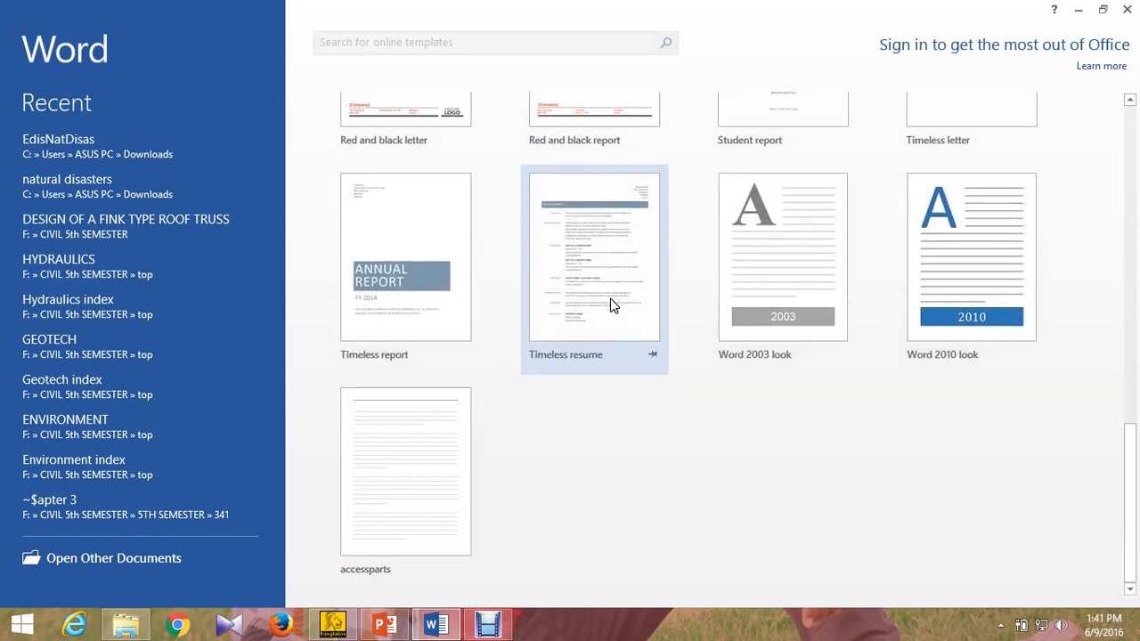
# - Browse the template gallery, then create a document from the Adjacency letter template and look it over
pyautogui.scroll(5, 661, 330)
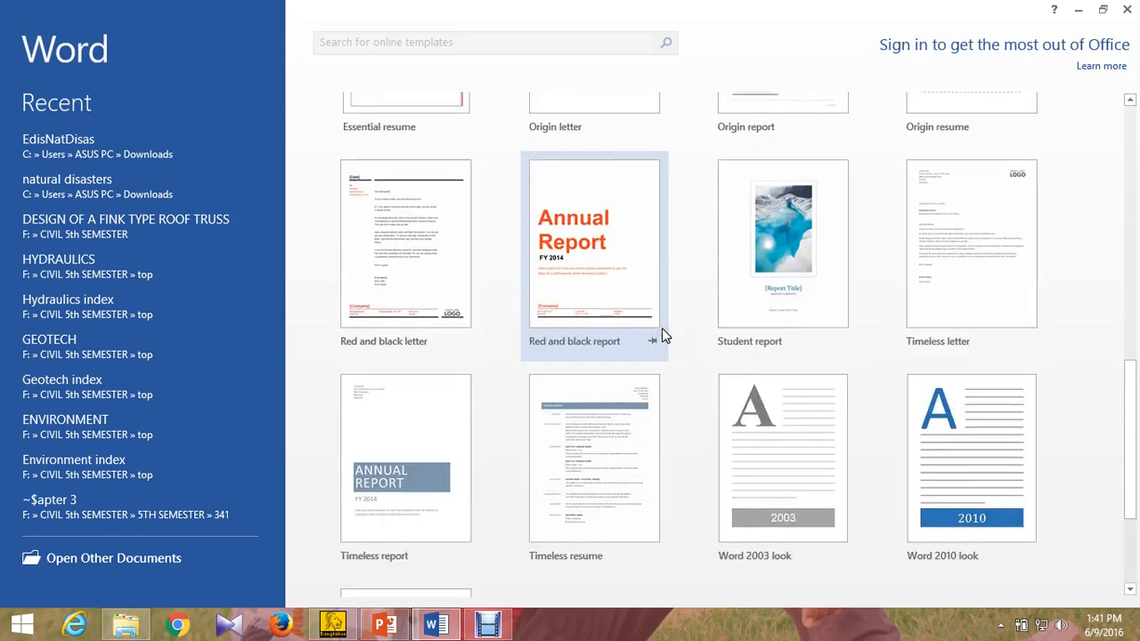
pyautogui.scroll(7, 670, 342)
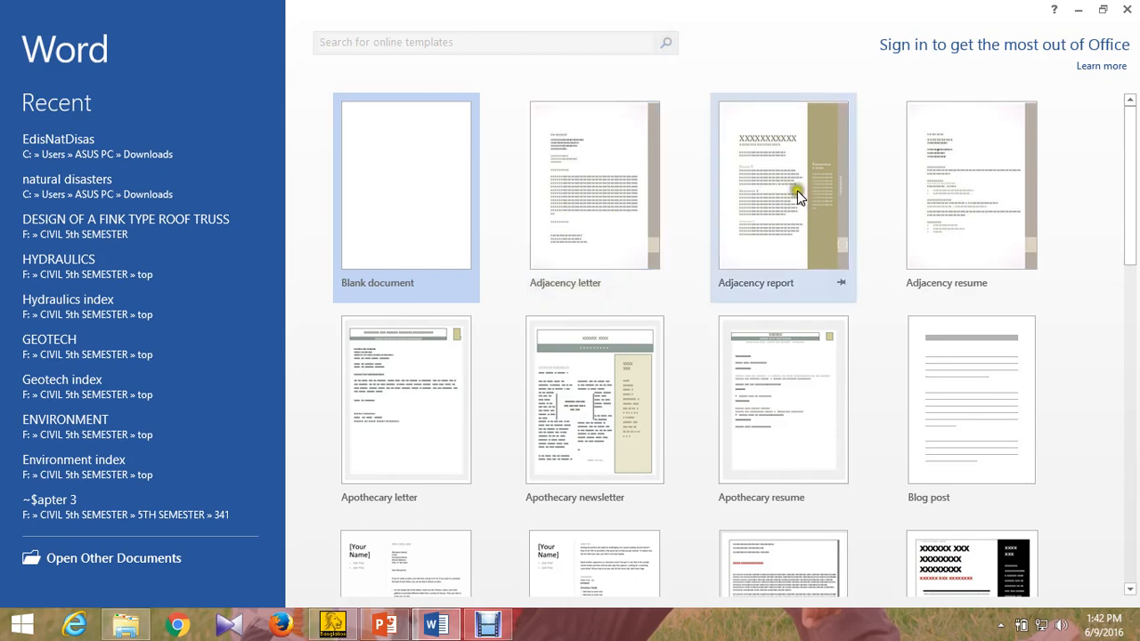
pyautogui.scroll(-5, 613, 229)
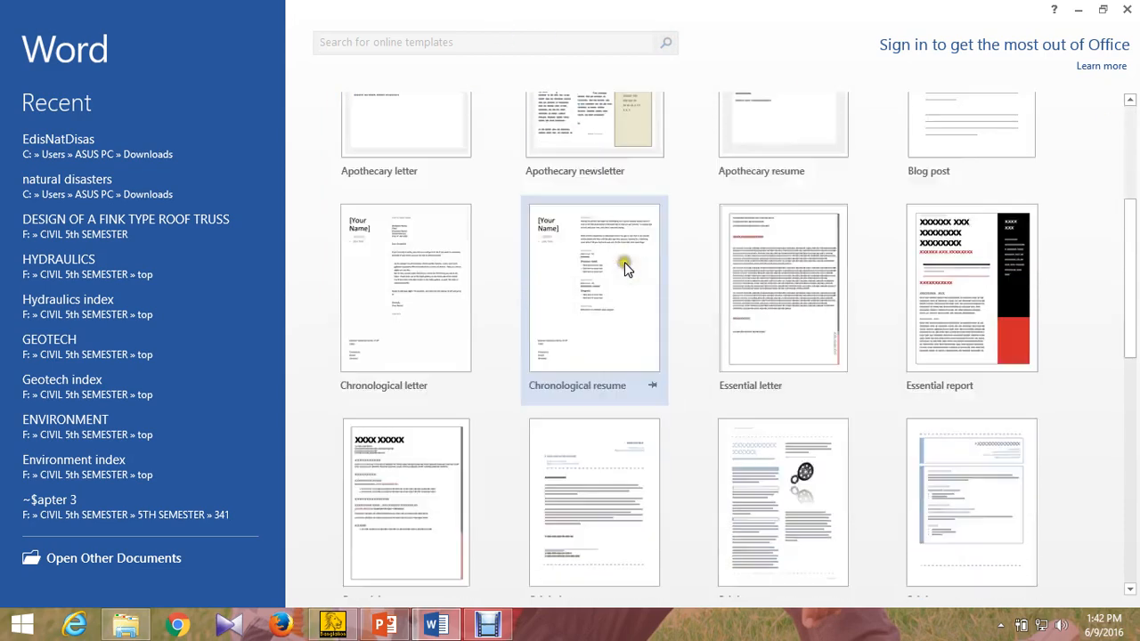
pyautogui.scroll(5, 624, 262)
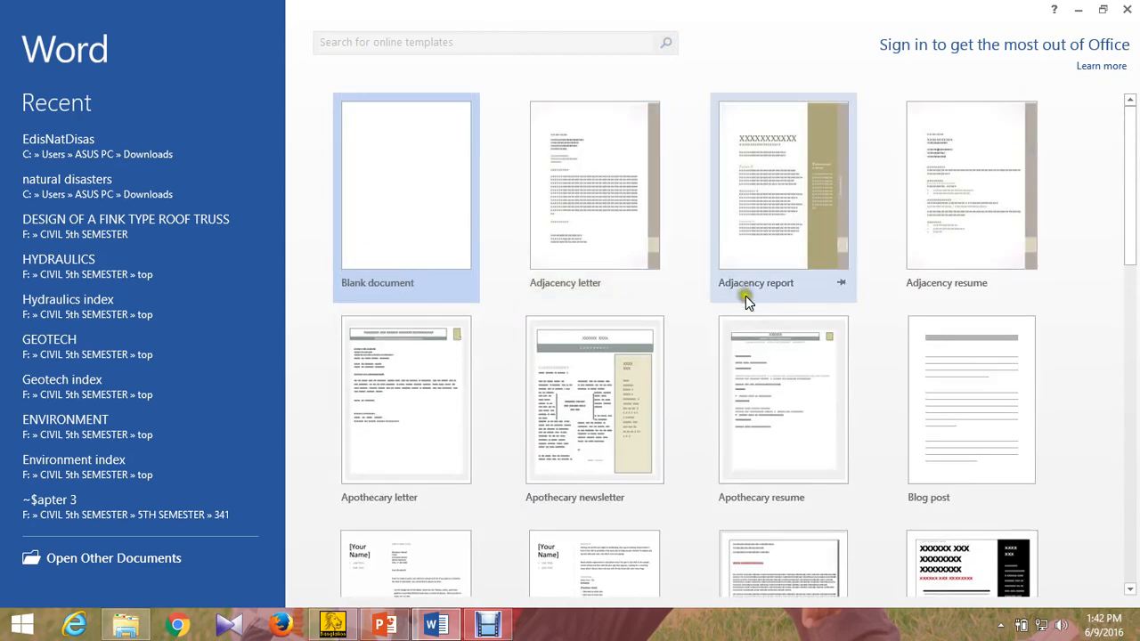
pyautogui.doubleClick(625, 158)
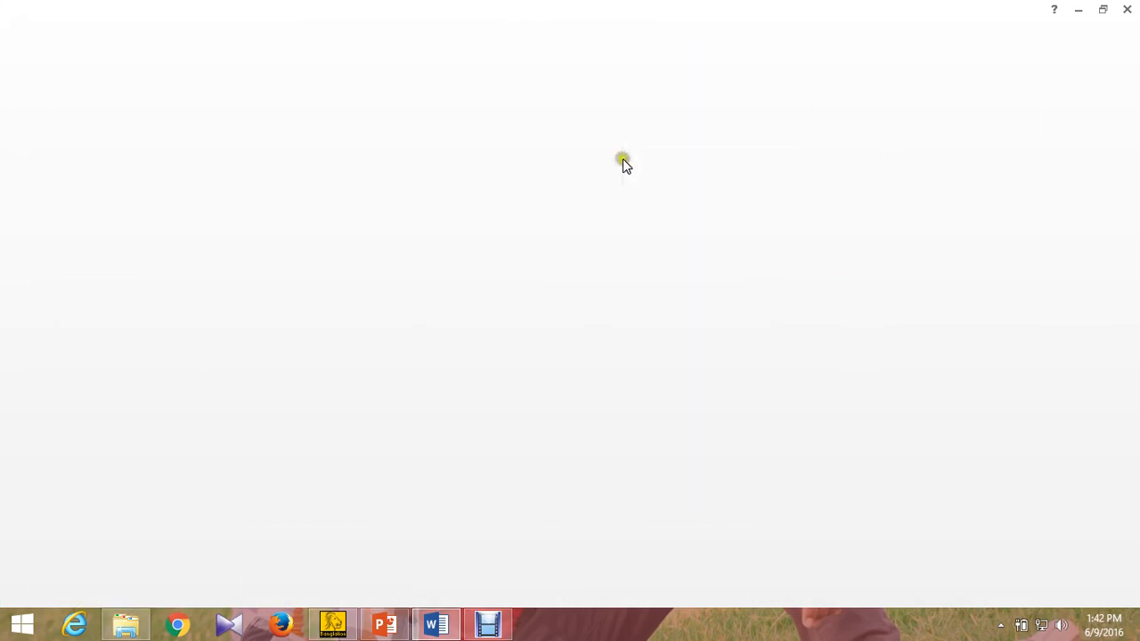
pyautogui.scroll(-10, 624, 190)
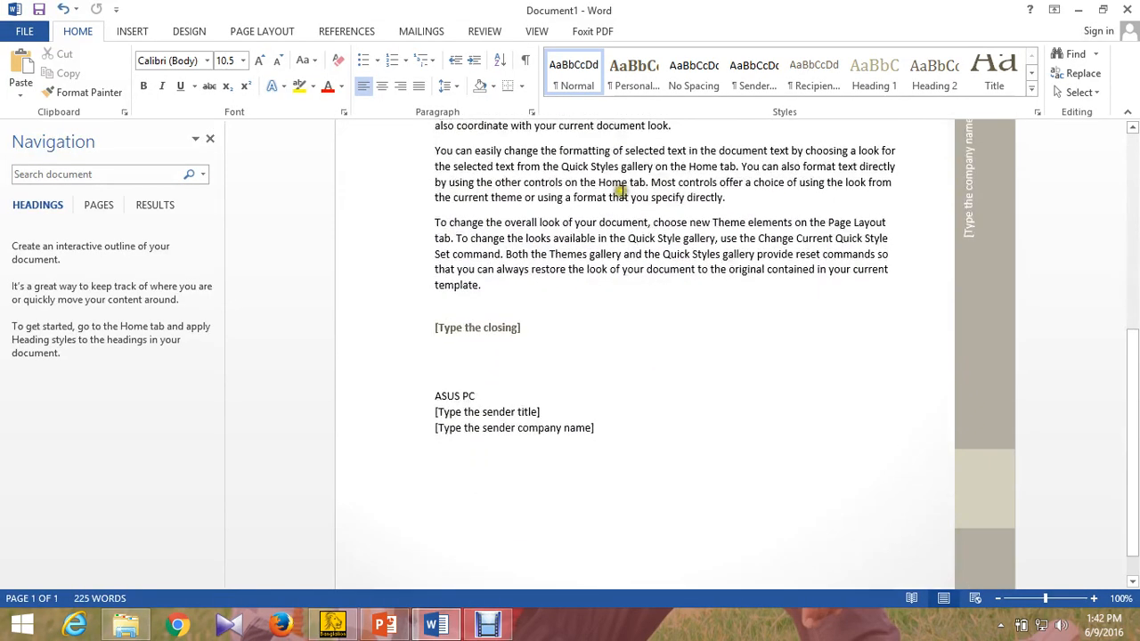
pyautogui.scroll(6, 623, 192)
pyautogui.scroll(4, 623, 191)
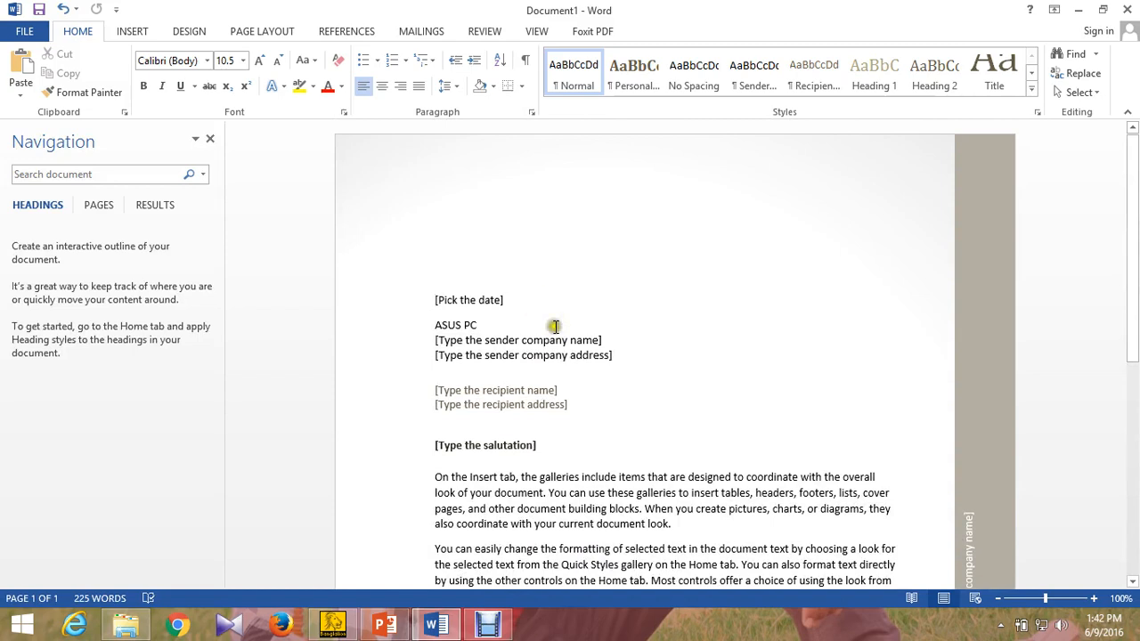
# - Delete the date and salutation placeholder texts in the letter
pyautogui.click(452, 314)
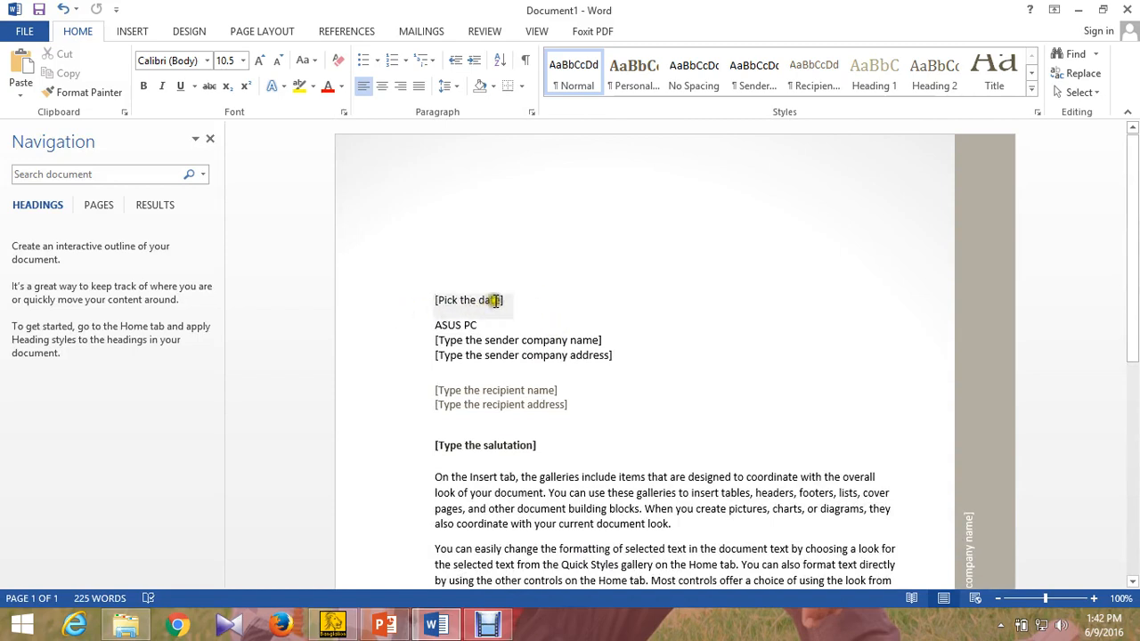
pyautogui.moveTo(502, 299); pyautogui.dragTo(371, 303)
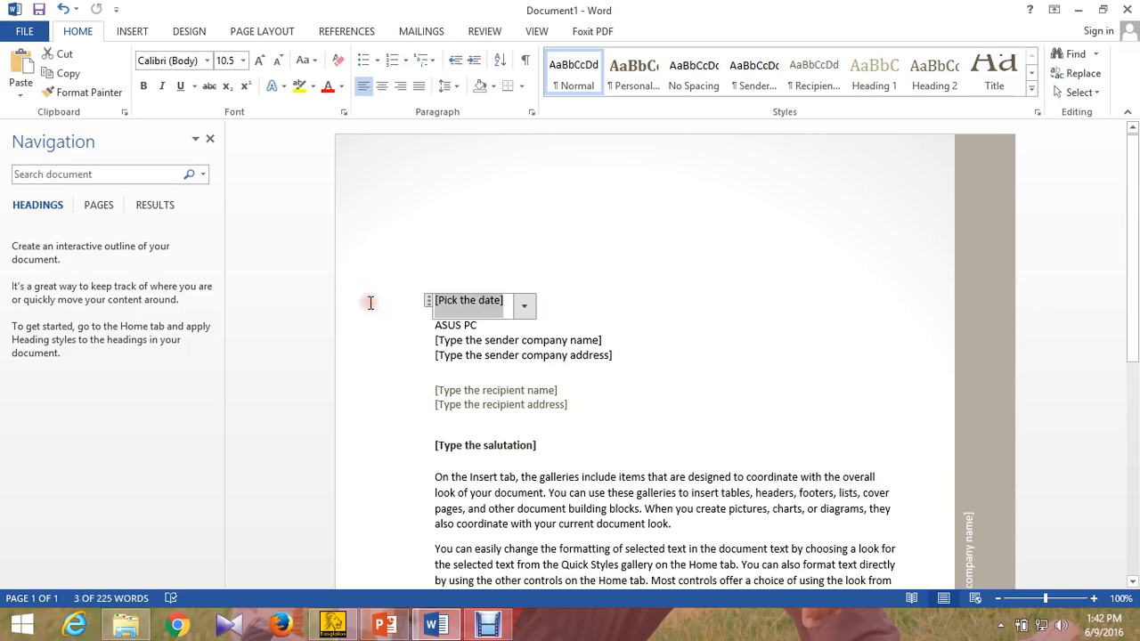
pyautogui.press('Delete')
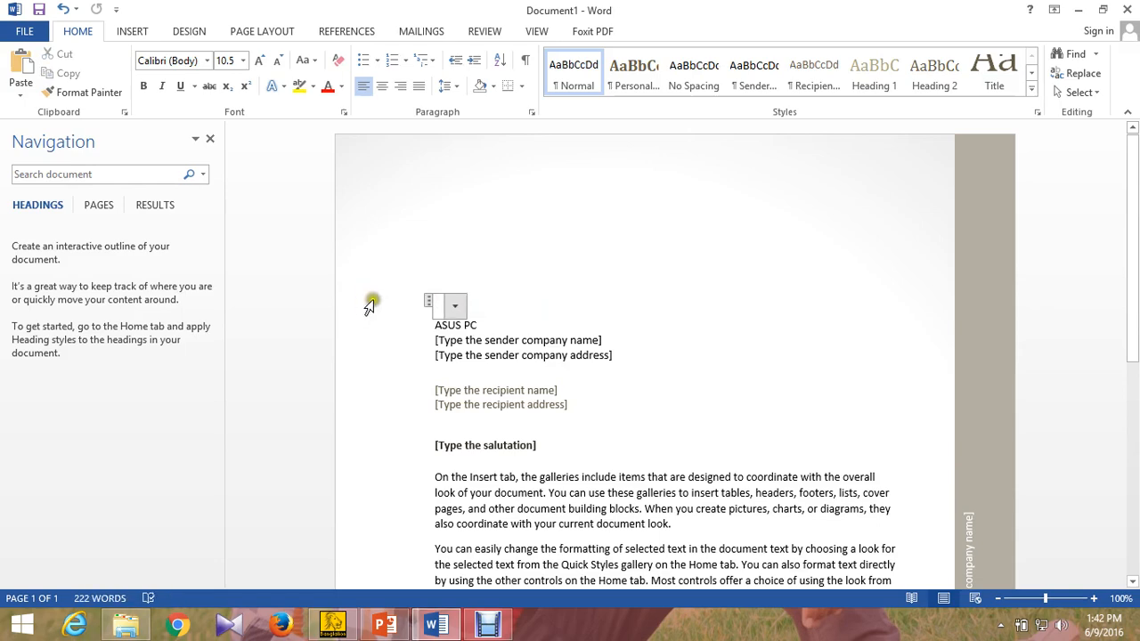
pyautogui.scroll(-5, 535, 307)
pyautogui.scroll(2, 591, 308)
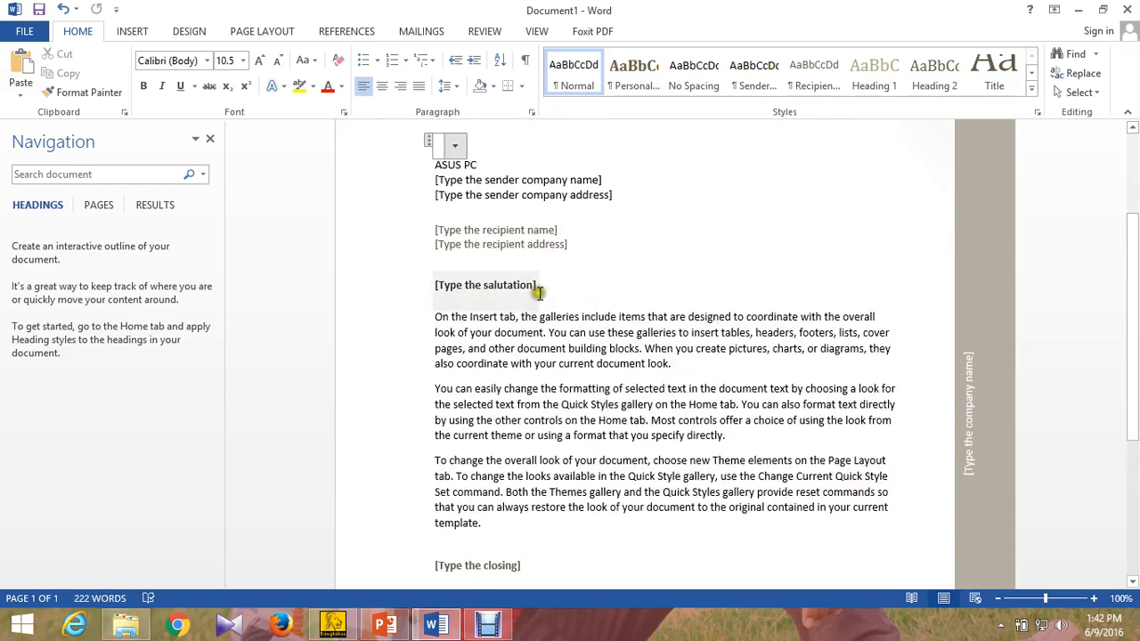
pyautogui.moveTo(539, 293); pyautogui.dragTo(363, 285)
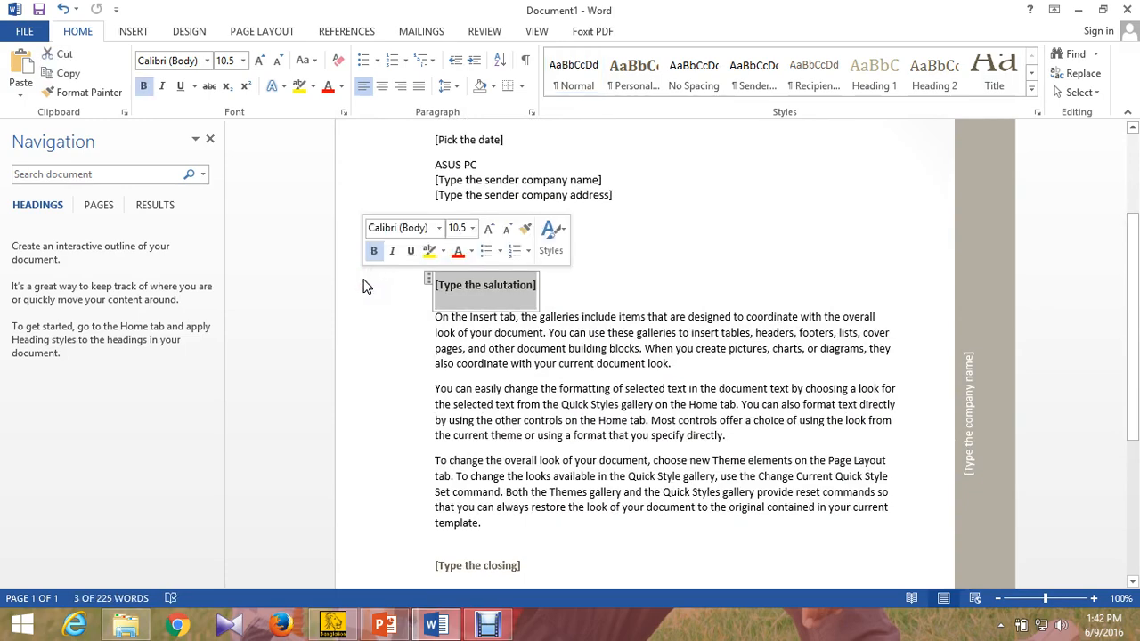
pyautogui.press('Delete')
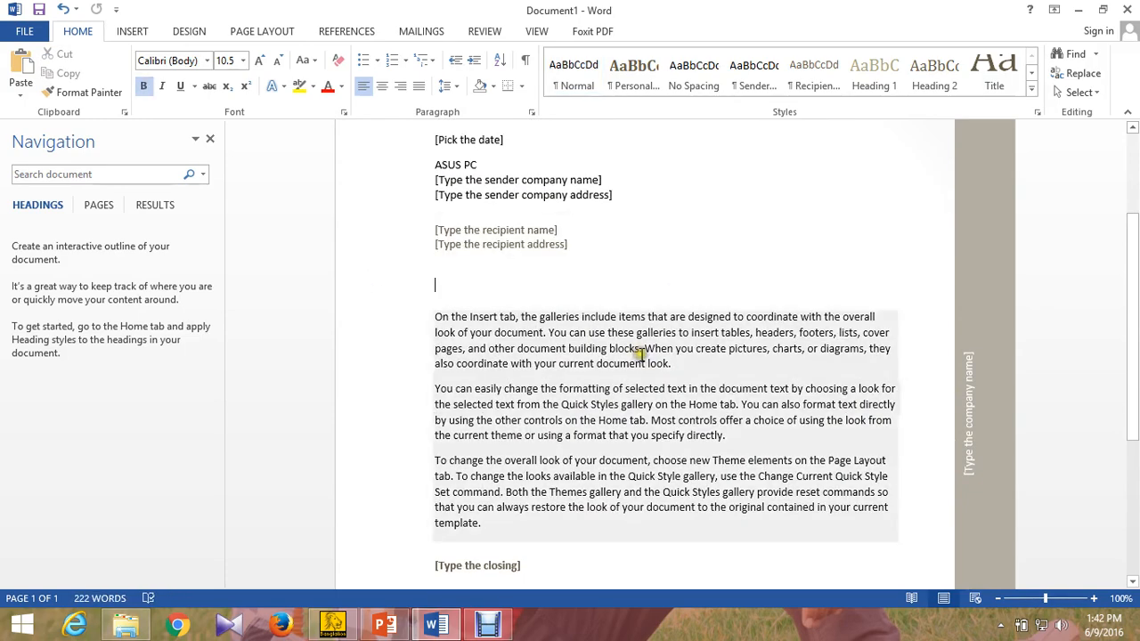
pyautogui.scroll(3, 641, 356)
pyautogui.scroll(-10, 641, 356)
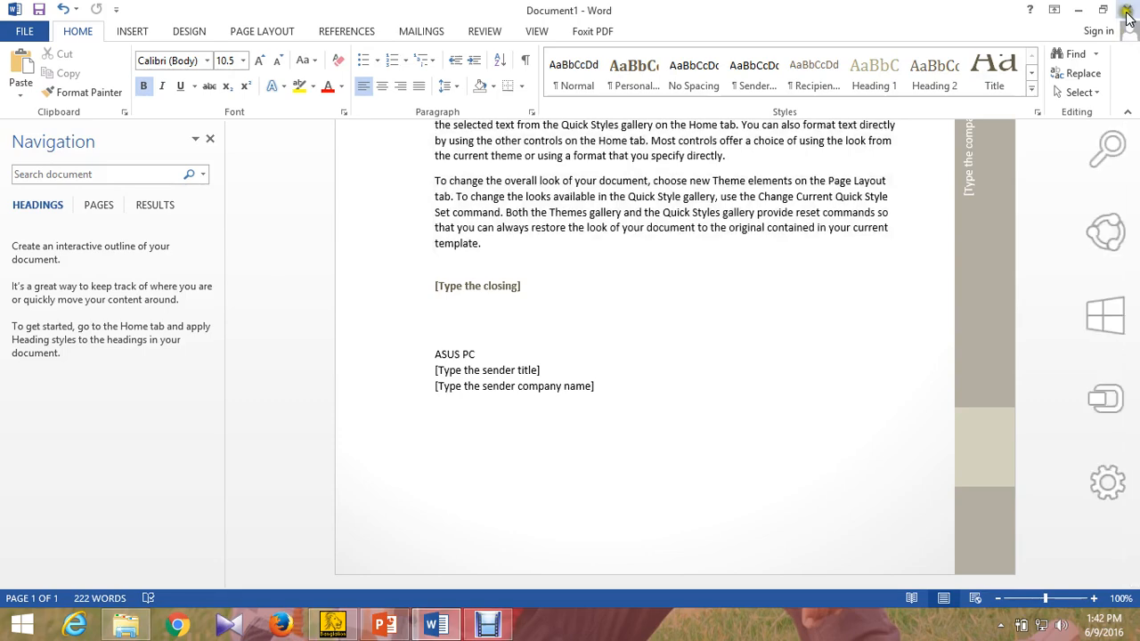
# - Hide the Navigation pane and close the letter document without saving it
pyautogui.click(210, 139)
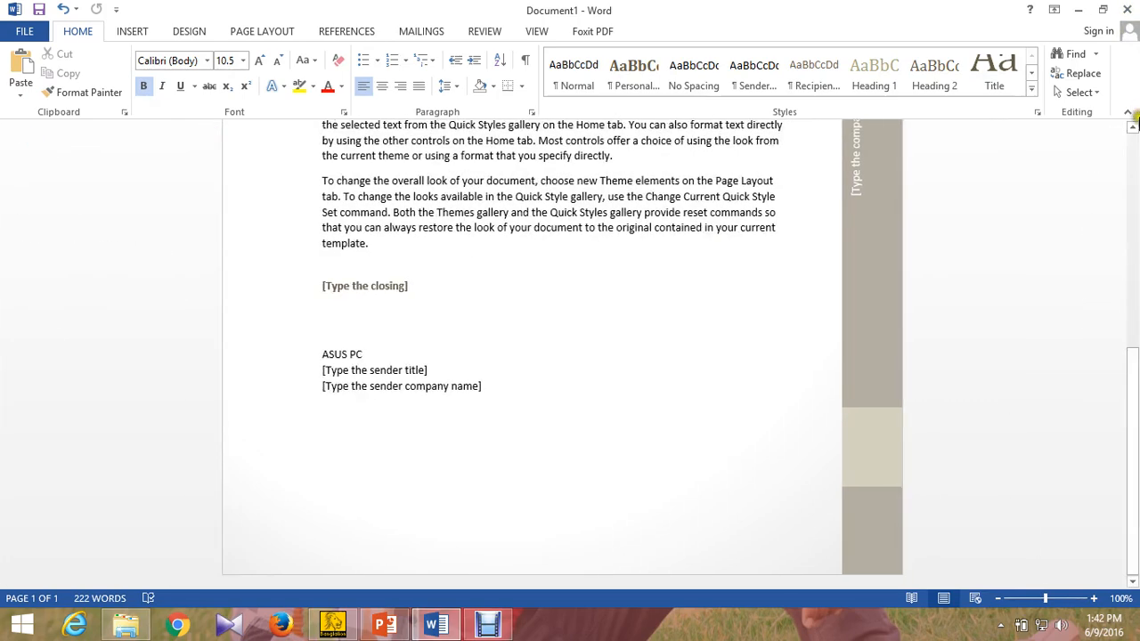
pyautogui.click(1129, 7)
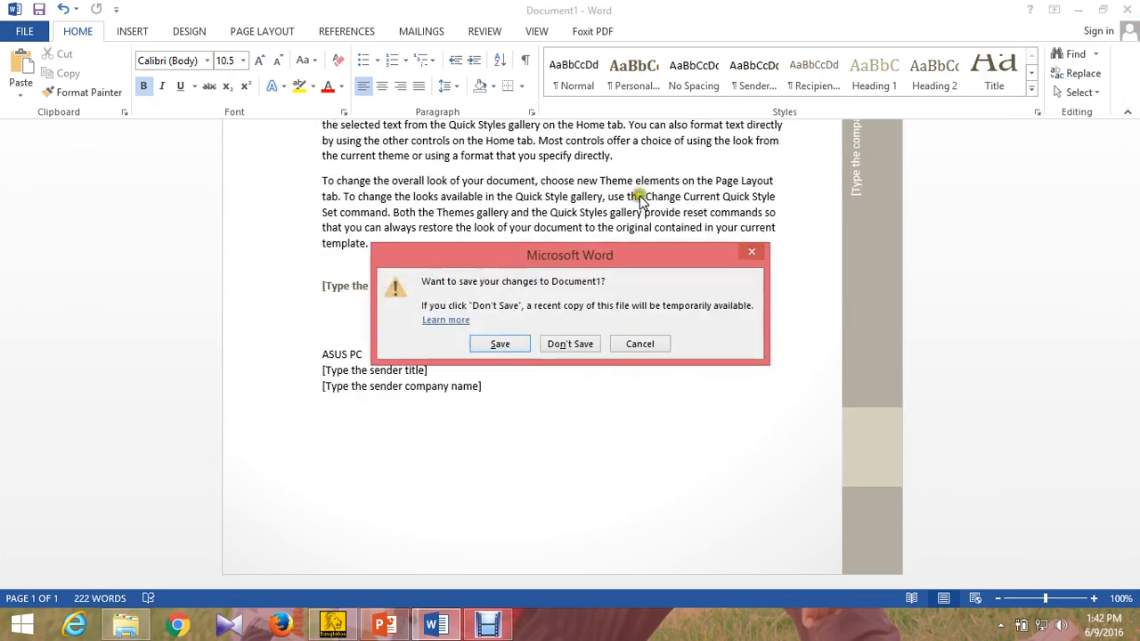
pyautogui.click(561, 346)
# - Relaunch Word to look through a document based on the Apothecary newsletter template, and close it without saving
pyautogui.click(436, 624)
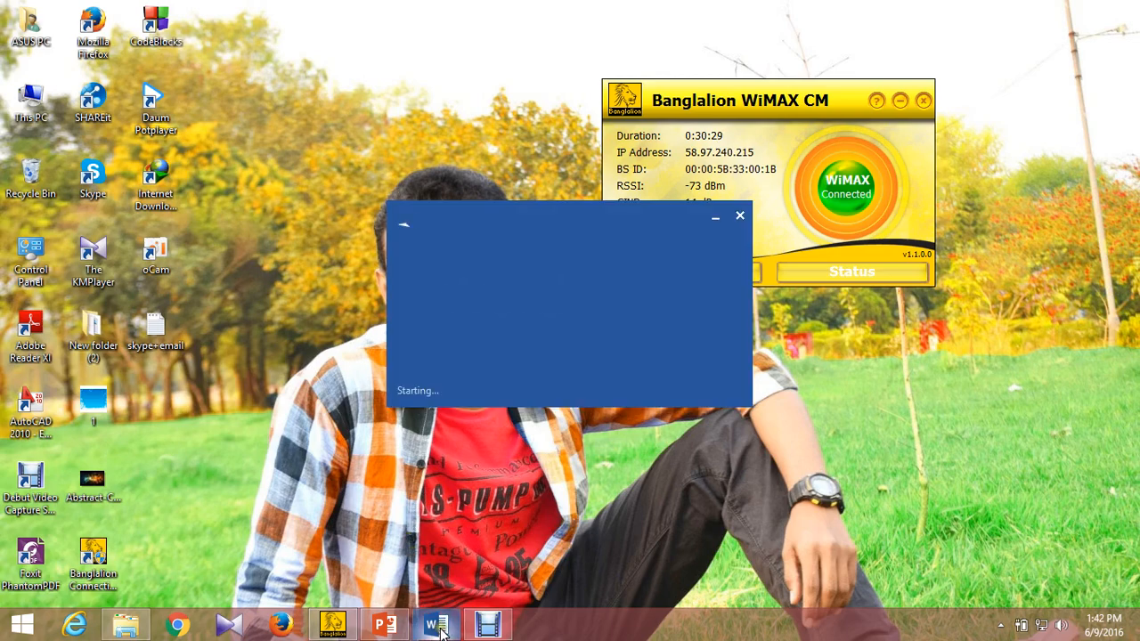
pyautogui.scroll(-3, 903, 376)
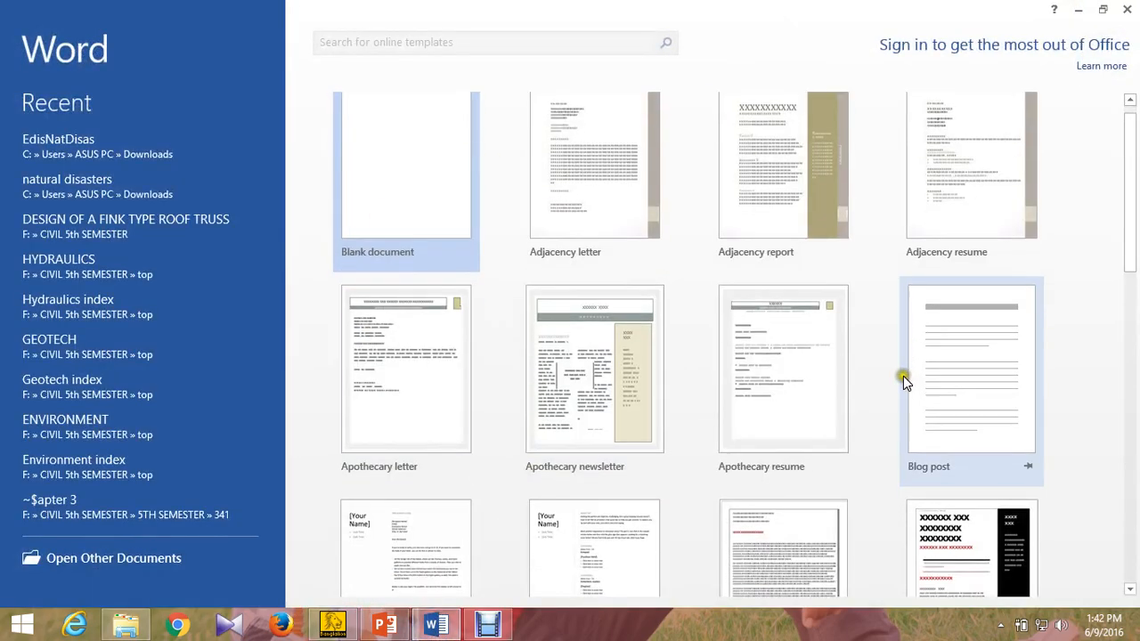
pyautogui.doubleClick(619, 246)
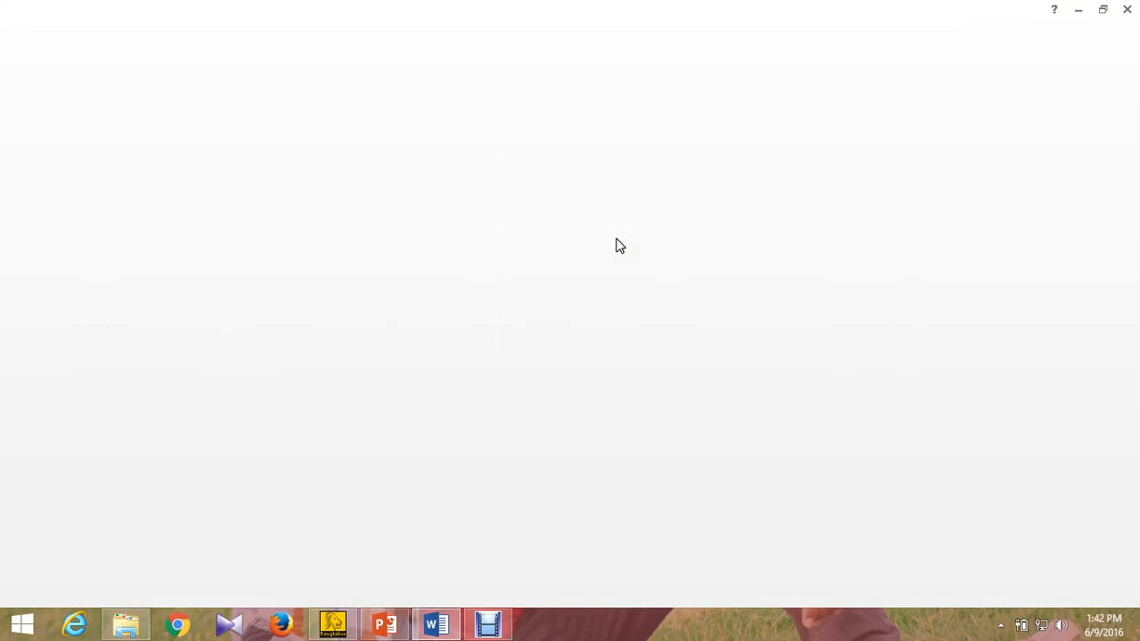
pyautogui.scroll(-3, 570, 298)
pyautogui.scroll(-6, 529, 310)
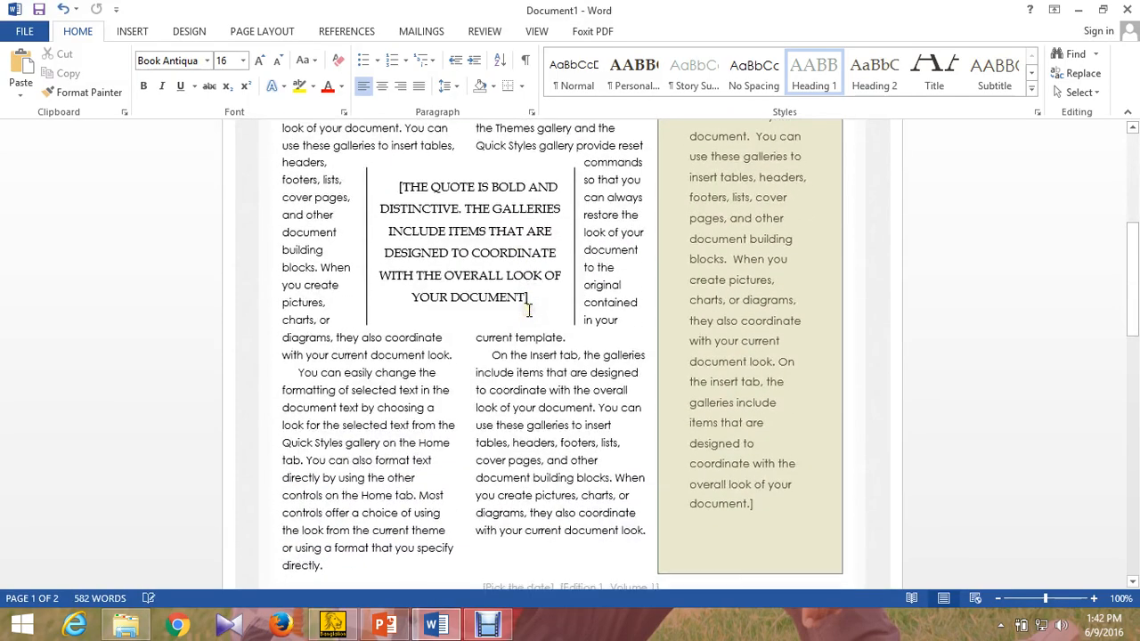
pyautogui.scroll(3, 529, 311)
pyautogui.scroll(-8, 529, 311)
pyautogui.scroll(-15, 529, 311)
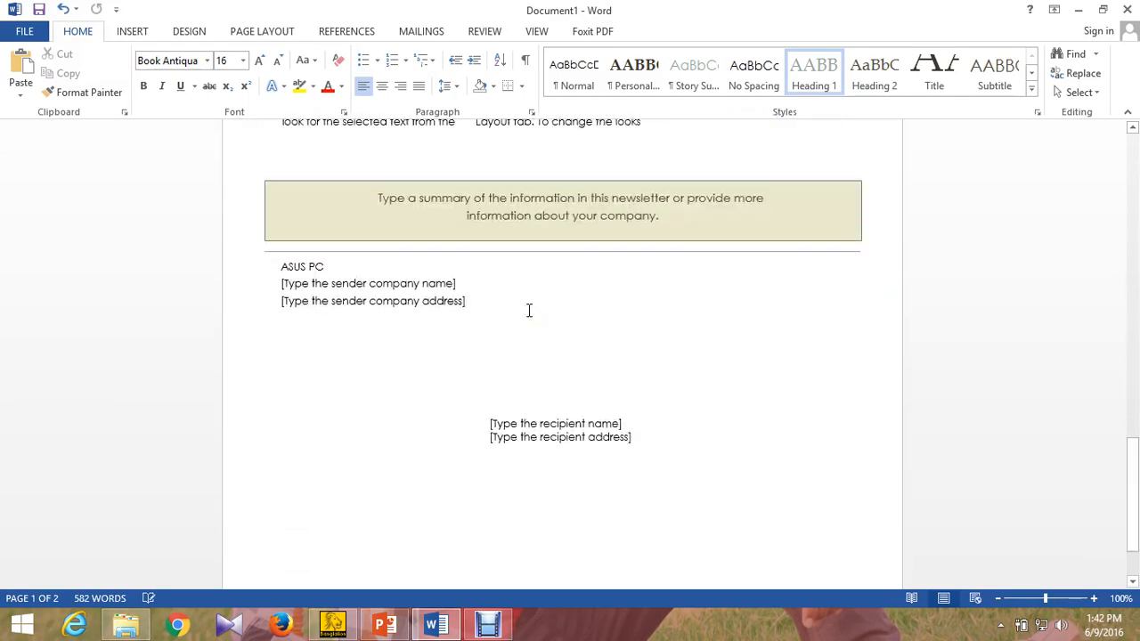
pyautogui.scroll(7, 529, 311)
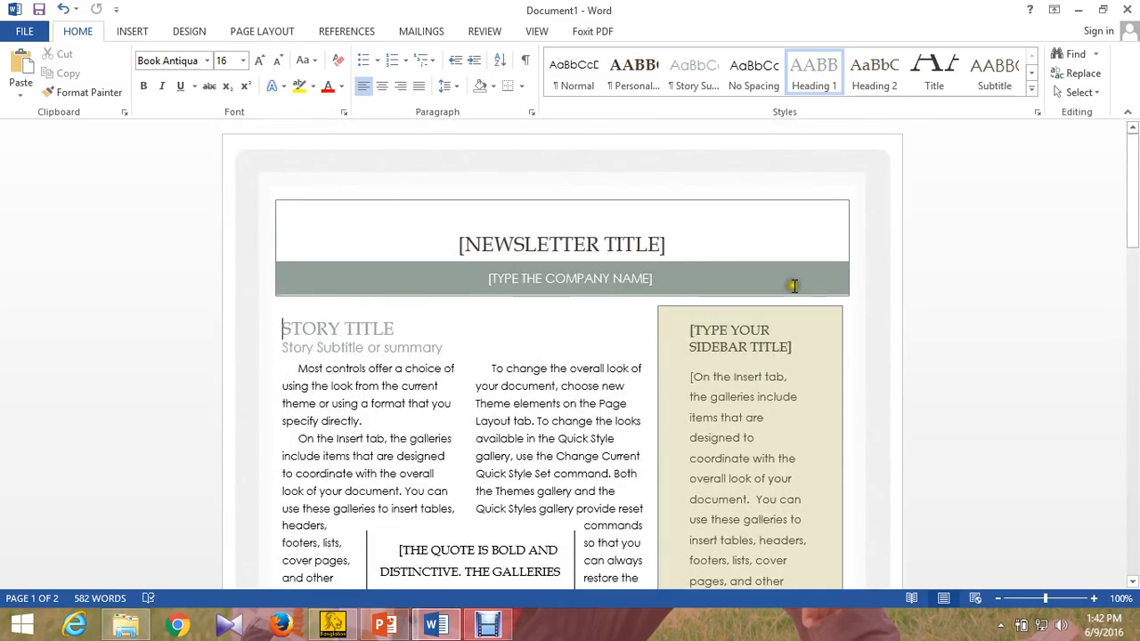
pyautogui.click(1125, 9)
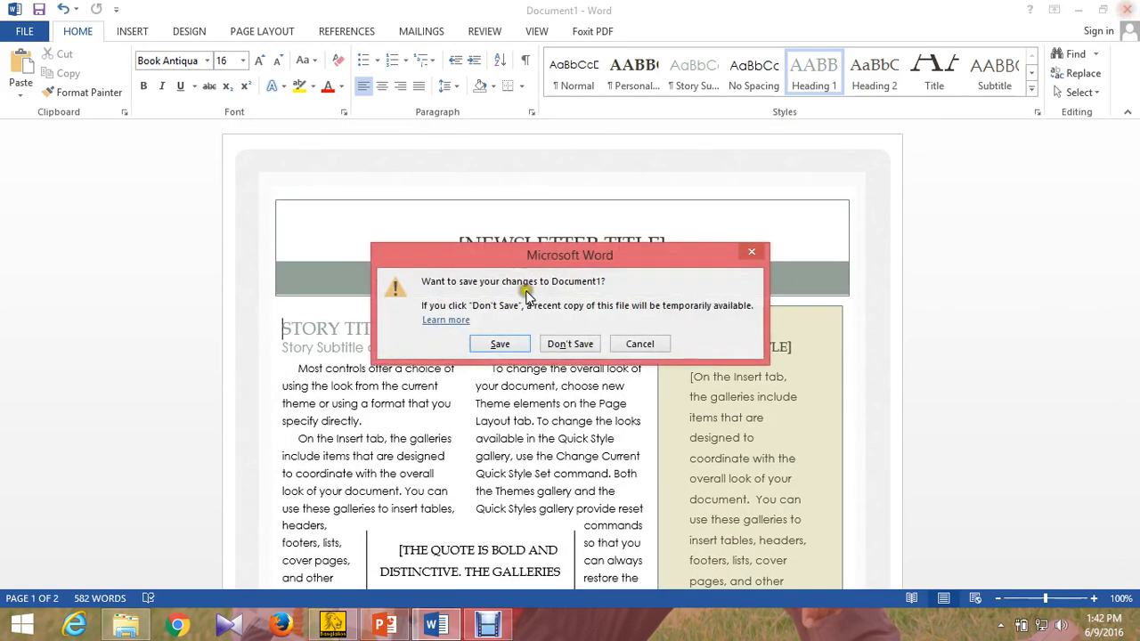
pyautogui.click(575, 347)
# - Relaunch Word with a new blank document and enter the text "wrwrwrwrssf" on its first line
pyautogui.click(437, 623)
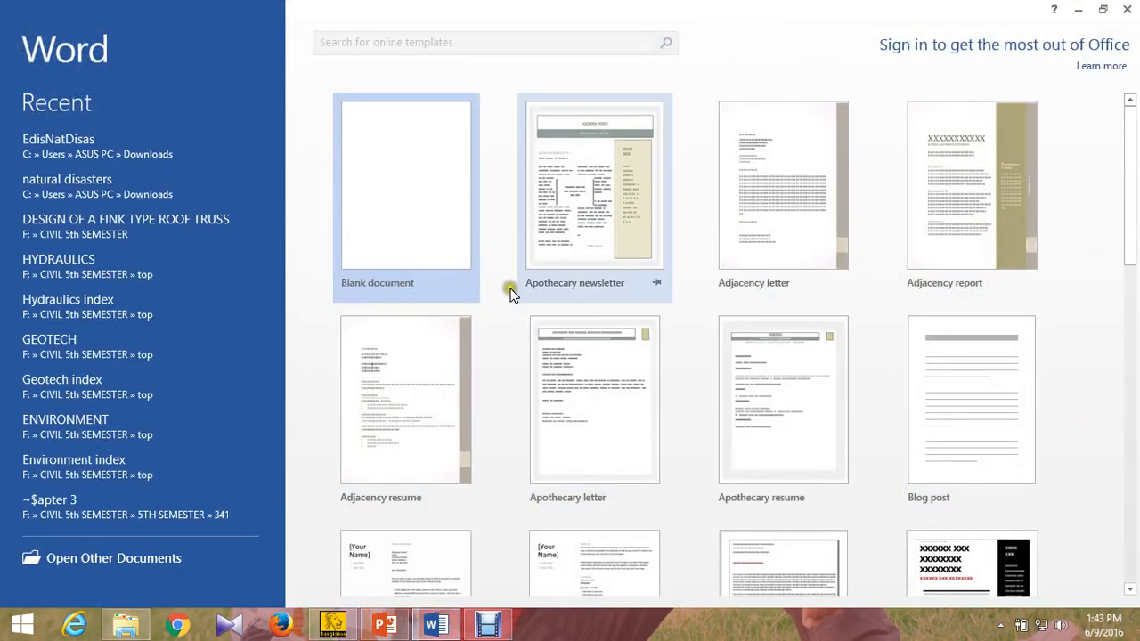
pyautogui.scroll(-5, 595, 260)
pyautogui.scroll(5, 595, 265)
pyautogui.click(410, 158)
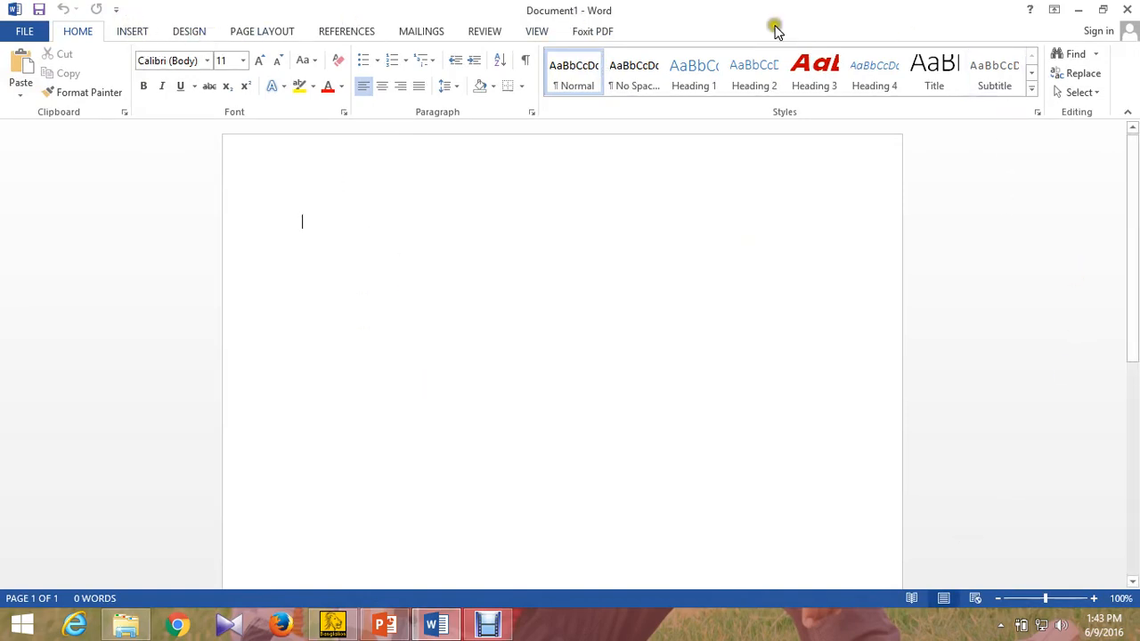
pyautogui.click(304, 222)
pyautogui.write('wrwrwrwrssf')
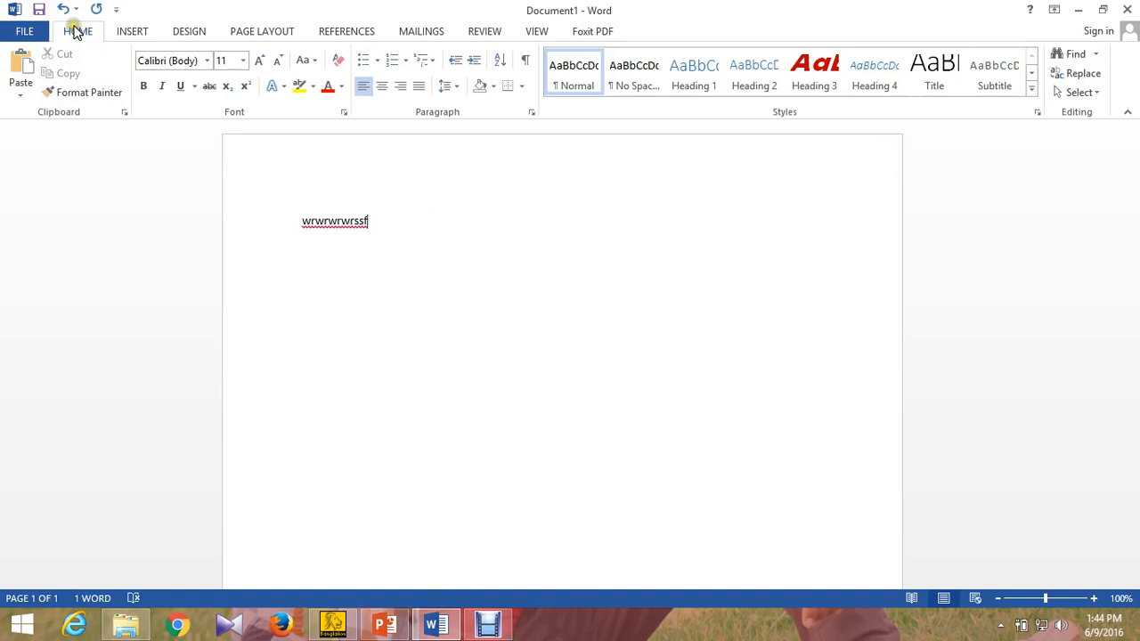
# - Examine the ribbon's command sets for home, insertion, design, page layout, references, mailings, review, view and Foxit PDF
pyautogui.click(129, 33)
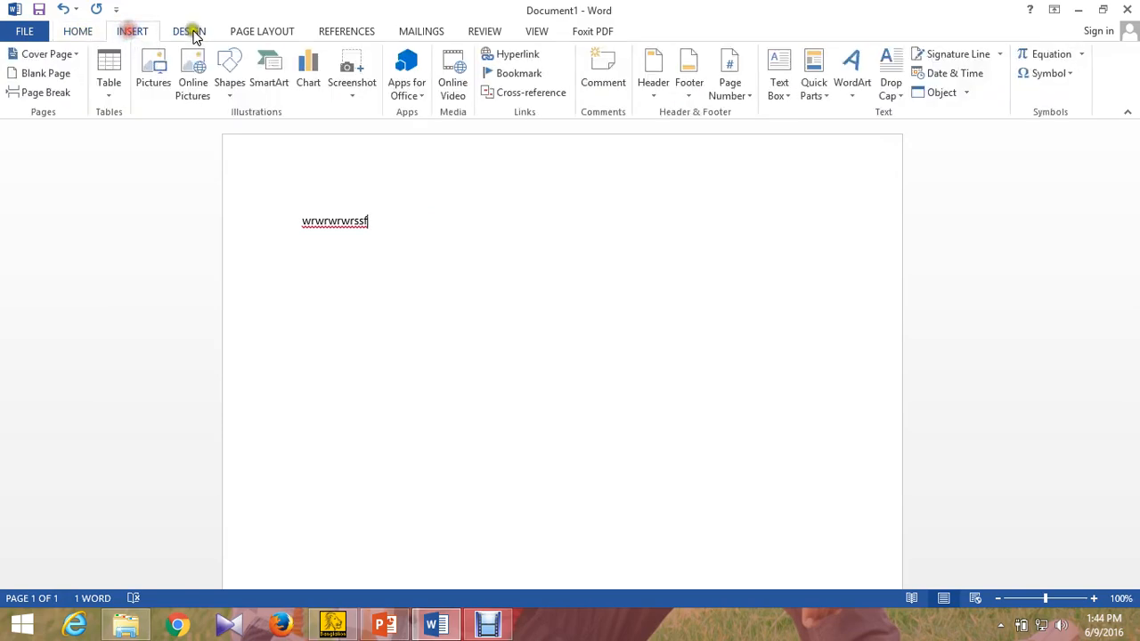
pyautogui.click(192, 33)
pyautogui.click(263, 31)
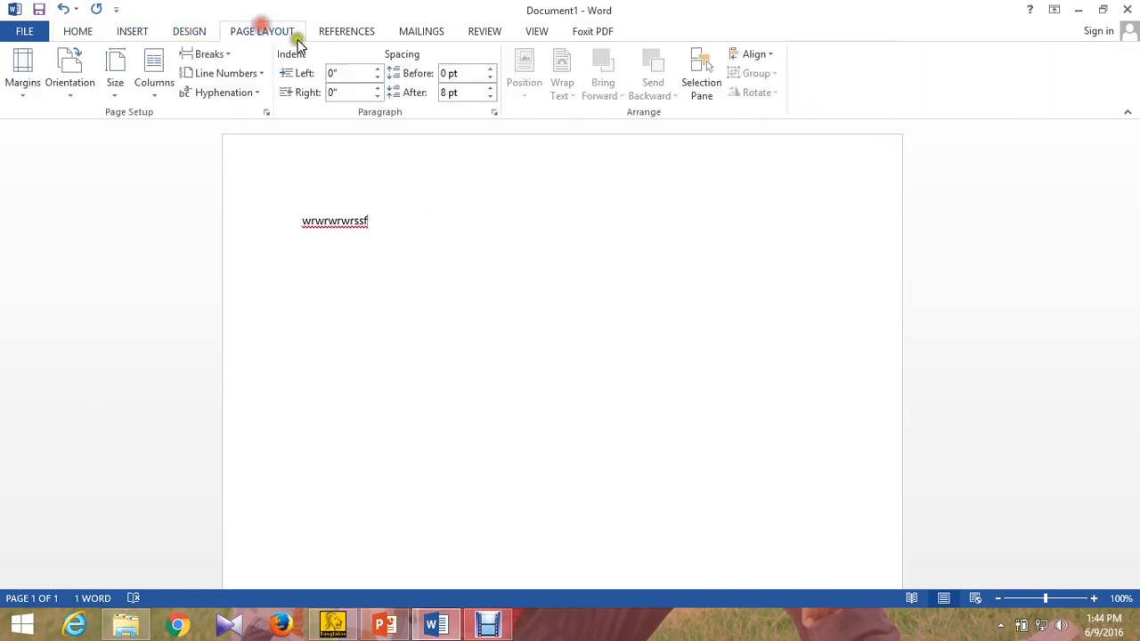
pyautogui.click(352, 32)
pyautogui.click(428, 32)
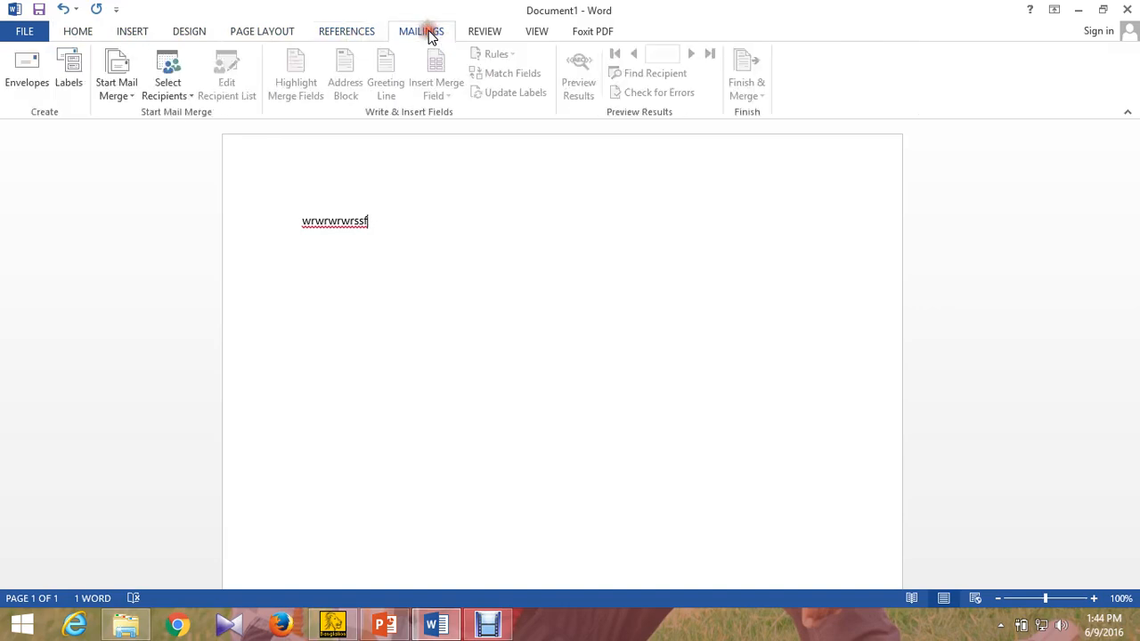
pyautogui.click(475, 32)
pyautogui.click(536, 32)
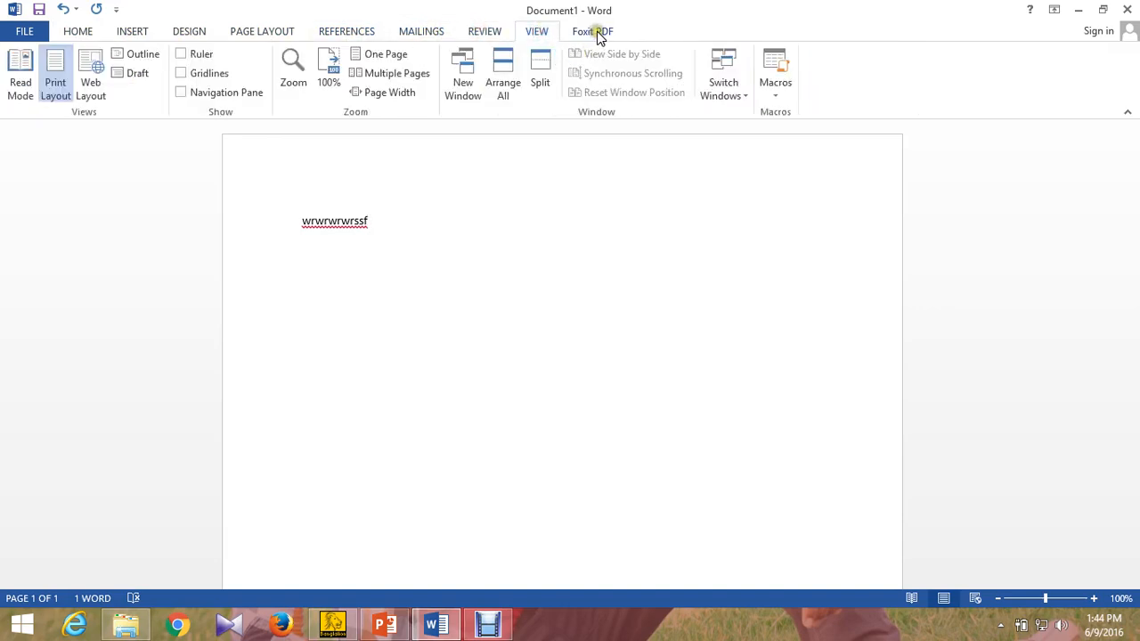
pyautogui.click(595, 32)
pyautogui.click(538, 31)
pyautogui.click(188, 34)
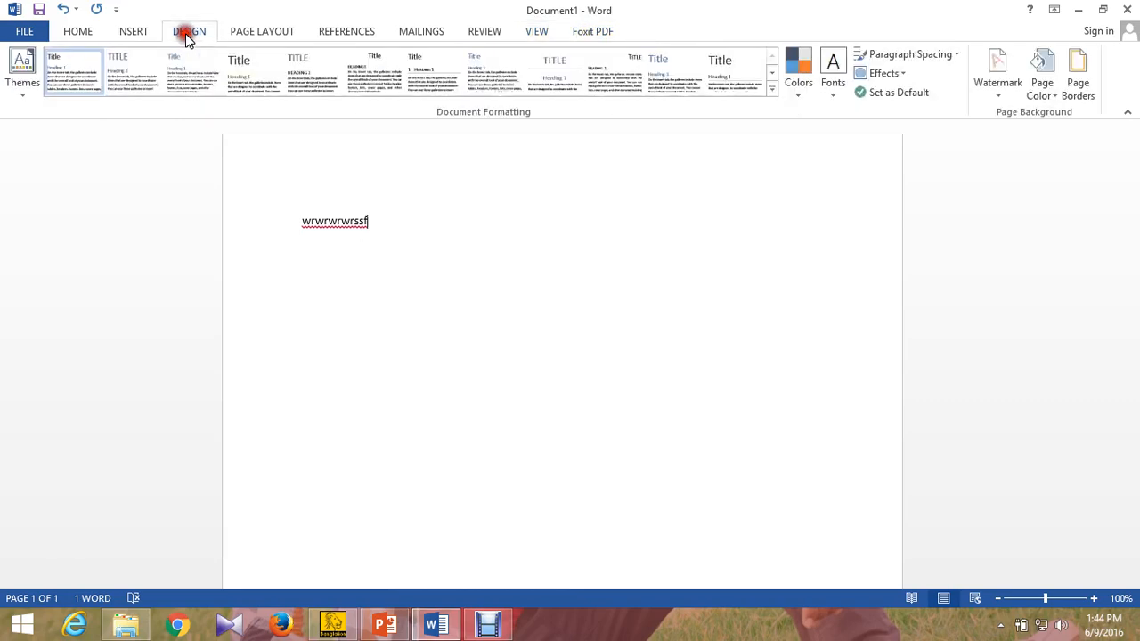
pyautogui.click(131, 32)
pyautogui.click(77, 31)
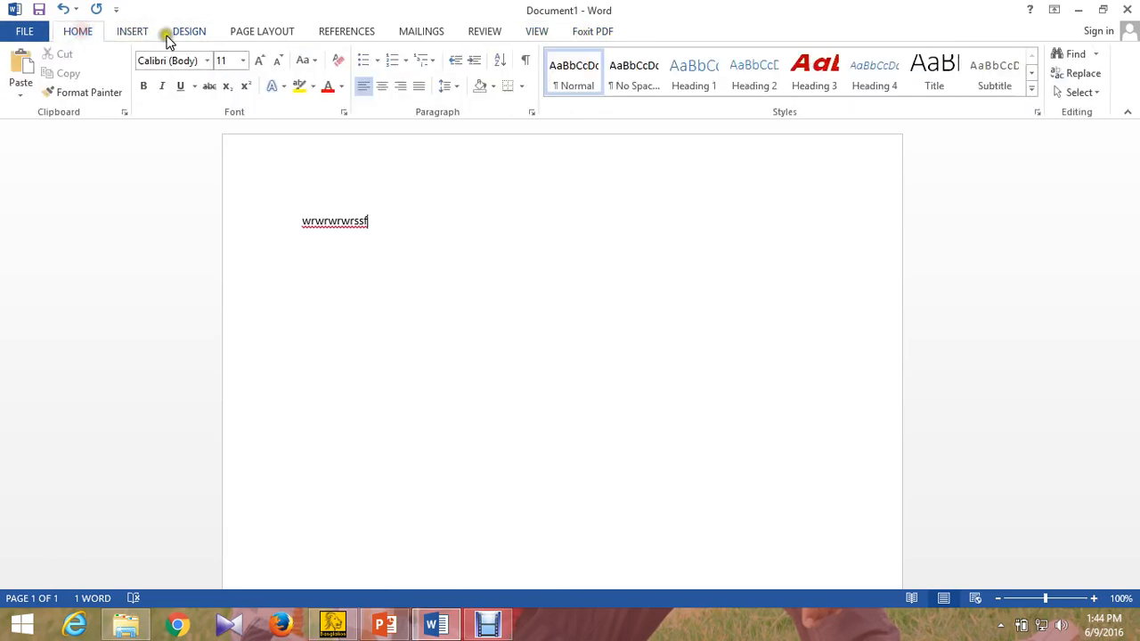
pyautogui.click(189, 33)
pyautogui.click(265, 36)
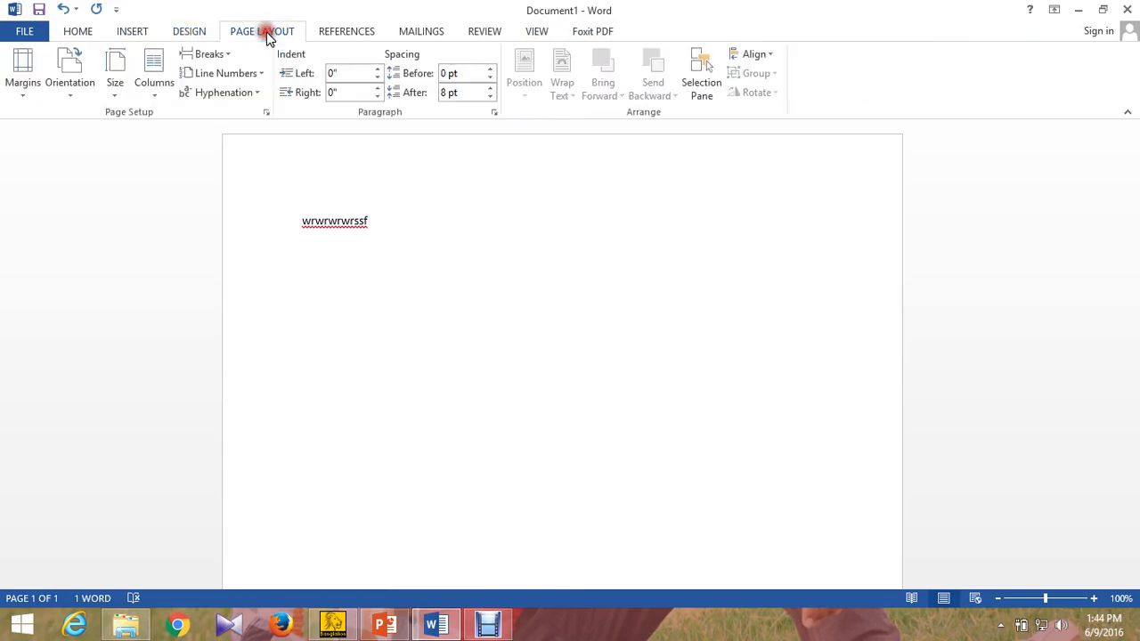
pyautogui.click(339, 36)
pyautogui.click(433, 37)
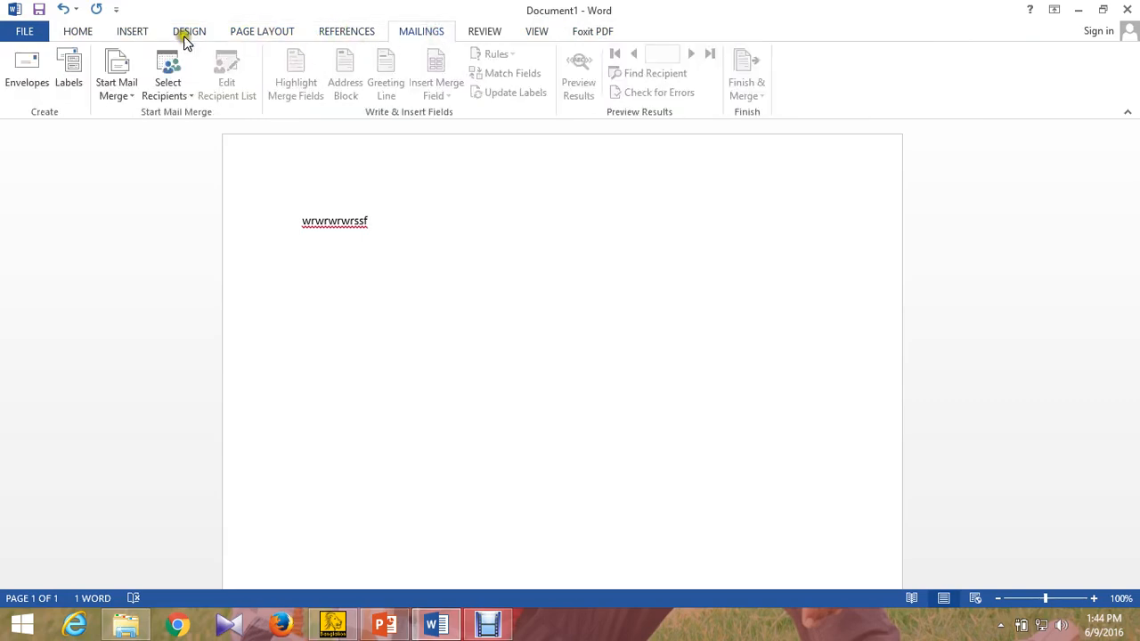
pyautogui.click(82, 31)
pyautogui.click(129, 34)
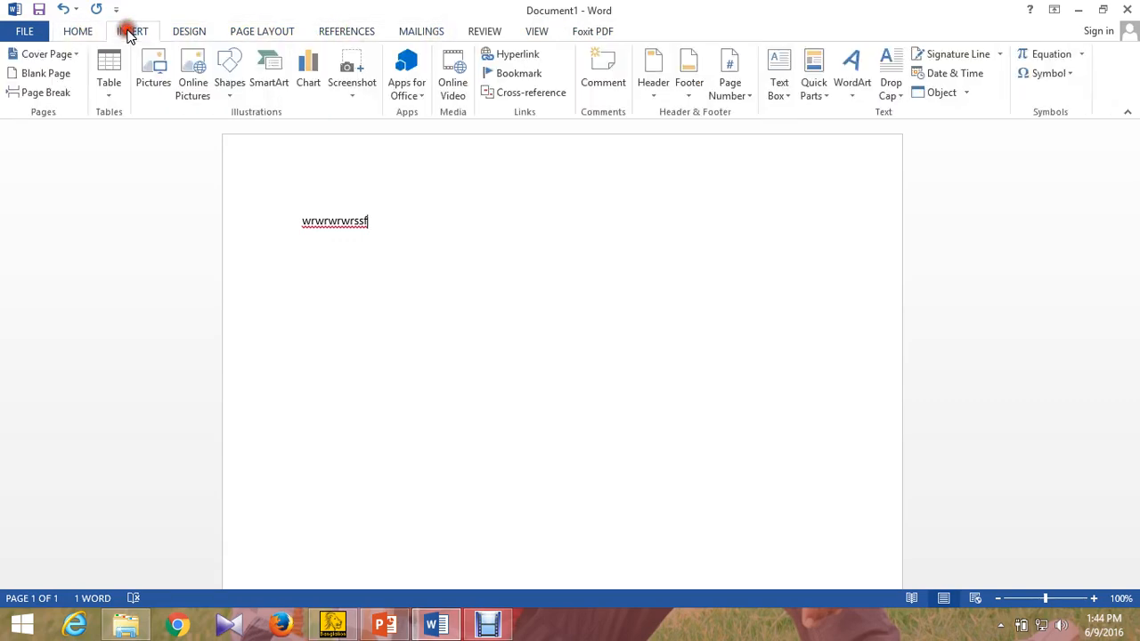
# - Compare the ribbon's home, insertion, design, page layout and references command sets, including the Add Text levels for the table of contents
pyautogui.click(191, 34)
pyautogui.click(138, 32)
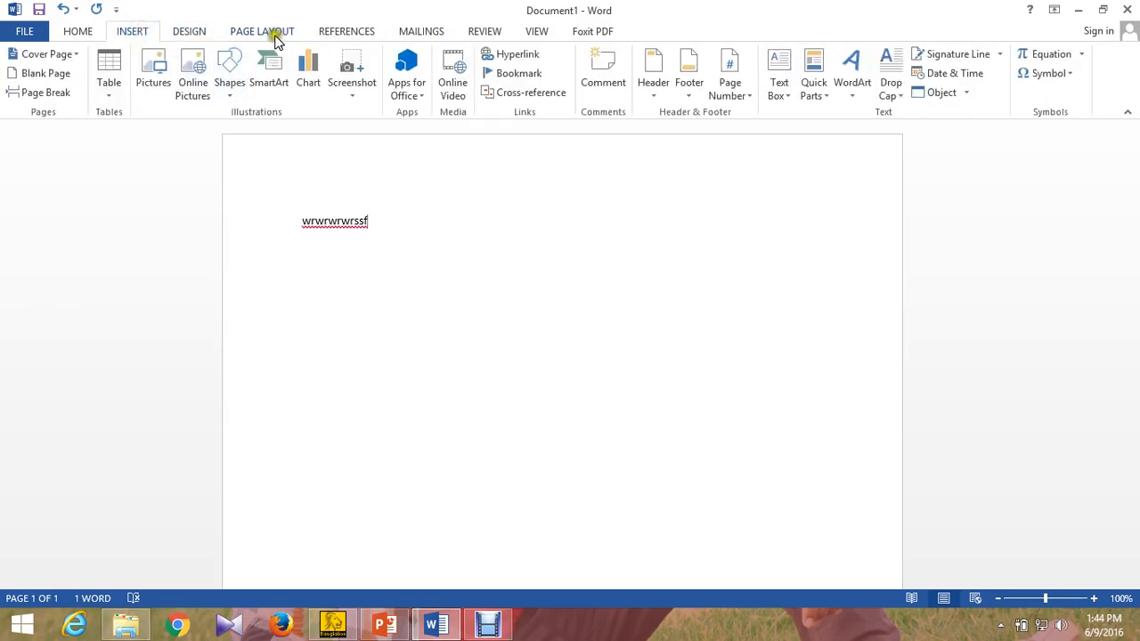
pyautogui.click(271, 35)
pyautogui.click(355, 37)
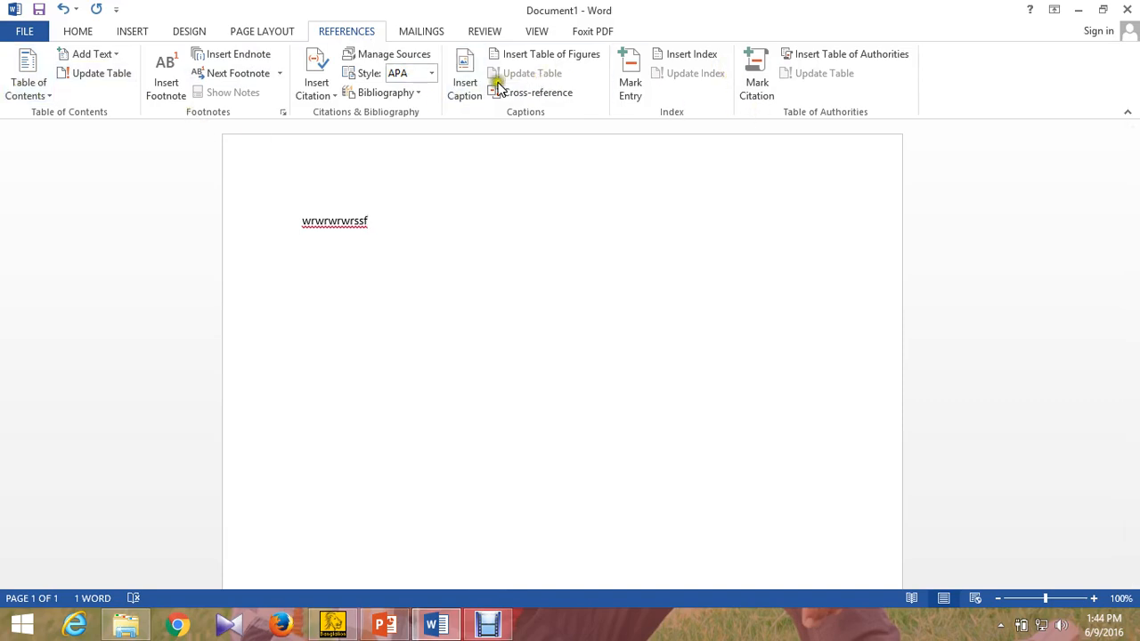
pyautogui.click(119, 56)
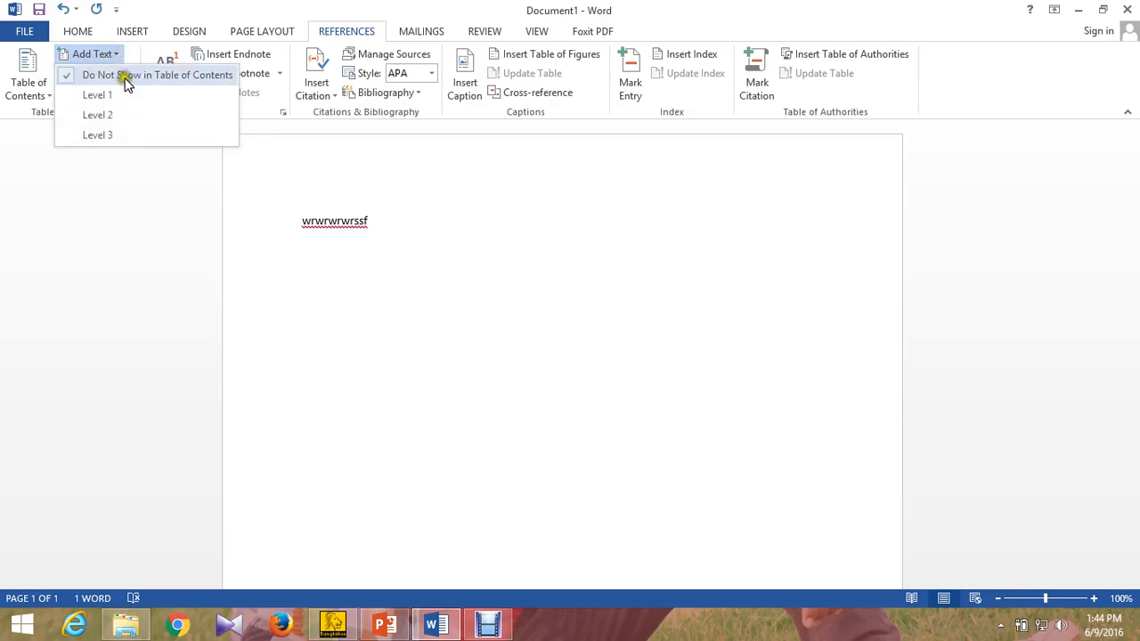
pyautogui.click(132, 31)
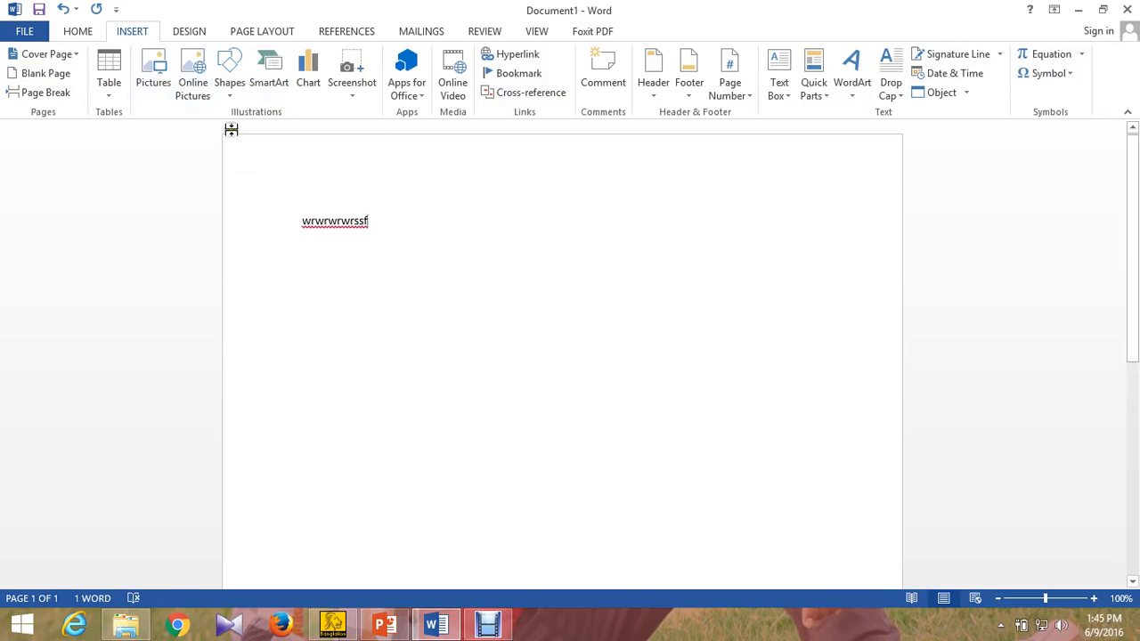
pyautogui.click(89, 33)
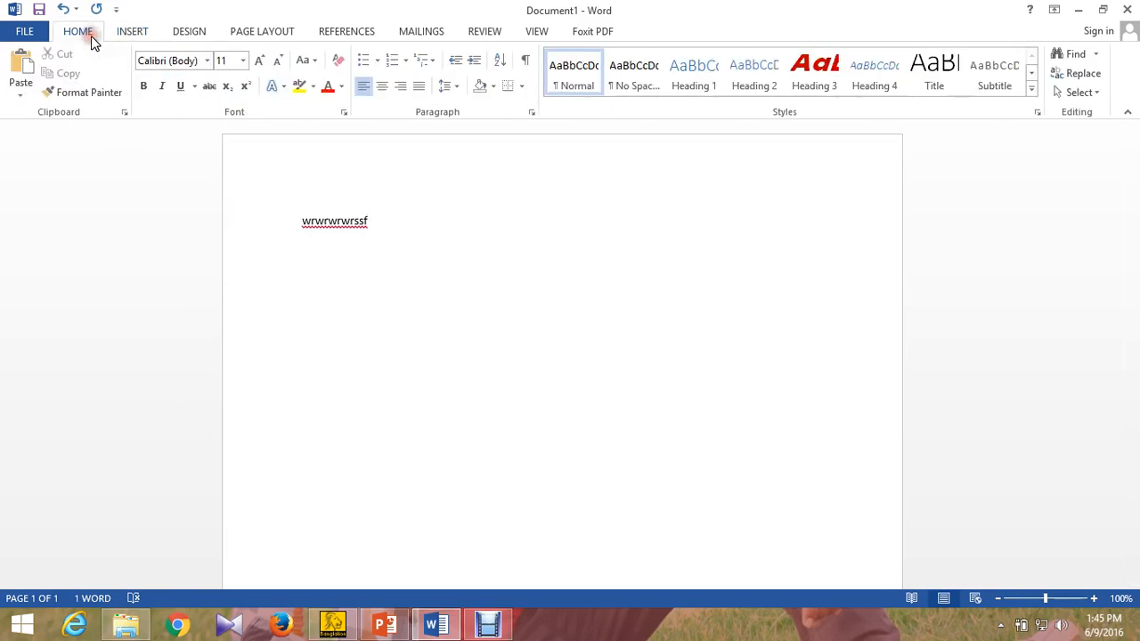
pyautogui.click(122, 32)
pyautogui.click(185, 34)
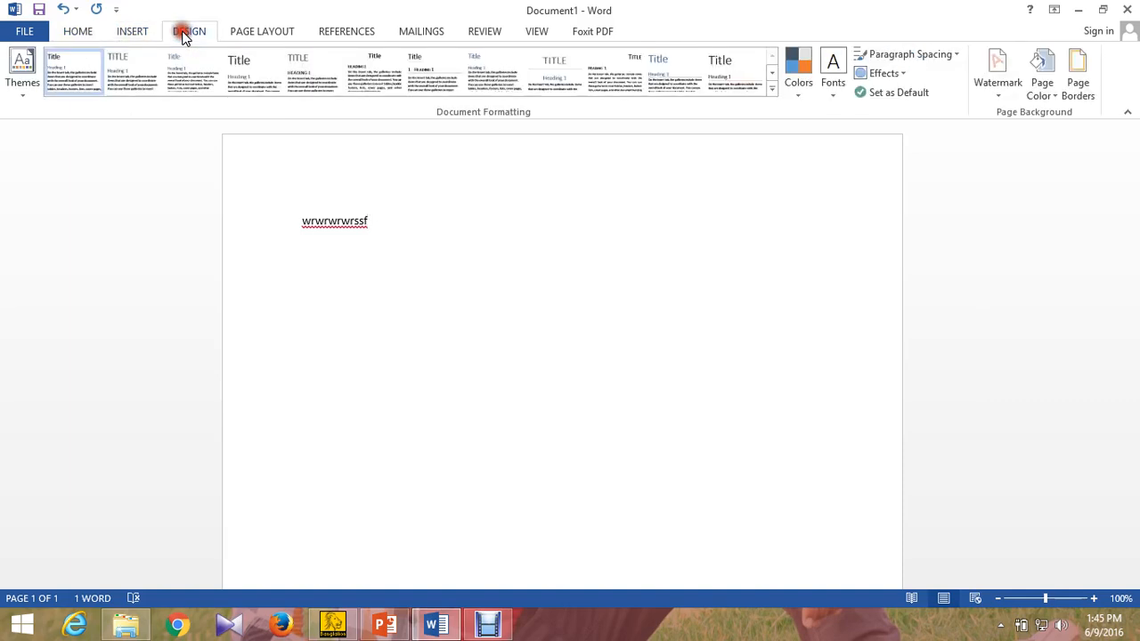
pyautogui.click(264, 35)
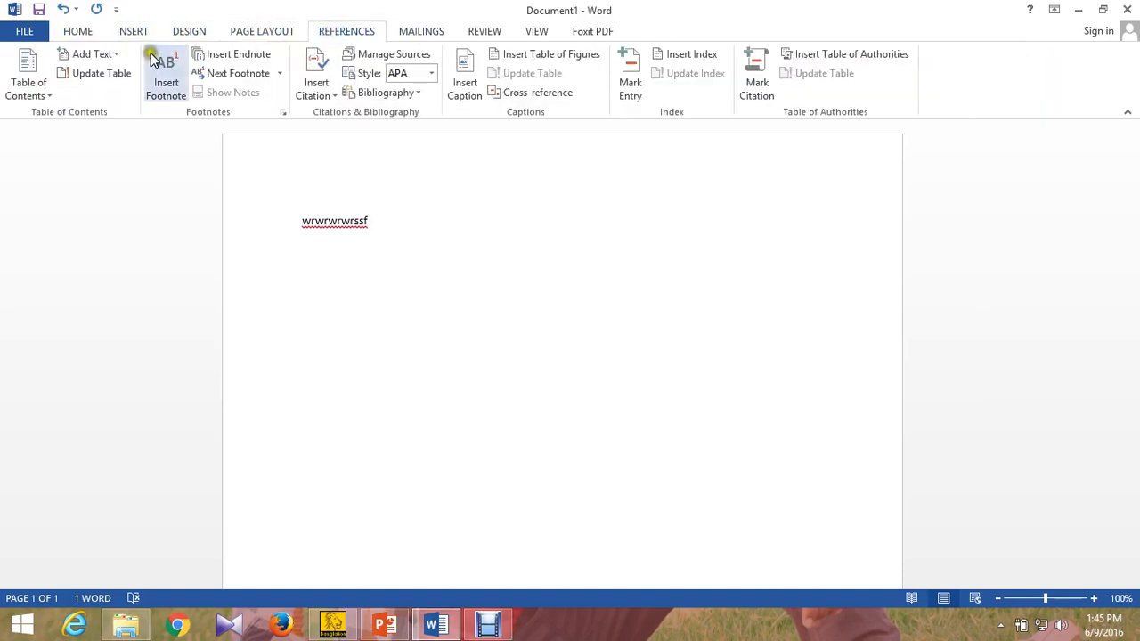
pyautogui.click(189, 31)
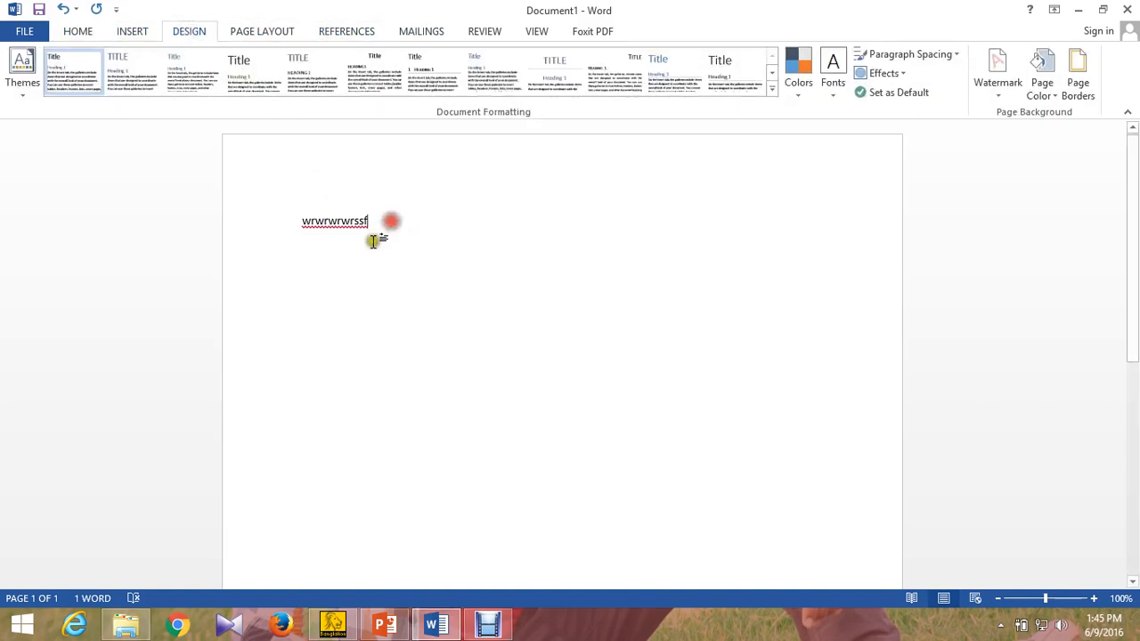
# - Set the font of the "wrwrwrwrssf" line to Castellar at size 48
pyautogui.click(78, 32)
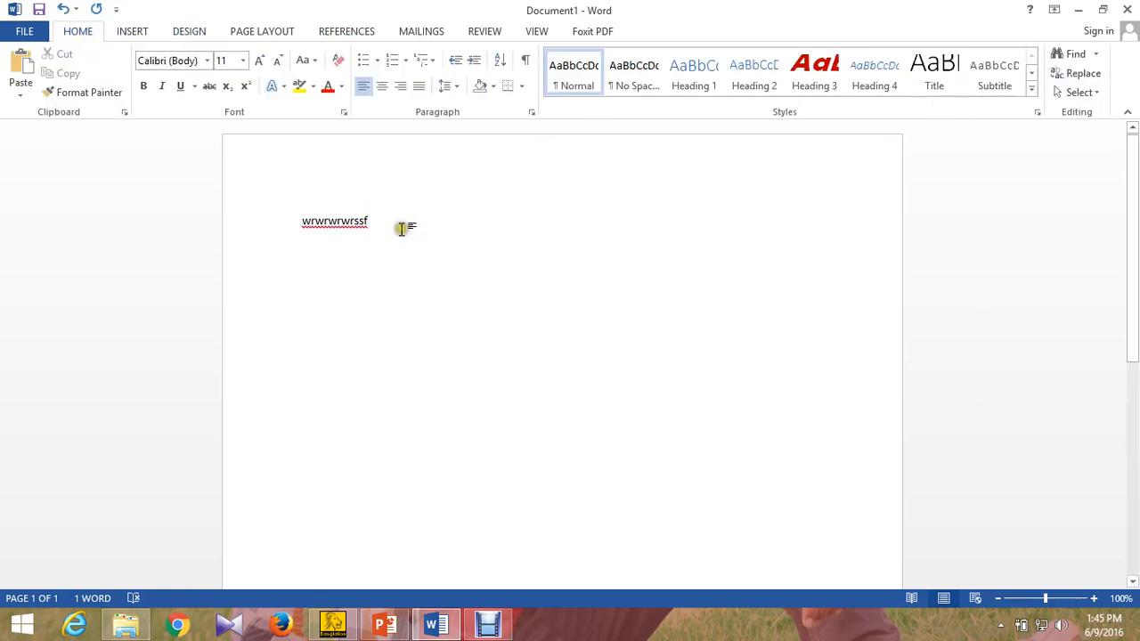
pyautogui.moveTo(299, 223); pyautogui.dragTo(382, 225)
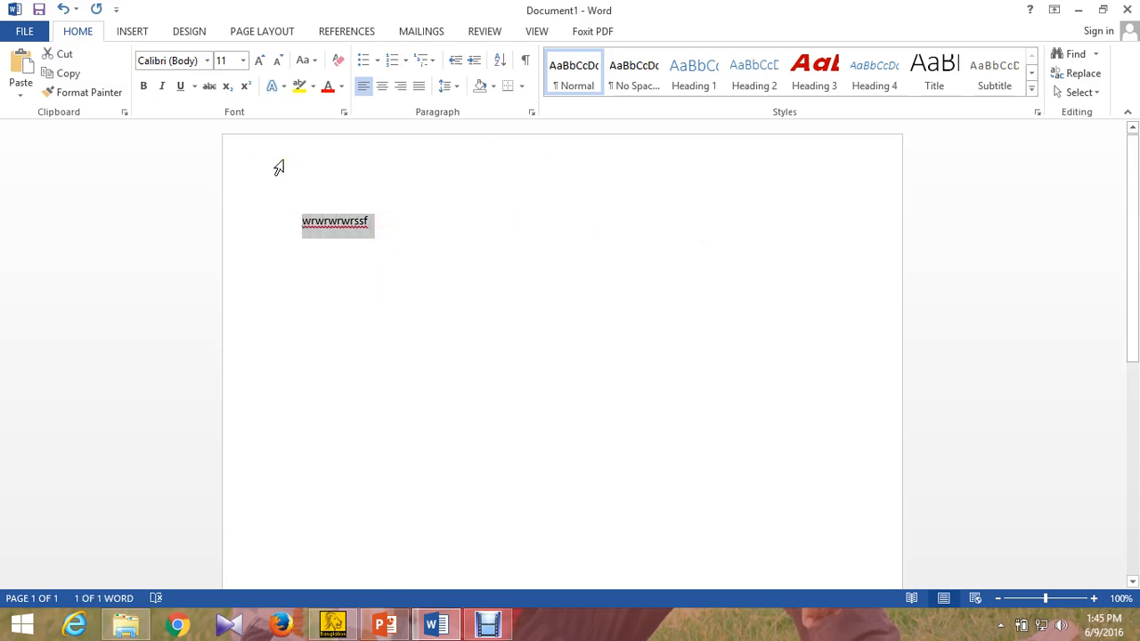
pyautogui.click(207, 61)
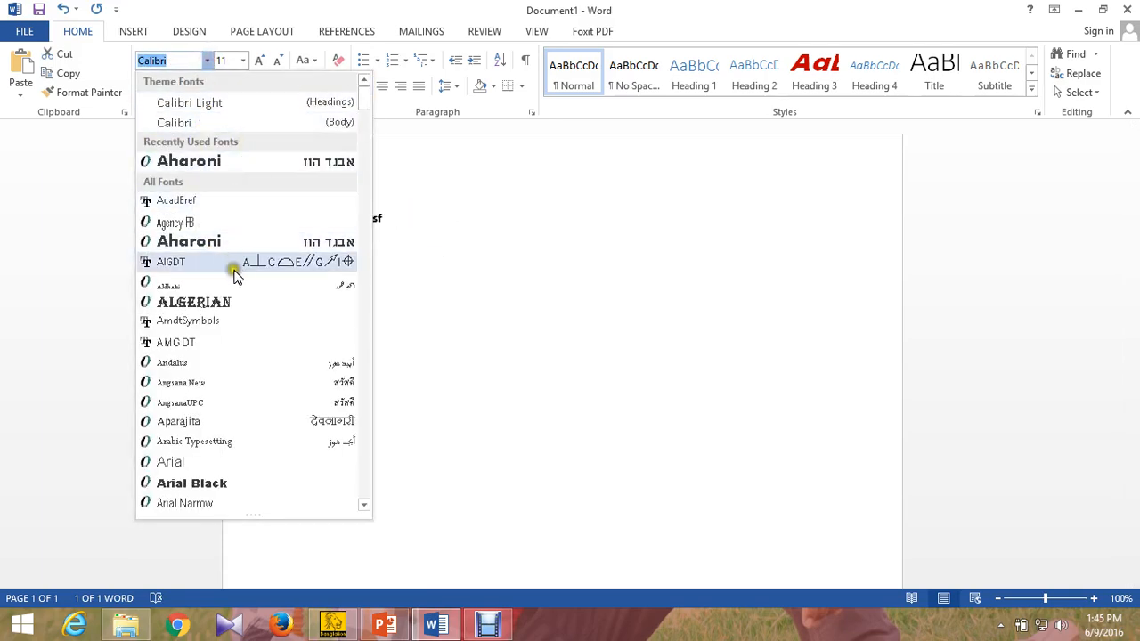
pyautogui.scroll(-9, 233, 277)
pyautogui.scroll(-11, 235, 285)
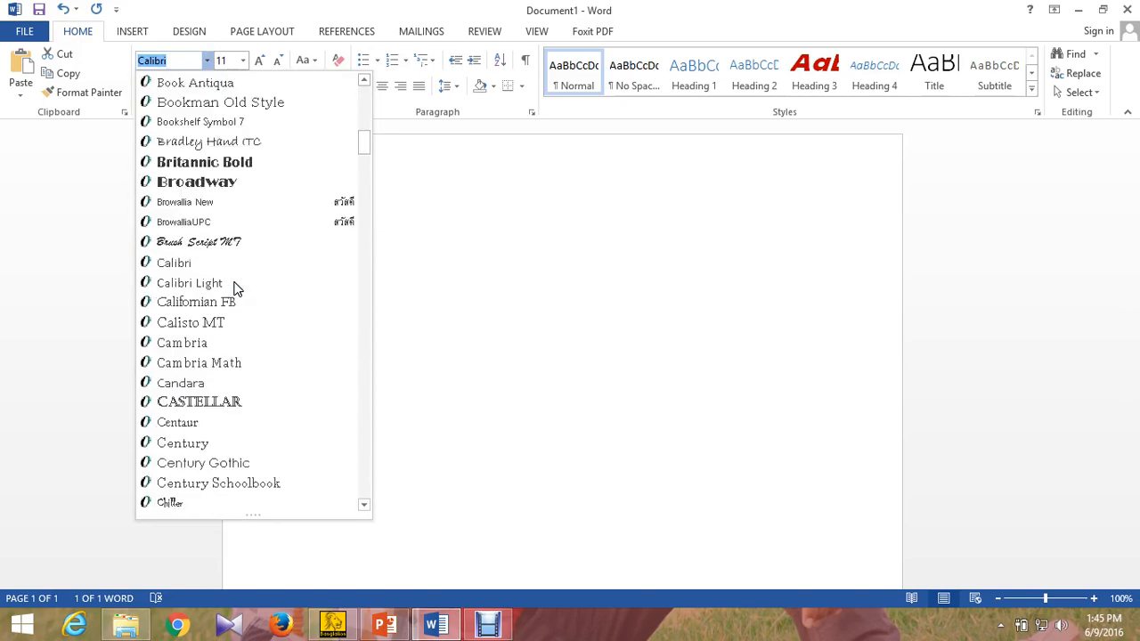
pyautogui.scroll(4, 234, 169)
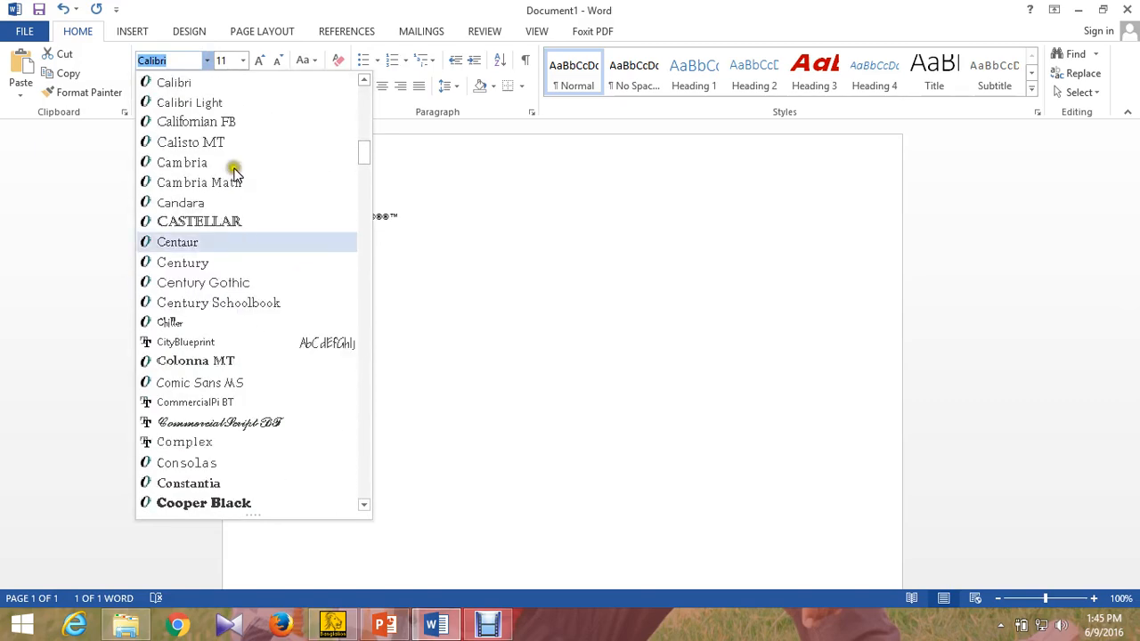
pyautogui.click(254, 223)
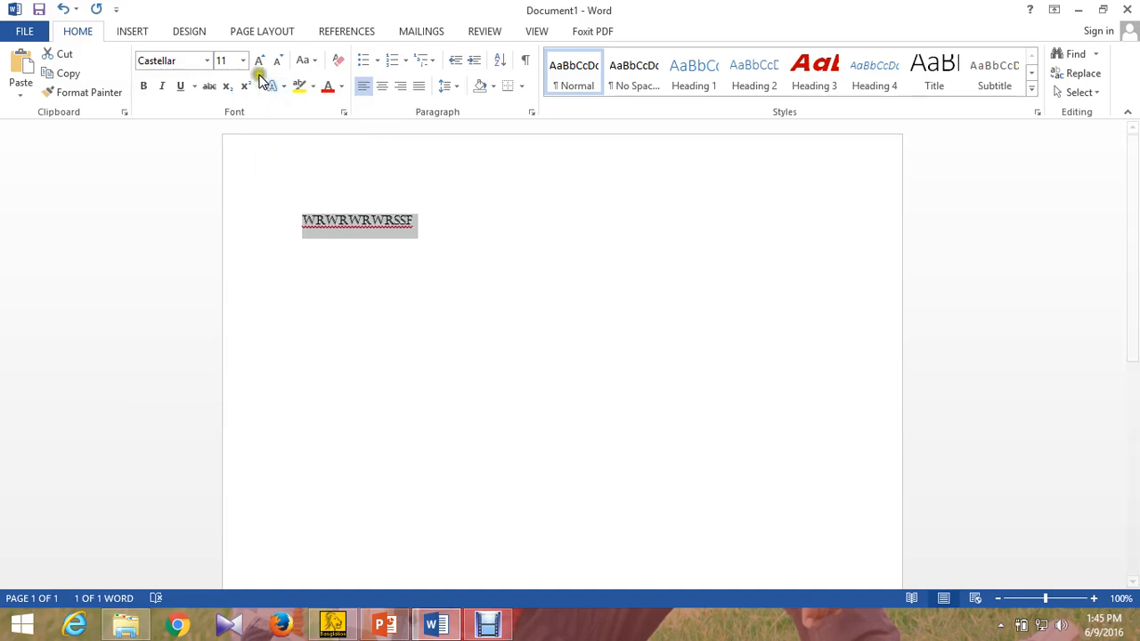
pyautogui.click(243, 61)
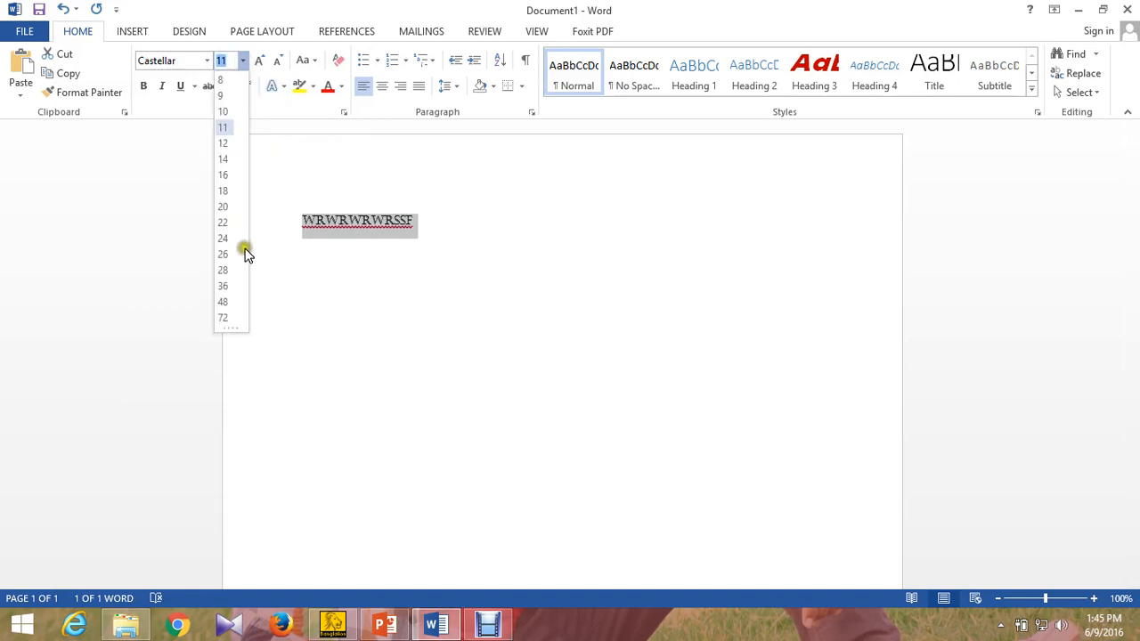
pyautogui.click(224, 302)
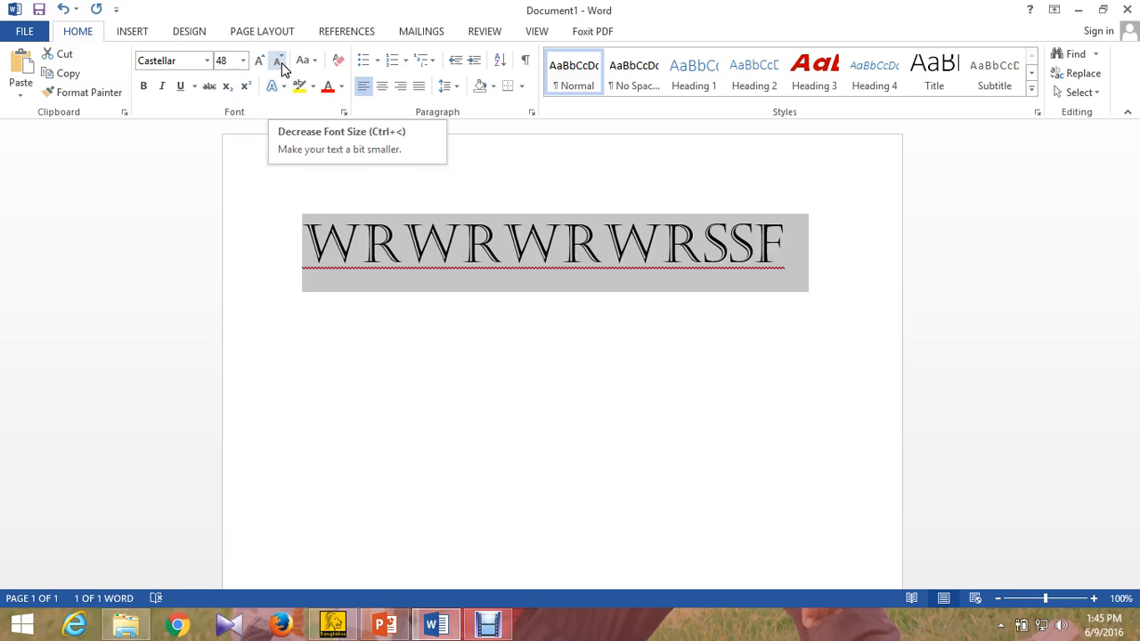
# - Decrease the selected text's size in steps to 26 and increase it back to 48
pyautogui.click(280, 63)
pyautogui.click(280, 62)
pyautogui.click(280, 62)
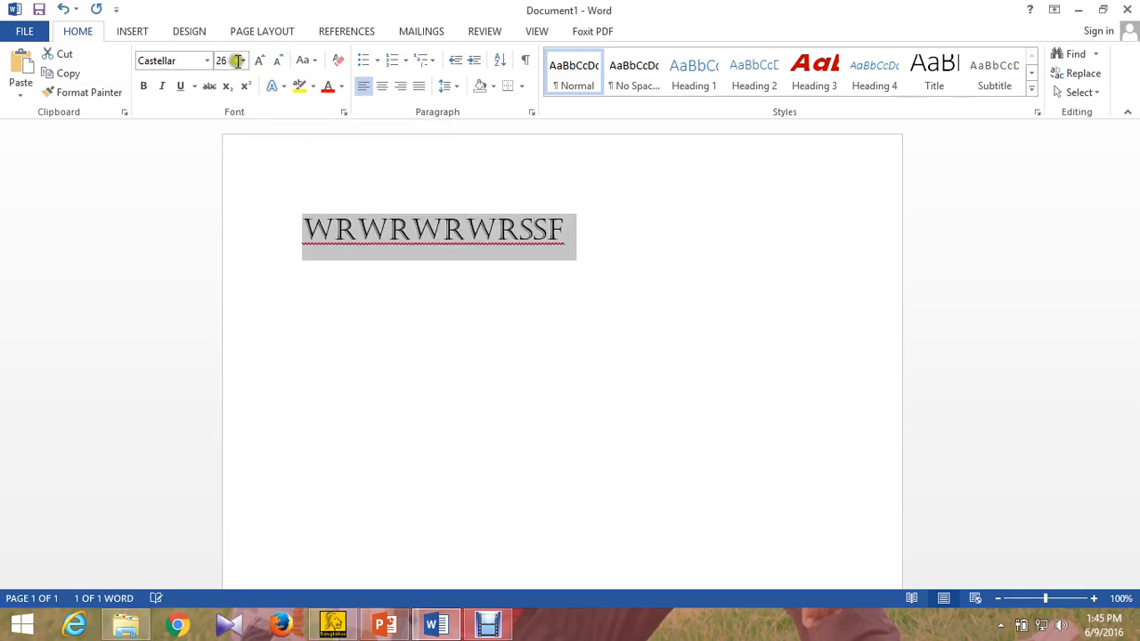
pyautogui.click(259, 61)
pyautogui.click(259, 61)
pyautogui.click(260, 60)
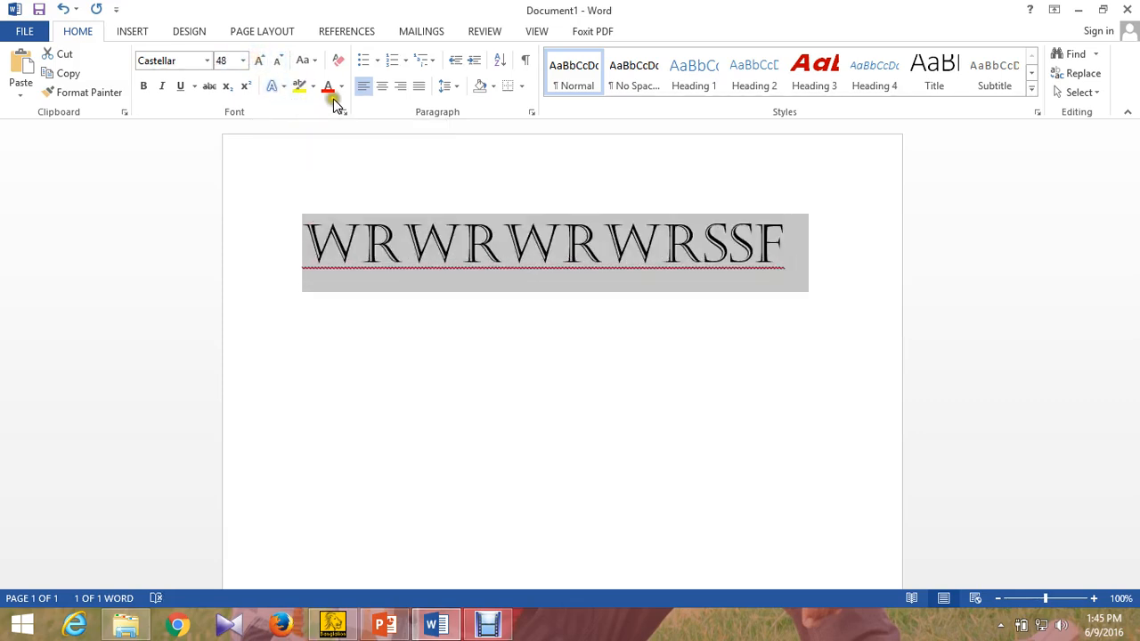
# - Make the selected text bold, italic and underlined
pyautogui.click(143, 90)
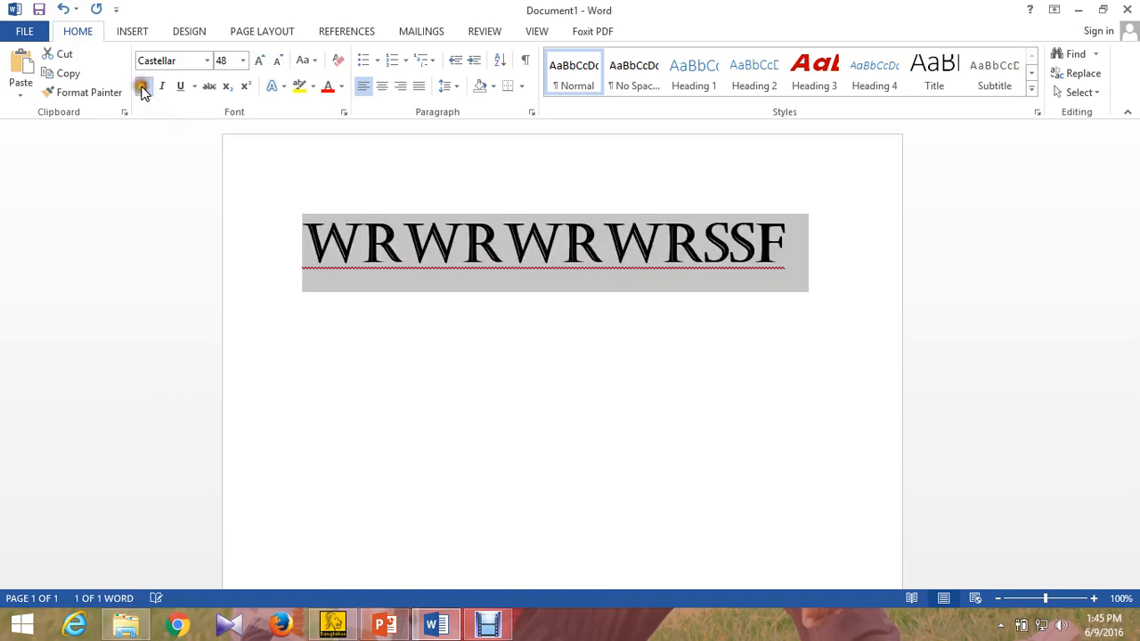
pyautogui.click(162, 90)
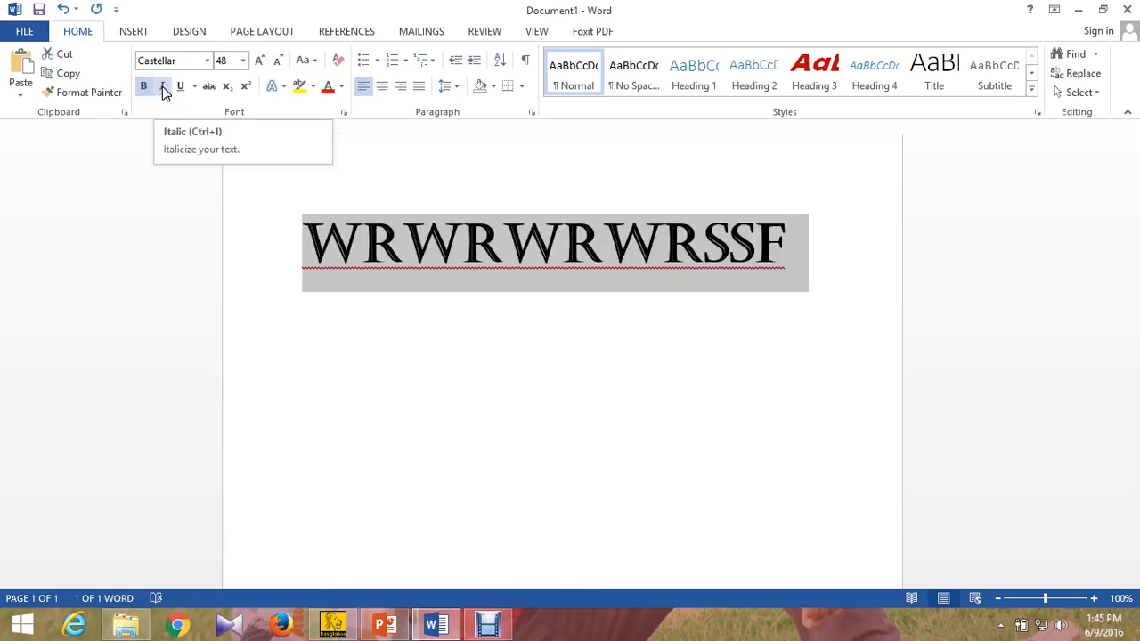
pyautogui.click(163, 89)
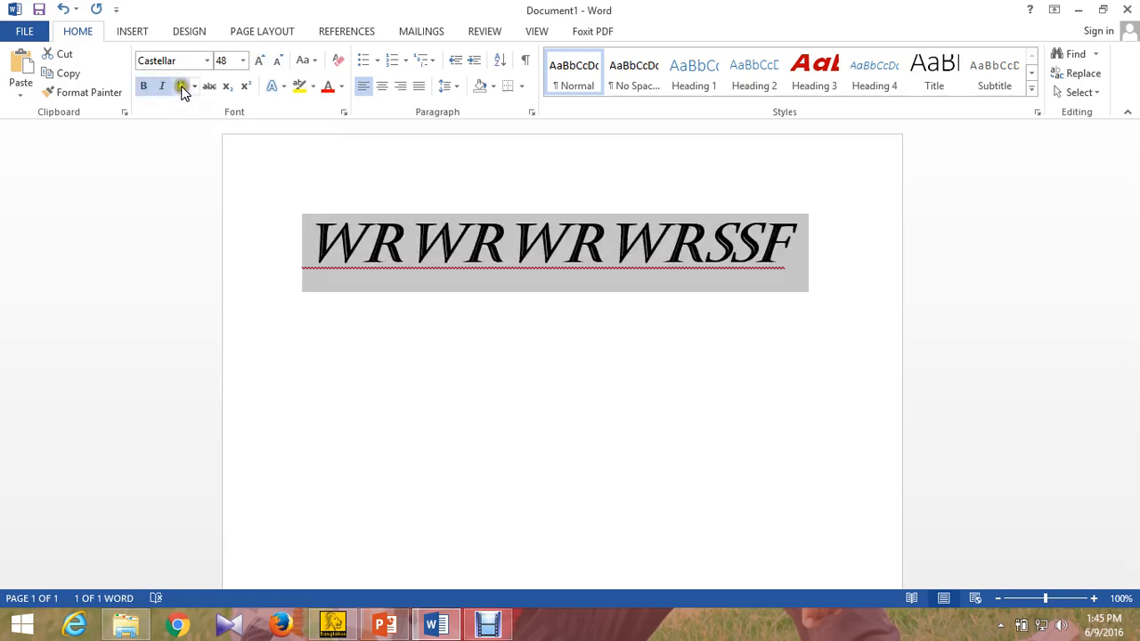
pyautogui.click(181, 88)
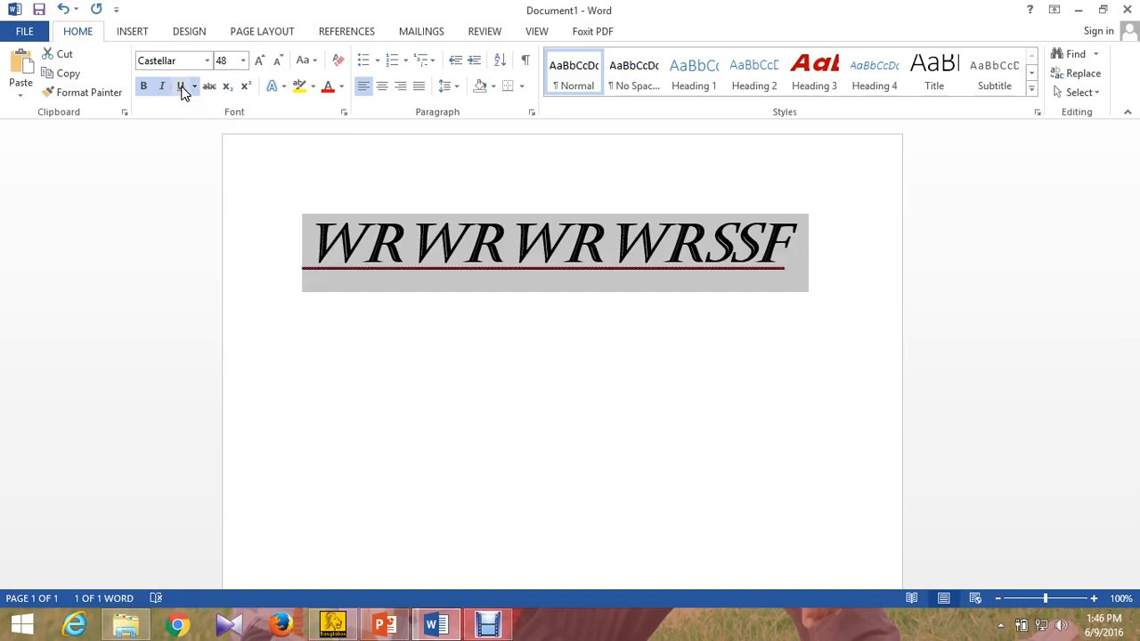
# - Preview the dotted underline style on the selected text and close the style choices without applying it
pyautogui.click(197, 88)
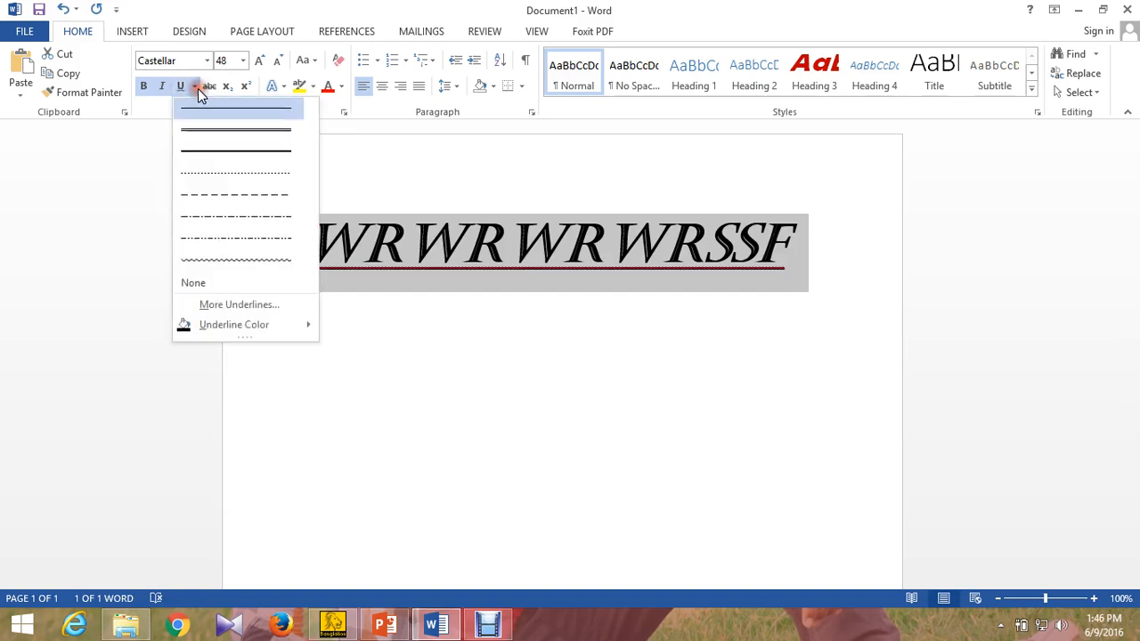
pyautogui.click(220, 175)
pyautogui.click(221, 174)
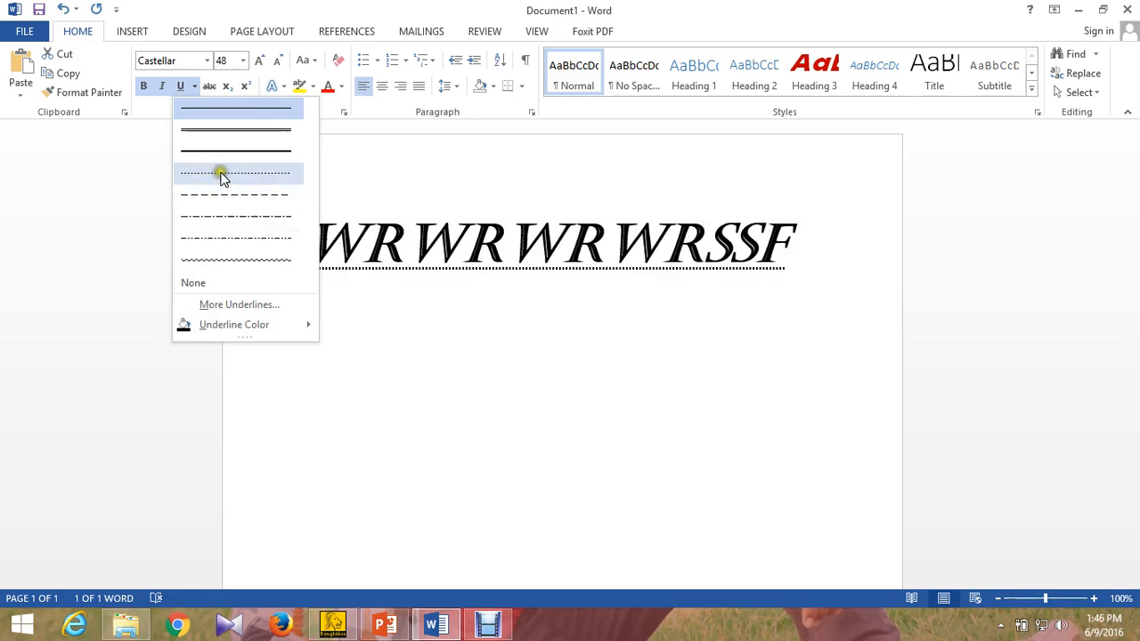
pyautogui.click(125, 185)
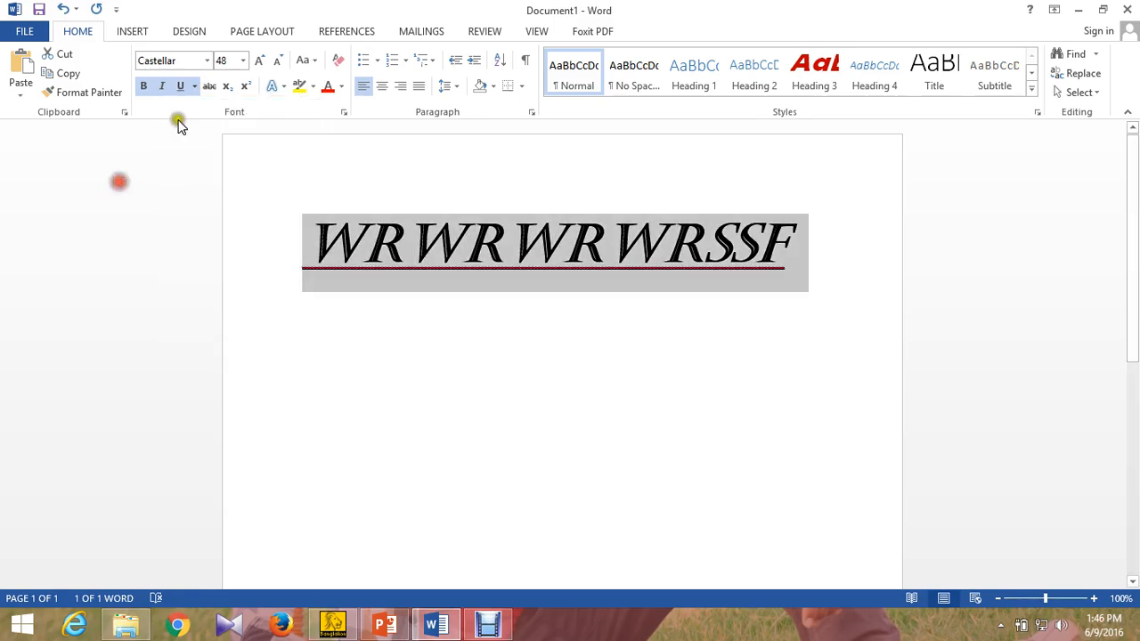
# - Apply the blue text effect with reflection to the selected text and highlight it in yellow
pyautogui.click(282, 90)
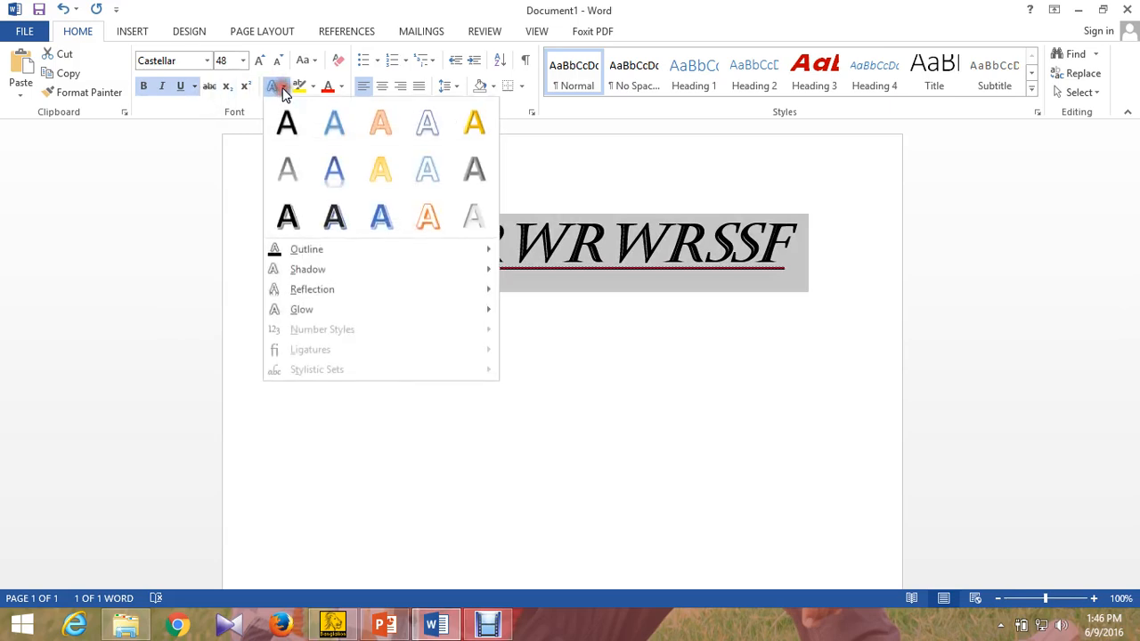
pyautogui.click(334, 168)
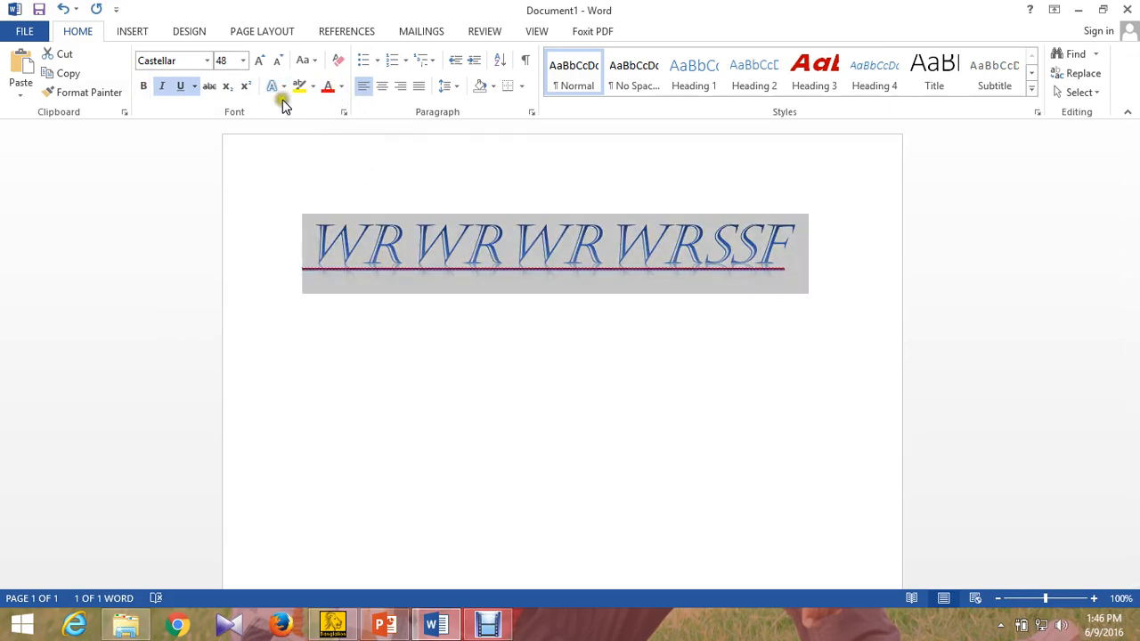
pyautogui.click(313, 88)
pyautogui.click(305, 111)
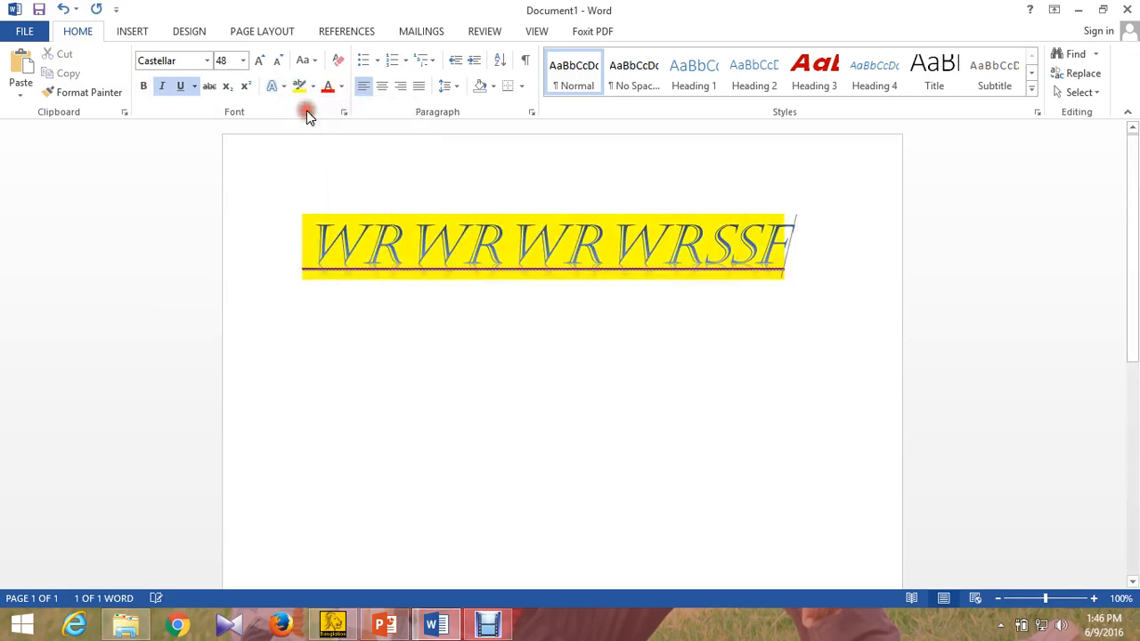
# - Try to change the line's highlight to dark grey and its font colour to red with no text selected
pyautogui.click(311, 87)
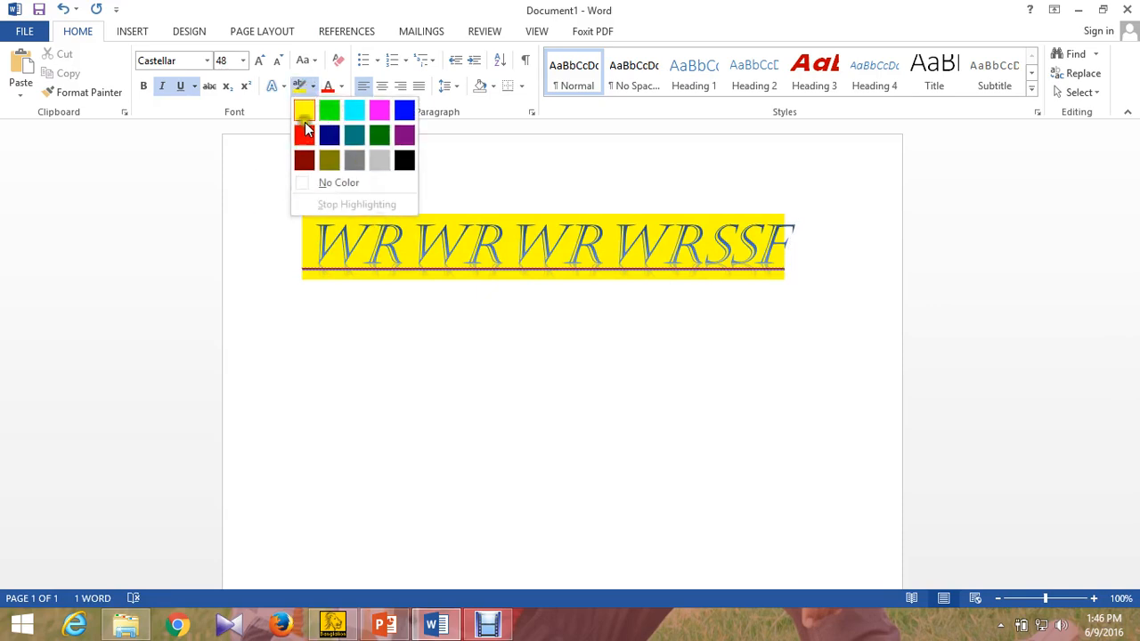
pyautogui.click(357, 158)
pyautogui.click(341, 86)
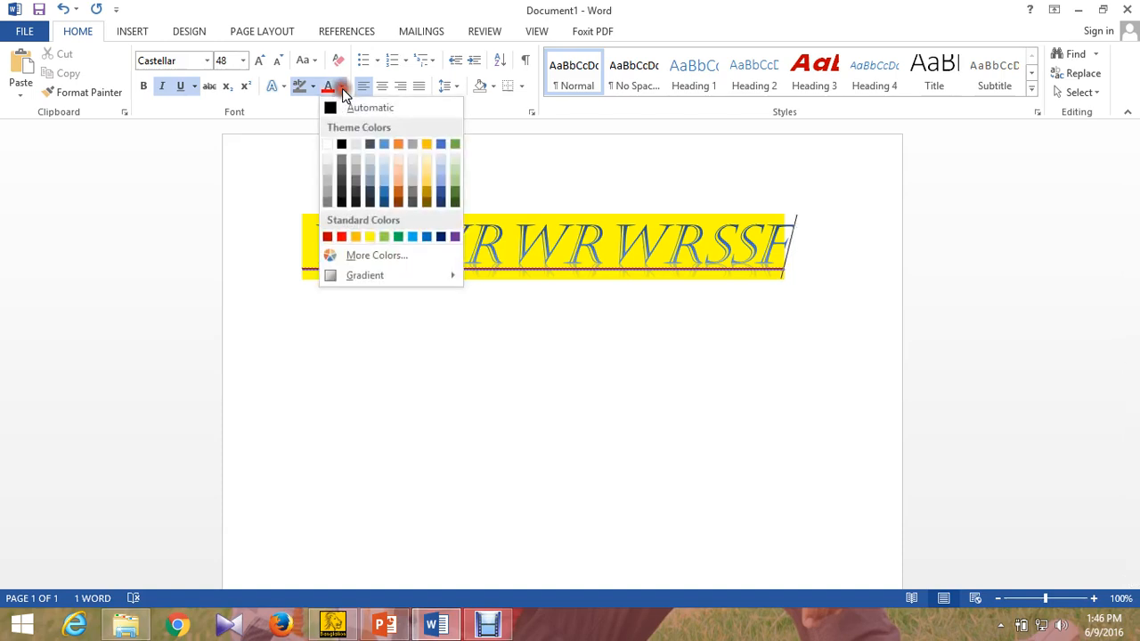
pyautogui.click(340, 237)
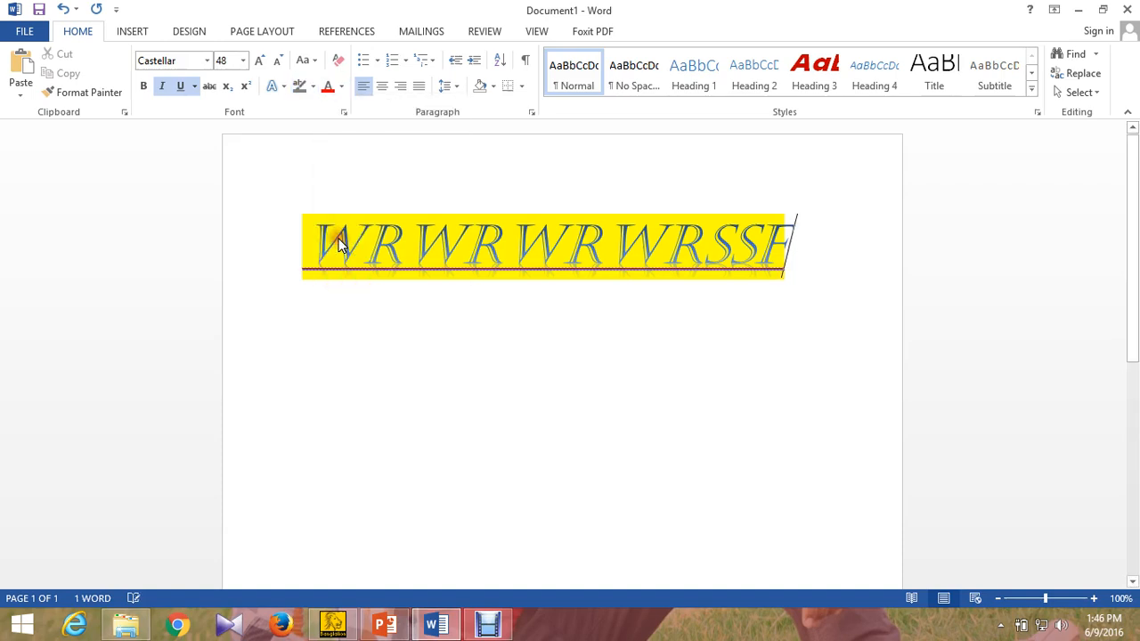
pyautogui.click(256, 262)
pyautogui.click(531, 342)
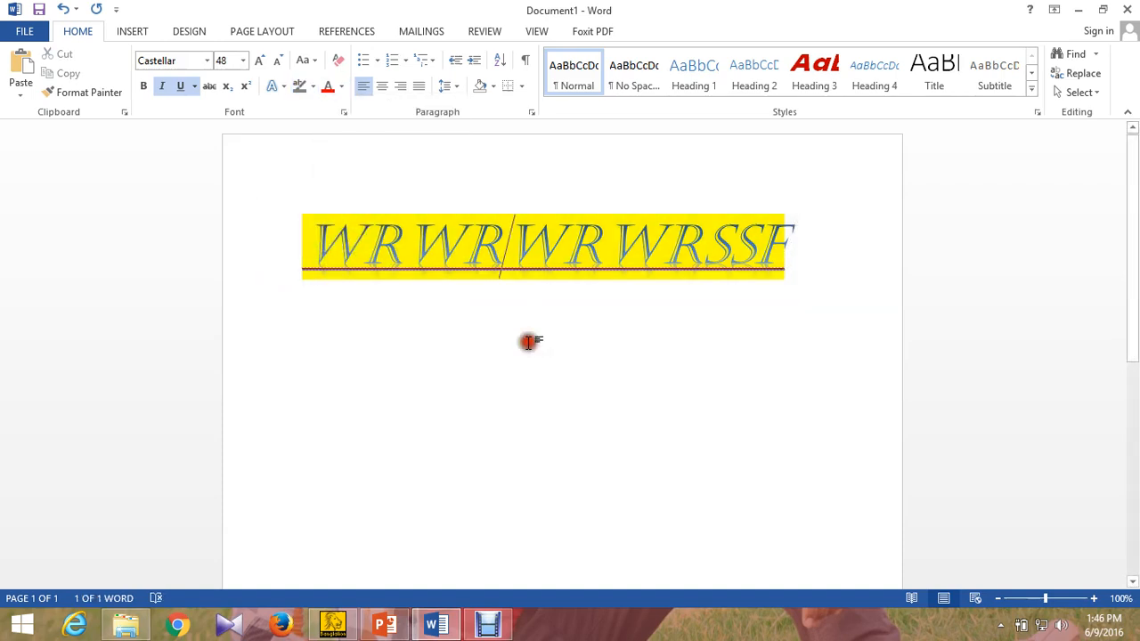
# - Set the font colour of the whole highlighted line to standard red and deselect it
pyautogui.moveTo(783, 242); pyautogui.dragTo(276, 236)
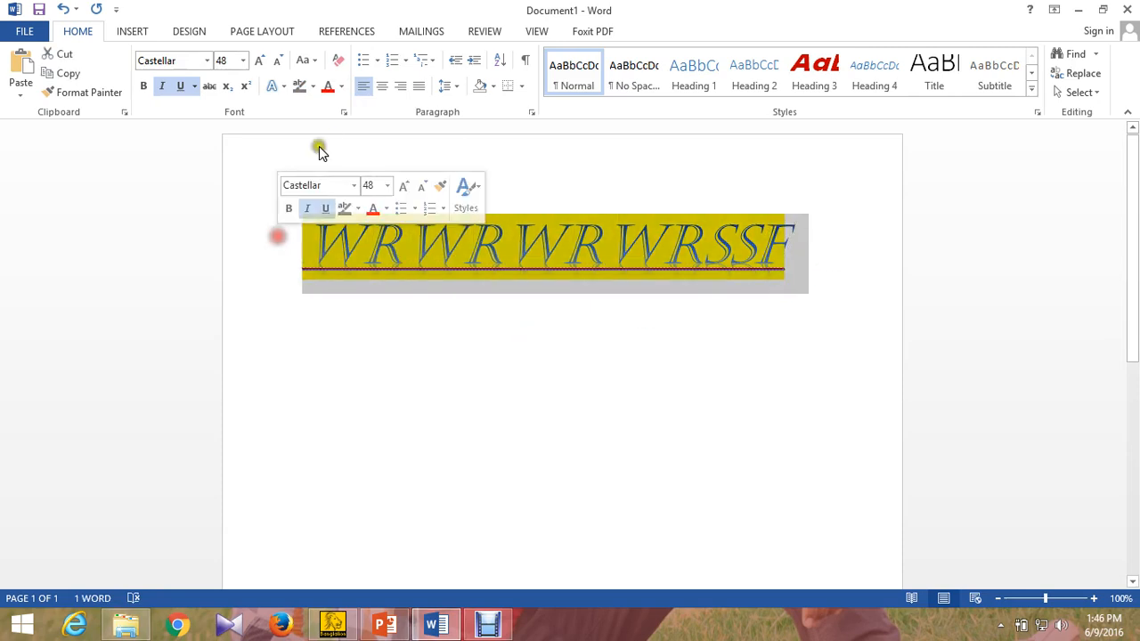
pyautogui.click(344, 86)
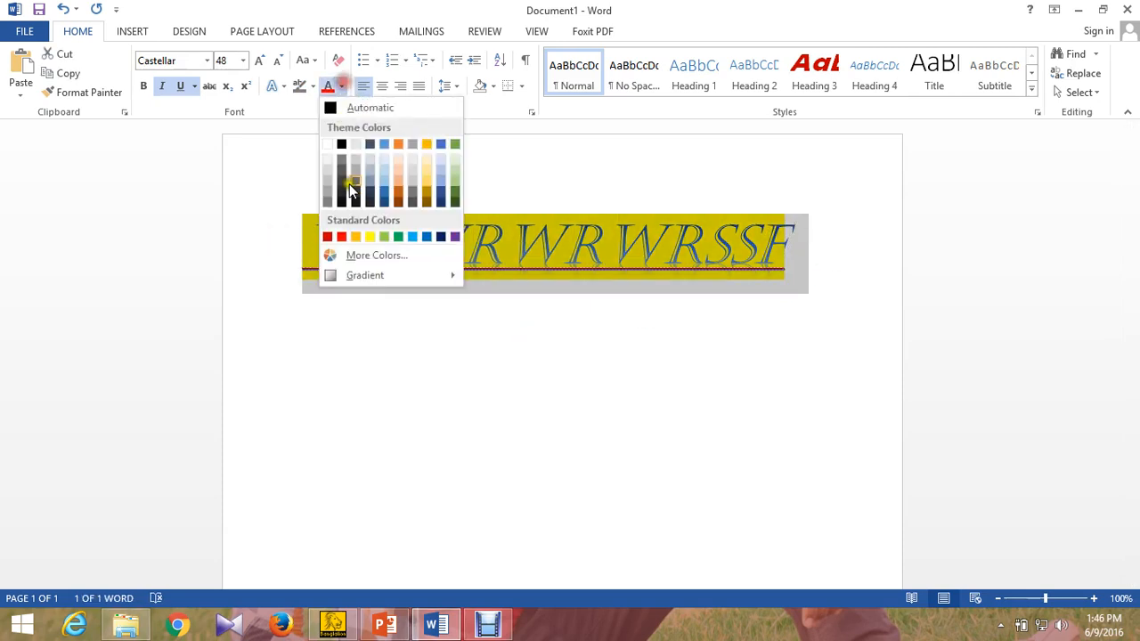
pyautogui.click(342, 236)
pyautogui.click(390, 279)
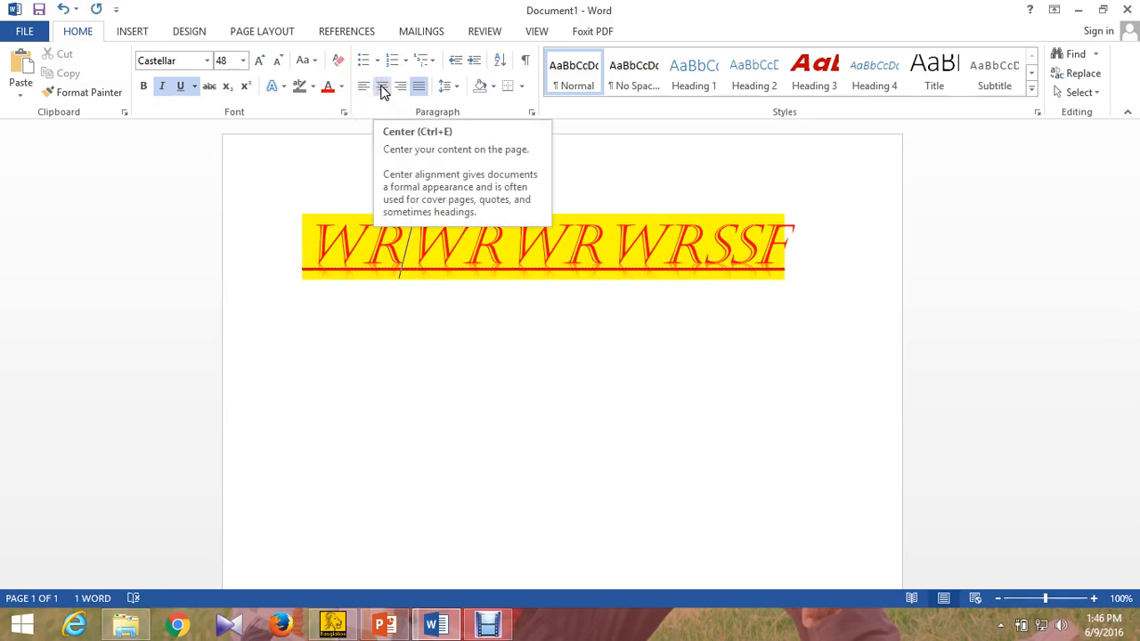
# - Try centre, right and justified alignment on the highlighted line and return it to left alignment
pyautogui.click(382, 87)
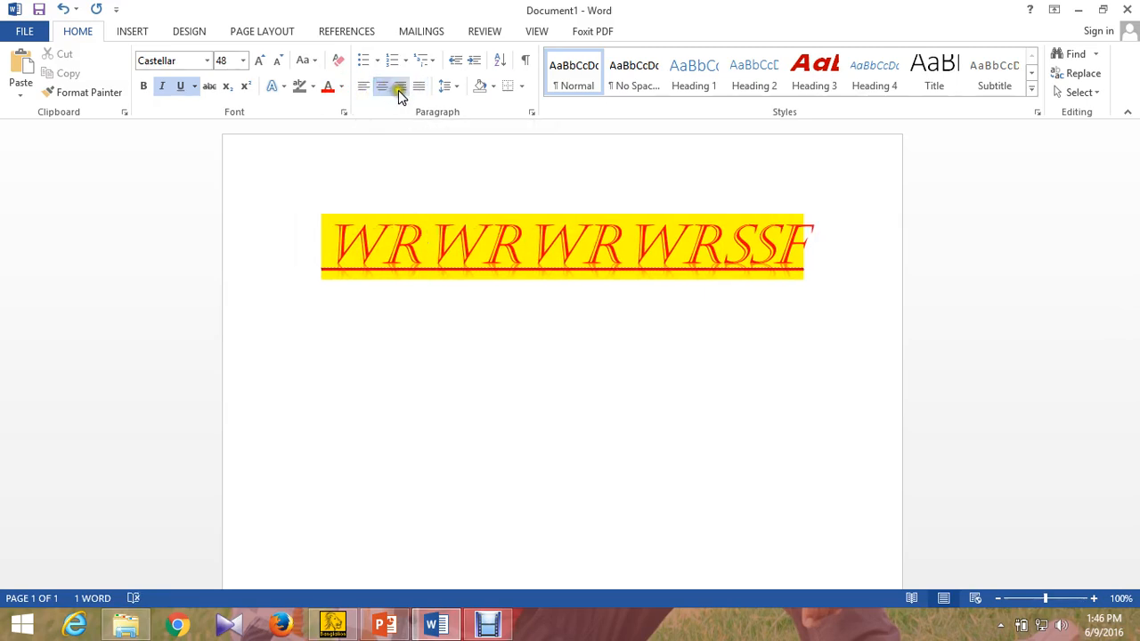
pyautogui.click(402, 87)
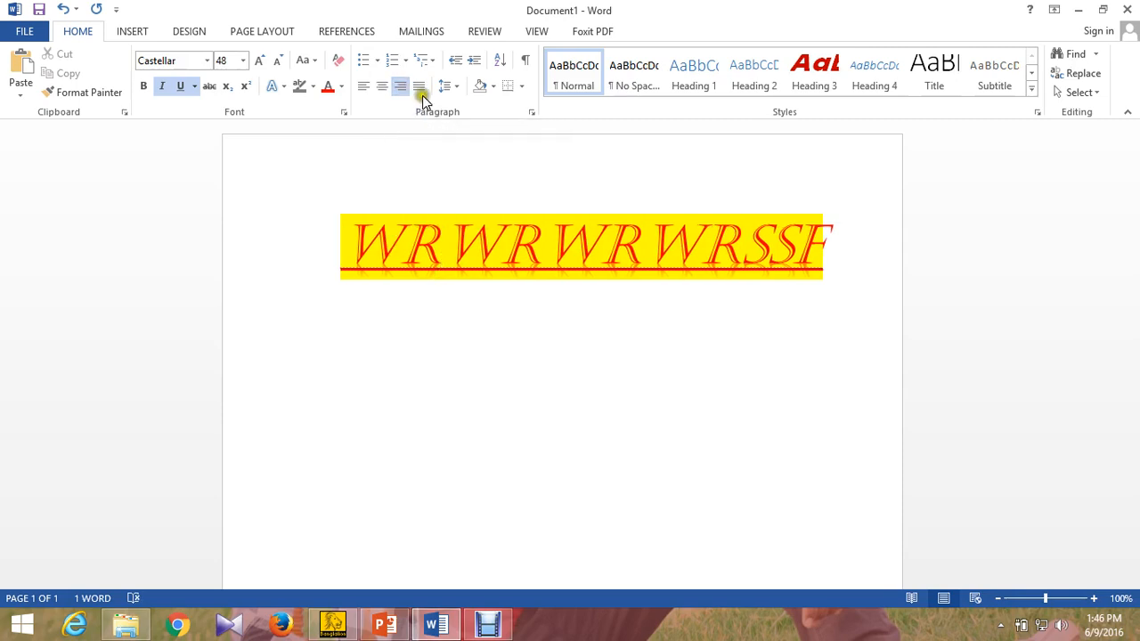
pyautogui.click(419, 90)
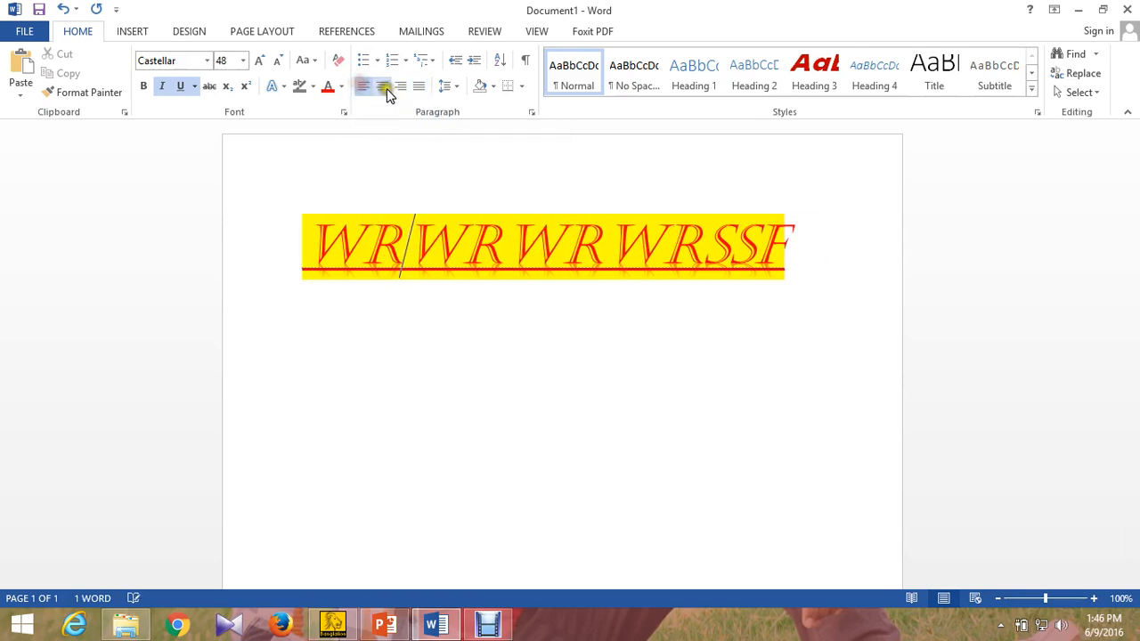
pyautogui.click(382, 87)
pyautogui.click(400, 87)
pyautogui.click(419, 90)
pyautogui.click(382, 87)
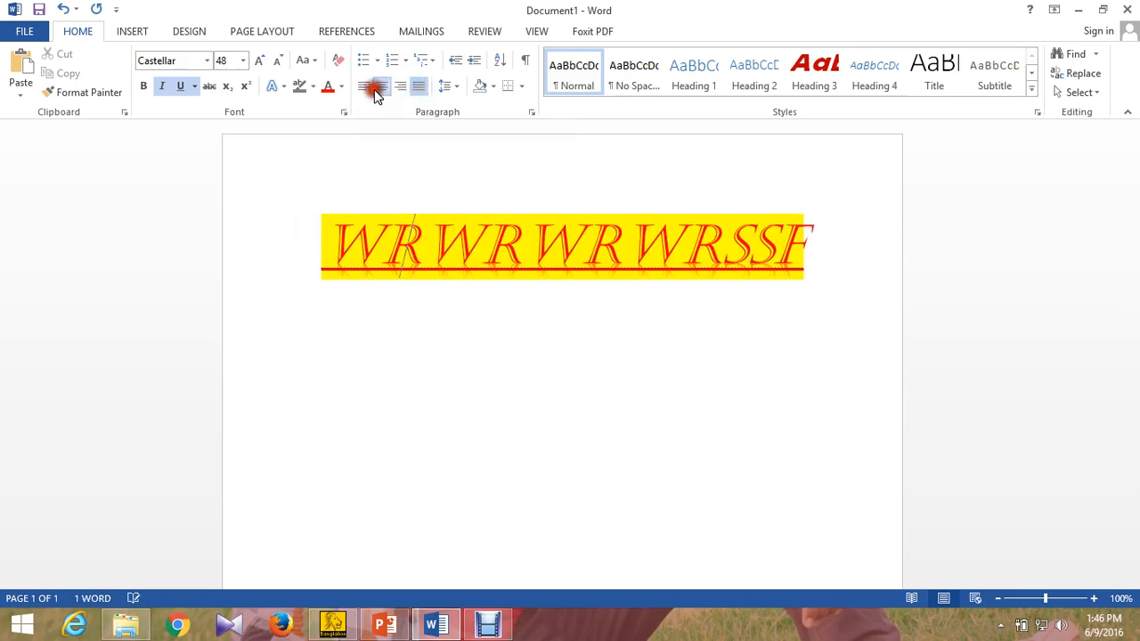
pyautogui.click(363, 86)
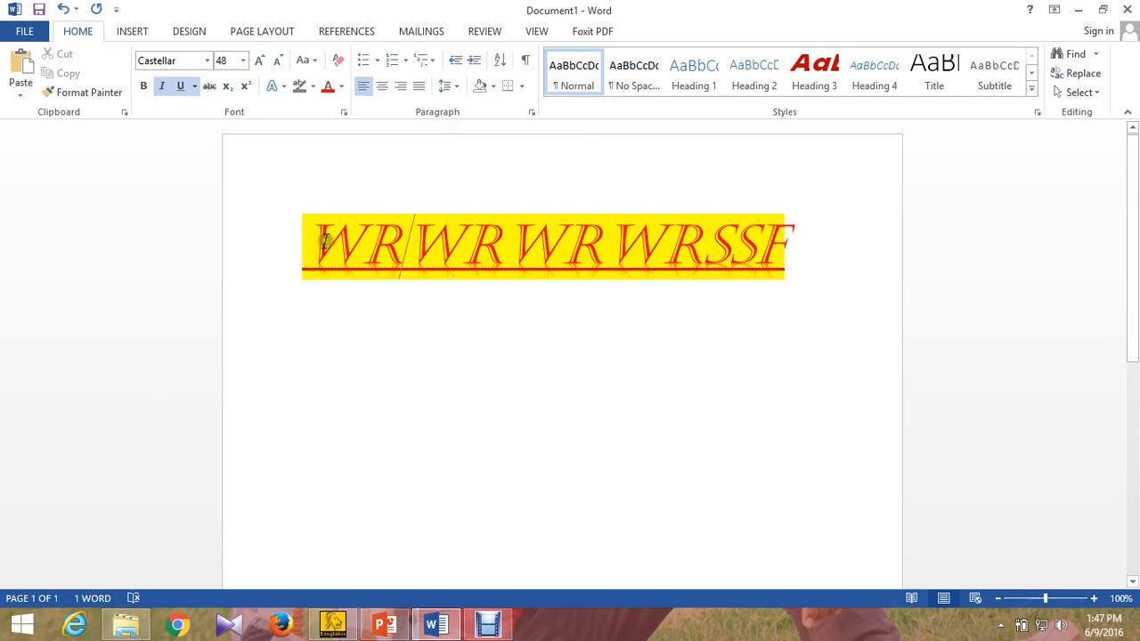
# - Select the whole highlighted line, try centre and right alignment on it, and leave it justified
pyautogui.moveTo(325, 239); pyautogui.dragTo(819, 280)
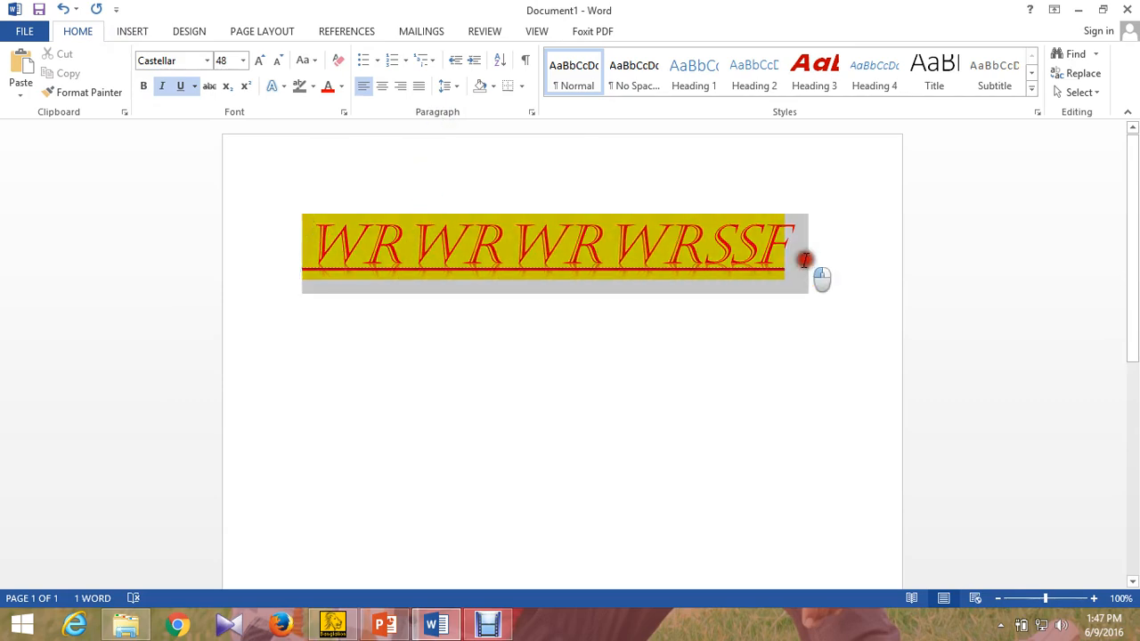
pyautogui.click(377, 87)
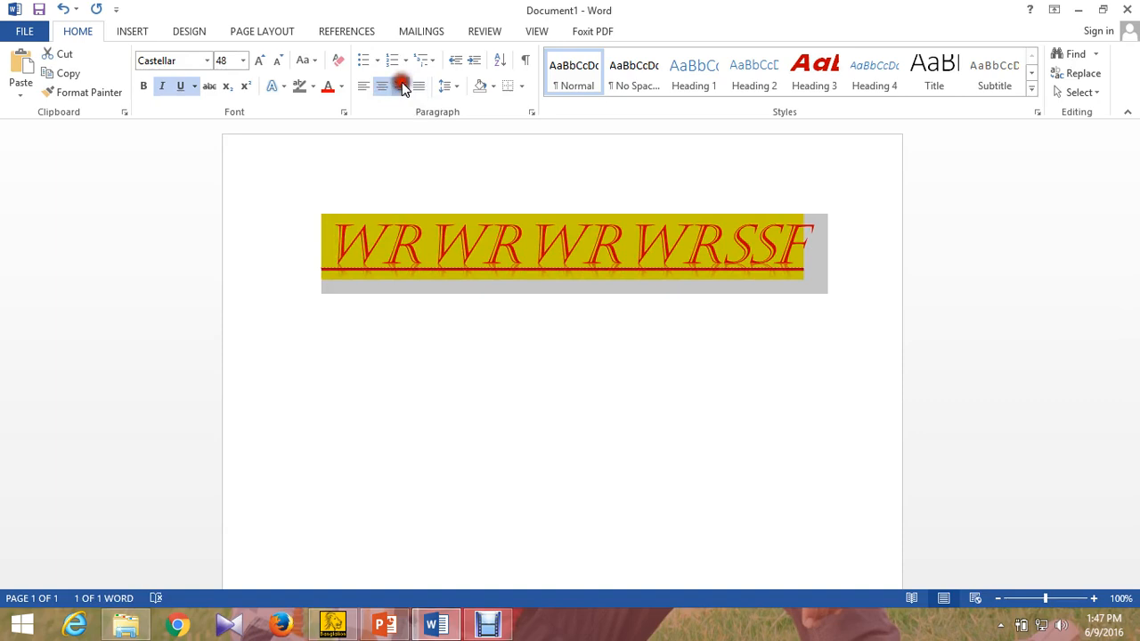
pyautogui.click(401, 86)
pyautogui.click(419, 86)
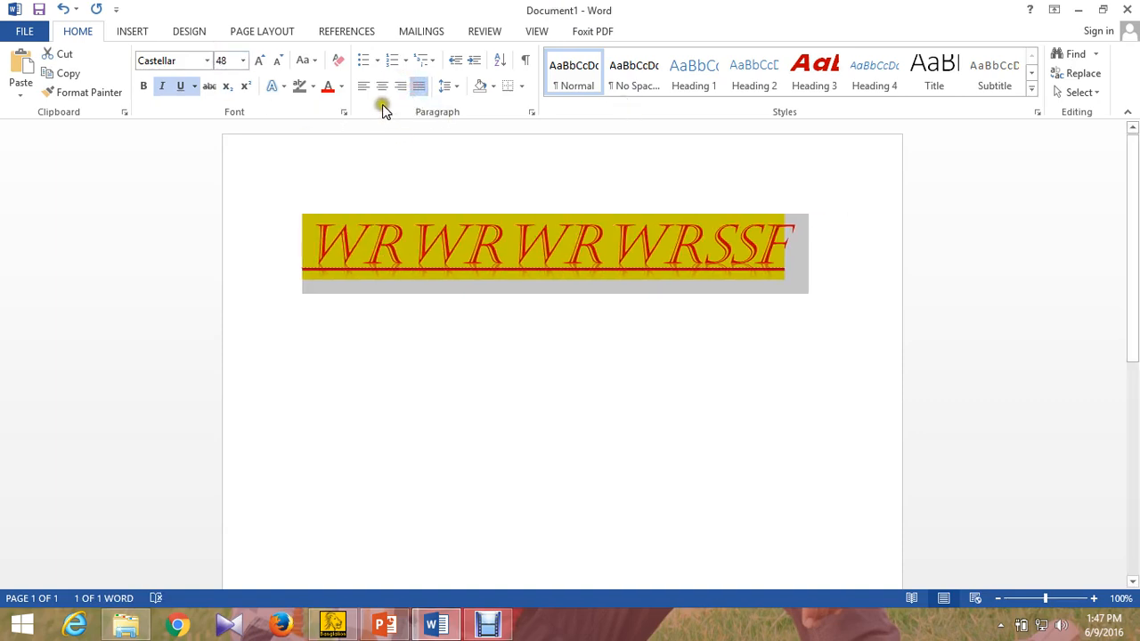
# - Preview the bullet styles and line spacing choices on the selected line without applying any of them
pyautogui.click(377, 59)
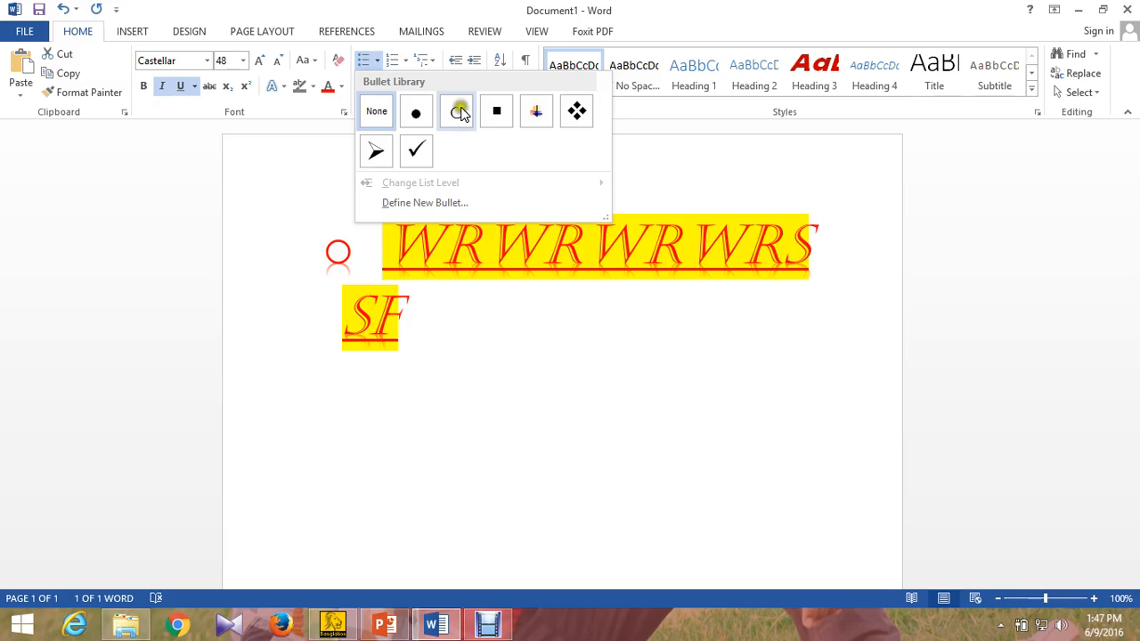
pyautogui.click(112, 277)
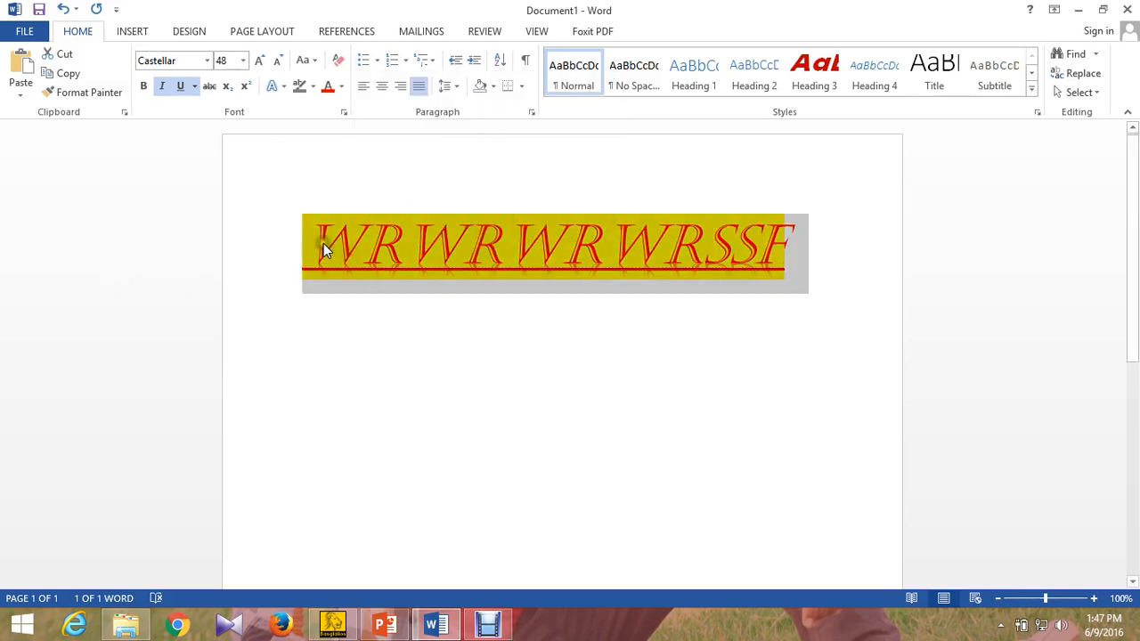
pyautogui.click(455, 93)
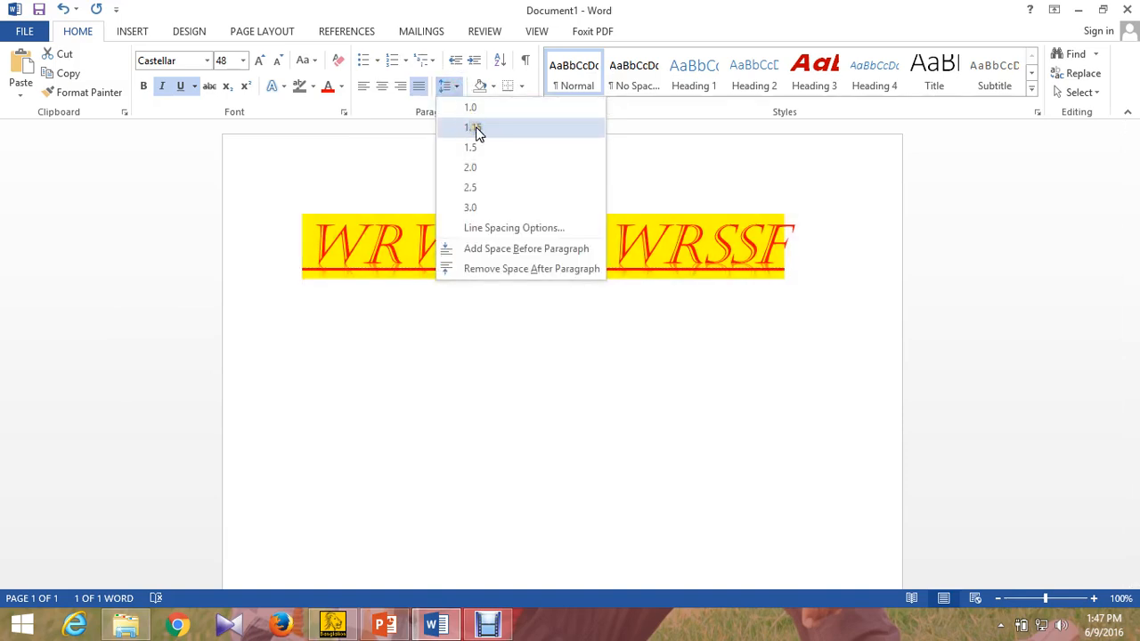
pyautogui.click(8, 265)
# - Add a second line reading DGDGHDGHD below the highlighted line
pyautogui.click(815, 241)
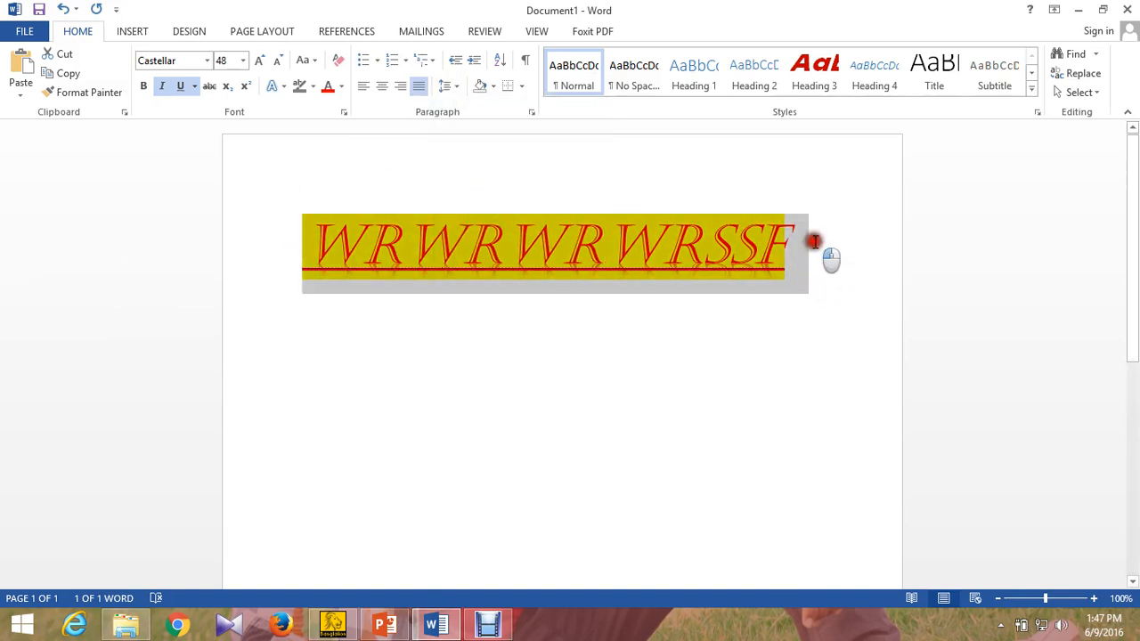
pyautogui.press('Return')
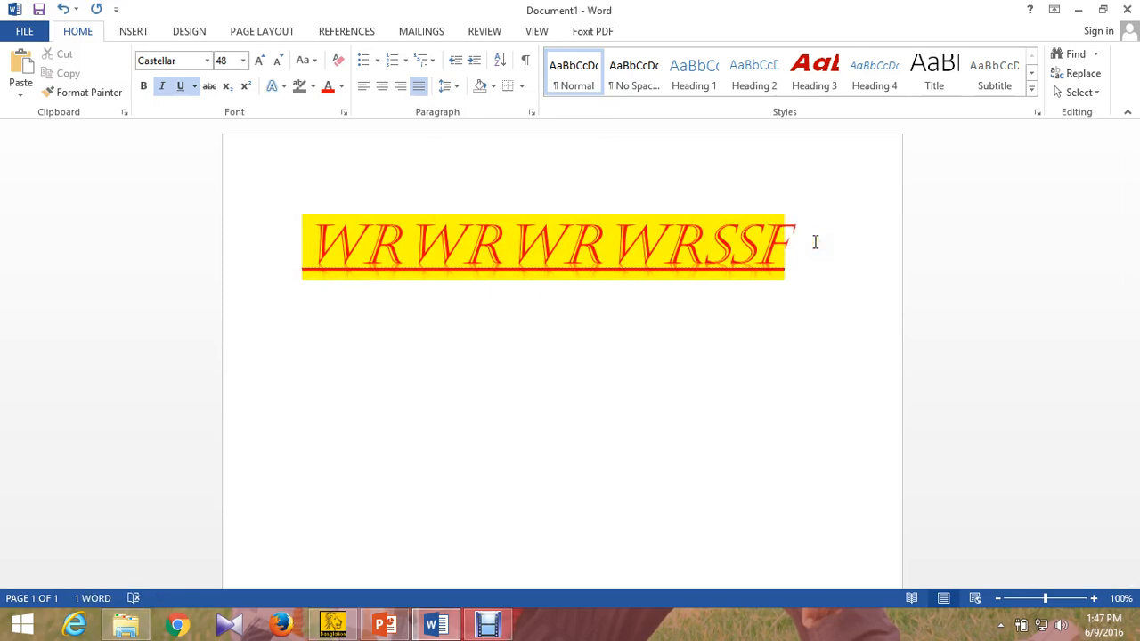
pyautogui.write('DGDGHDGHD')
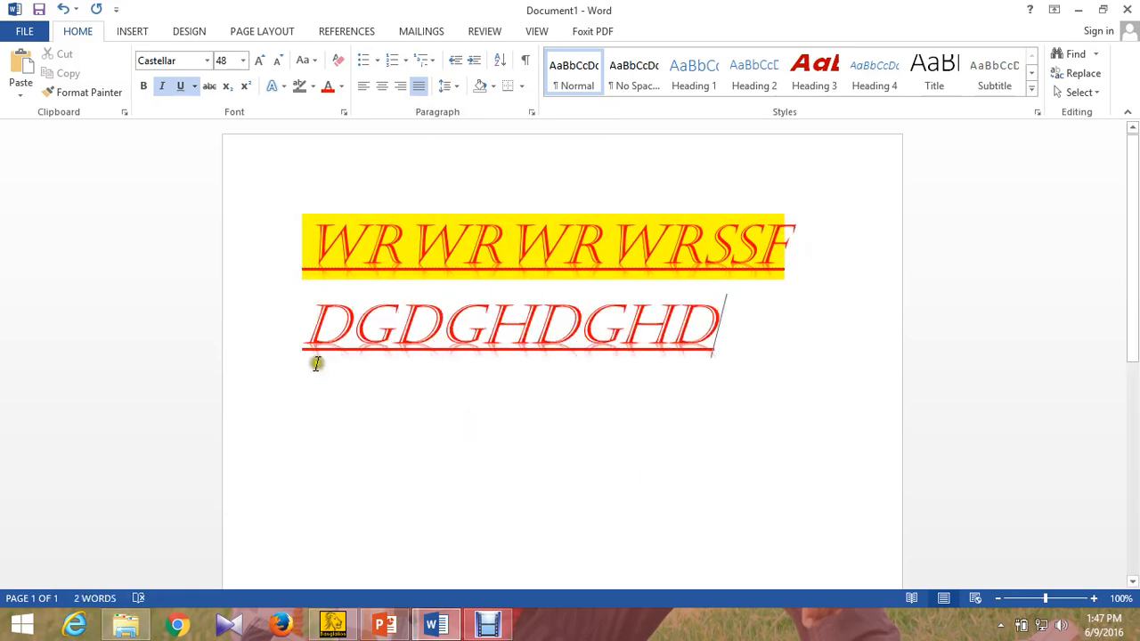
# - Select both lines of text and set their line spacing to 3.0
pyautogui.moveTo(304, 243); pyautogui.dragTo(725, 403)
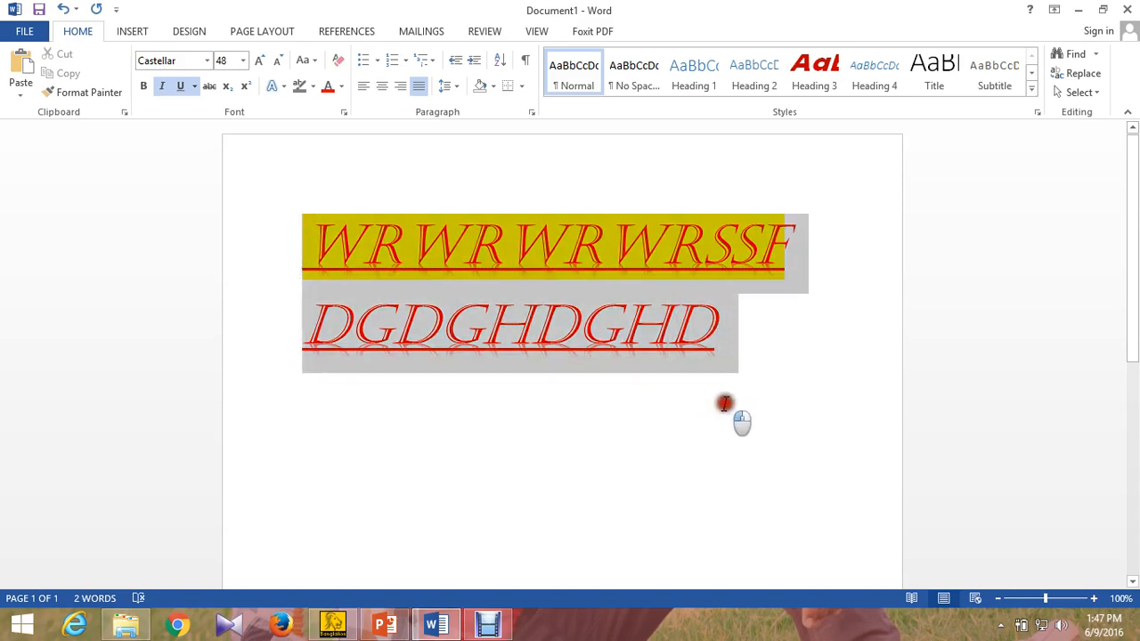
pyautogui.click(494, 87)
pyautogui.click(424, 156)
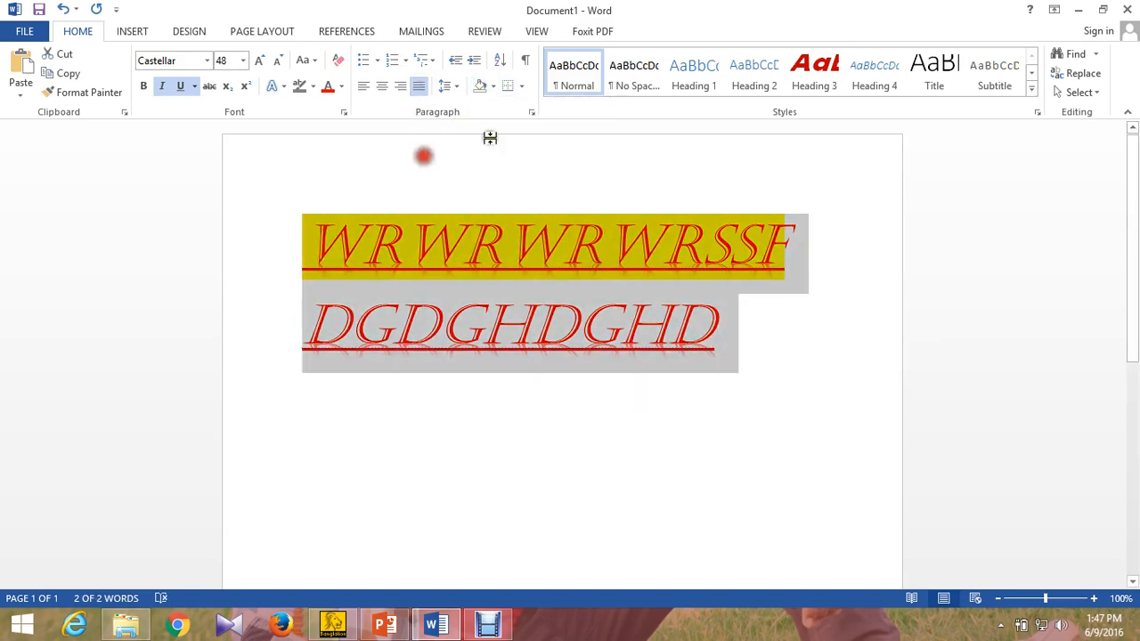
pyautogui.click(451, 86)
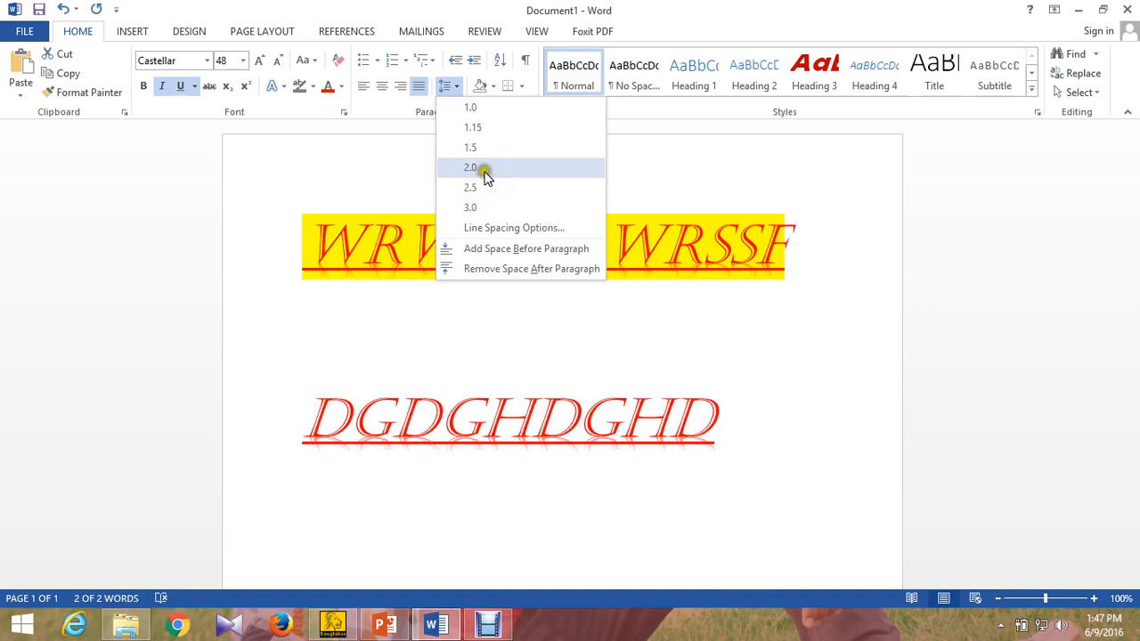
pyautogui.click(489, 208)
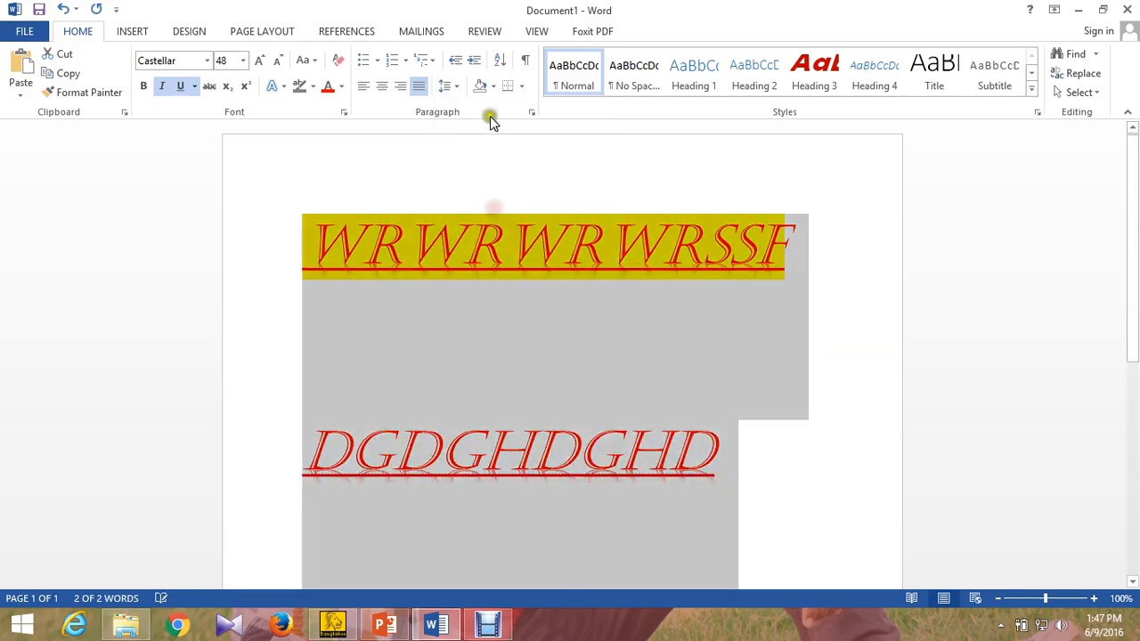
# - Shade both selected paragraphs with the lightest grey theme colour and add a right border to them
pyautogui.click(451, 86)
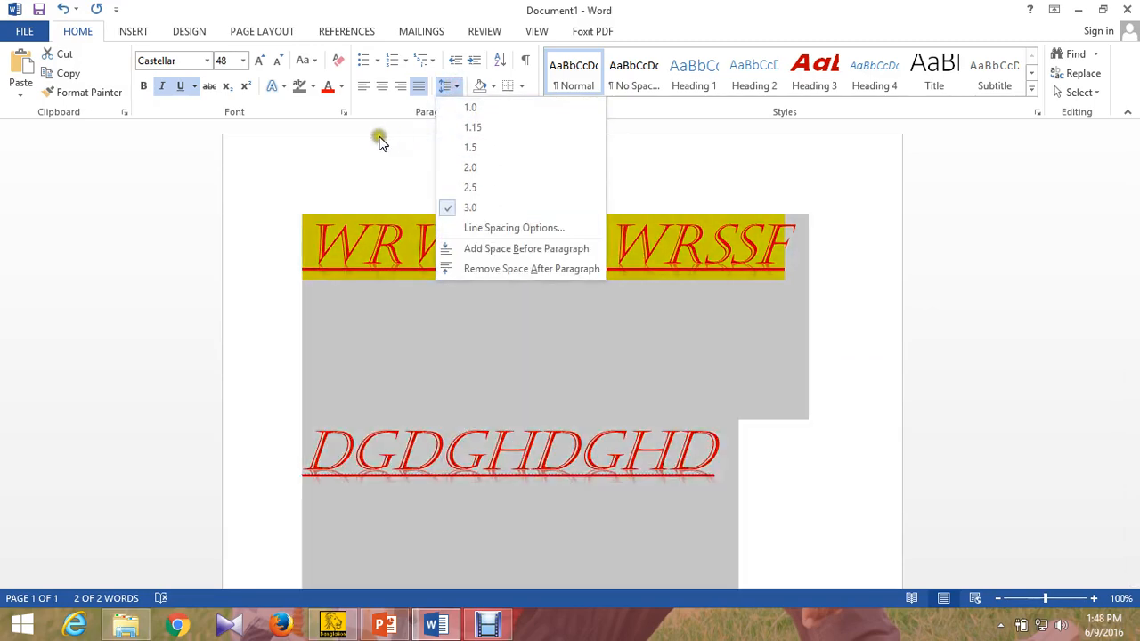
pyautogui.click(376, 136)
pyautogui.click(489, 87)
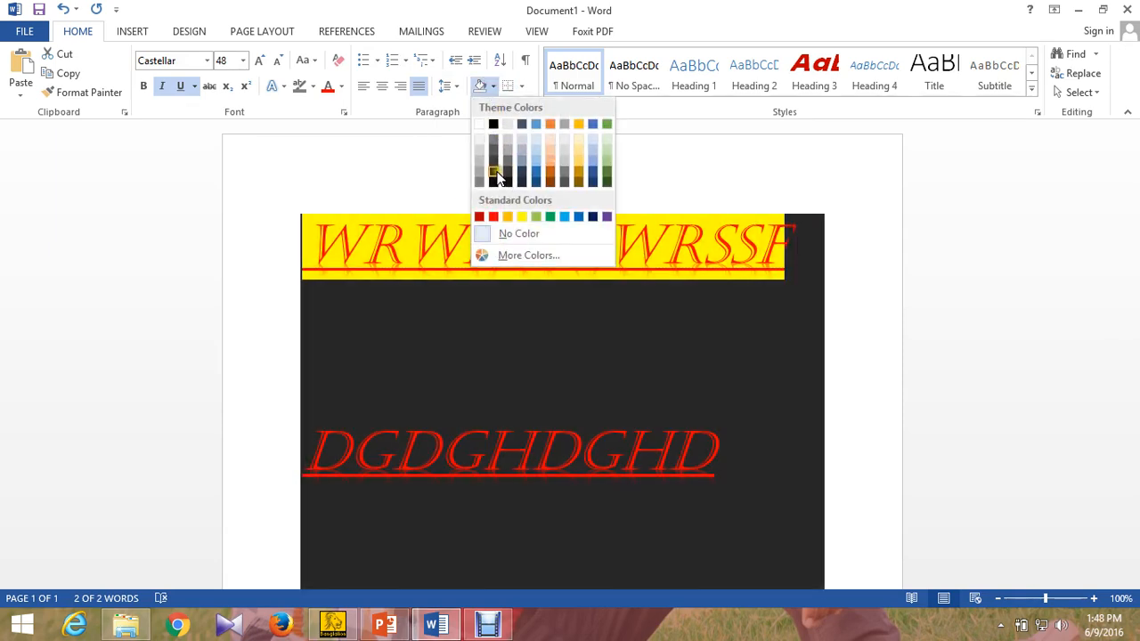
pyautogui.click(490, 141)
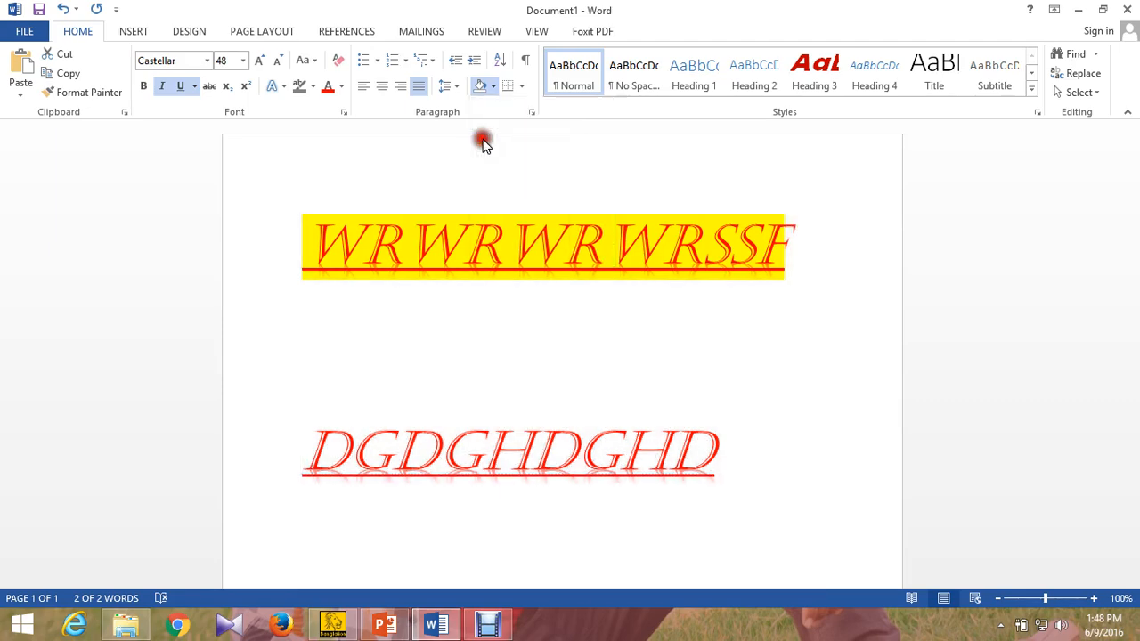
pyautogui.click(521, 86)
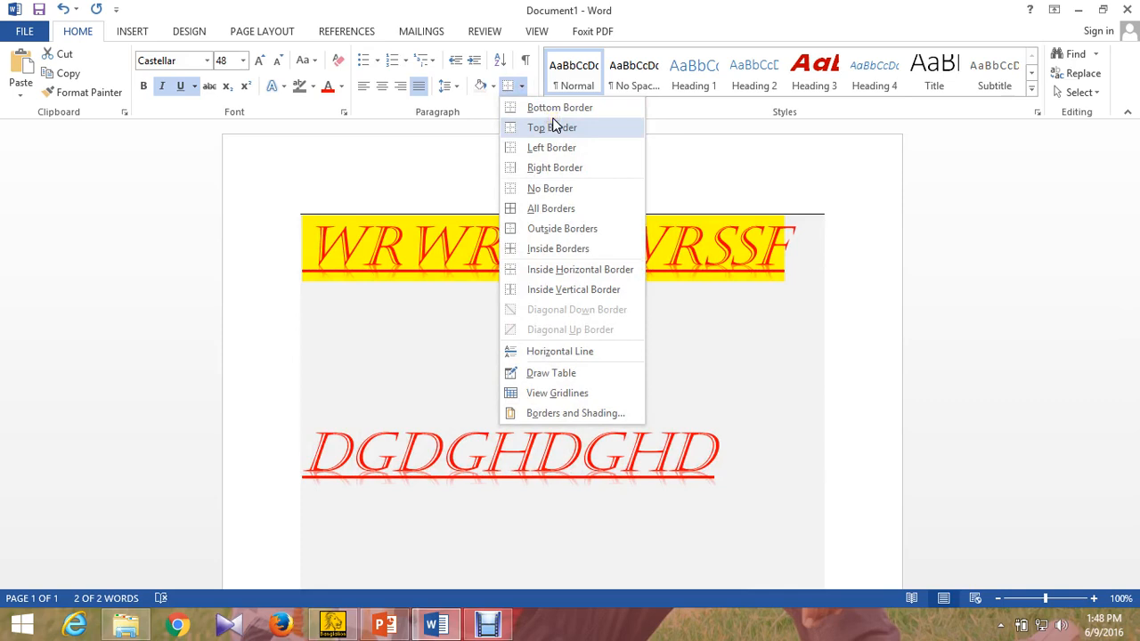
pyautogui.click(567, 167)
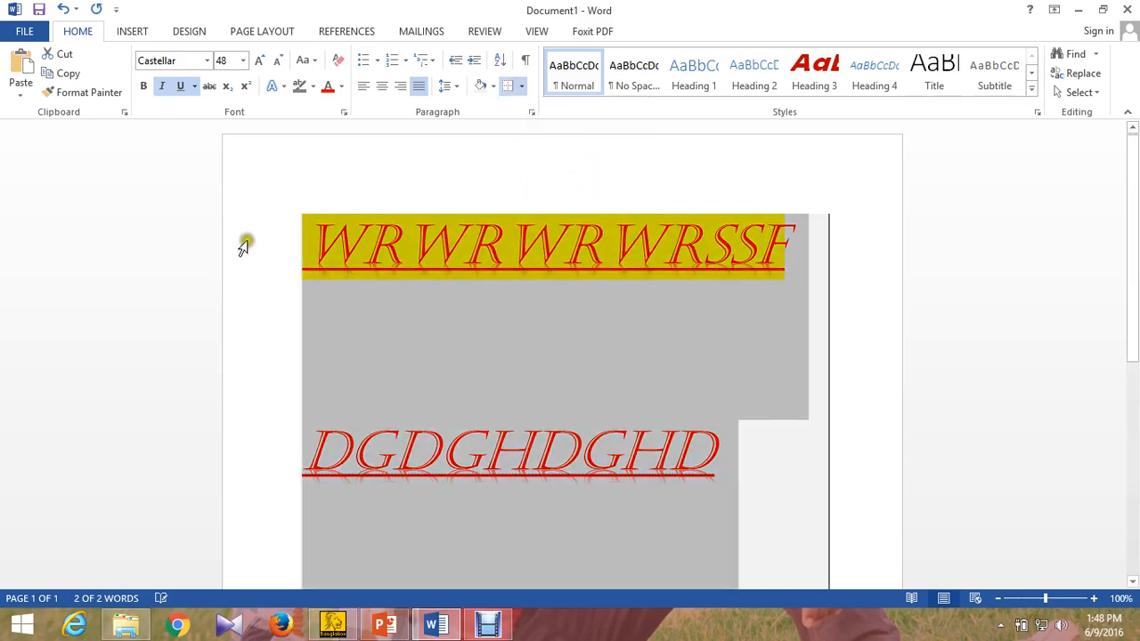
# - Reselect both lines starting from the first one and set their font size to 22
pyautogui.click(251, 194)
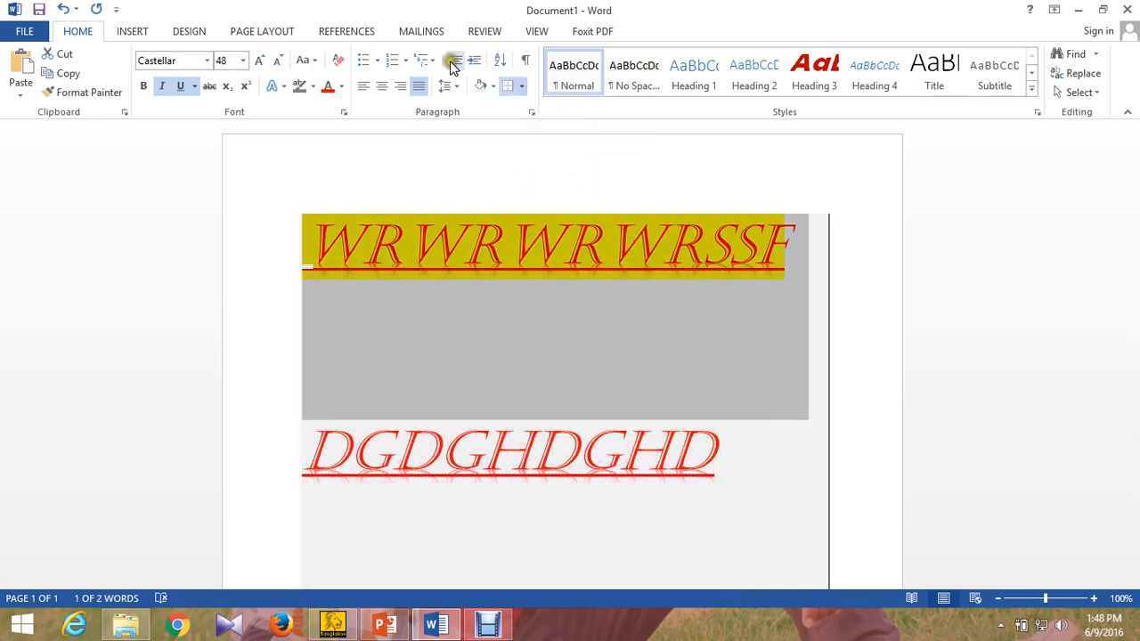
pyautogui.click(377, 62)
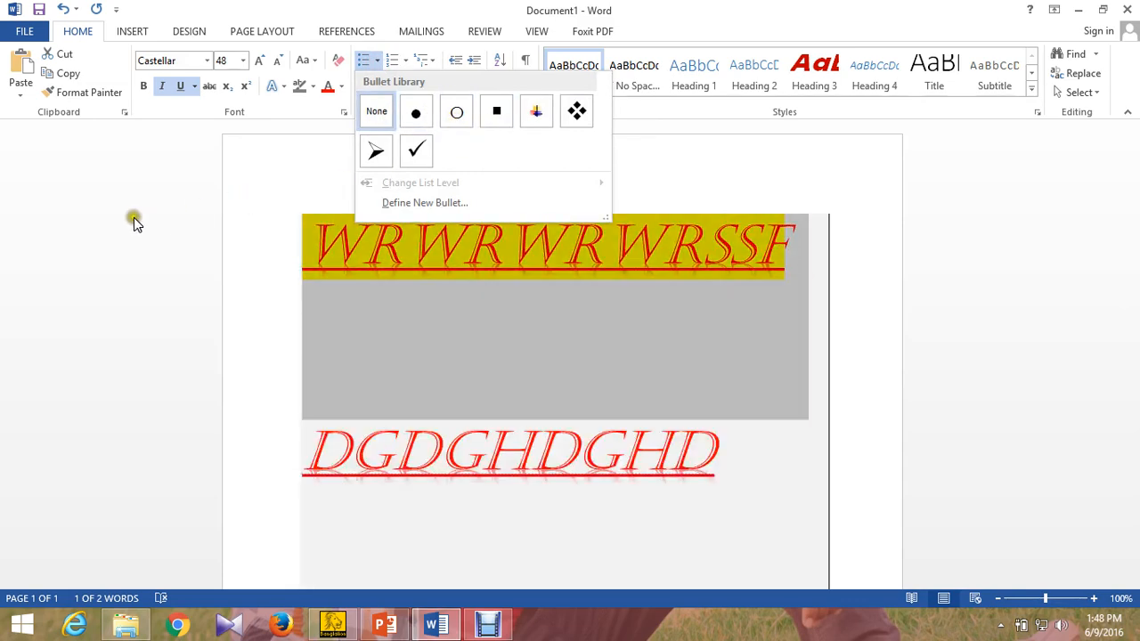
pyautogui.click(134, 217)
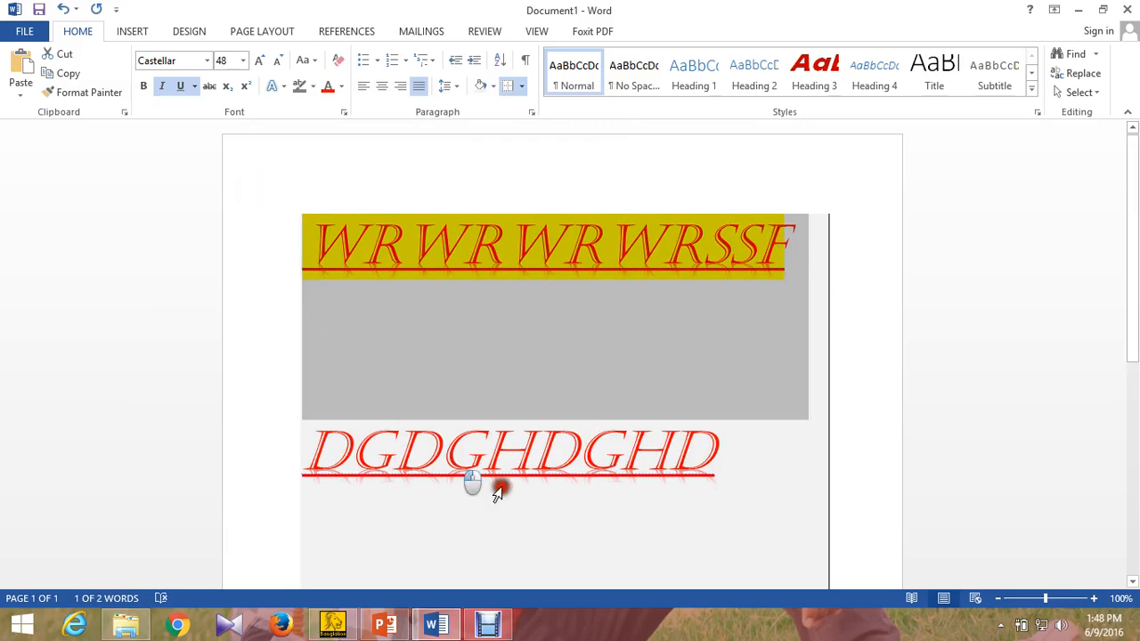
pyautogui.keyDown('shift'); pyautogui.click(593, 522); pyautogui.keyUp('shift')
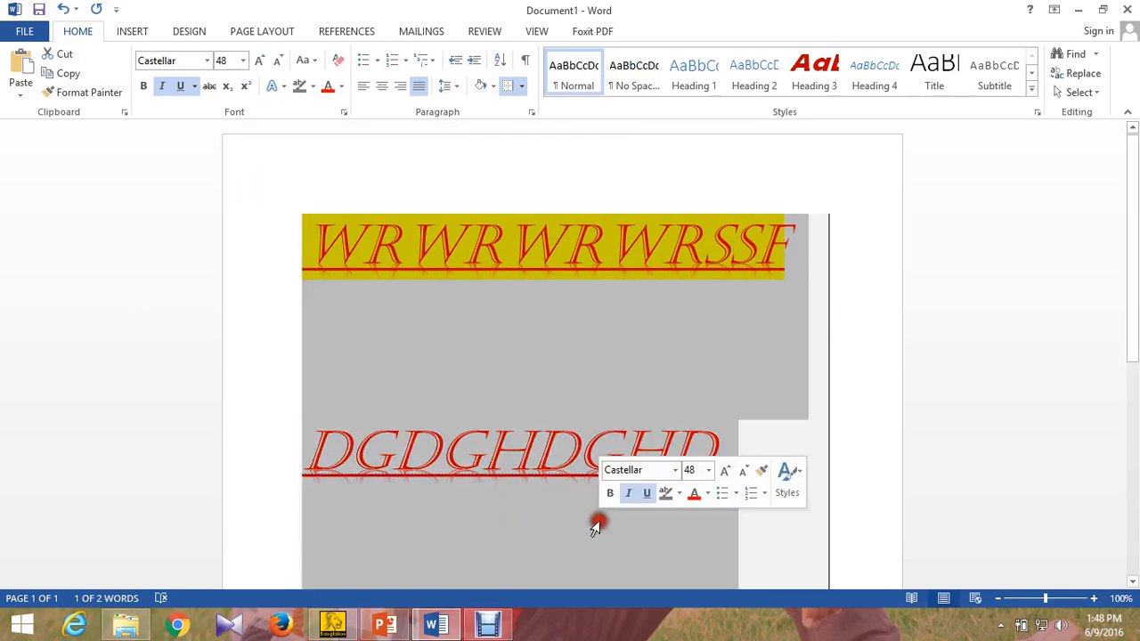
pyautogui.click(243, 60)
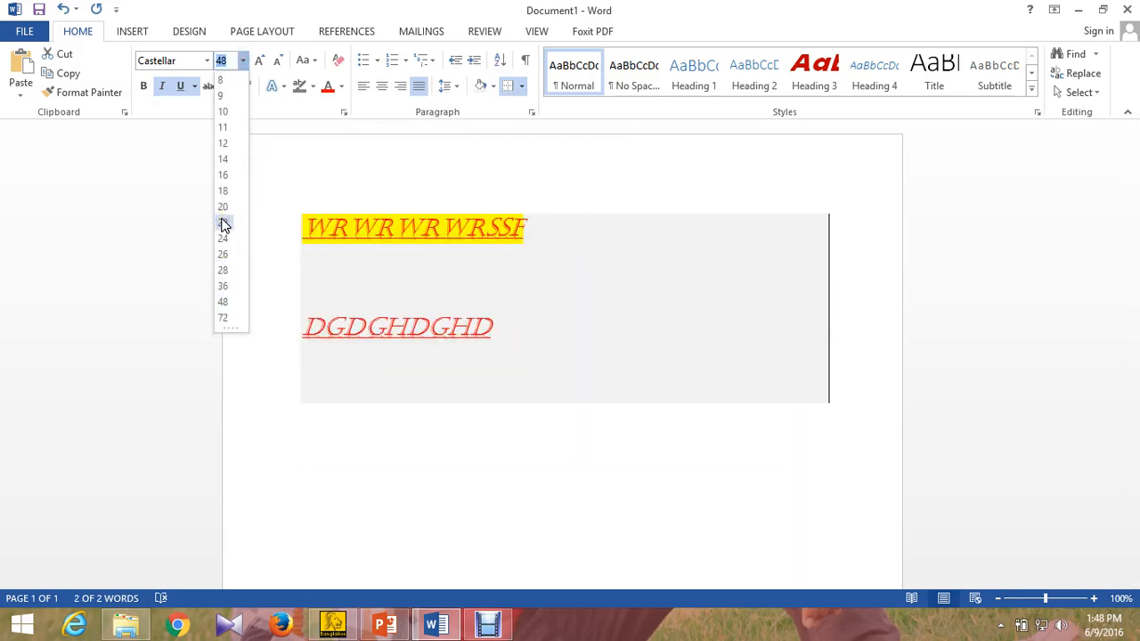
pyautogui.click(223, 223)
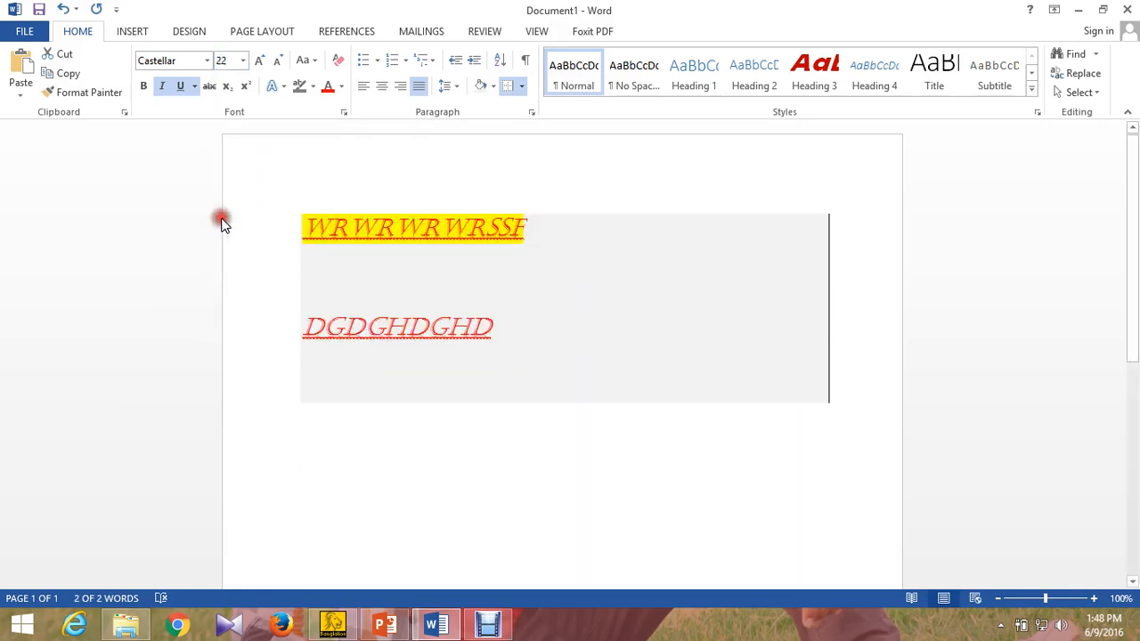
# - Apply check mark bullets to both lines and replace them with the A. B. C. numbering format
pyautogui.click(377, 64)
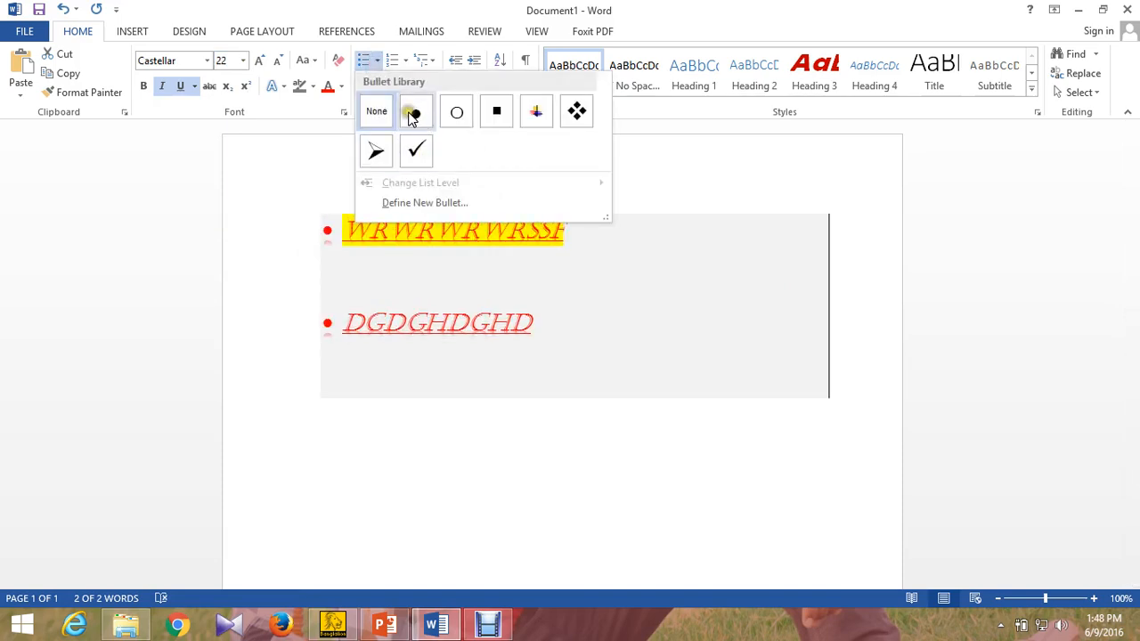
pyautogui.click(191, 209)
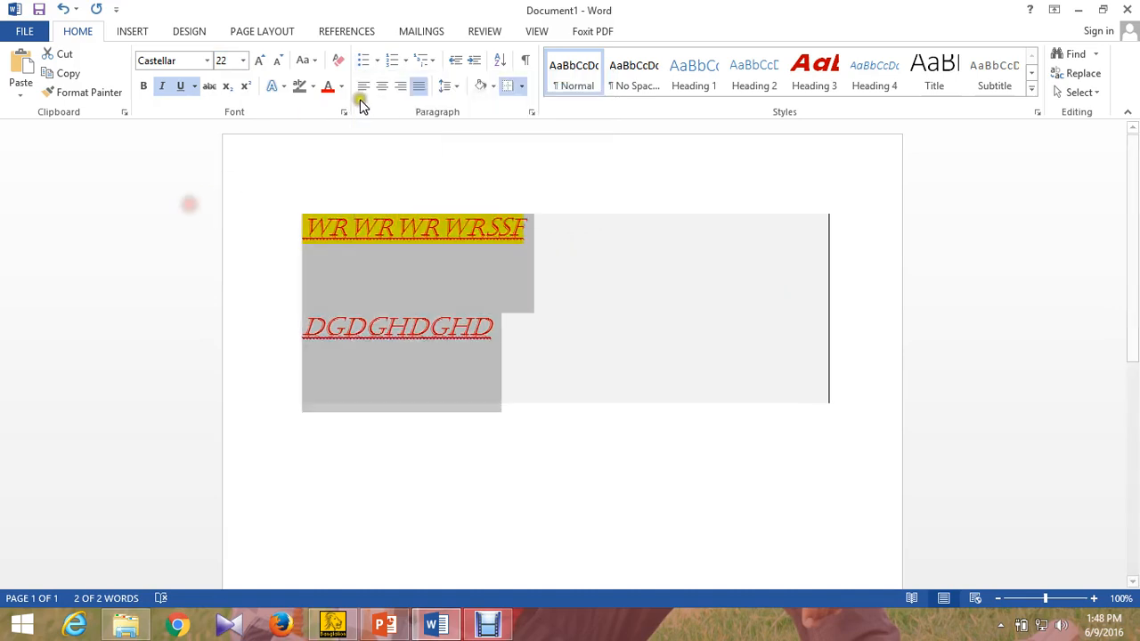
pyautogui.click(377, 65)
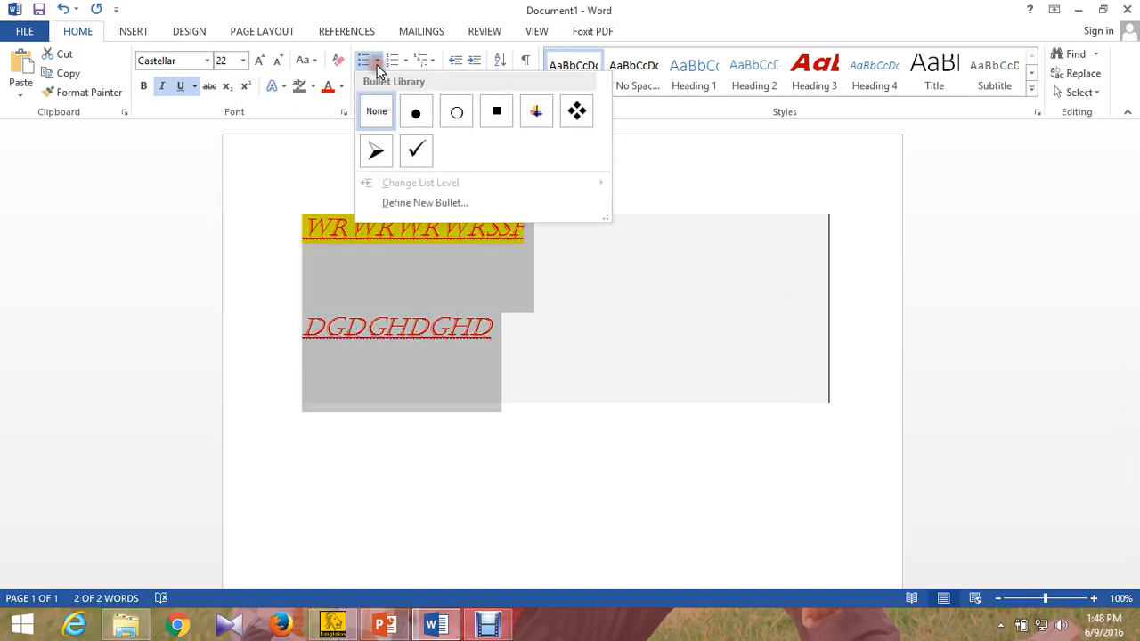
pyautogui.click(416, 155)
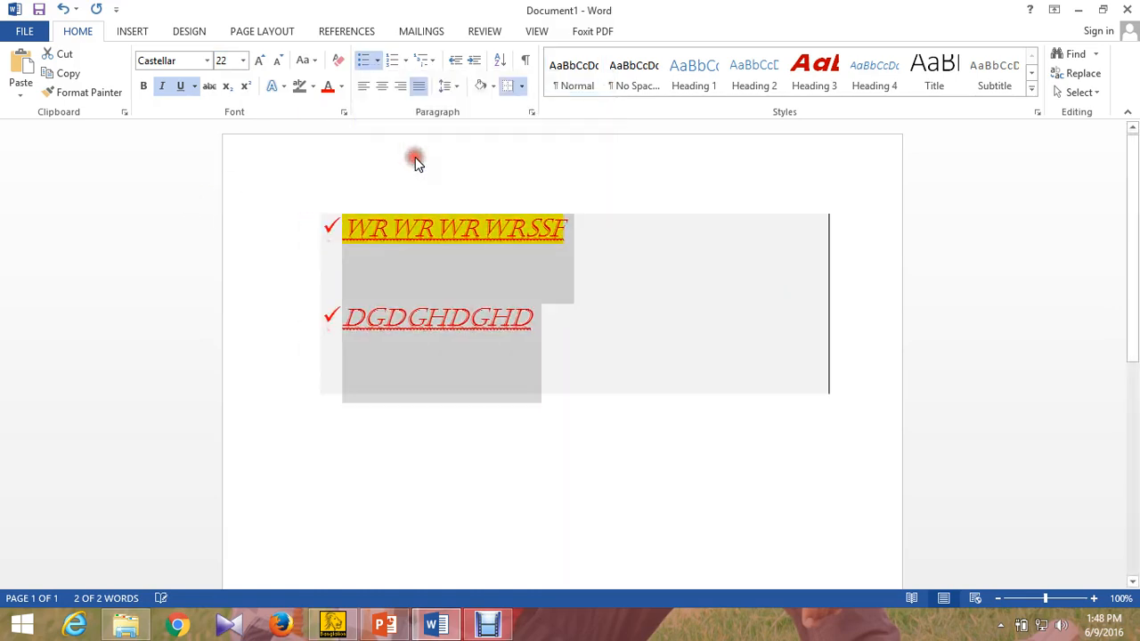
pyautogui.click(403, 61)
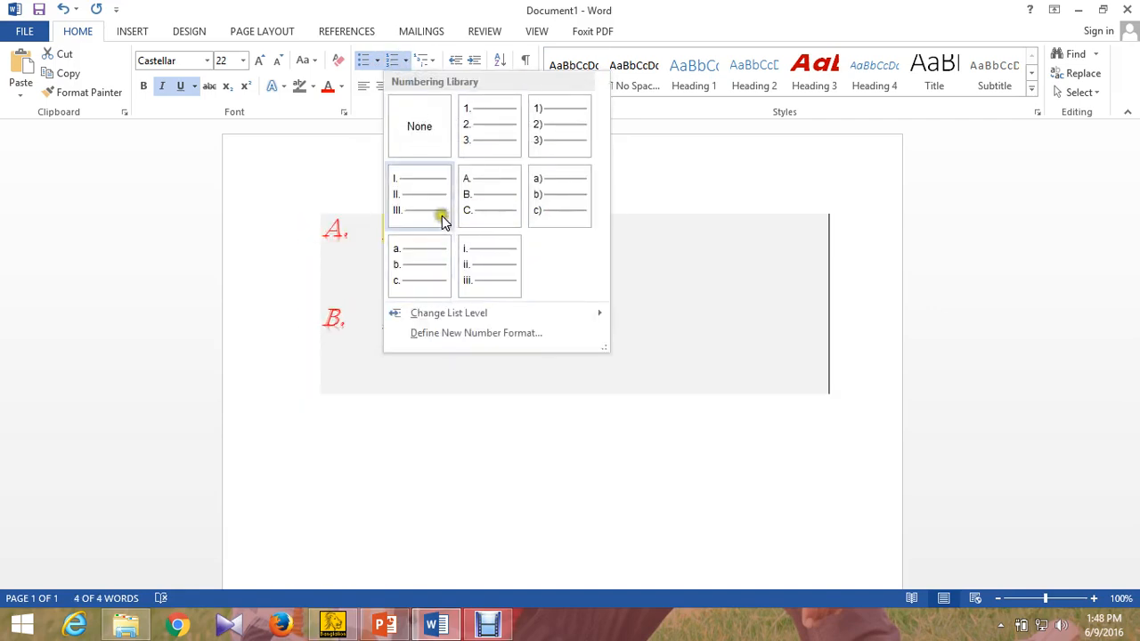
pyautogui.click(479, 197)
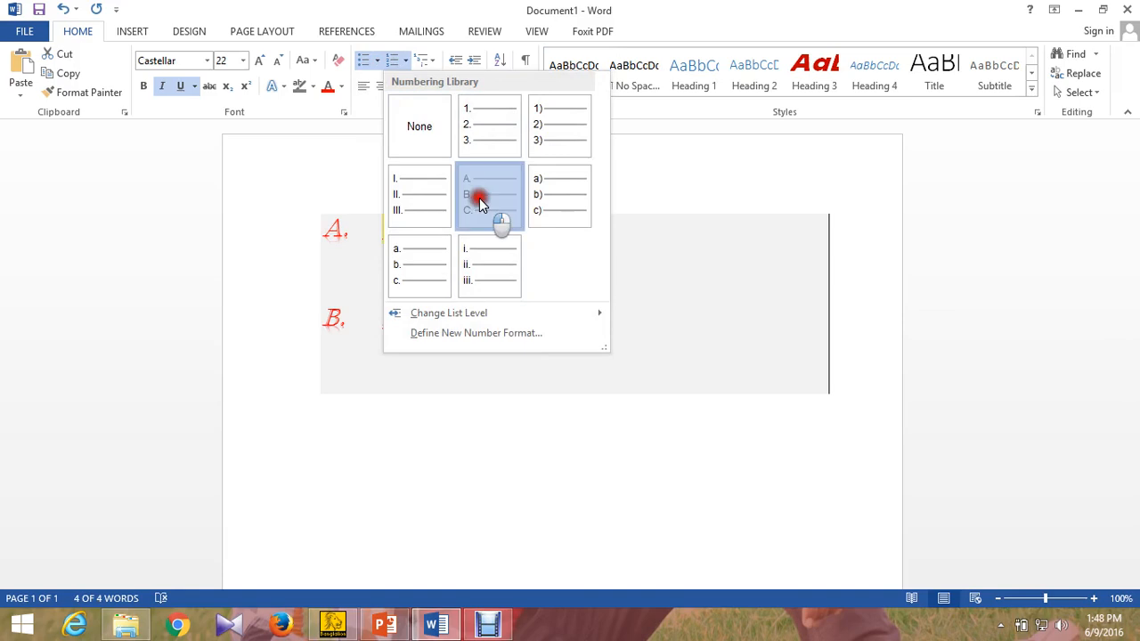
# - Try the 1) a) i) multilevel list on both lines, then replace it with the 1. 1.1. 1.1.1. multilevel format
pyautogui.click(431, 59)
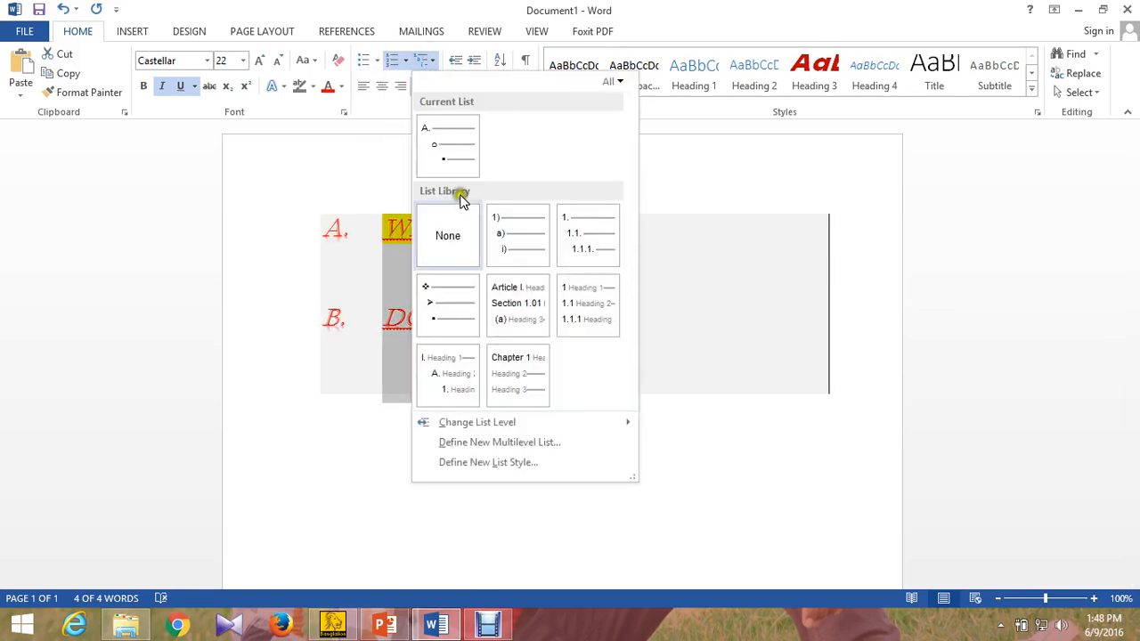
pyautogui.moveTo(501, 247)
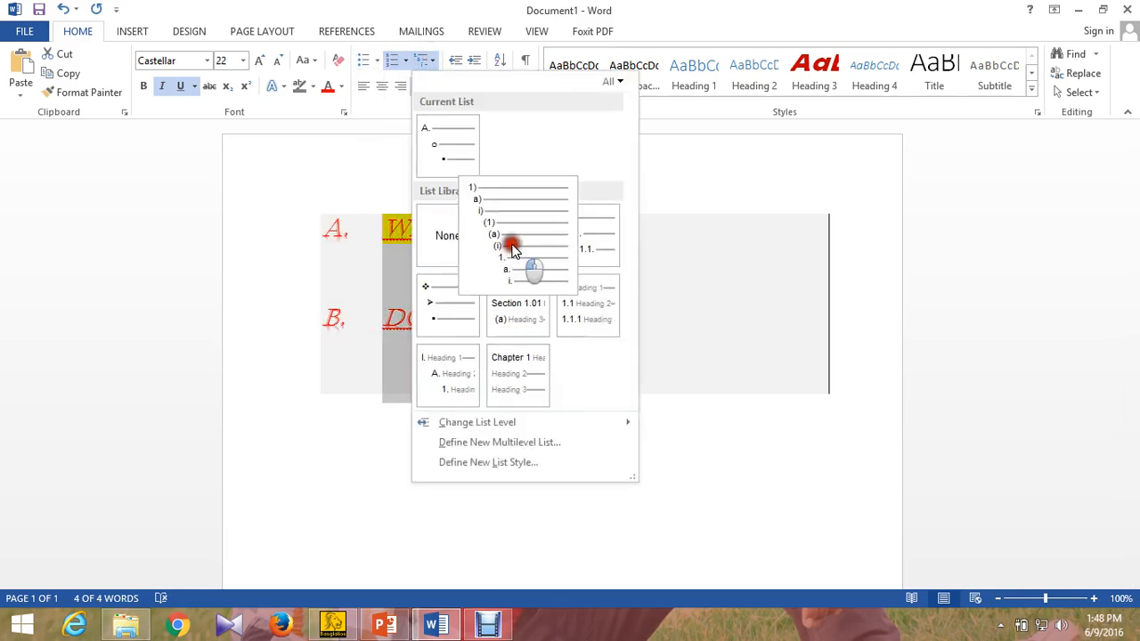
pyautogui.click(510, 249)
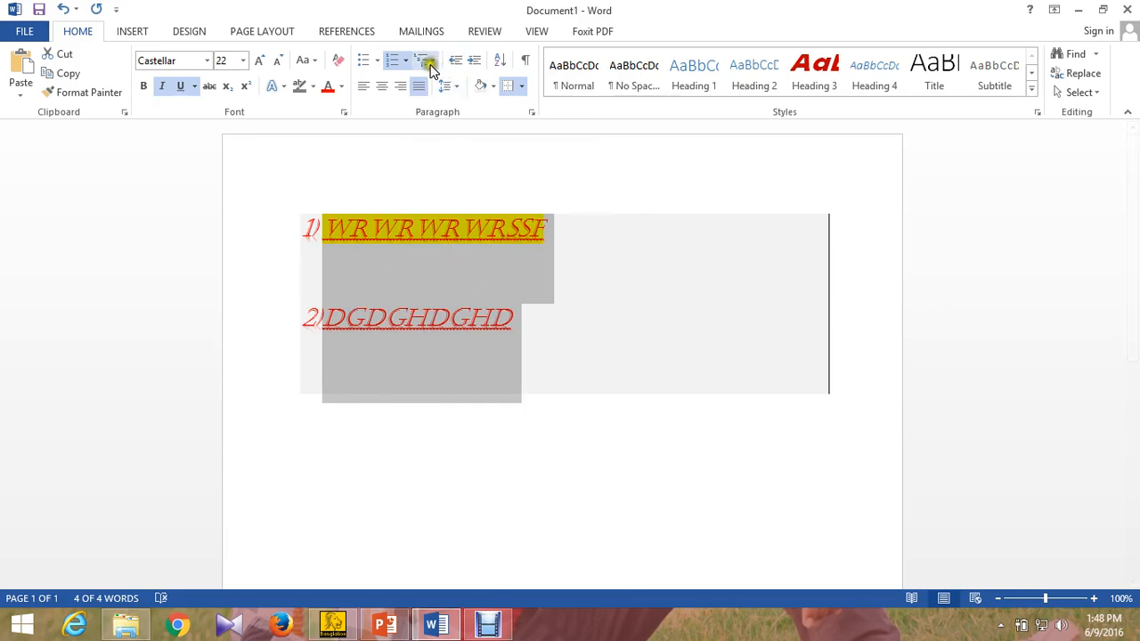
pyautogui.click(394, 59)
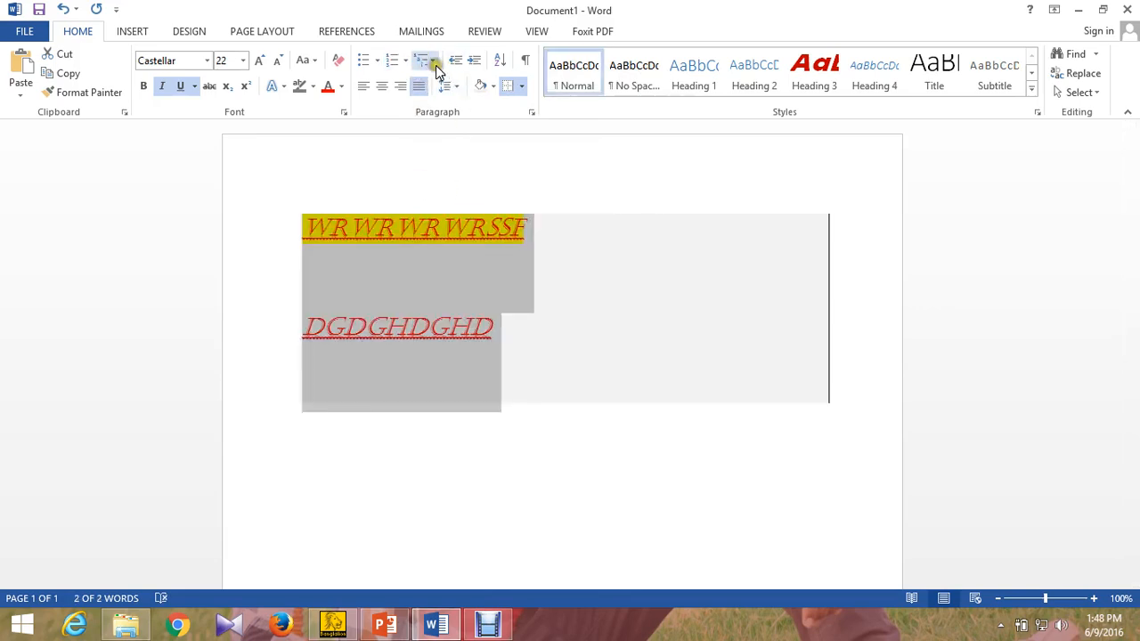
pyautogui.click(435, 65)
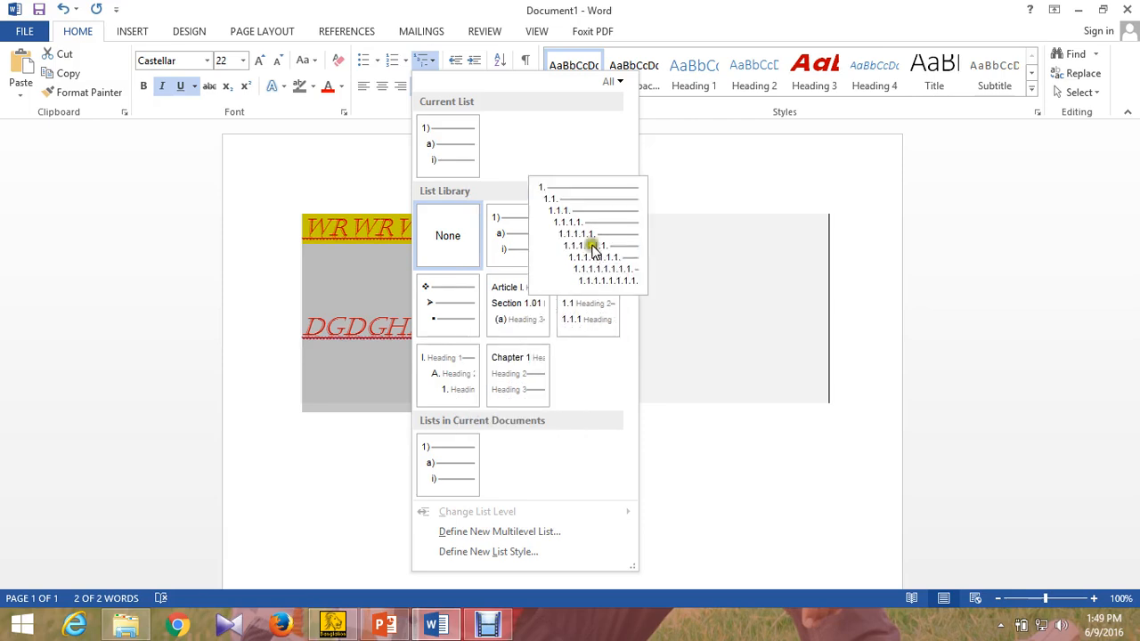
pyautogui.click(594, 252)
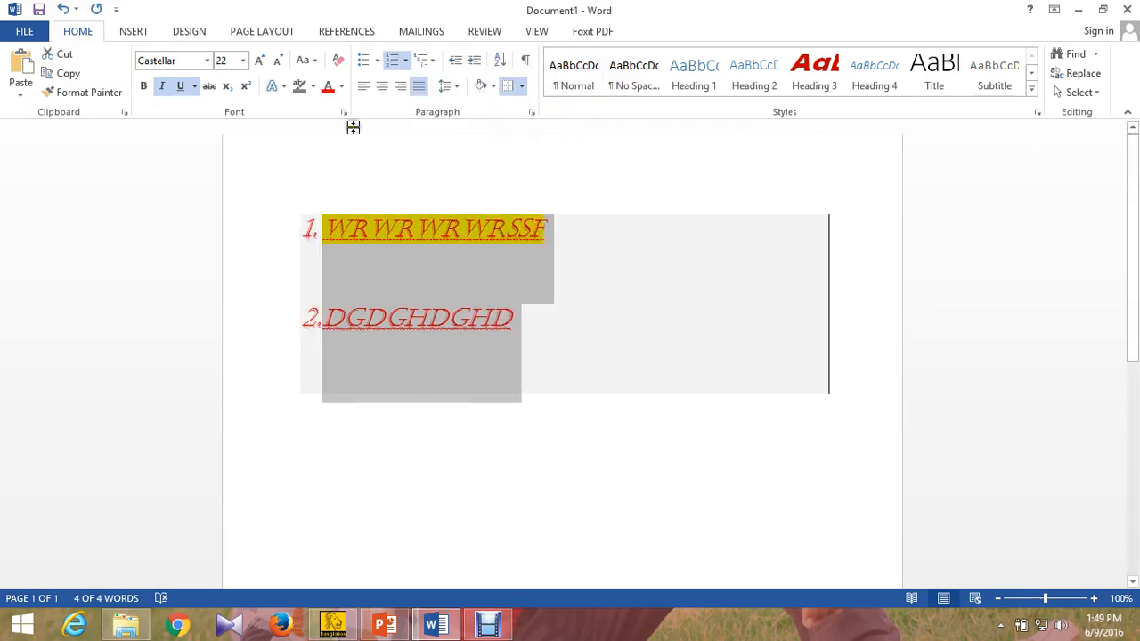
pyautogui.click(624, 269)
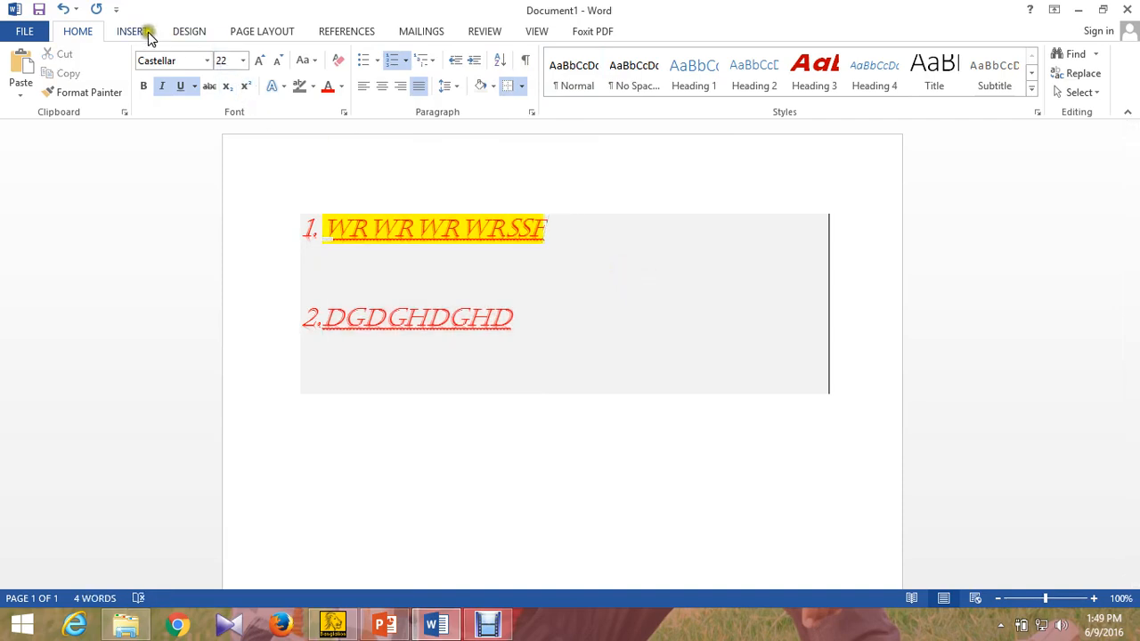
# - Try the built-in styles from Heading 1 to Heading 5 on the first line, finishing with Heading 3
pyautogui.click(577, 73)
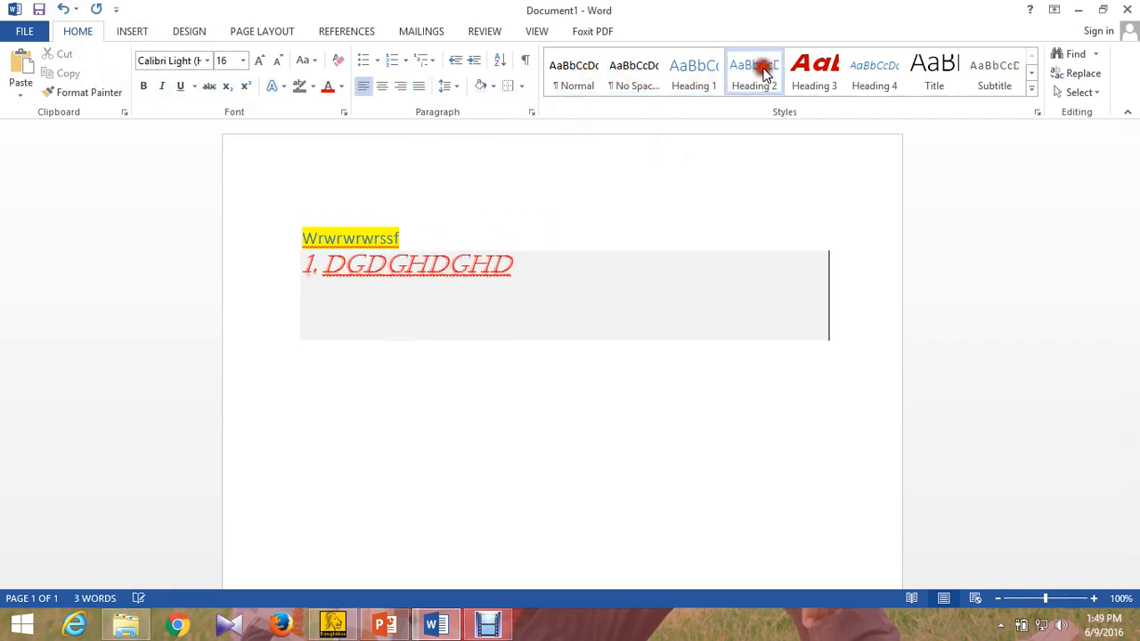
pyautogui.click(807, 68)
pyautogui.click(865, 70)
pyautogui.click(936, 69)
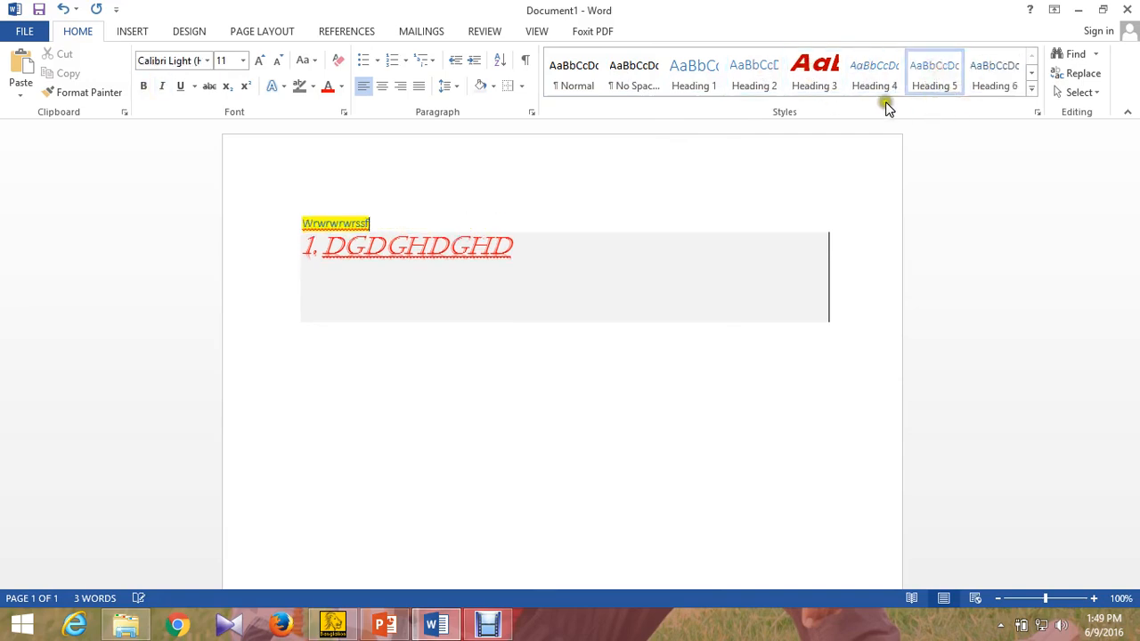
pyautogui.click(878, 71)
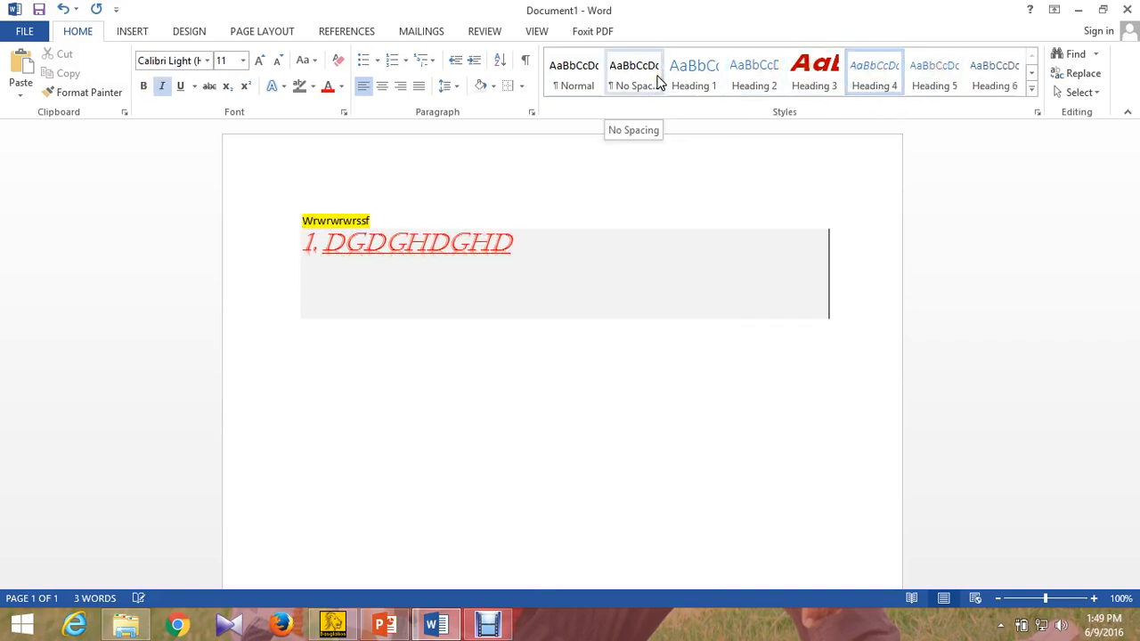
pyautogui.click(699, 82)
pyautogui.click(766, 80)
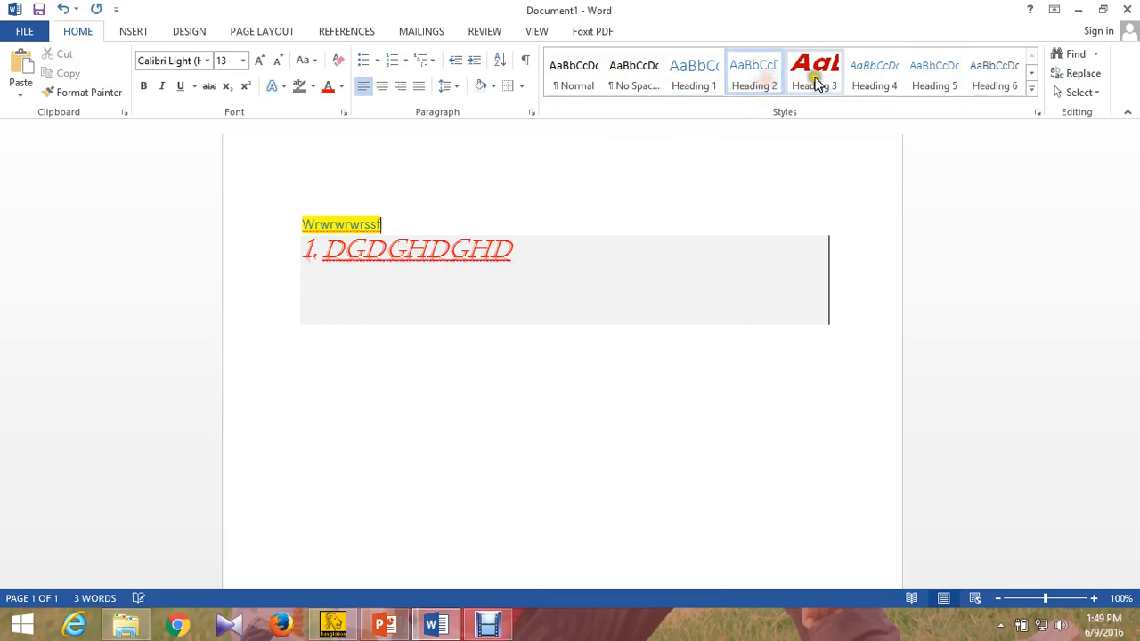
pyautogui.click(815, 78)
# - Apply the Title style to the first line and review the full set of available styles
pyautogui.click(1031, 90)
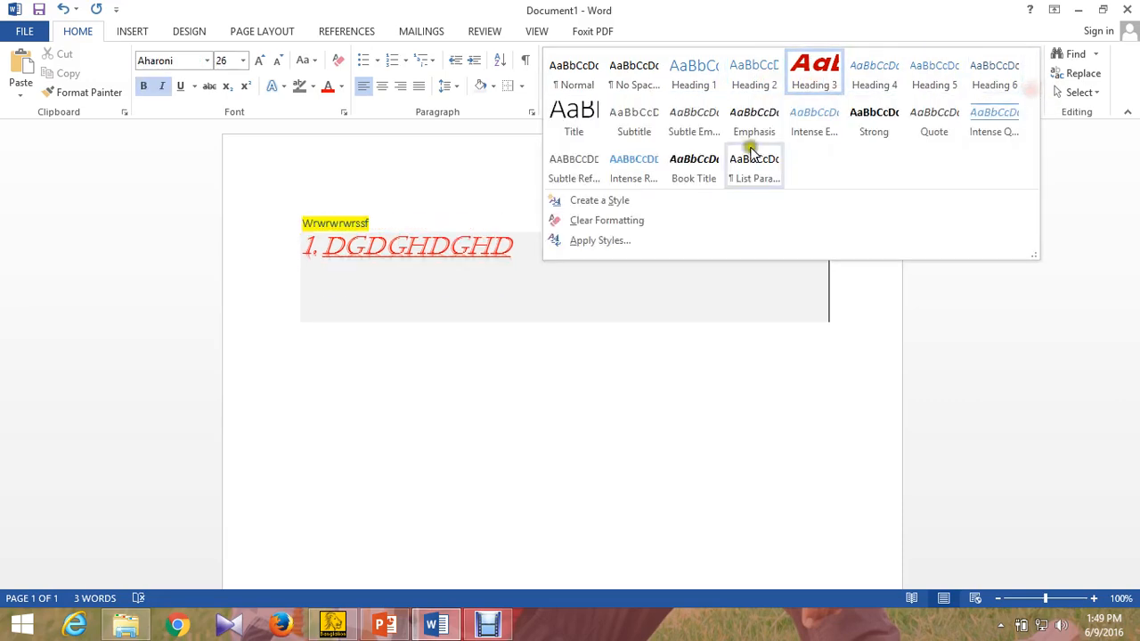
pyautogui.click(581, 250)
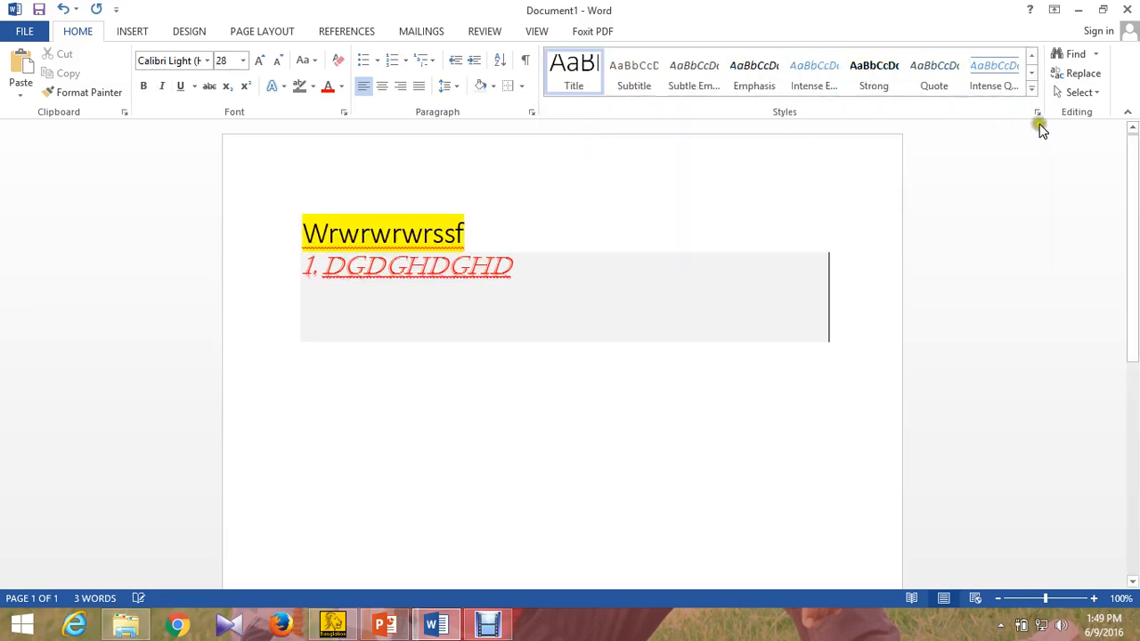
pyautogui.click(1031, 90)
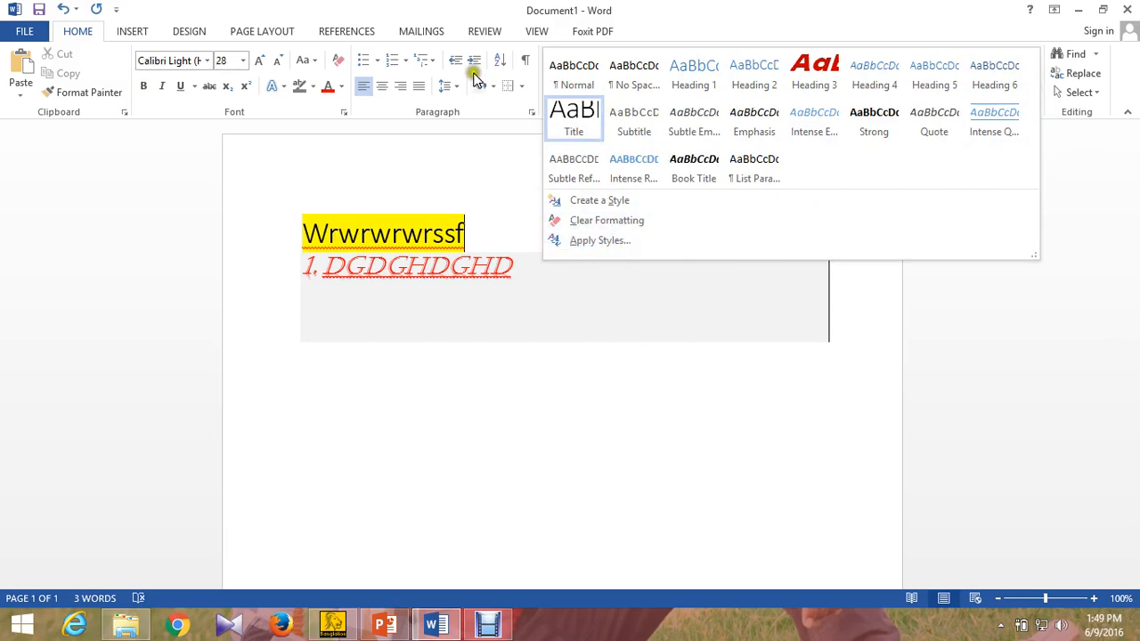
pyautogui.click(103, 231)
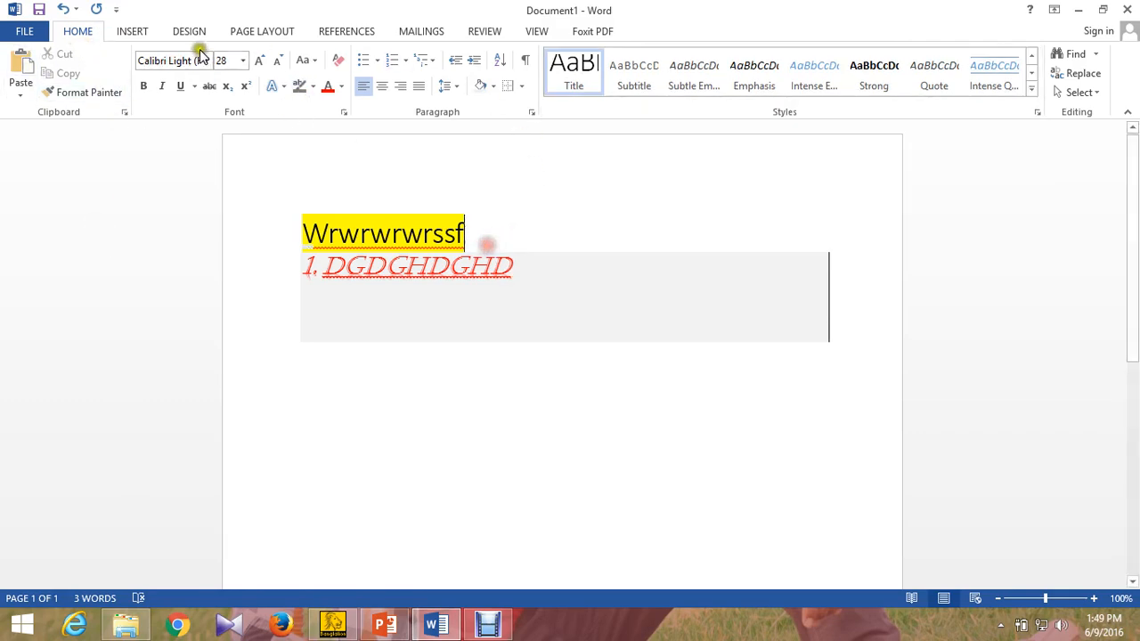
# - Insert a 3x2 table below the numbered line using the size grid, then undo the insertion
pyautogui.click(133, 33)
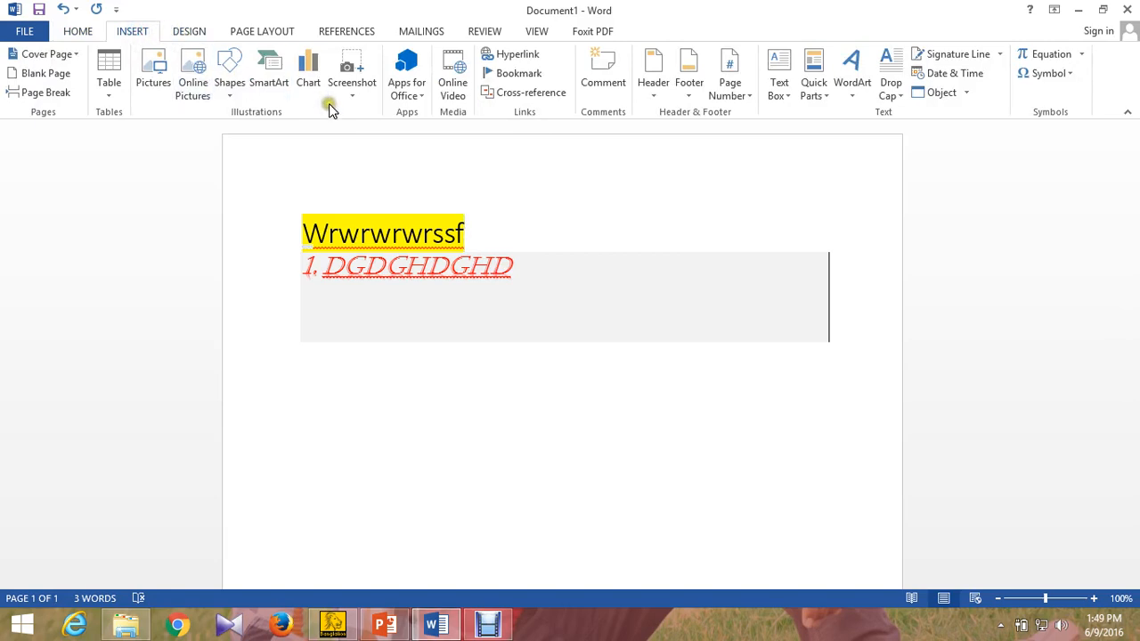
pyautogui.click(116, 87)
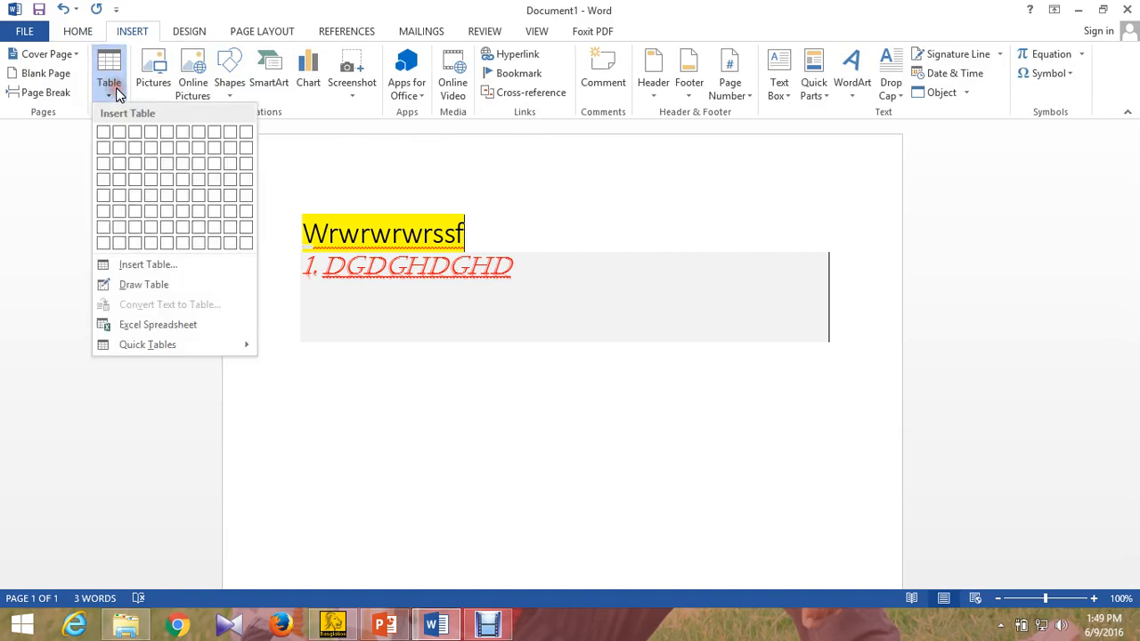
pyautogui.click(516, 211)
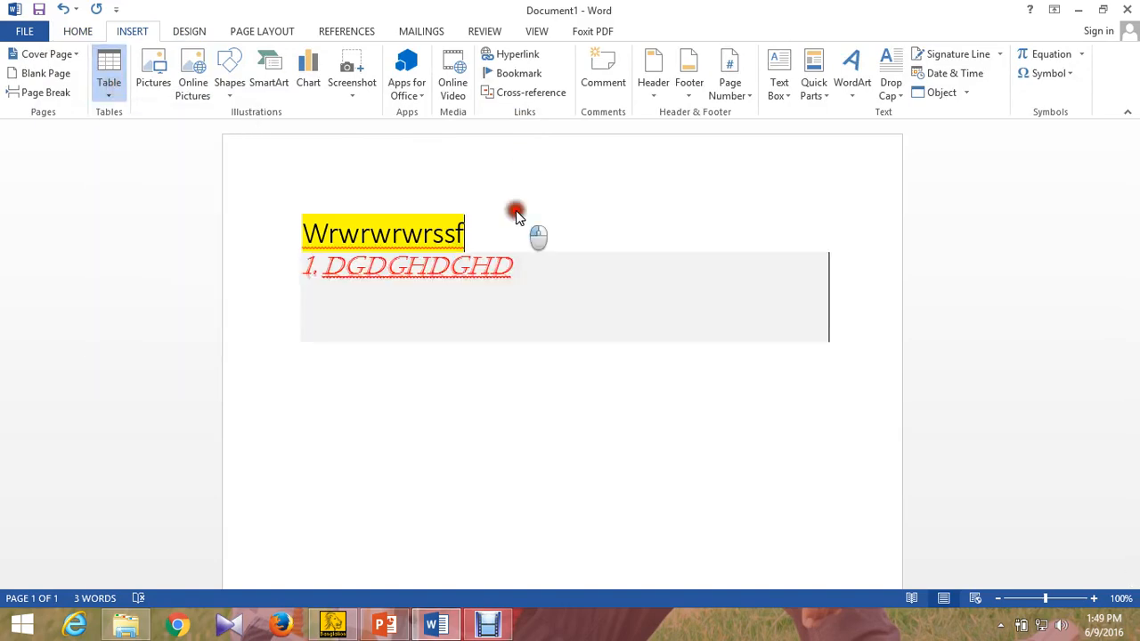
pyautogui.click(552, 277)
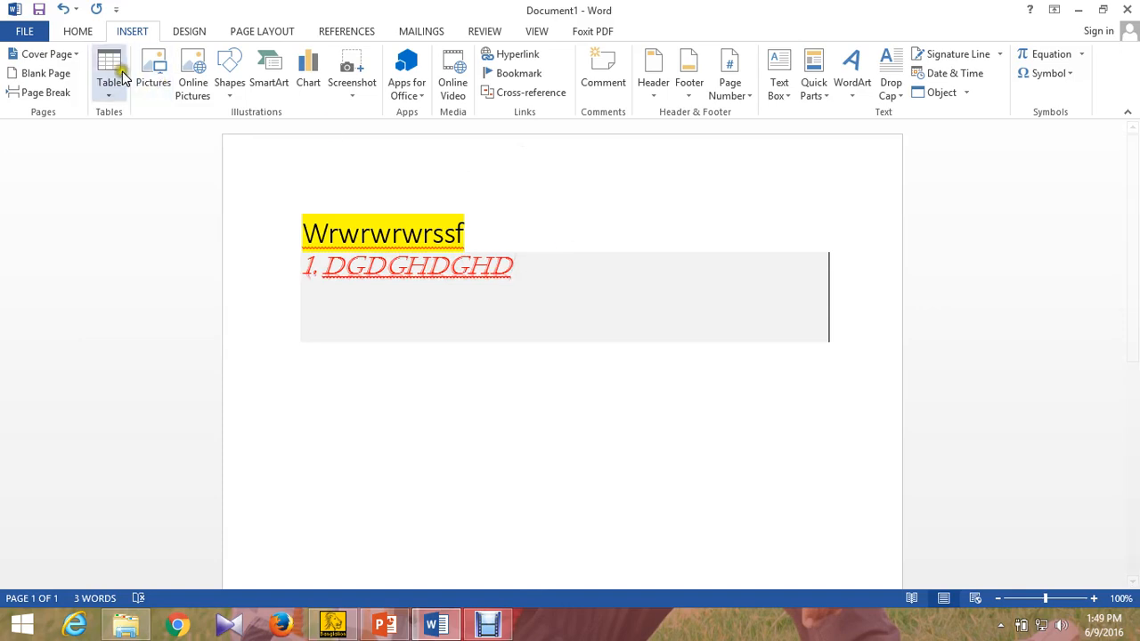
pyautogui.click(119, 99)
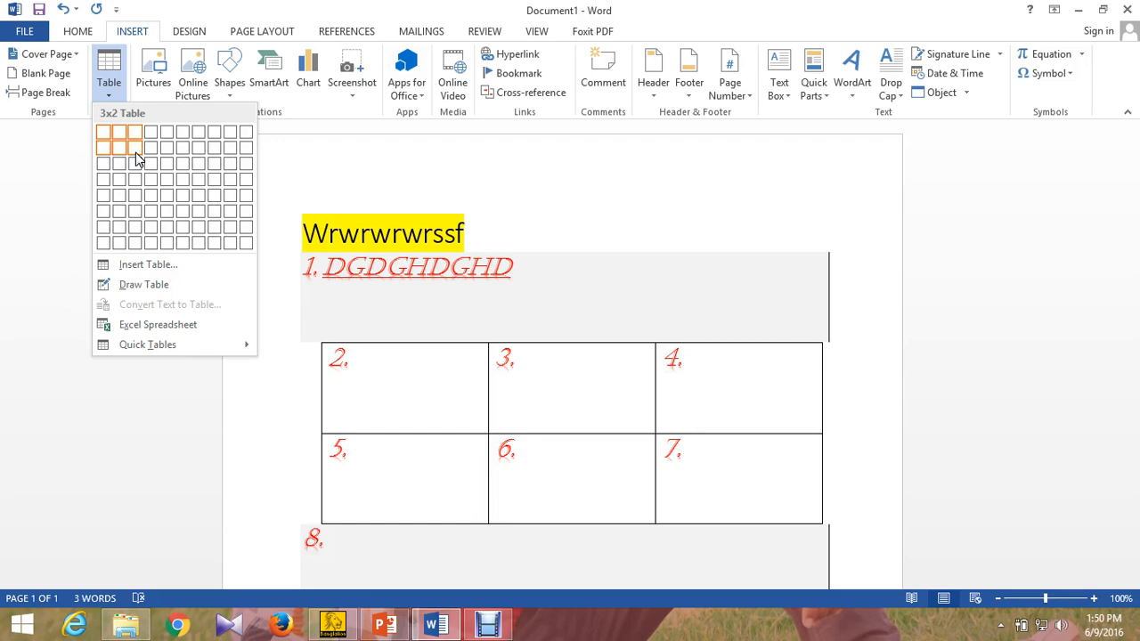
pyautogui.click(137, 158)
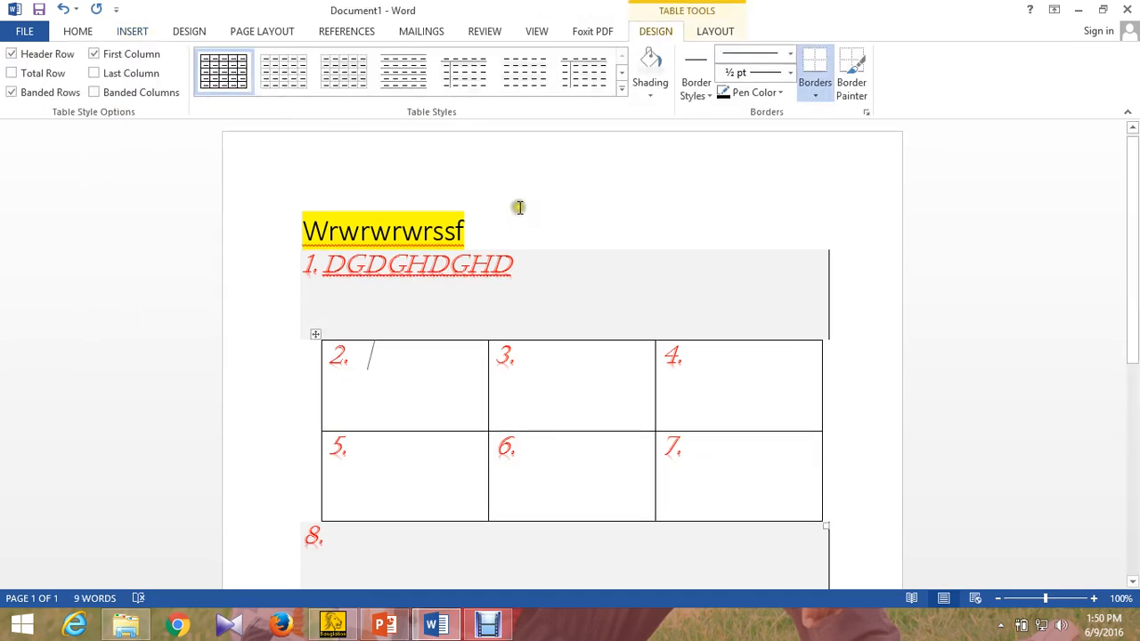
pyautogui.scroll(-5, 508, 428)
pyautogui.scroll(5, 743, 330)
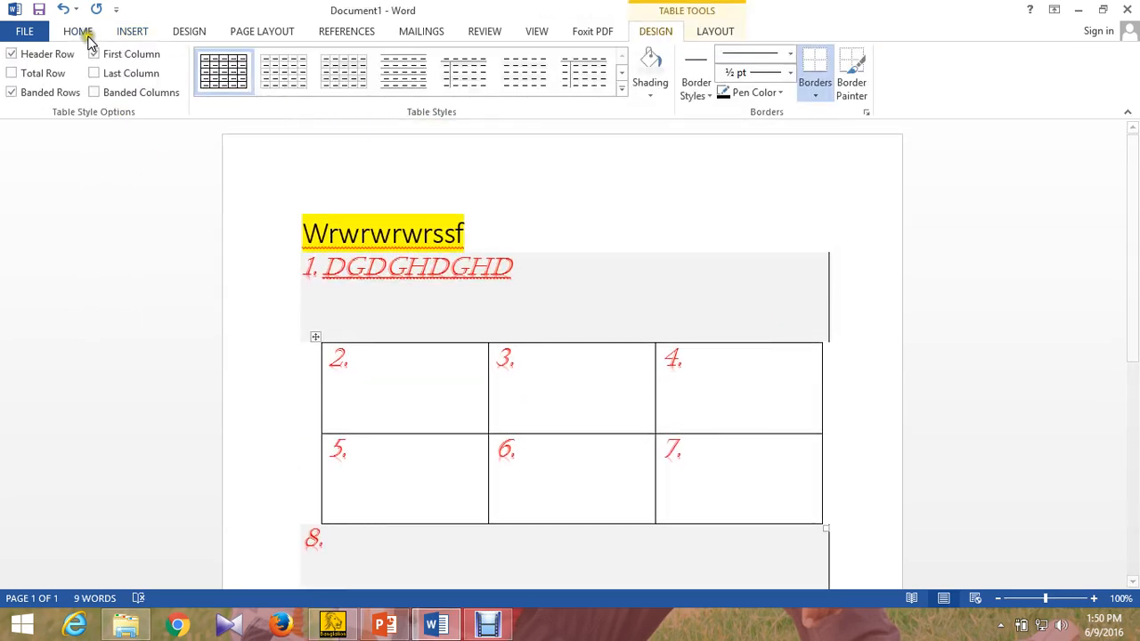
pyautogui.click(63, 12)
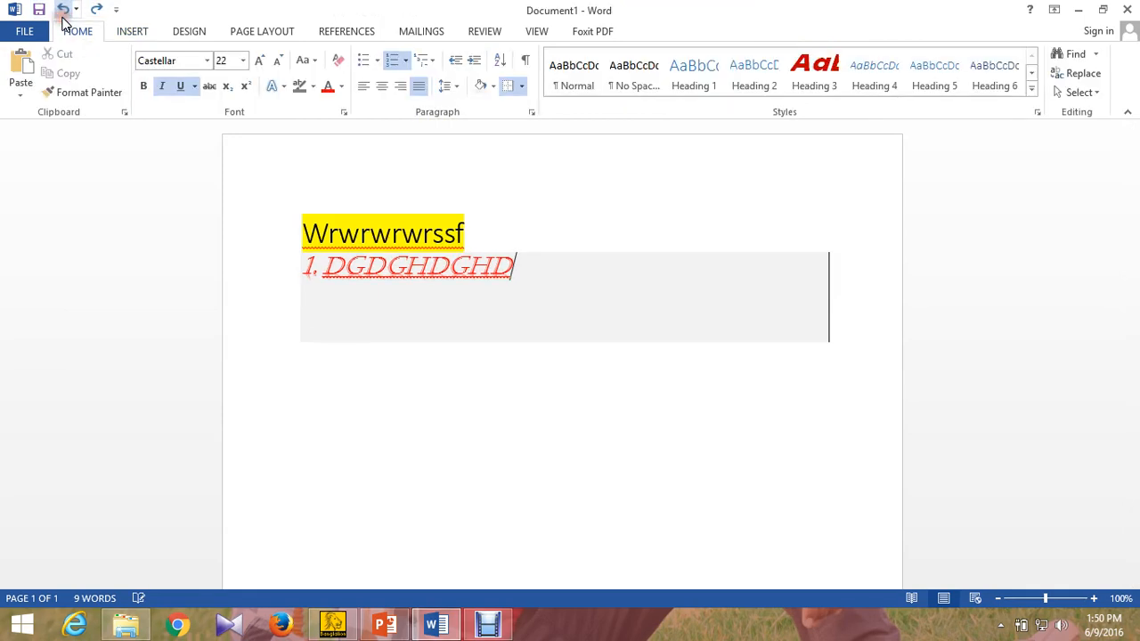
# - Insert a table with 2 columns and 2 rows by specifying its dimensions, then undo it
pyautogui.click(131, 31)
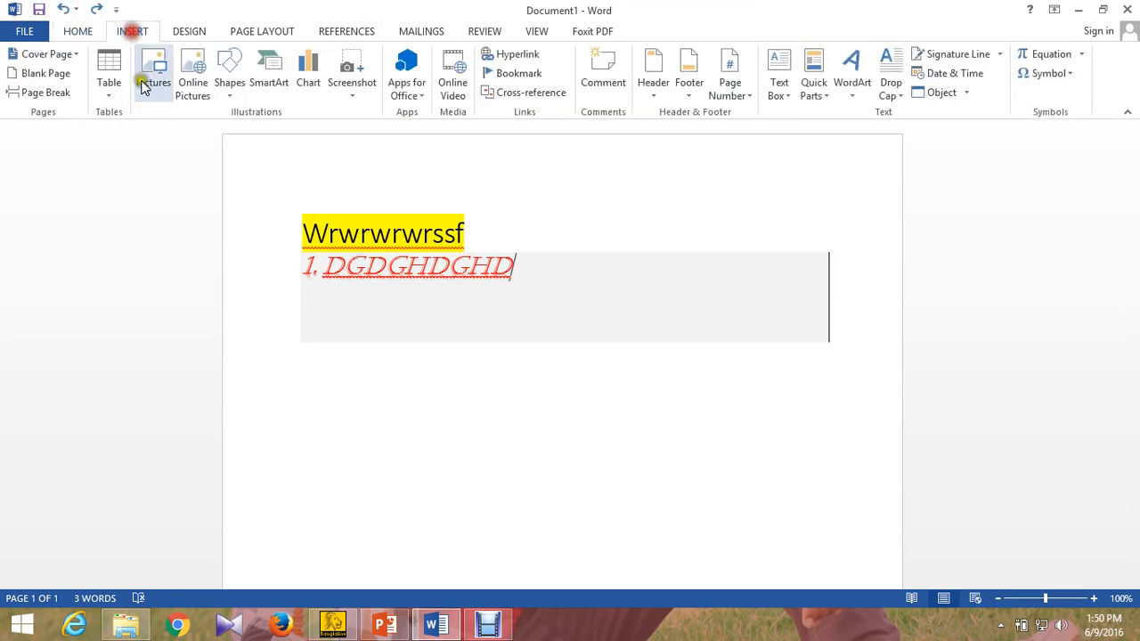
pyautogui.click(111, 85)
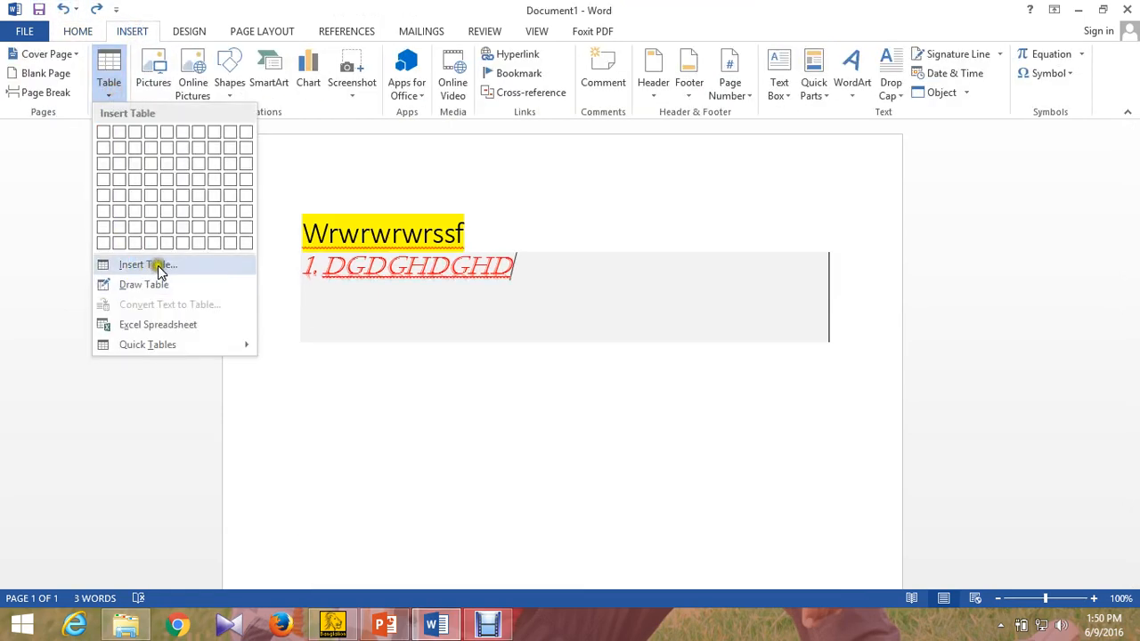
pyautogui.click(163, 270)
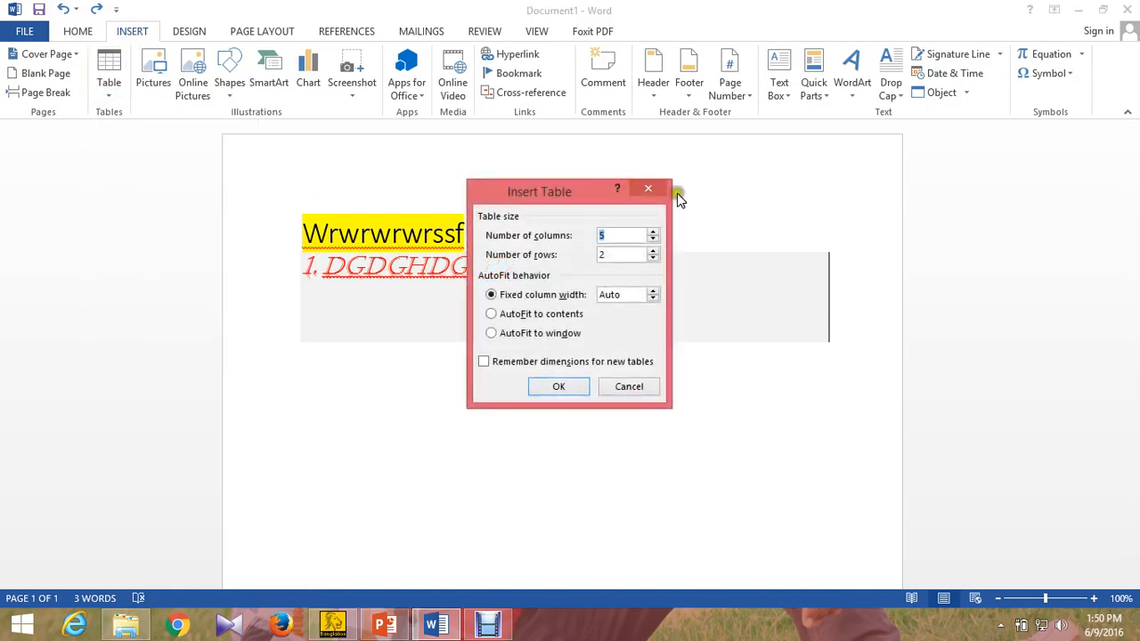
pyautogui.click(602, 235)
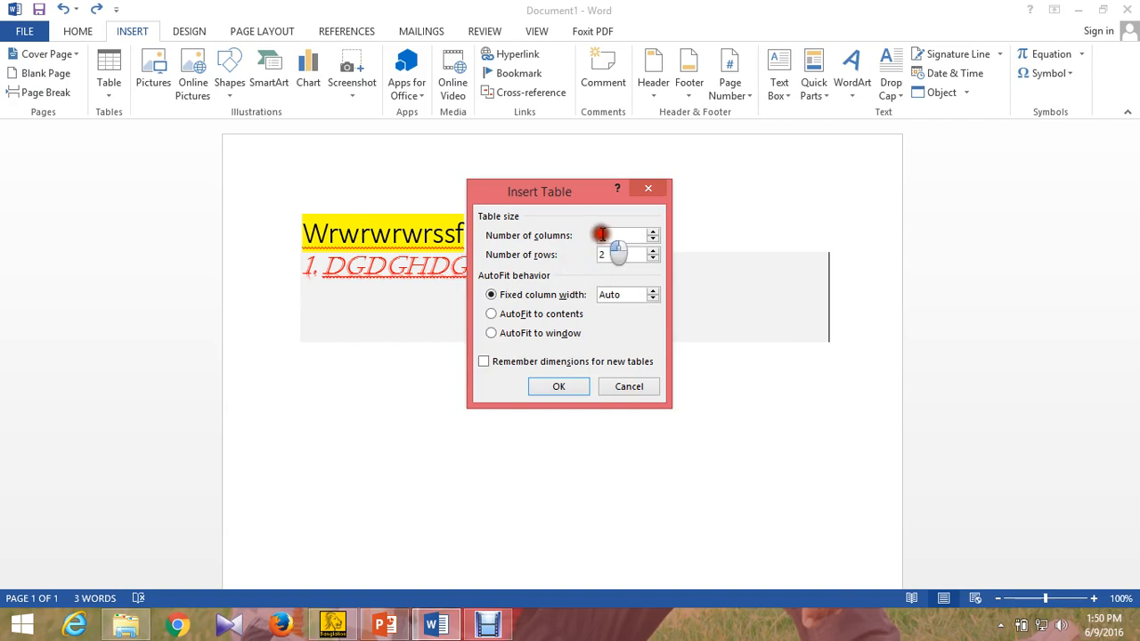
pyautogui.moveTo(602, 235); pyautogui.dragTo(557, 240)
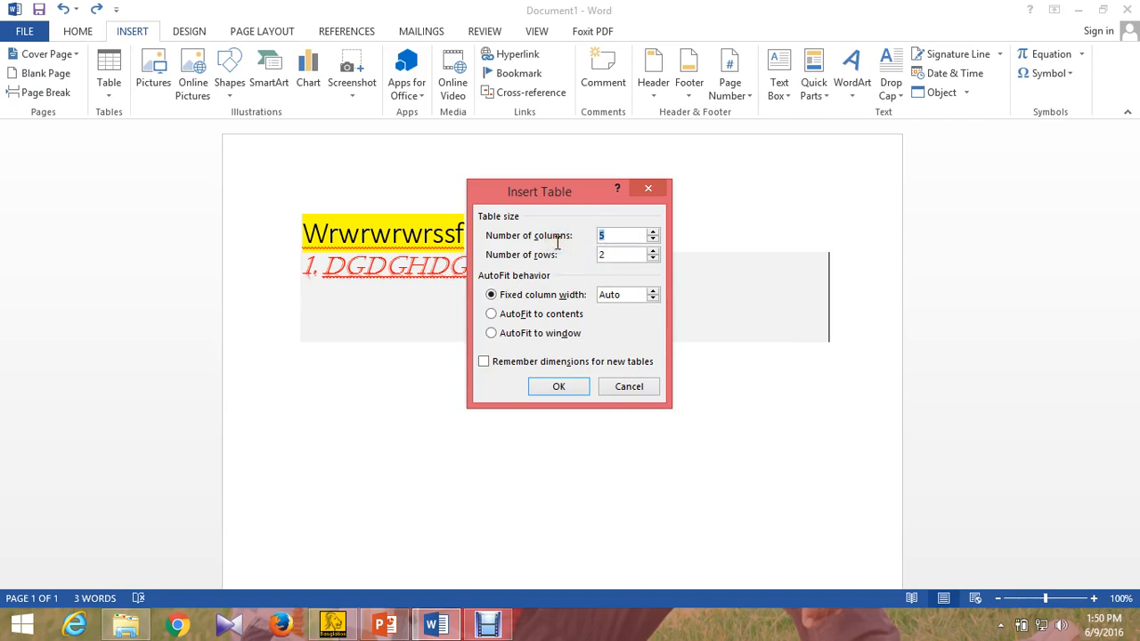
pyautogui.click(584, 383)
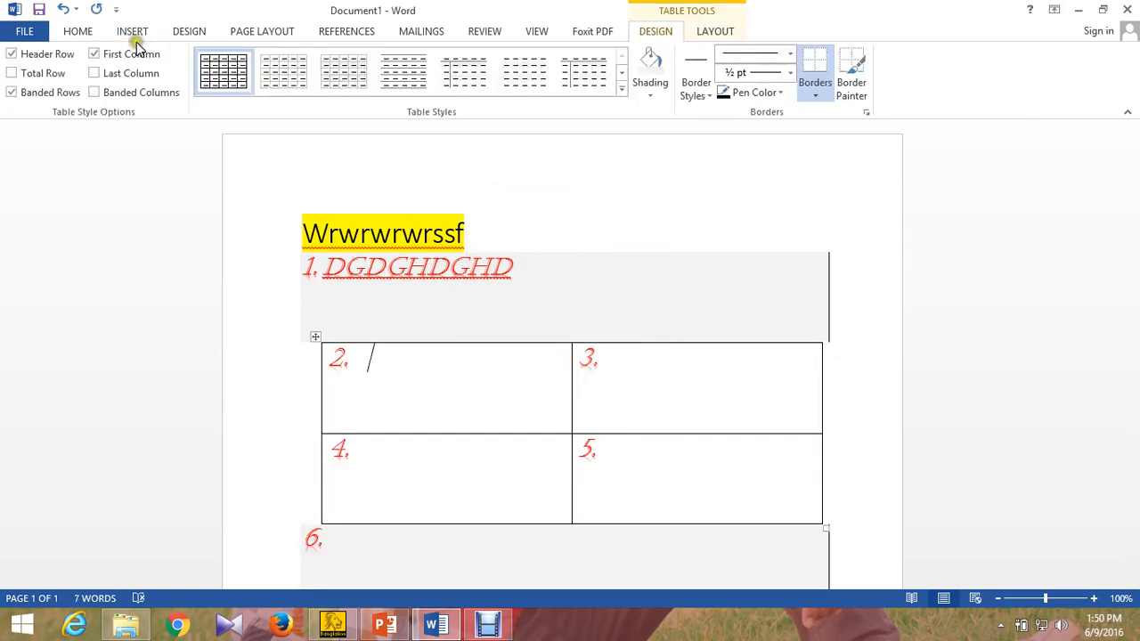
pyautogui.click(63, 10)
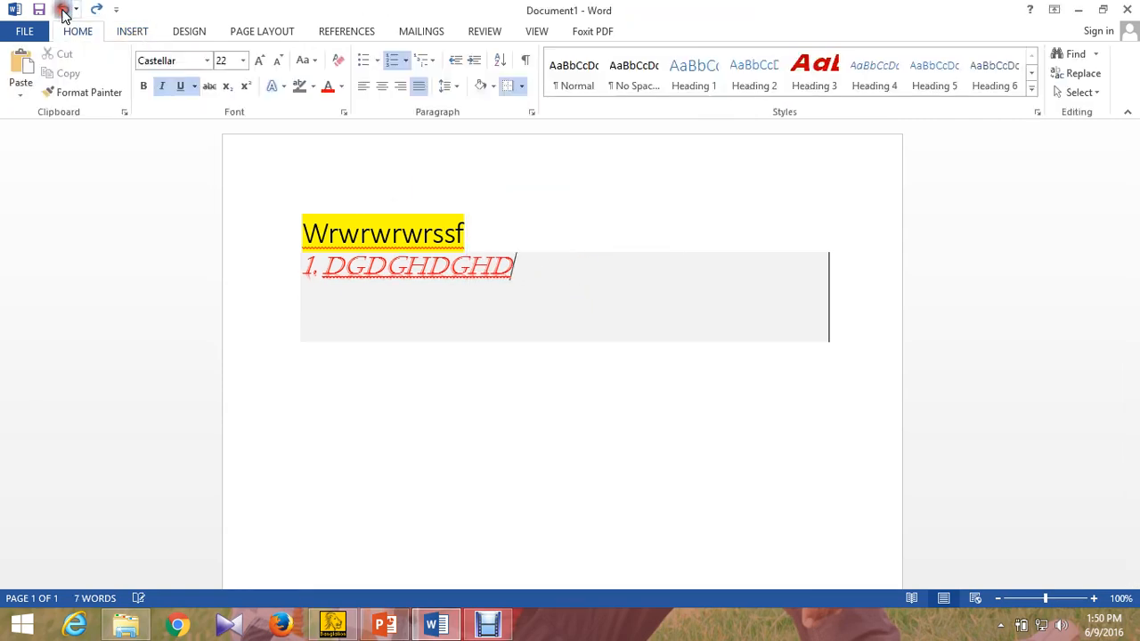
# - Insert the built-in Double Table quick table with the Greek alphabet below the numbered line
pyautogui.click(134, 31)
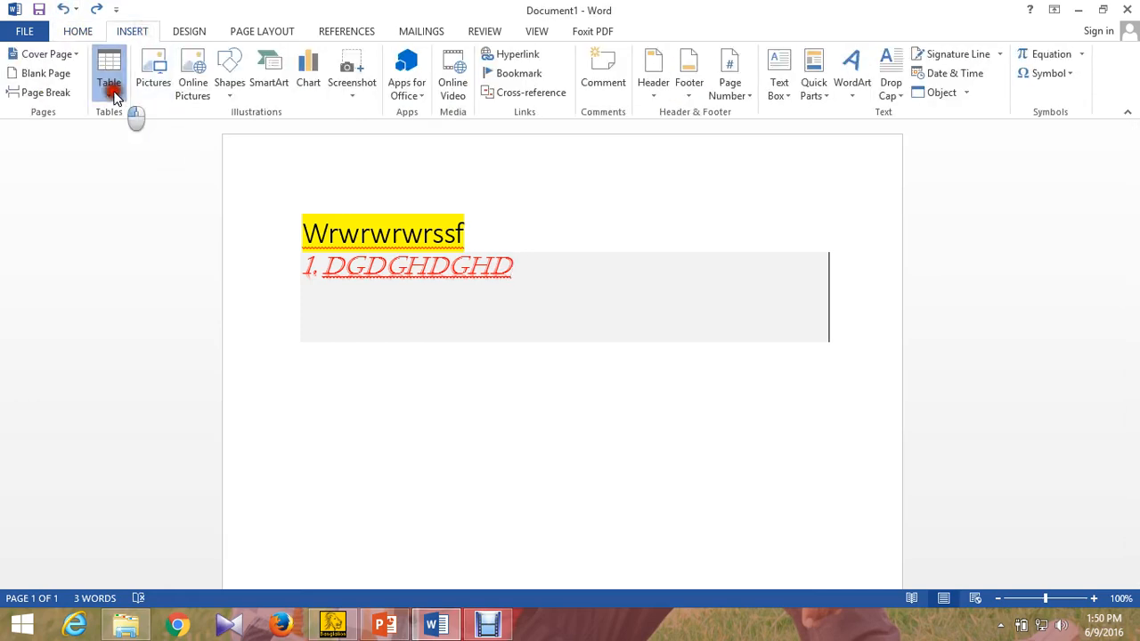
pyautogui.click(109, 93)
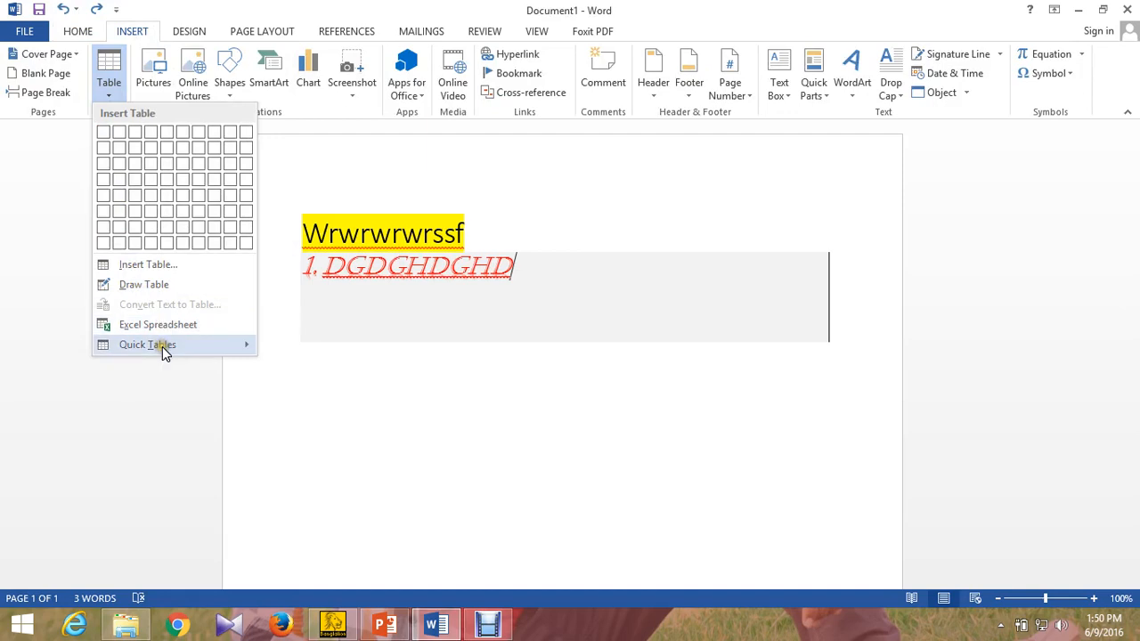
pyautogui.moveTo(175, 355)
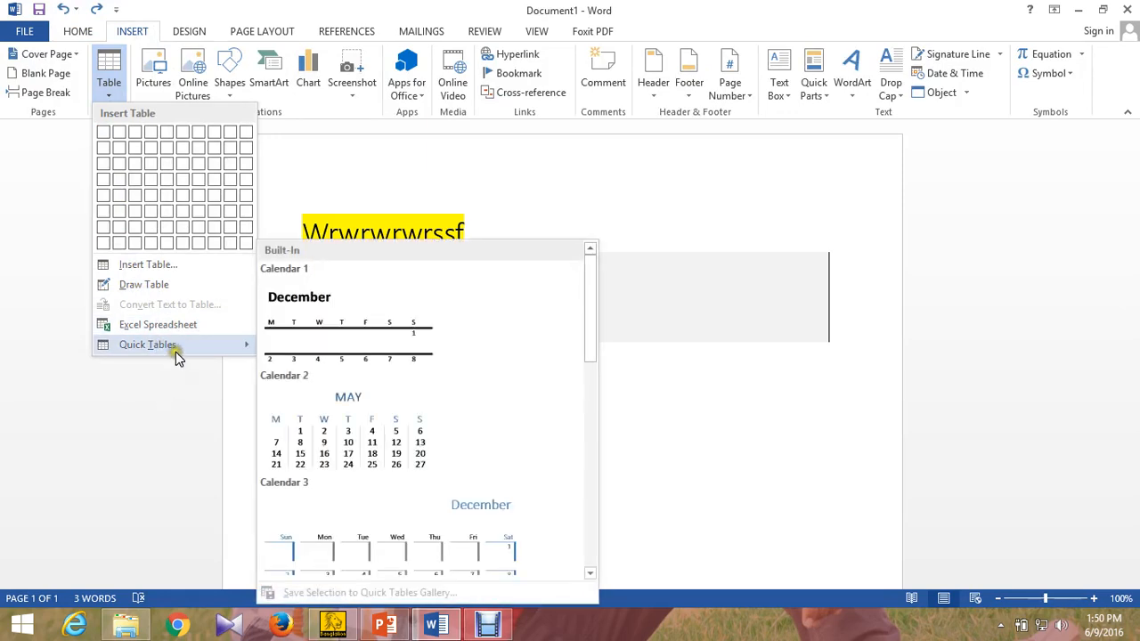
pyautogui.scroll(-3, 314, 334)
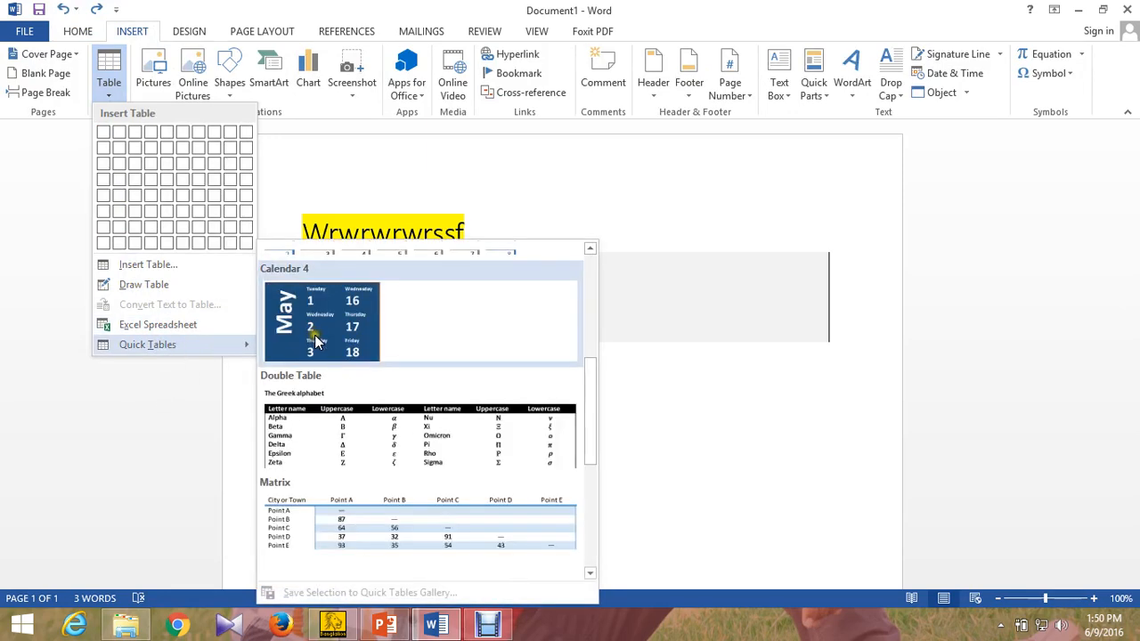
pyautogui.click(383, 450)
pyautogui.scroll(-2, 638, 371)
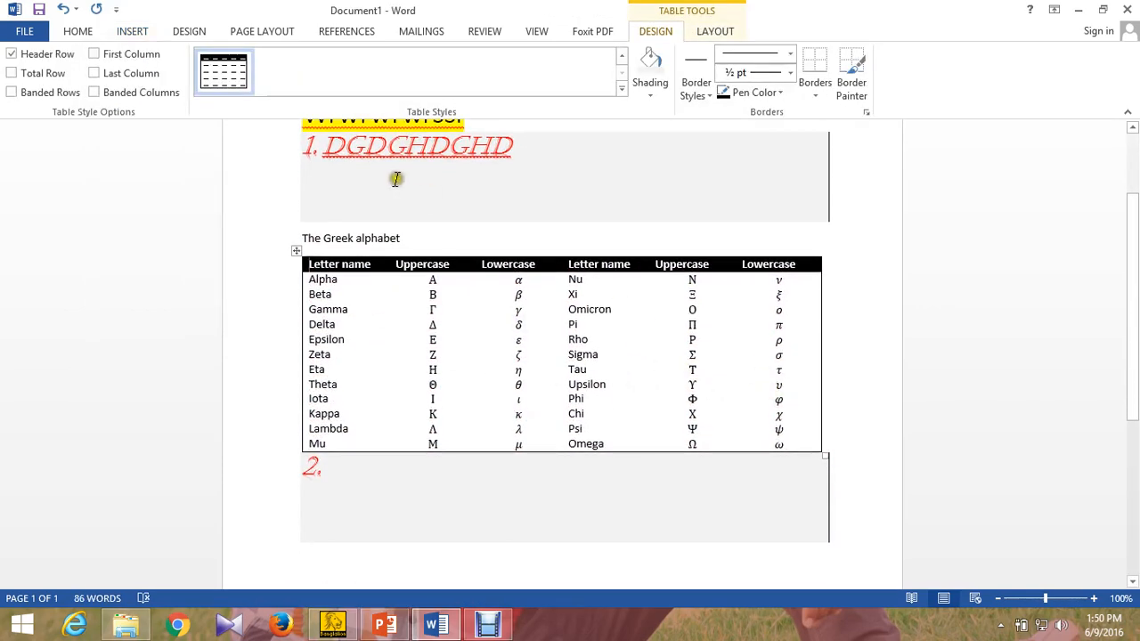
# - Undo the insertion of the Greek alphabet quick table
pyautogui.click(63, 11)
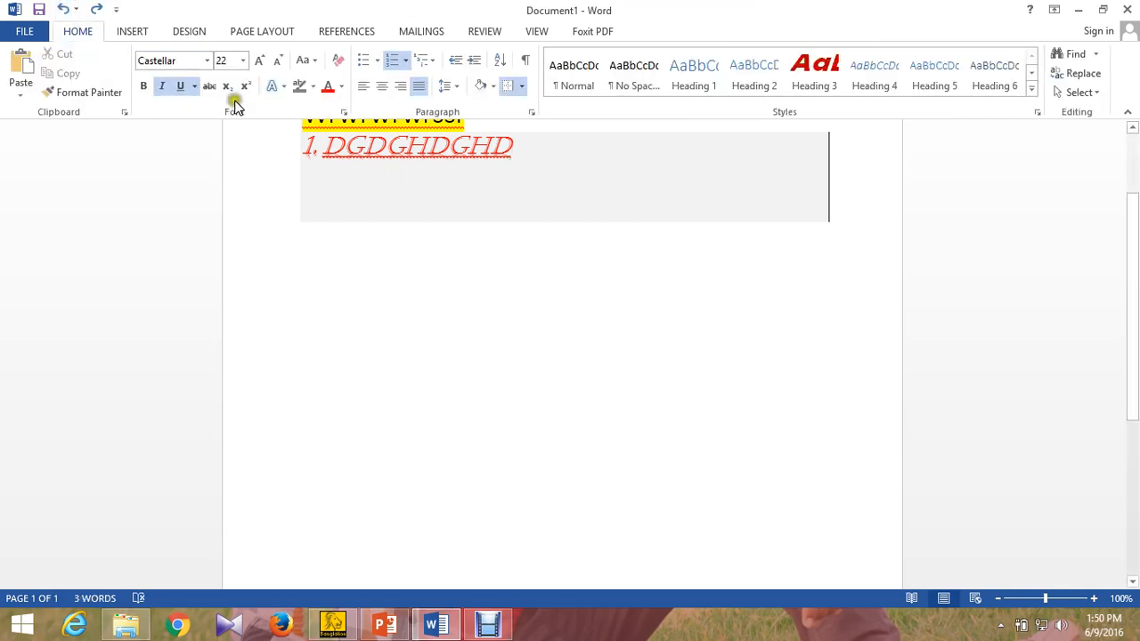
# - Insert the snowy winter landscape picture from the LifeFrame folder below the numbered line
pyautogui.click(132, 31)
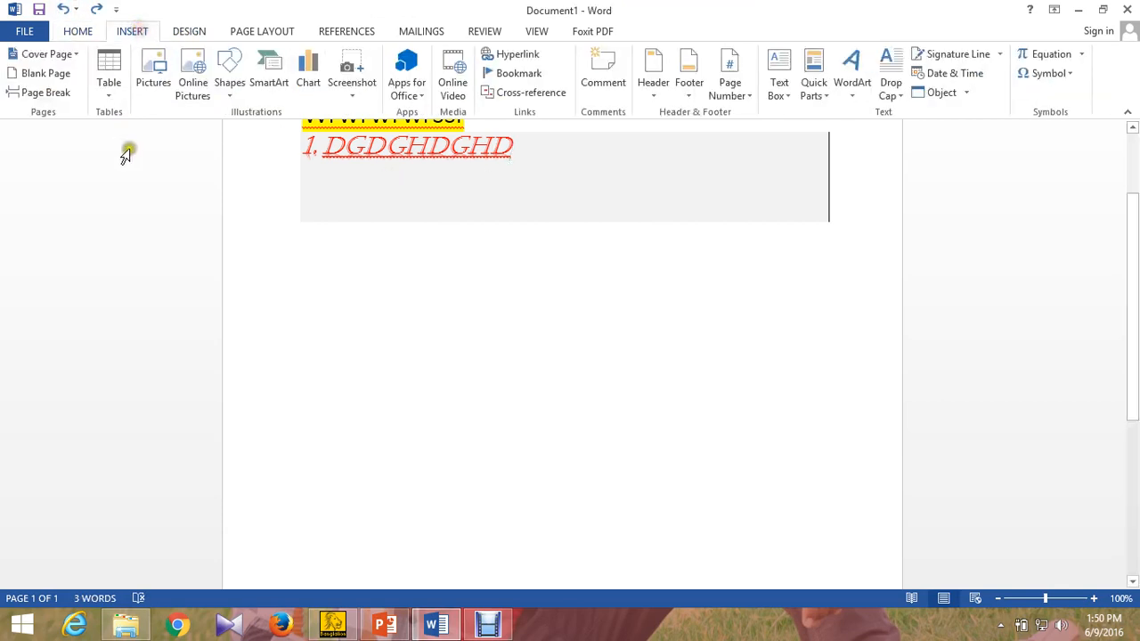
pyautogui.click(164, 87)
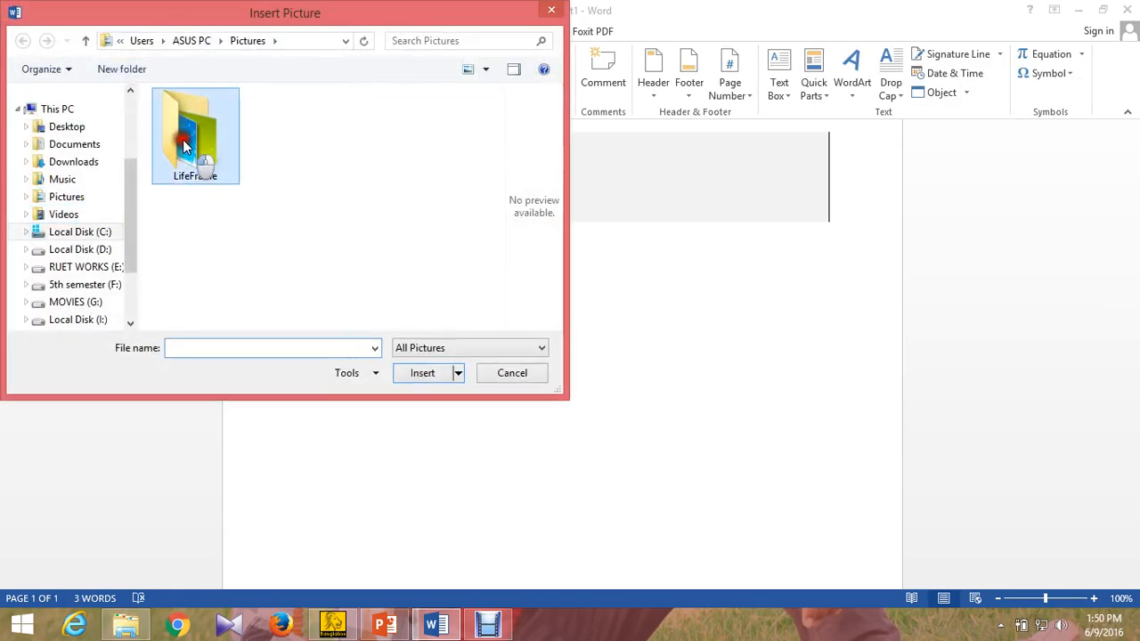
pyautogui.doubleClick(188, 173)
pyautogui.doubleClick(215, 121)
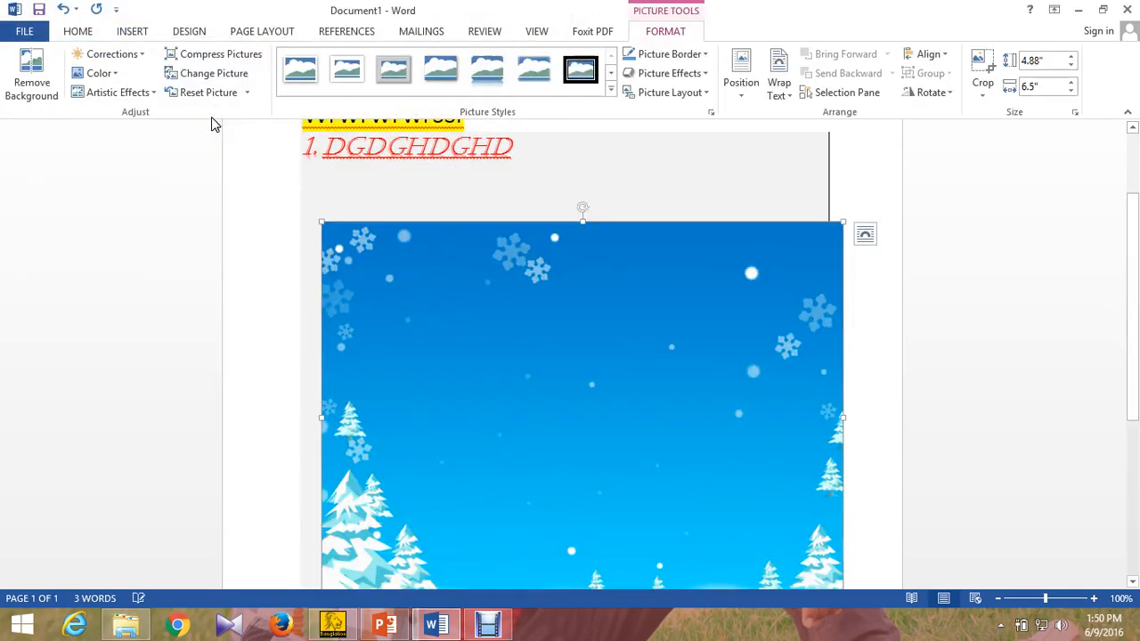
# - Squash the picture to a height of about 3.13", then undo both the resize and the picture insertion
pyautogui.scroll(3, 704, 343)
pyautogui.scroll(-6, 705, 346)
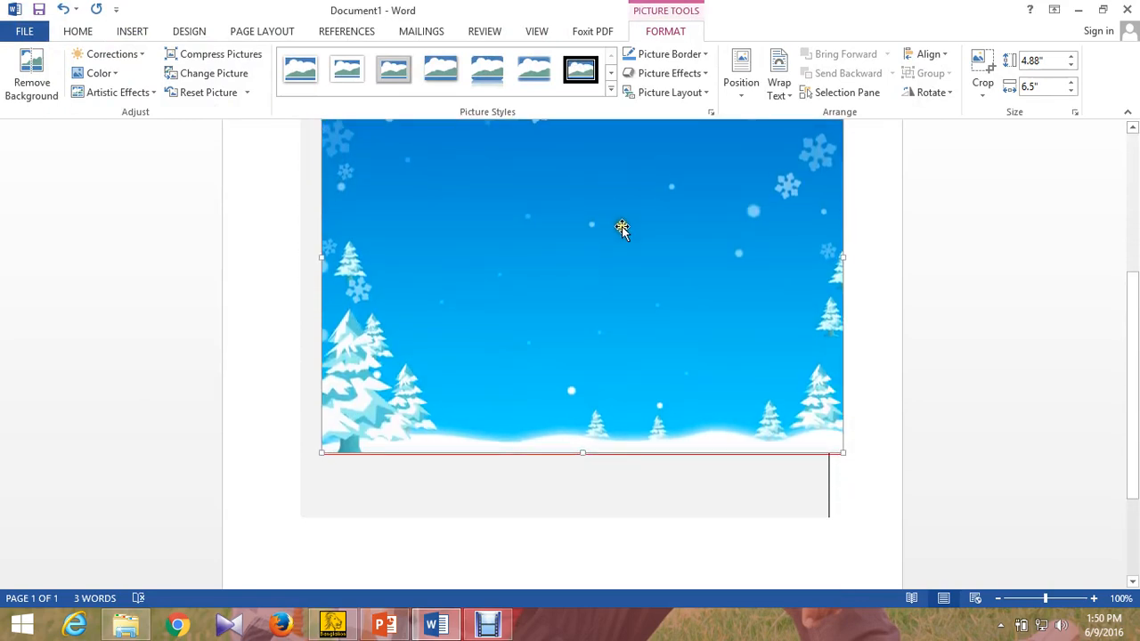
pyautogui.scroll(3, 622, 226)
pyautogui.moveTo(583, 182); pyautogui.dragTo(588, 323)
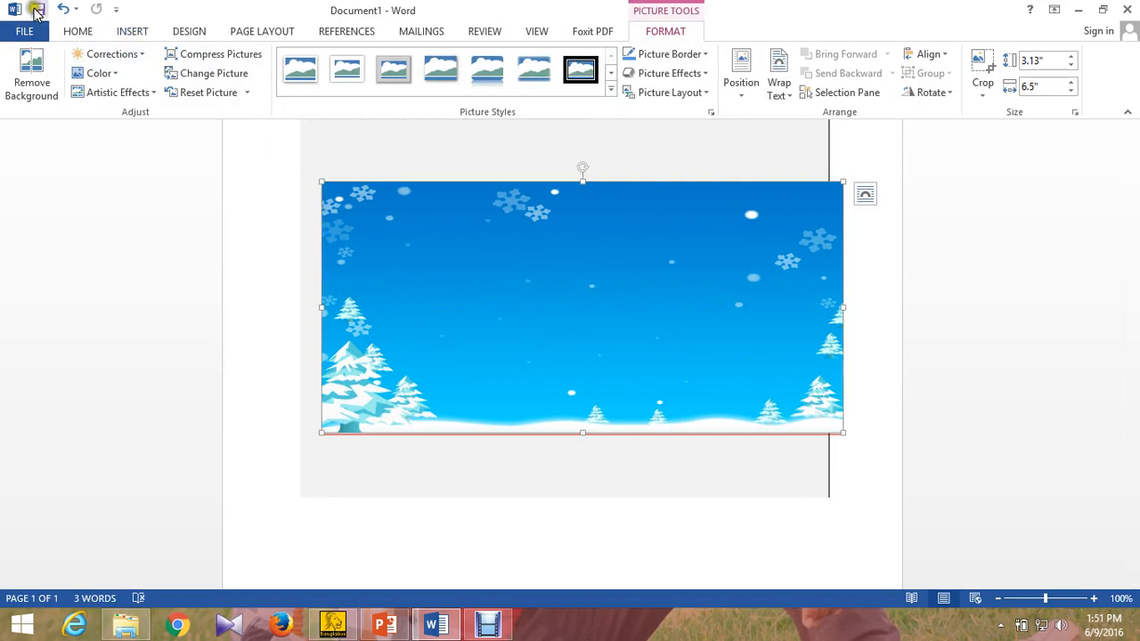
pyautogui.click(62, 10)
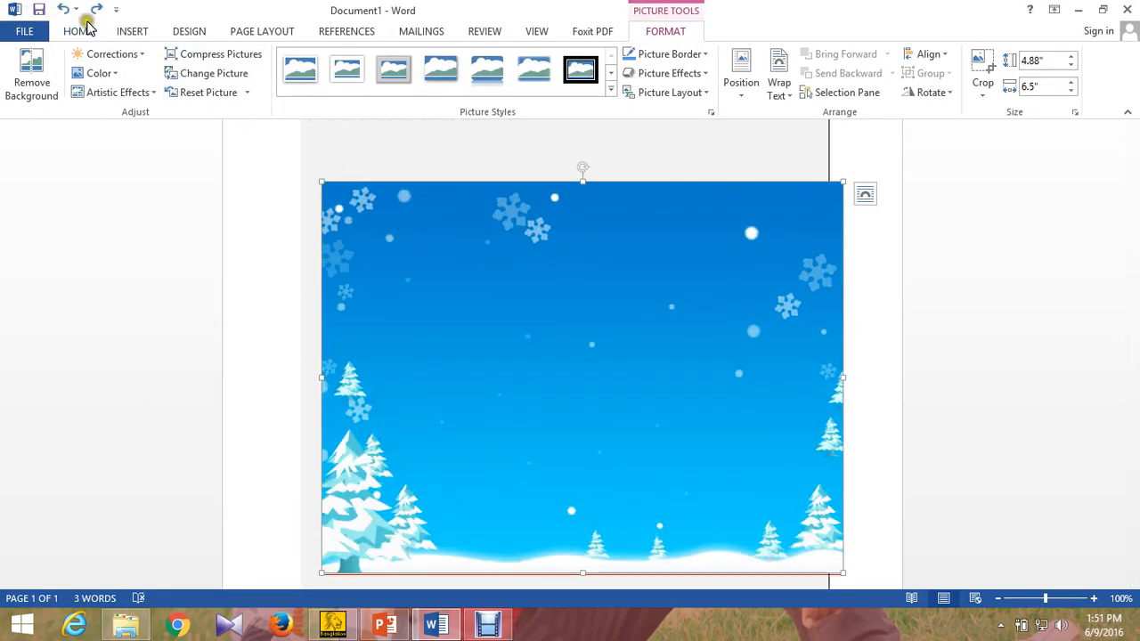
pyautogui.click(62, 10)
# - Allow Office to connect to the Internet for online pictures and search Bing images for "natural"
pyautogui.click(132, 31)
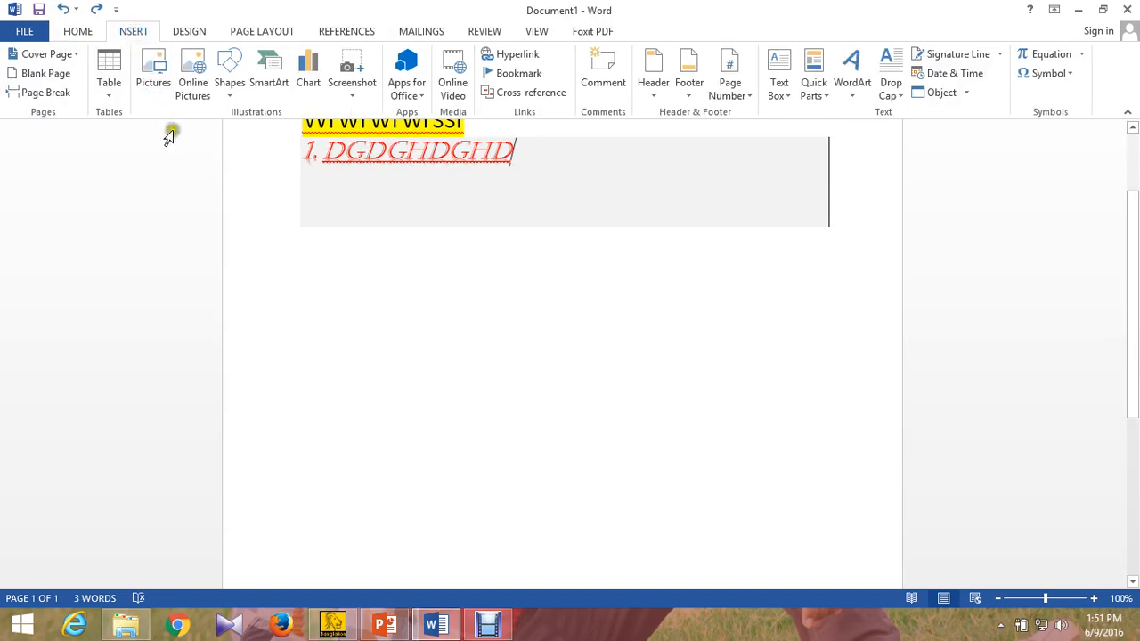
pyautogui.click(194, 80)
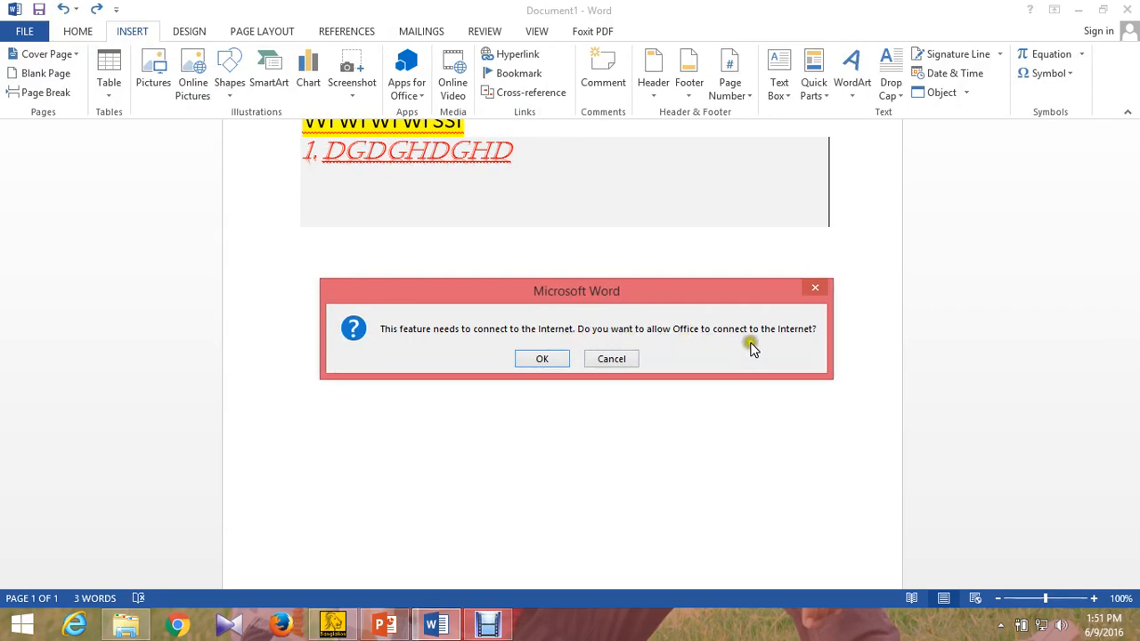
pyautogui.click(548, 361)
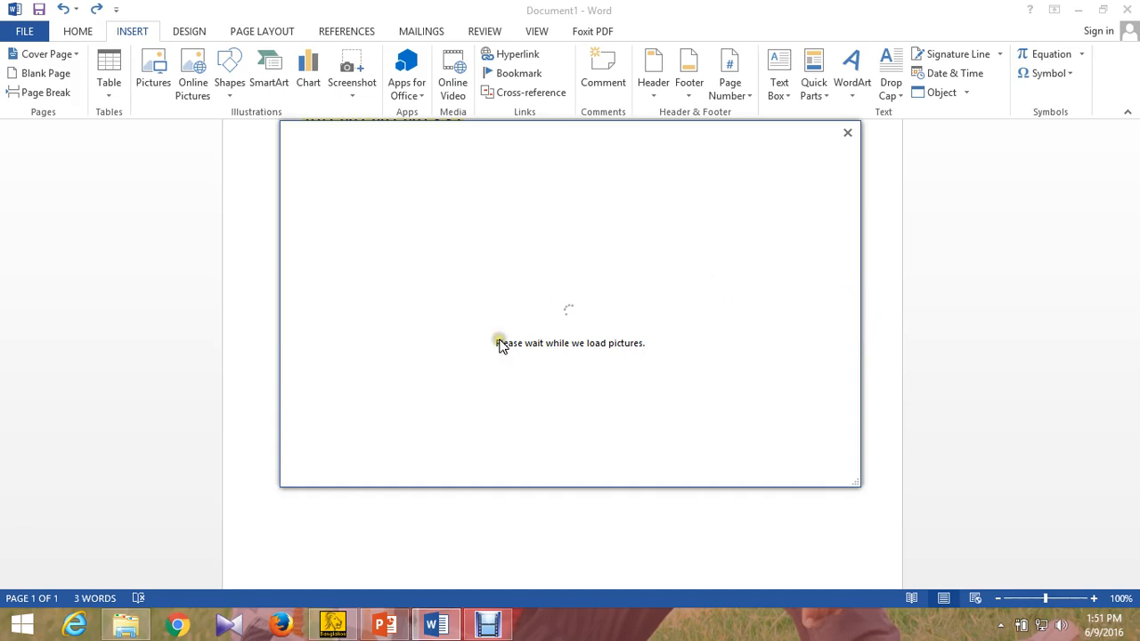
pyautogui.click(332, 626)
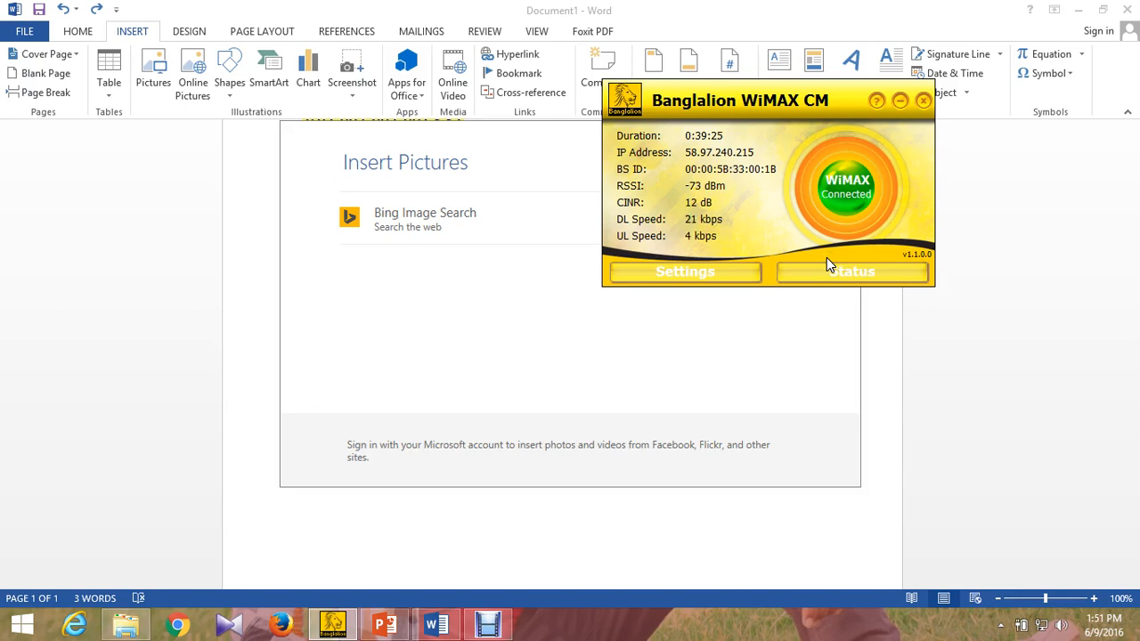
pyautogui.click(91, 254)
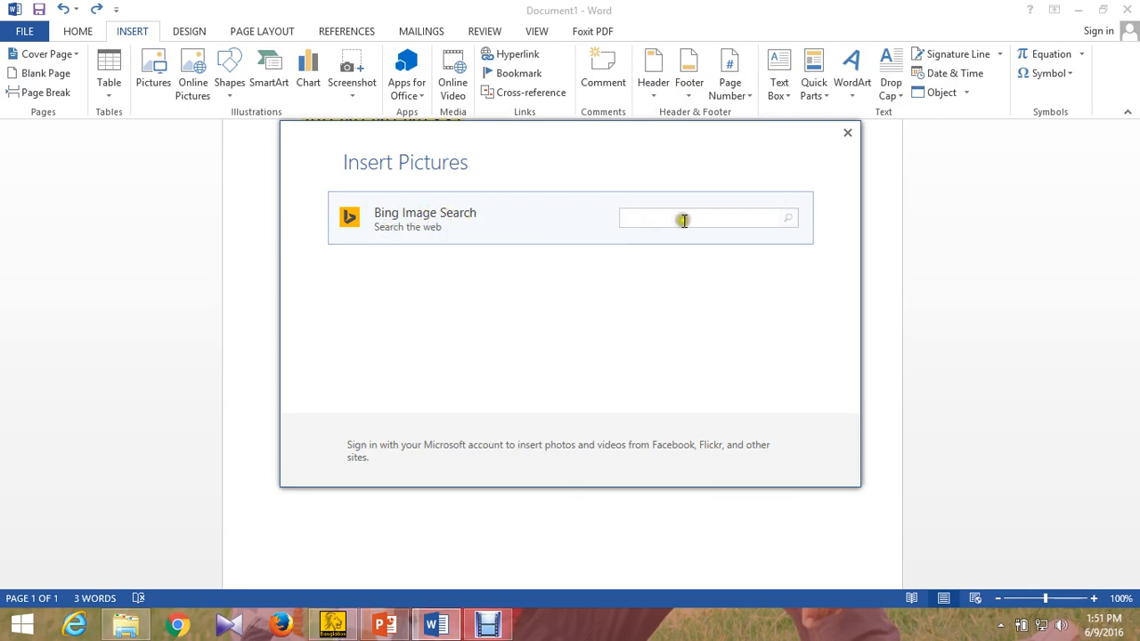
pyautogui.click(642, 219)
pyautogui.press('Return')
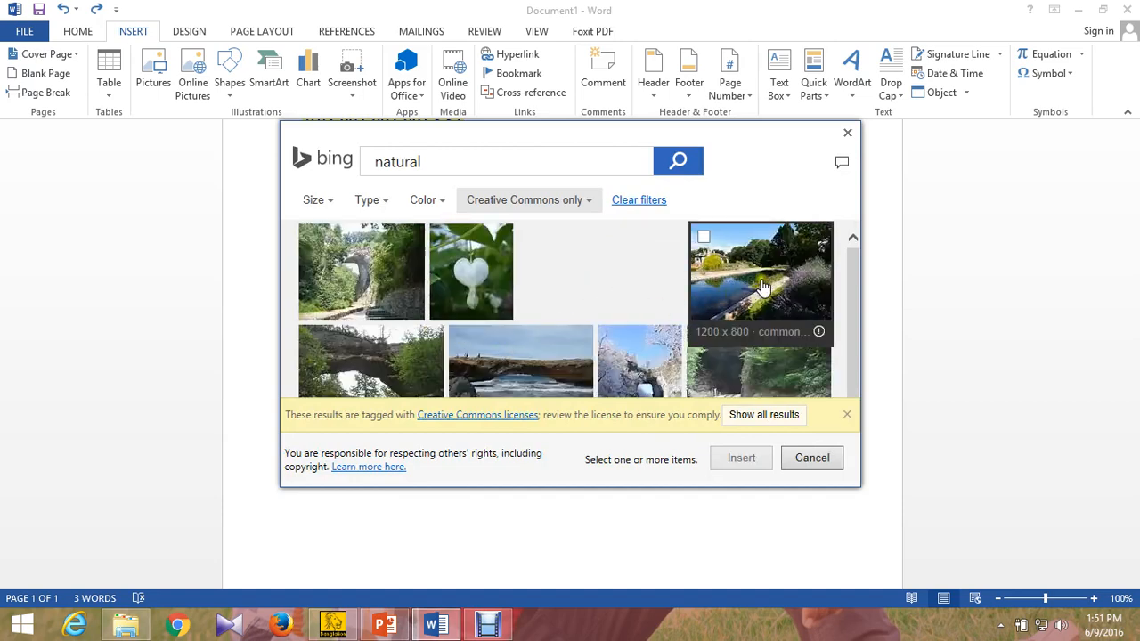
# - Try to insert the white heart-shaped flower picture from the Bing results, then cancel the online picture search
pyautogui.click(469, 264)
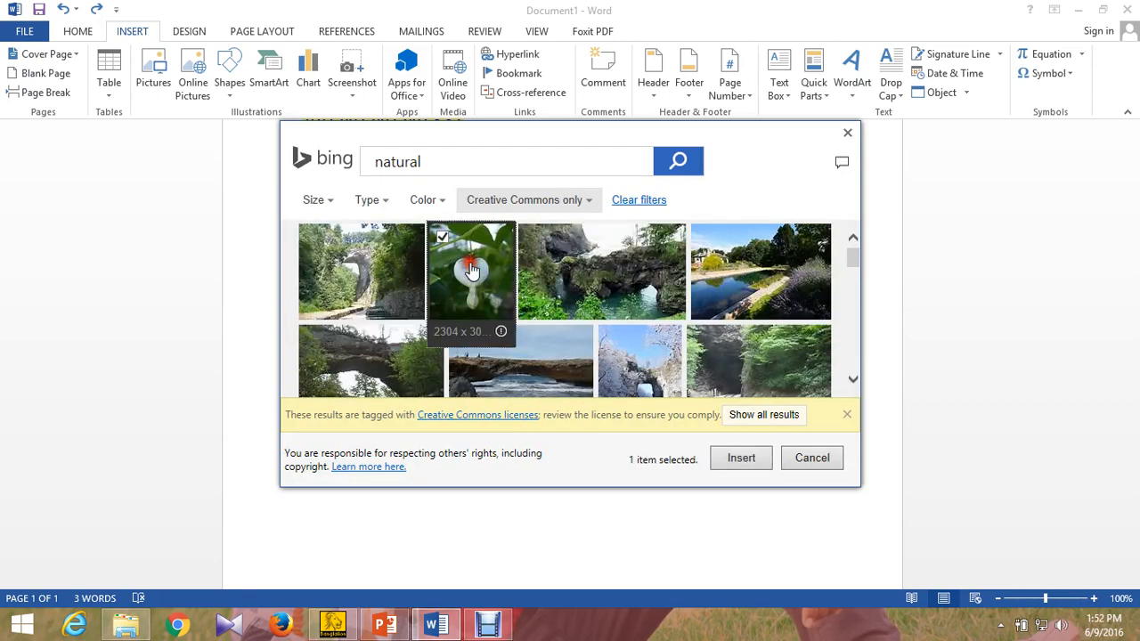
pyautogui.click(743, 461)
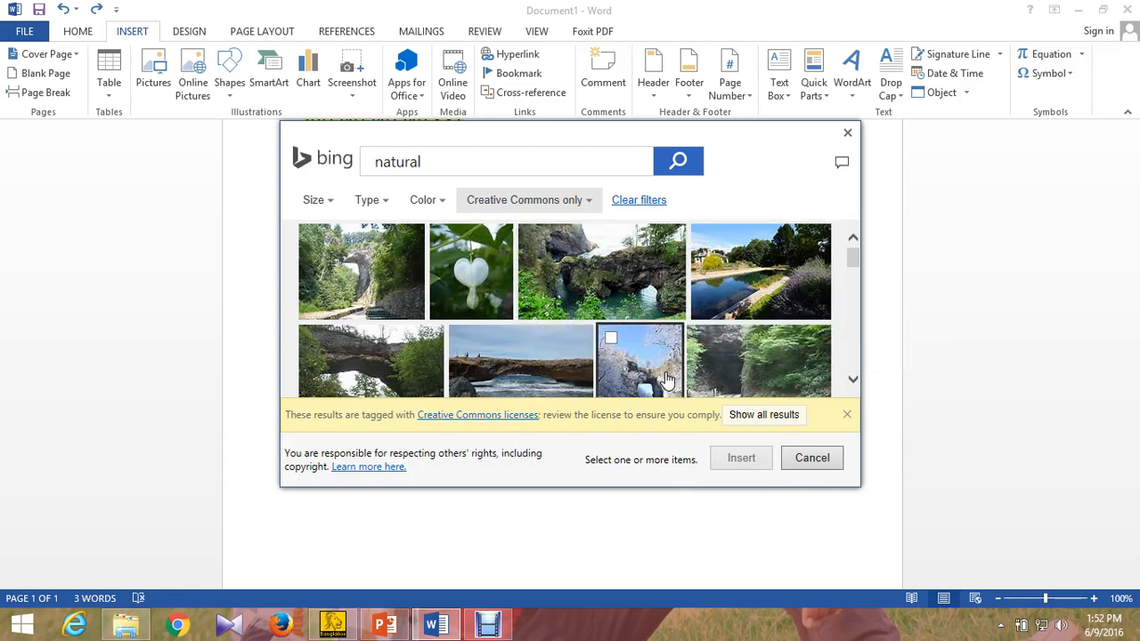
pyautogui.click(811, 458)
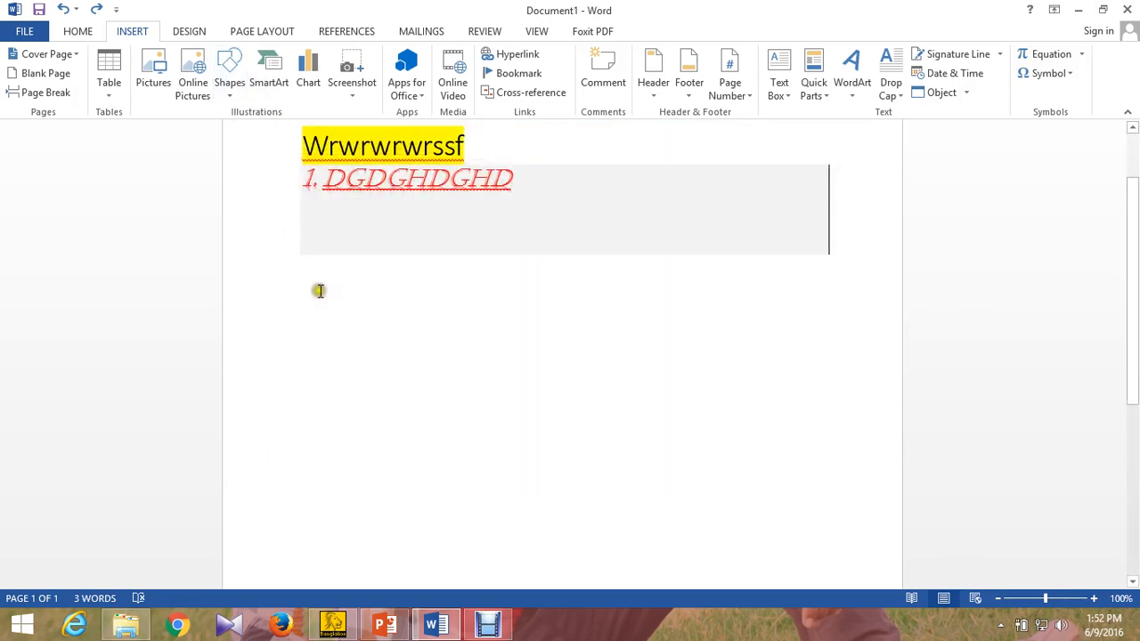
# - Place an arrow shape 1" high and 1" wide in the blank area below the numbered line, then undo it
pyautogui.click(229, 91)
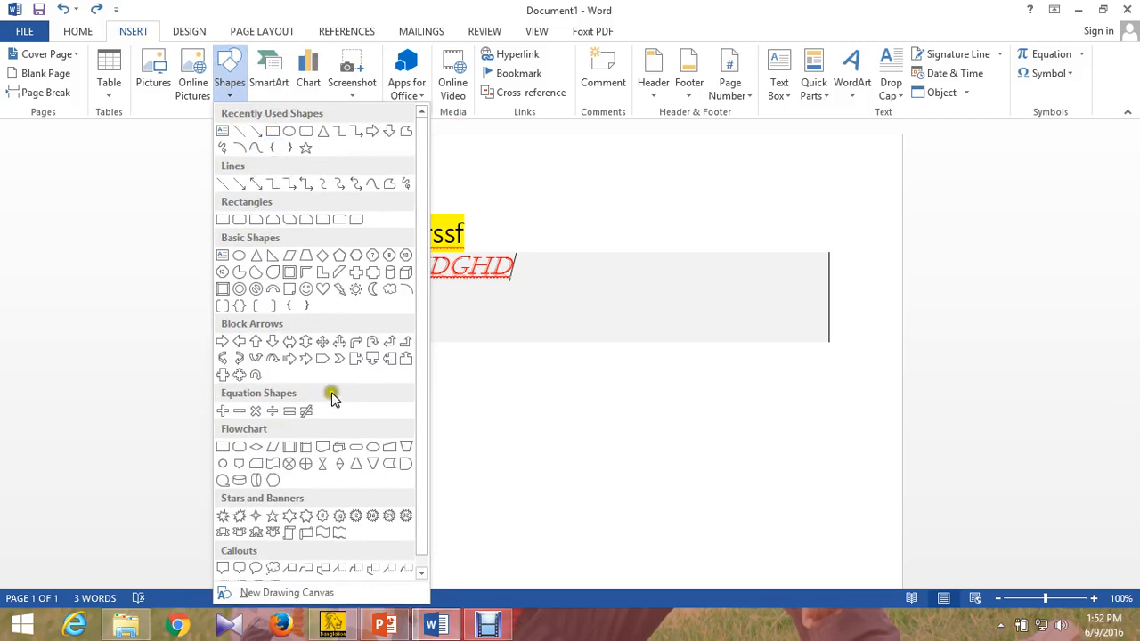
pyautogui.click(256, 132)
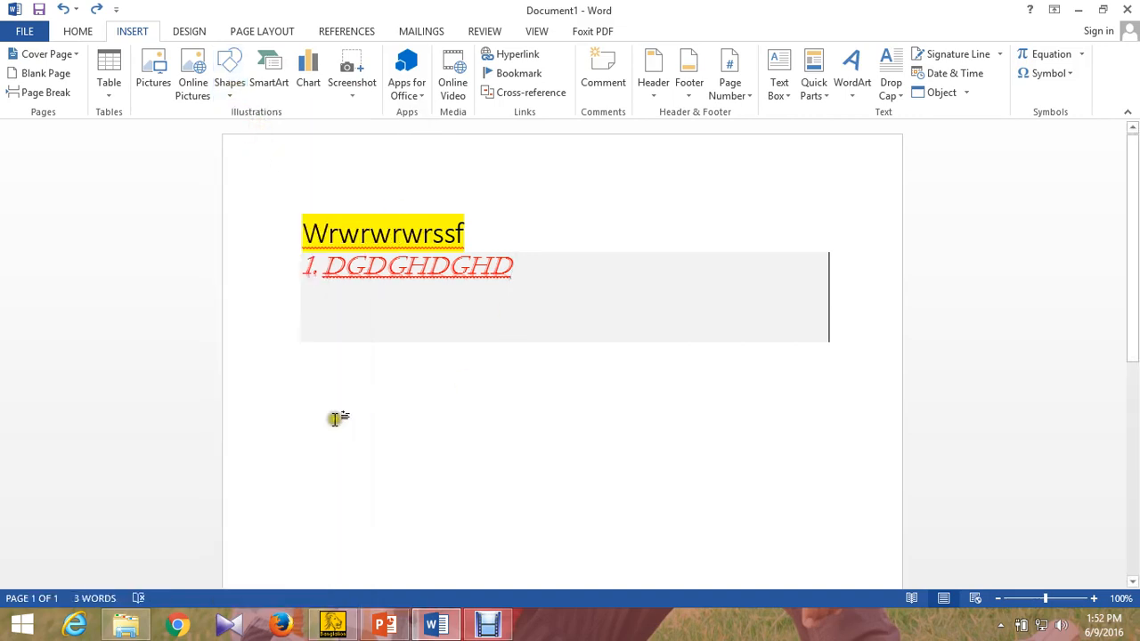
pyautogui.click(228, 93)
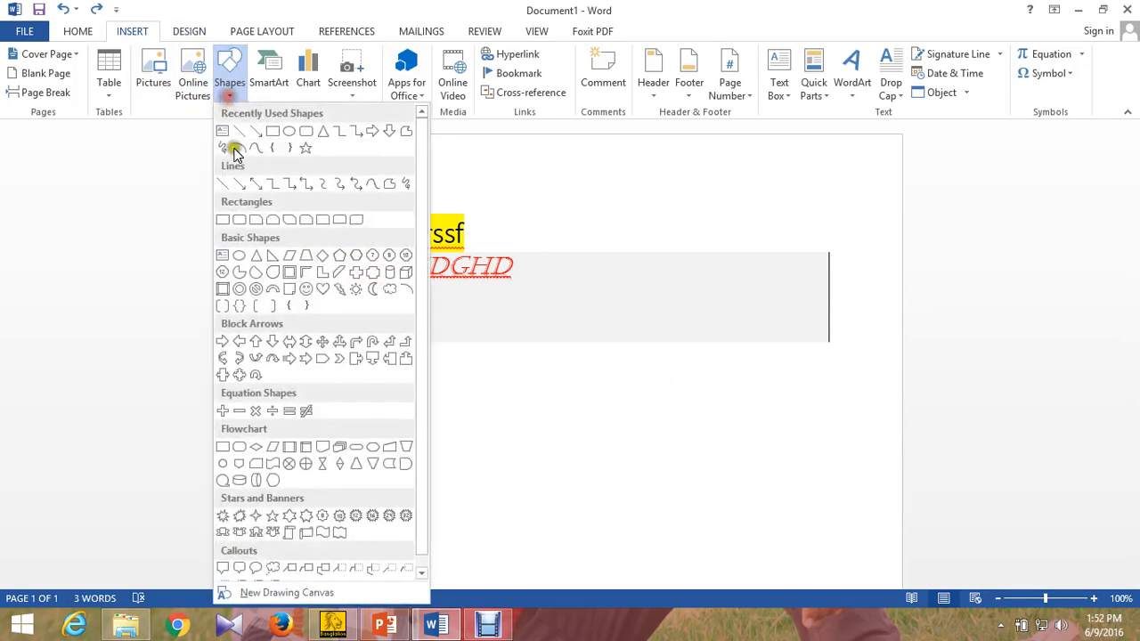
pyautogui.click(254, 131)
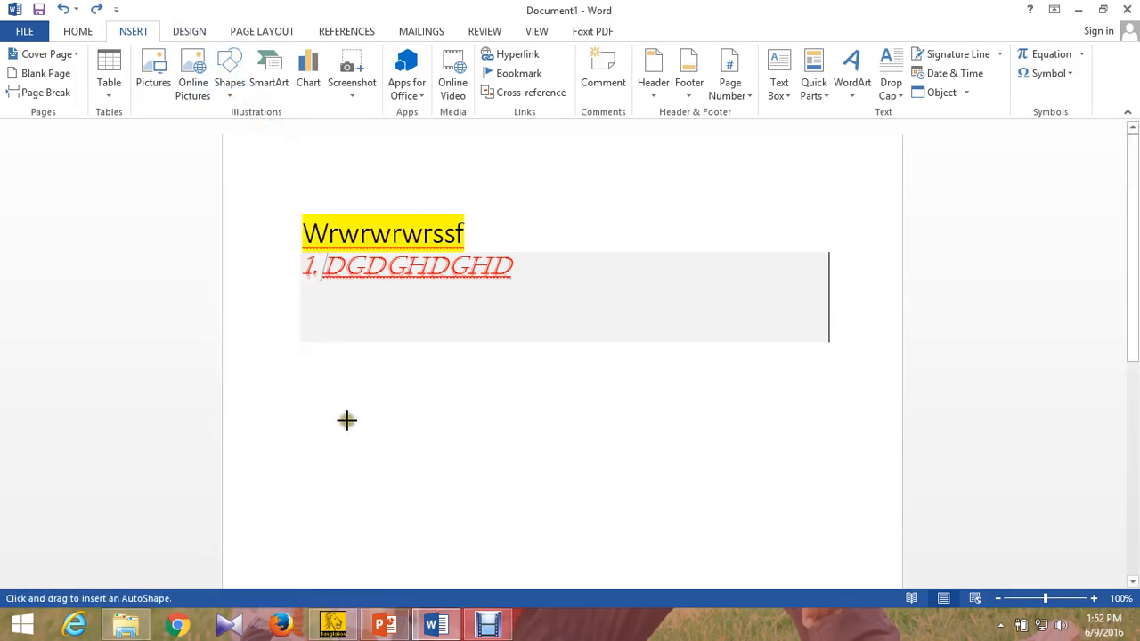
pyautogui.click(311, 428)
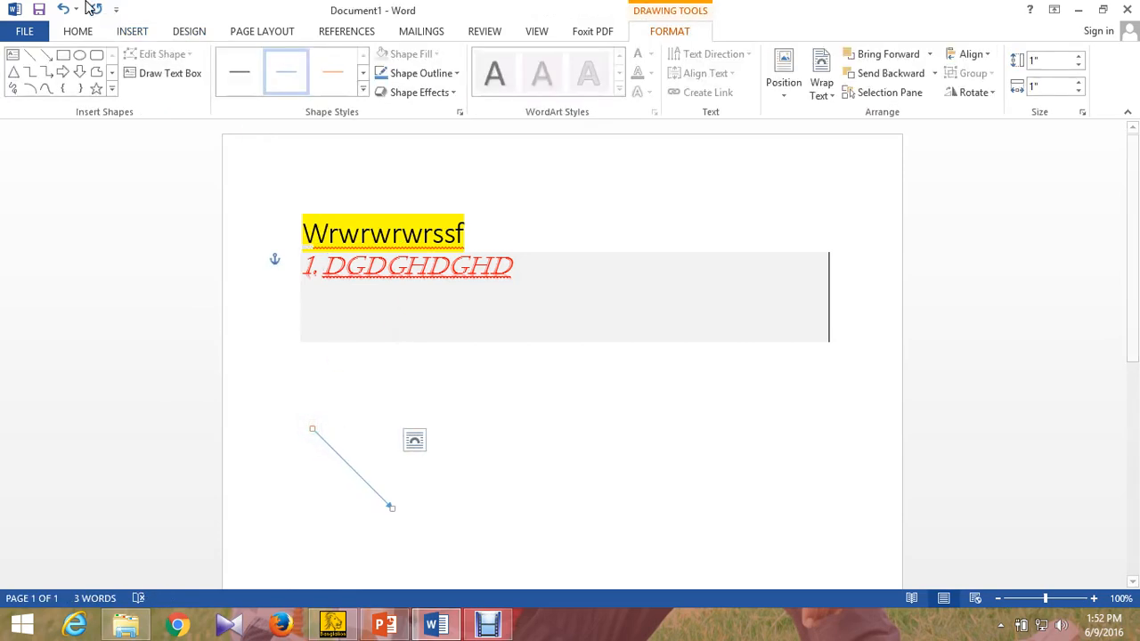
pyautogui.click(62, 9)
# - Draw an arrow starting beside the numbered text and stretch it diagonally down and left to about 2.33" high by 2.23" wide
pyautogui.click(133, 31)
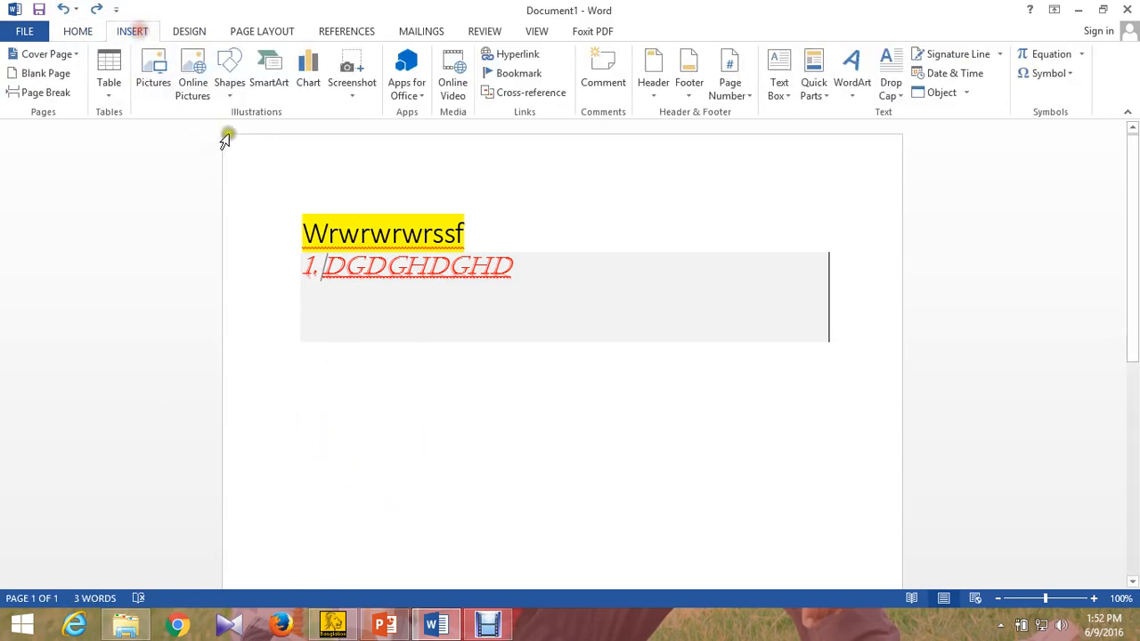
pyautogui.click(230, 76)
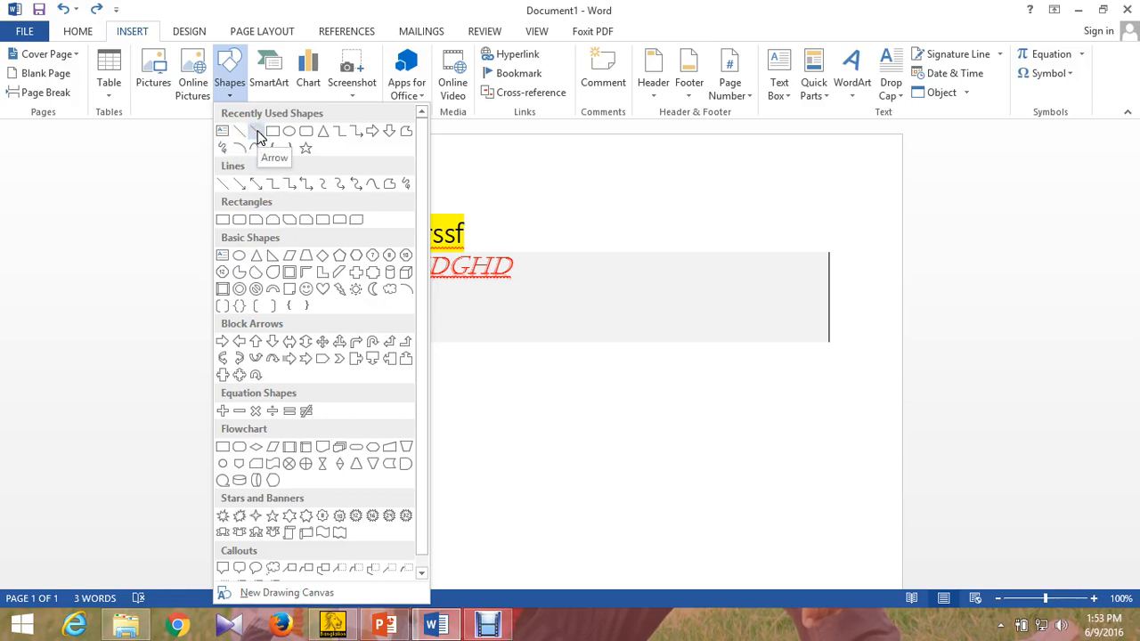
pyautogui.click(256, 133)
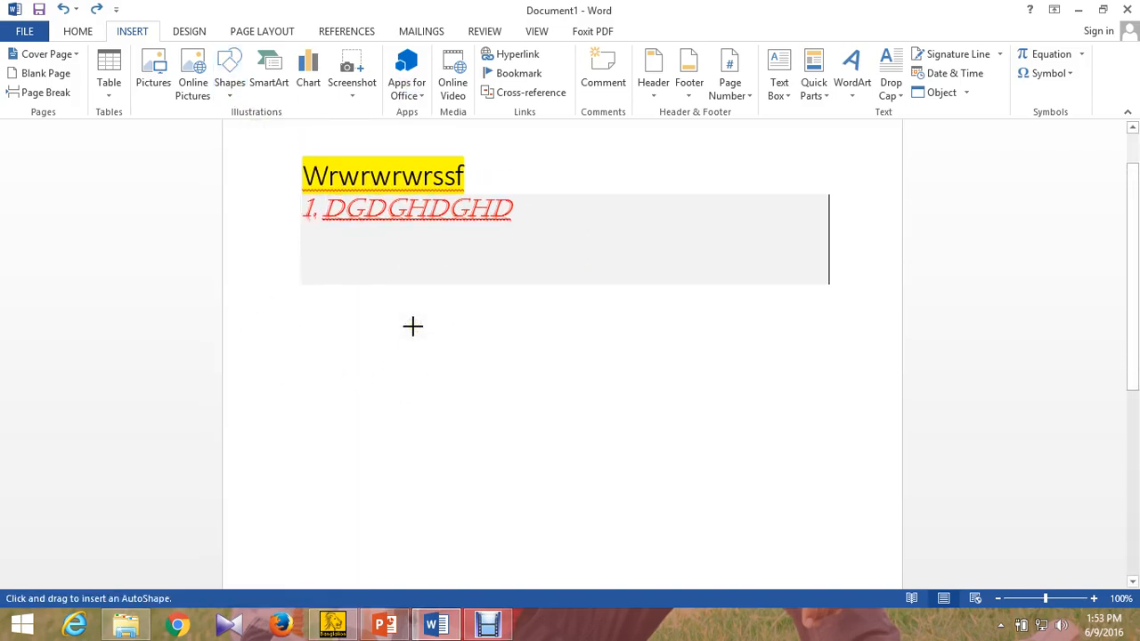
pyautogui.moveTo(536, 271); pyautogui.dragTo(616, 352)
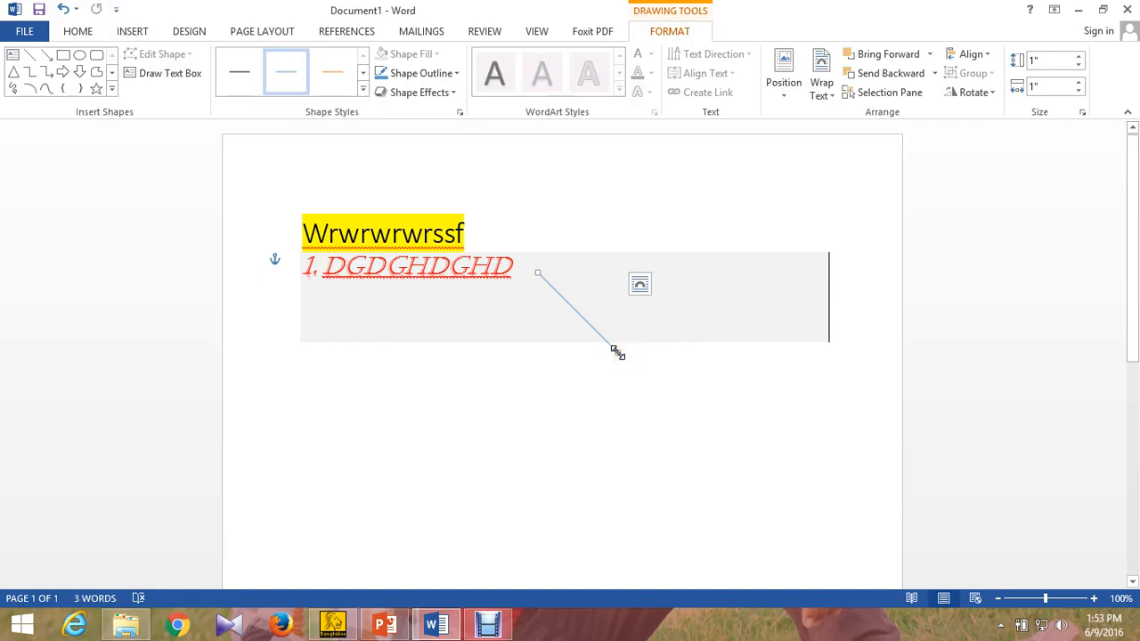
pyautogui.moveTo(617, 351); pyautogui.dragTo(360, 458)
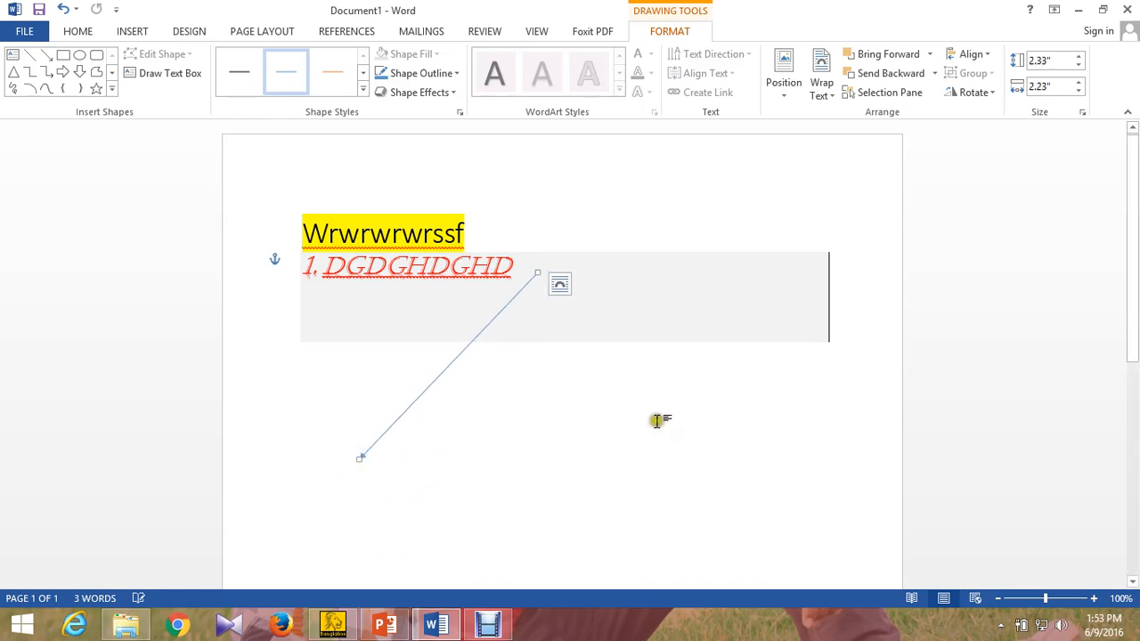
pyautogui.scroll(-2, 516, 371)
pyautogui.scroll(2, 501, 366)
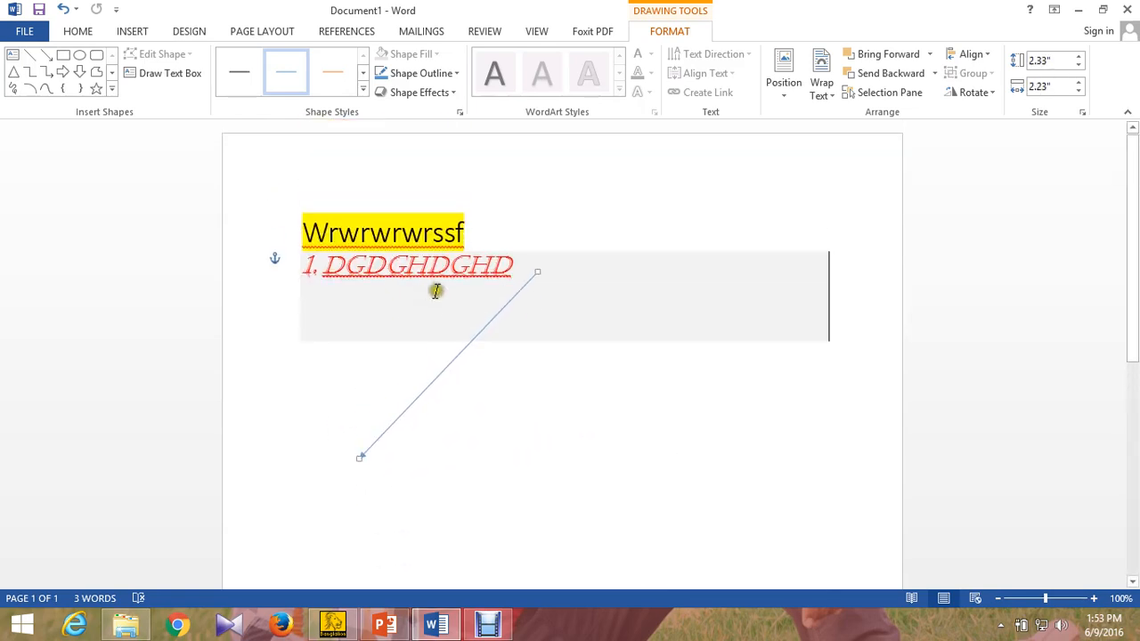
# - Review the gallery of shapes, the screenshot options and the Apps for Office without inserting anything
pyautogui.click(132, 31)
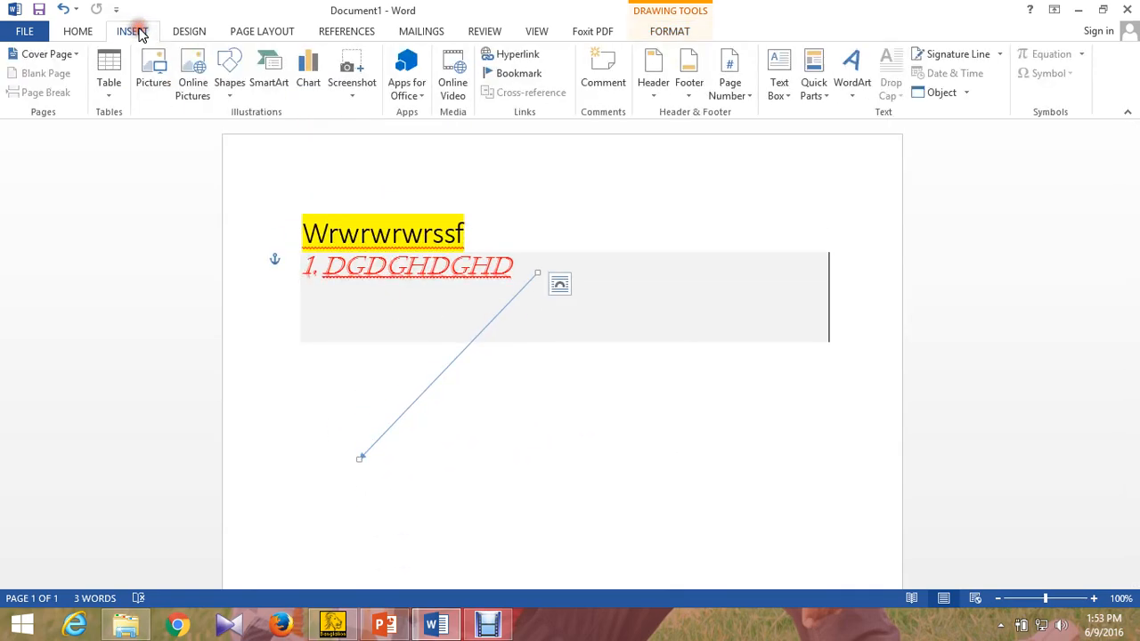
pyautogui.click(228, 88)
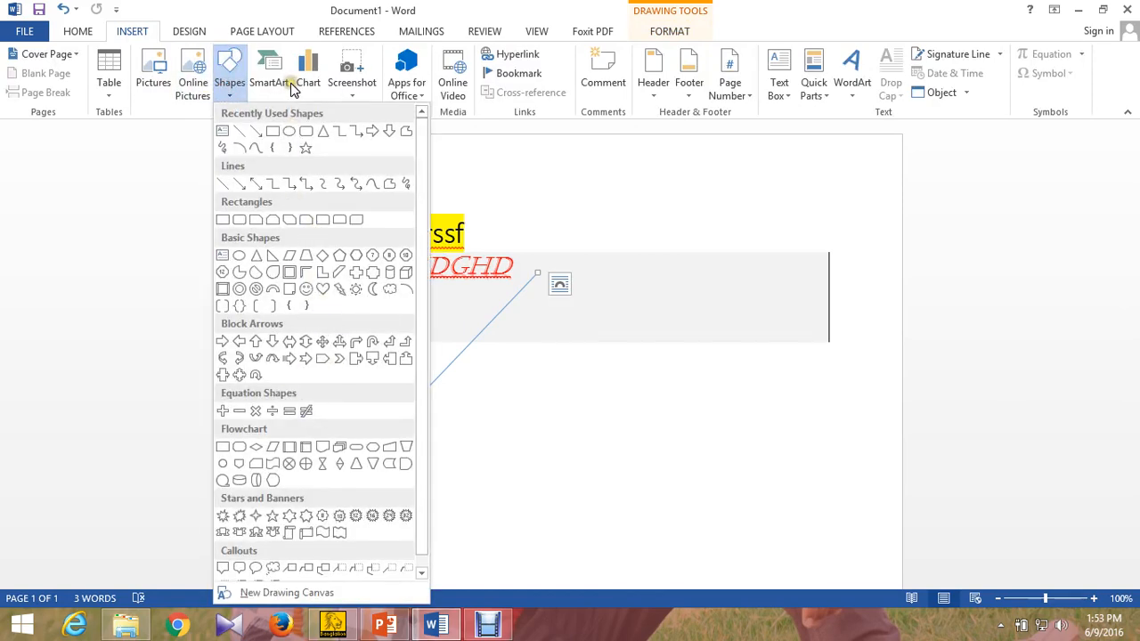
pyautogui.click(115, 229)
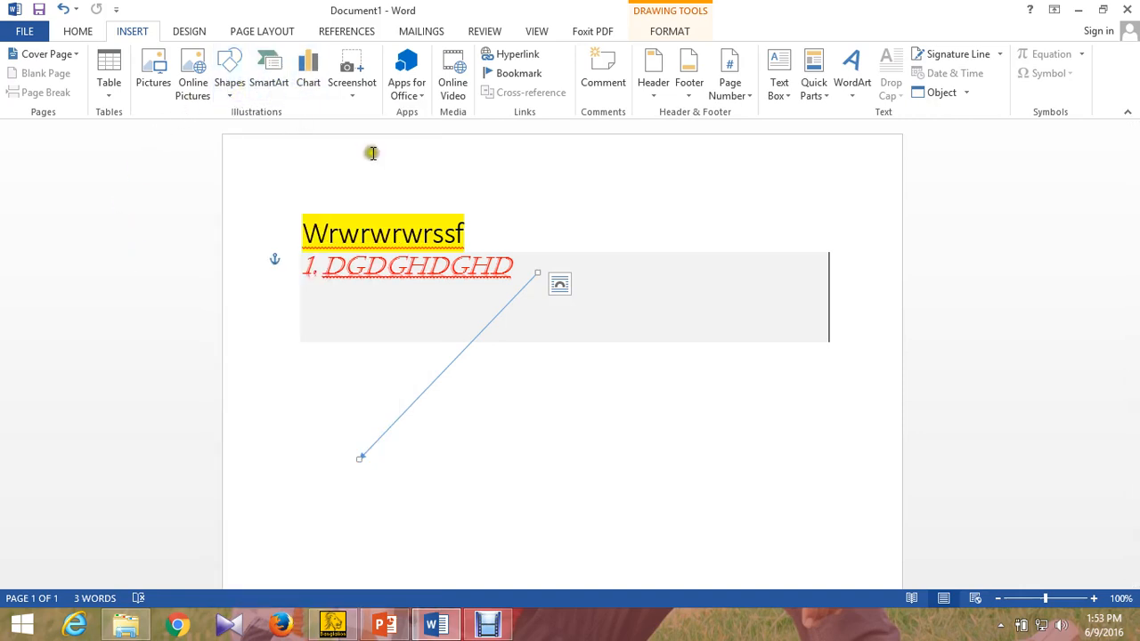
pyautogui.click(356, 98)
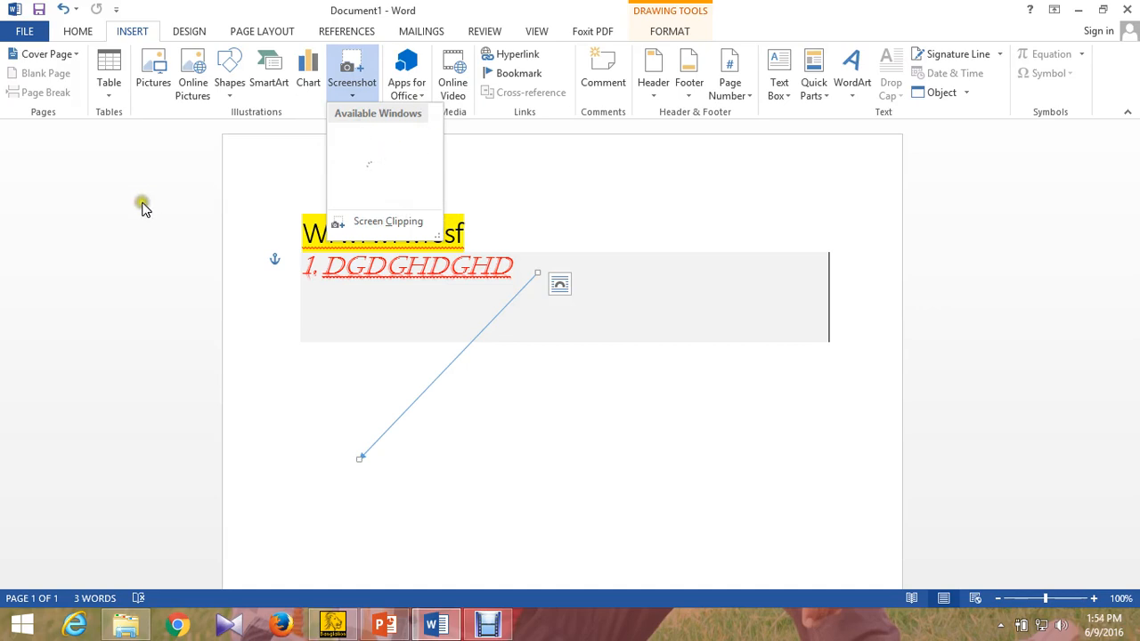
pyautogui.click(155, 227)
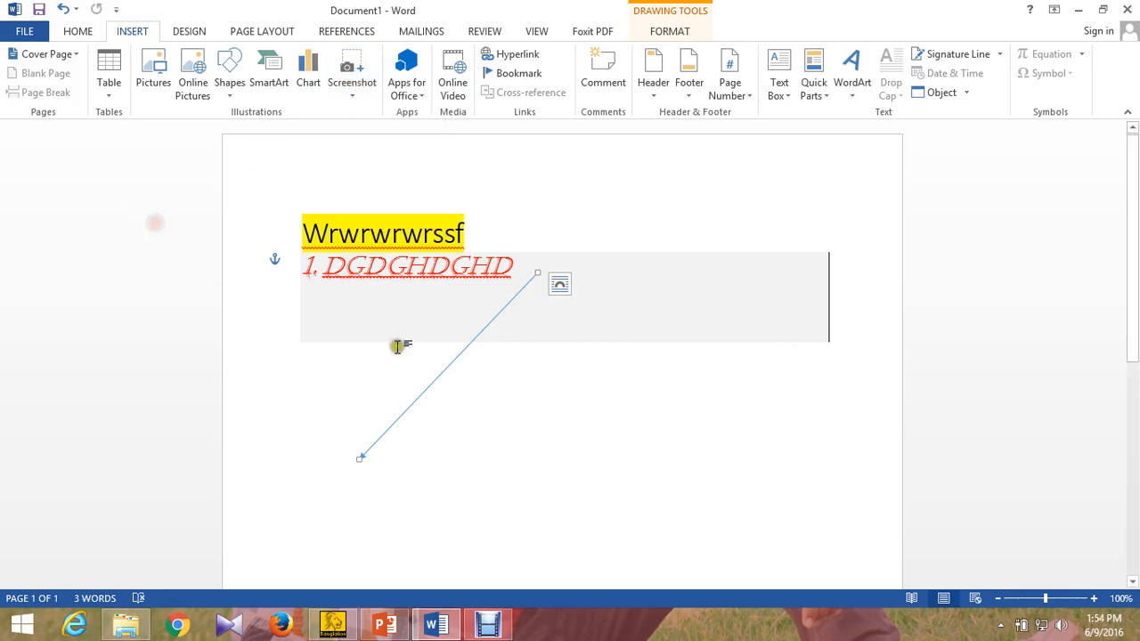
pyautogui.click(422, 98)
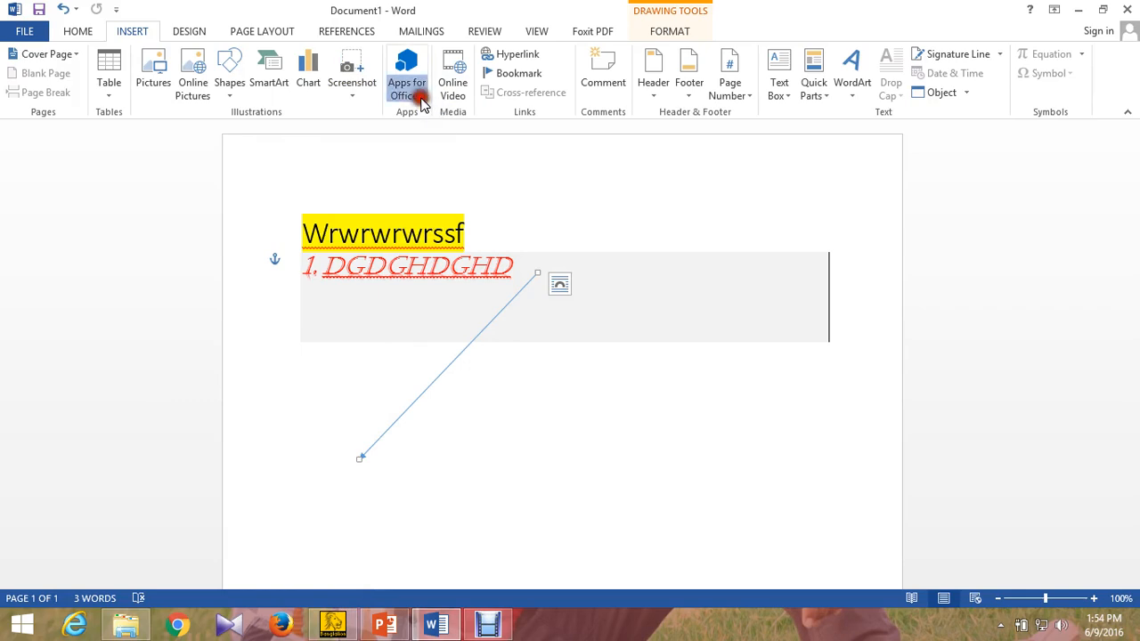
pyautogui.click(182, 245)
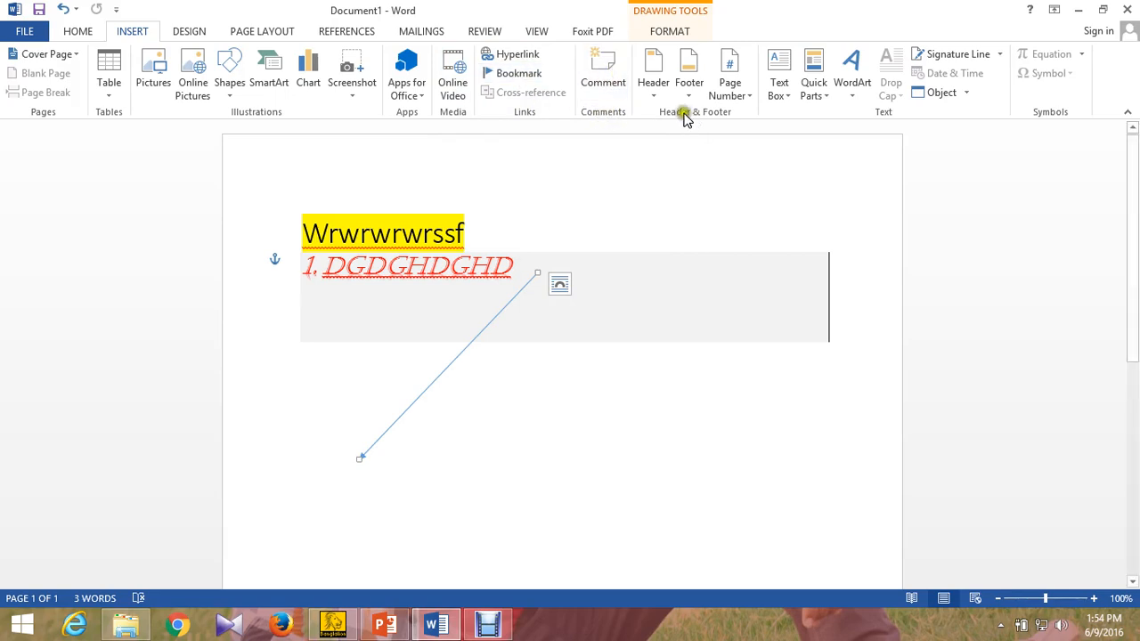
# - Review the built-in header, page number, text box and Quick Parts options available for the document
pyautogui.click(656, 90)
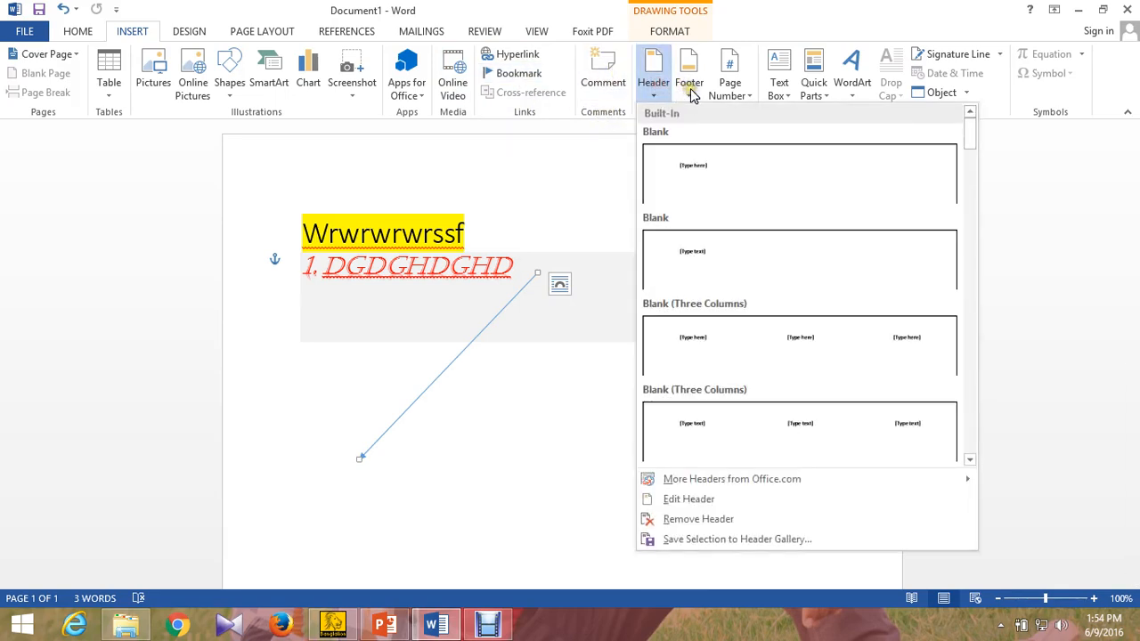
pyautogui.moveTo(745, 98)
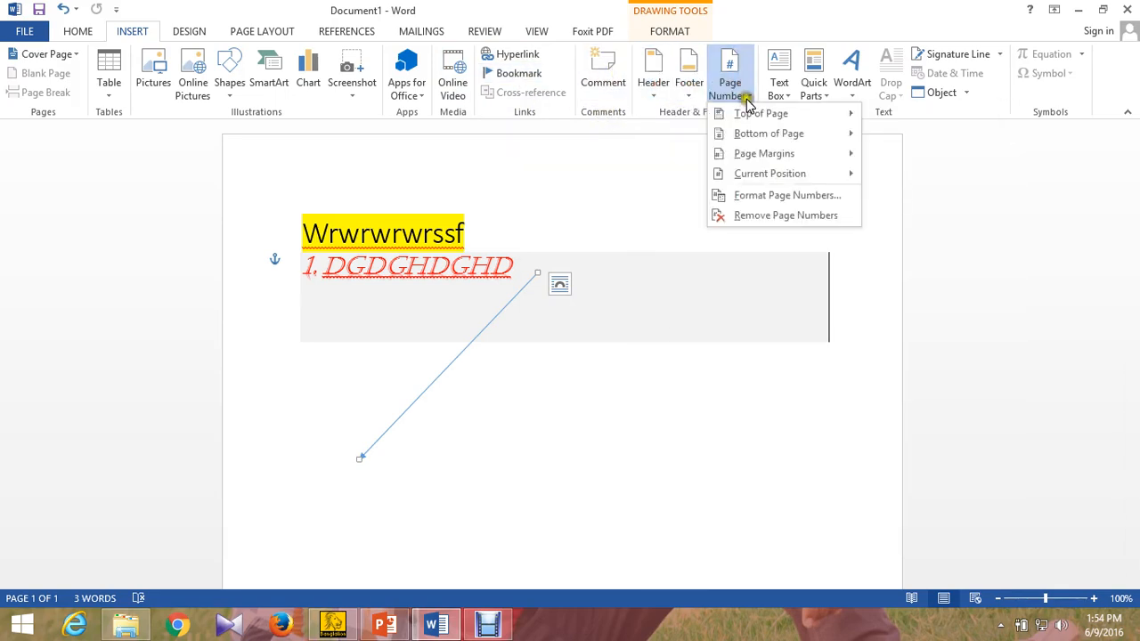
pyautogui.moveTo(855, 120)
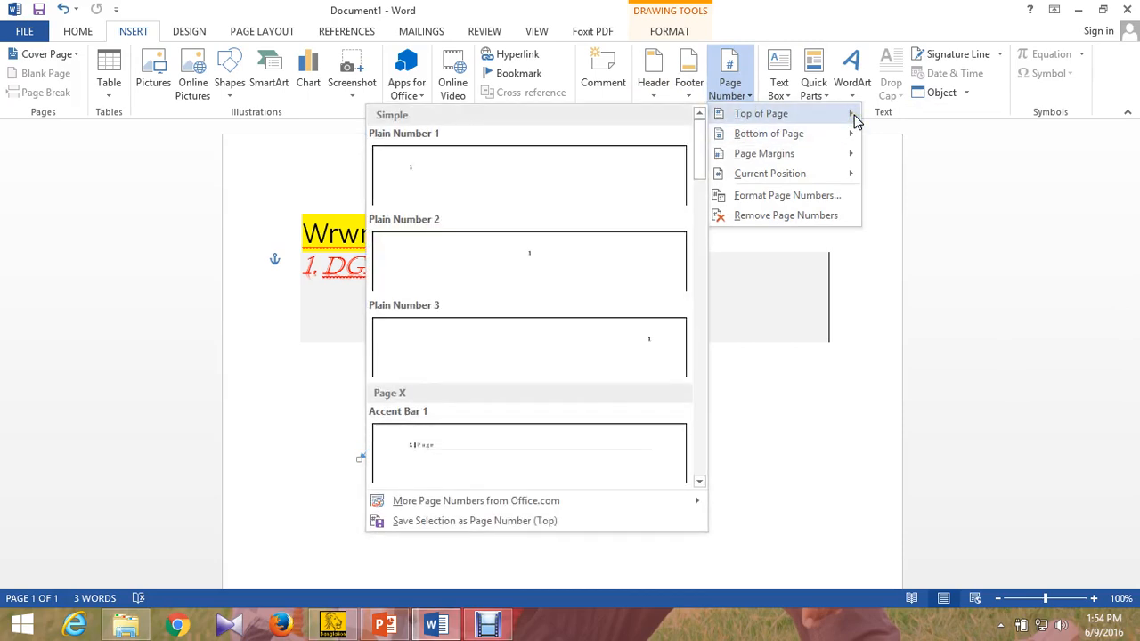
pyautogui.moveTo(784, 132)
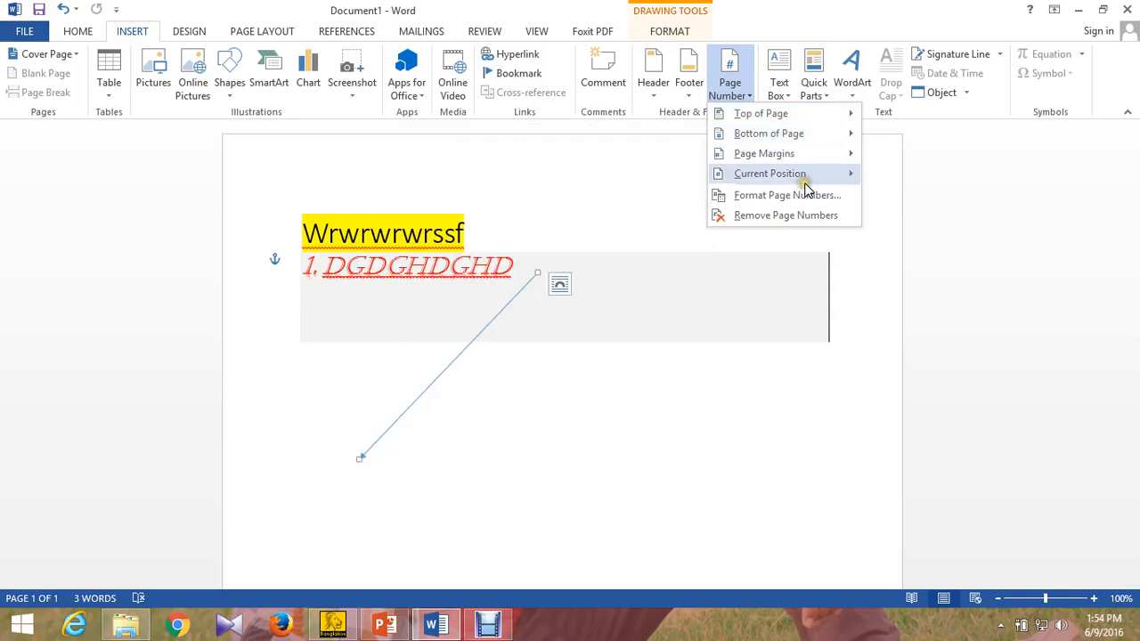
pyautogui.click(776, 83)
pyautogui.click(782, 89)
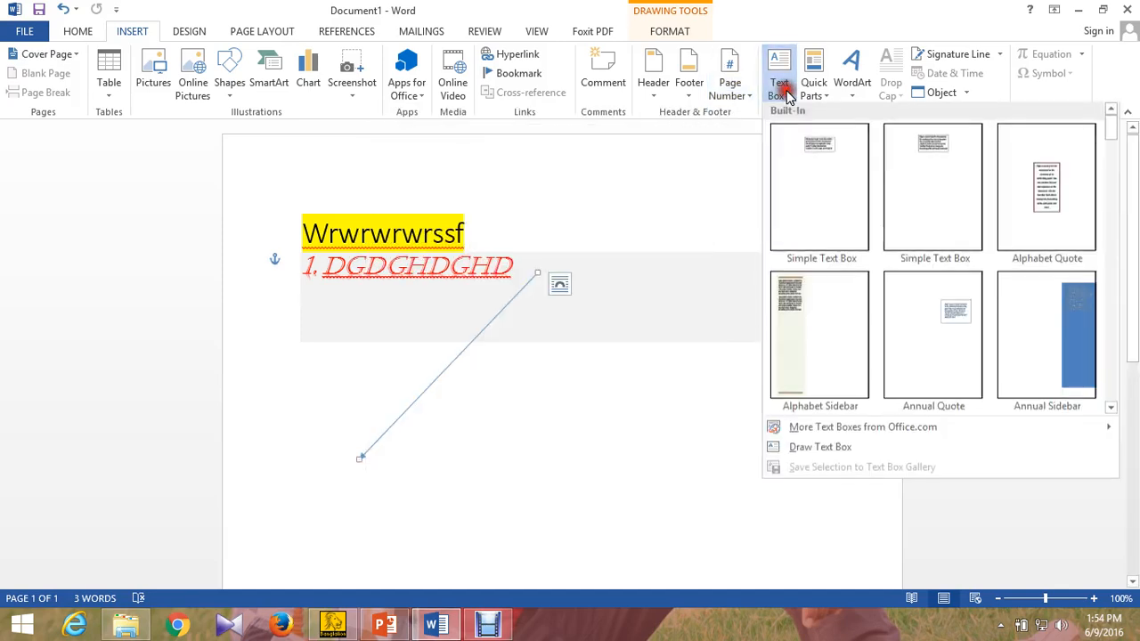
pyautogui.click(825, 98)
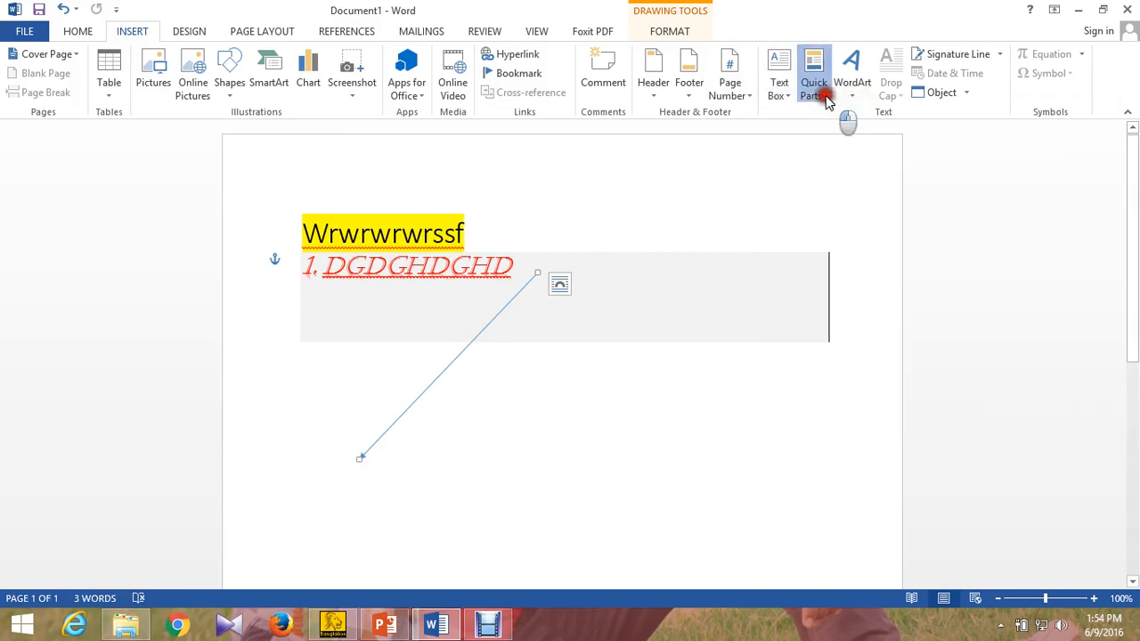
# - Convert the yellow-highlighted "Wrwrwrwrssf" line to WordArt using the blue style in the second row, second column
pyautogui.click(851, 96)
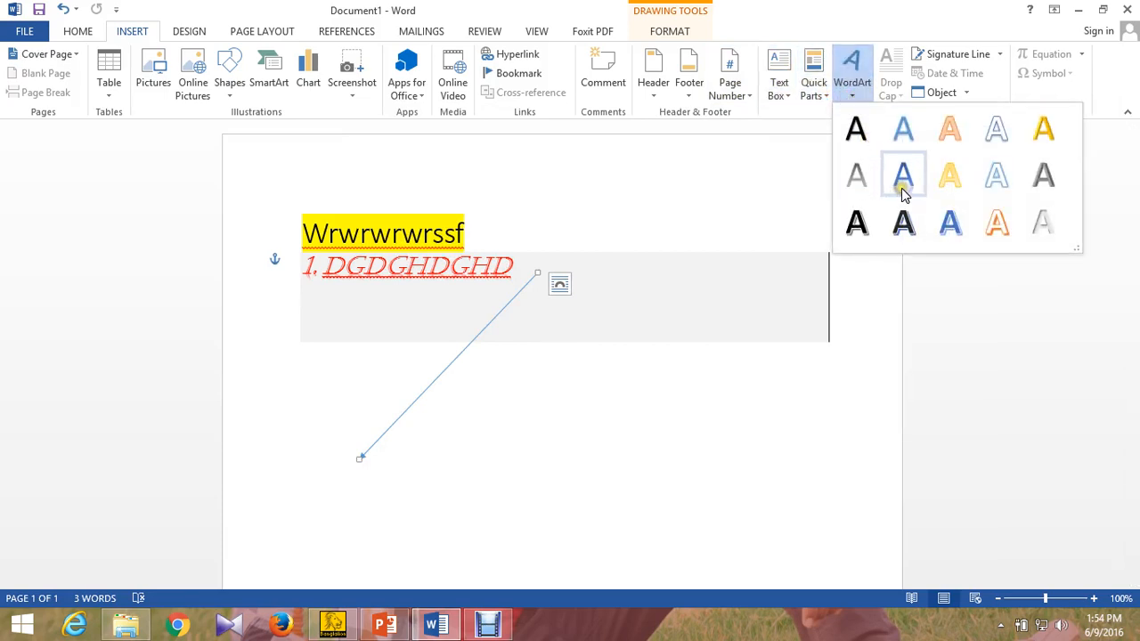
pyautogui.click(285, 234)
pyautogui.click(290, 213)
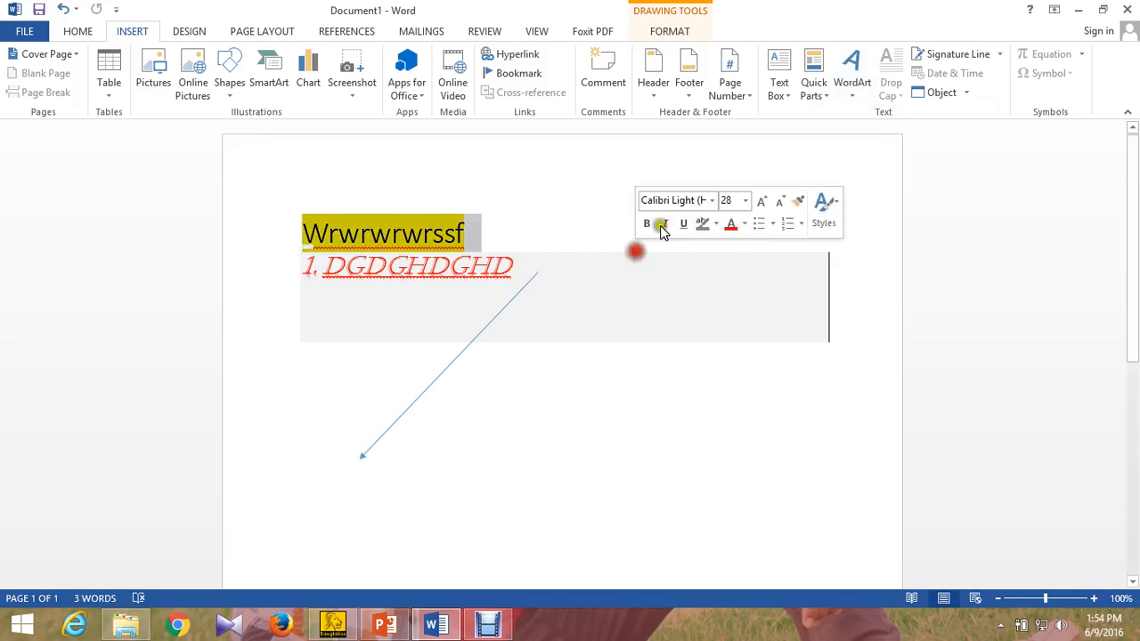
pyautogui.click(862, 82)
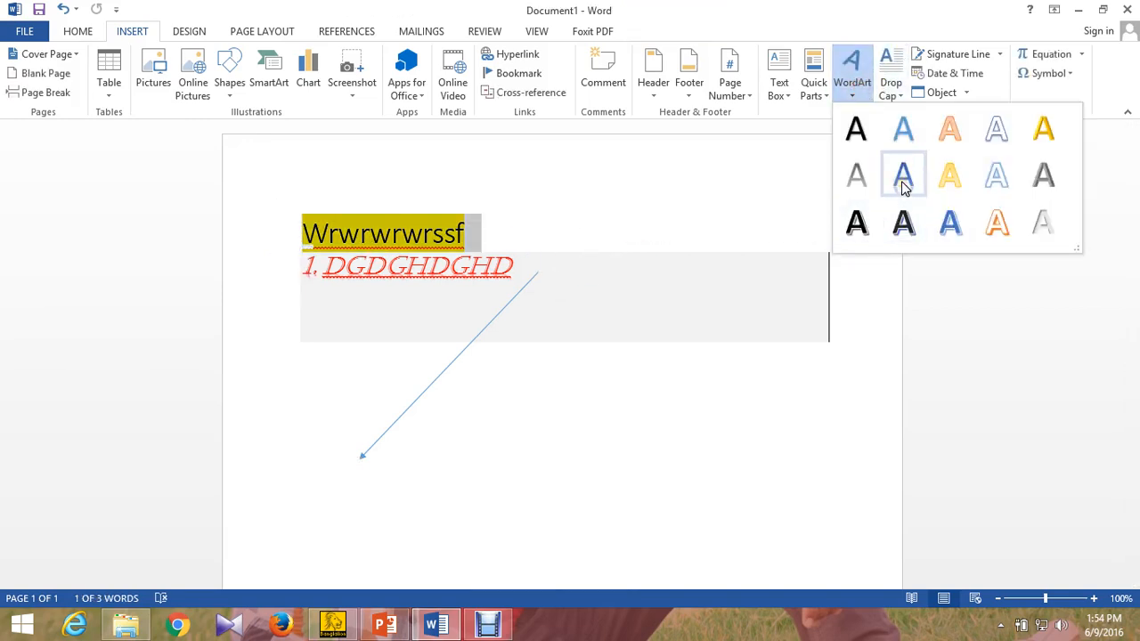
pyautogui.click(903, 185)
pyautogui.click(603, 339)
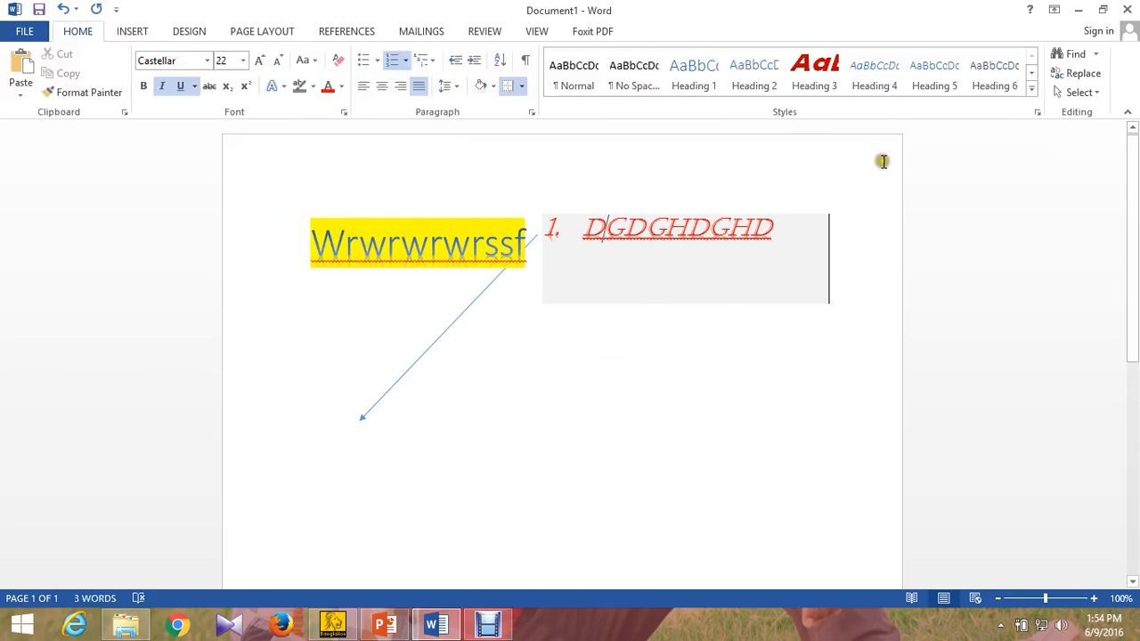
# - Examine the built-in equations and the common symbols that can be inserted
pyautogui.click(129, 33)
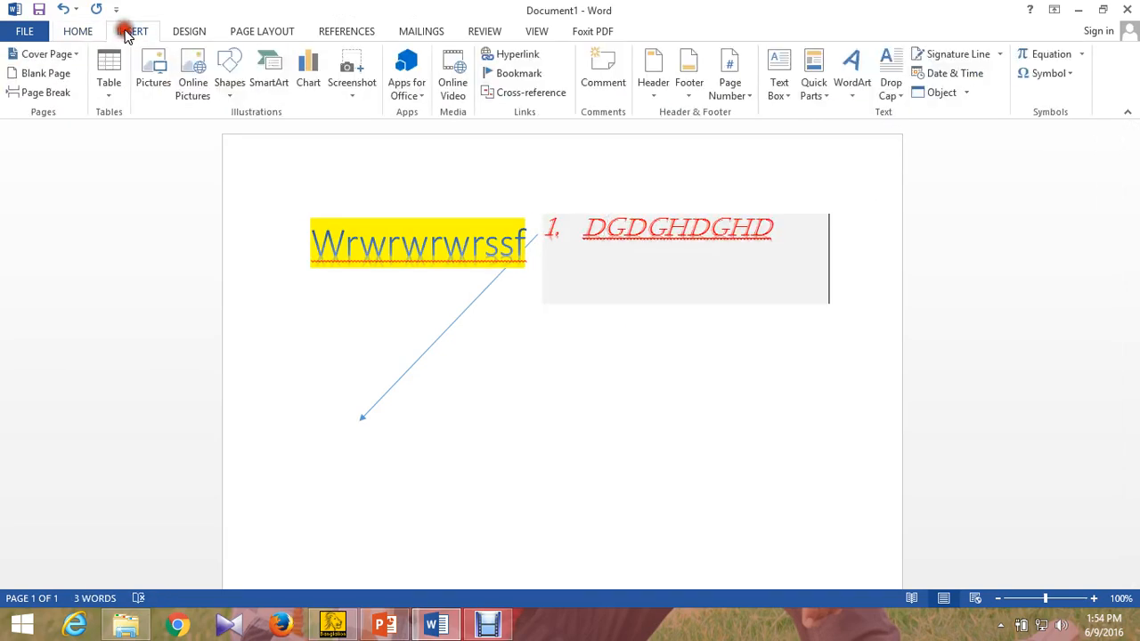
pyautogui.click(1081, 53)
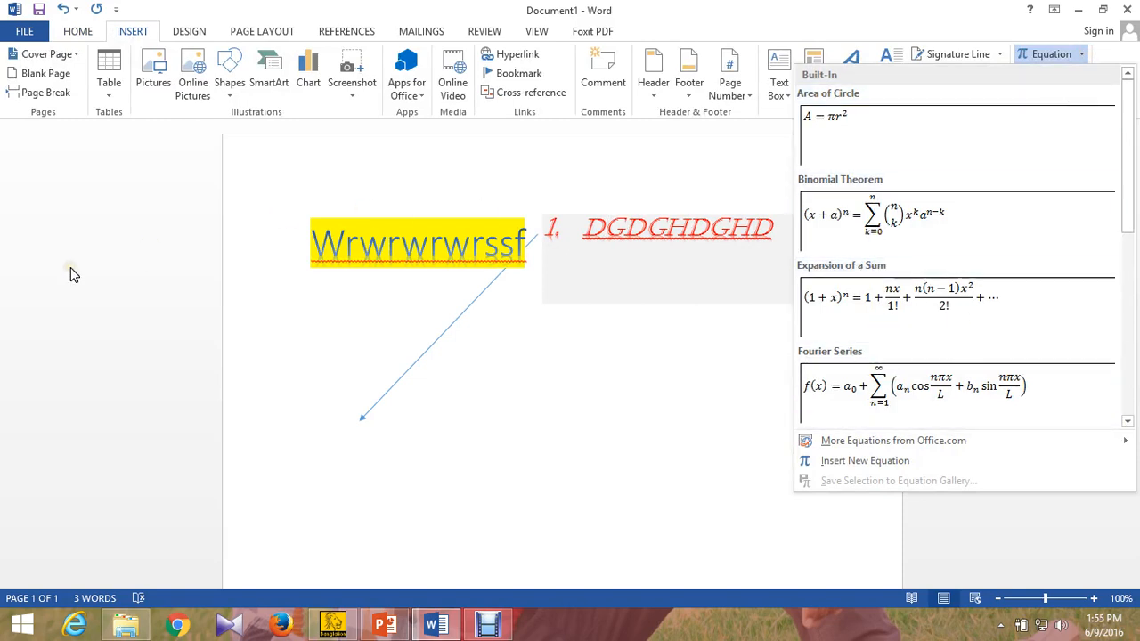
pyautogui.click(158, 303)
pyautogui.click(1082, 55)
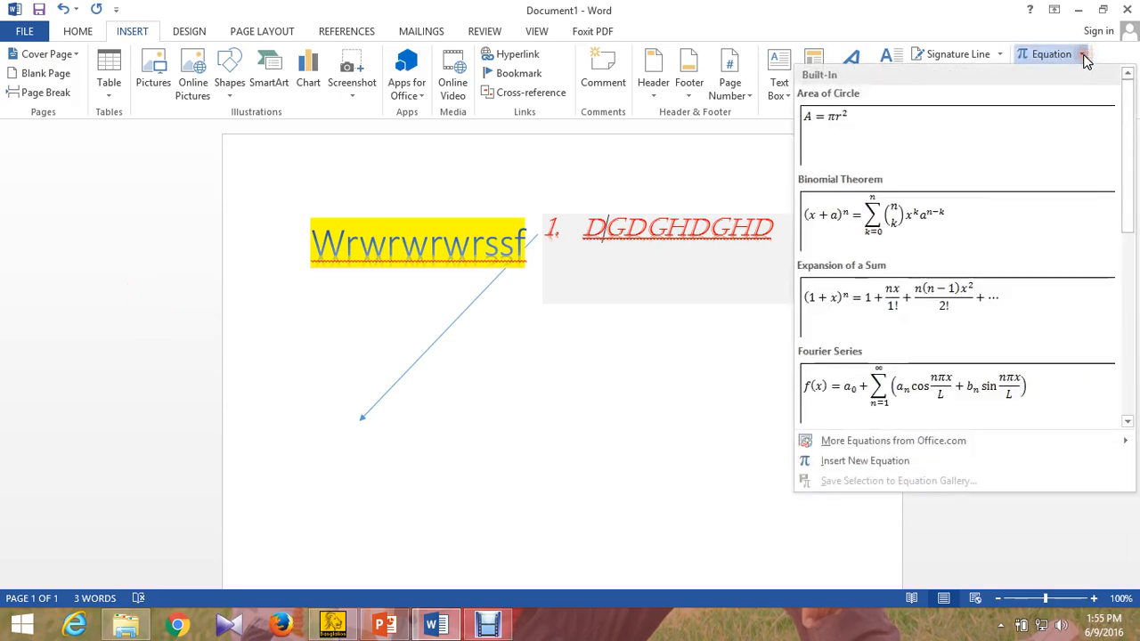
pyautogui.click(164, 236)
pyautogui.click(1070, 75)
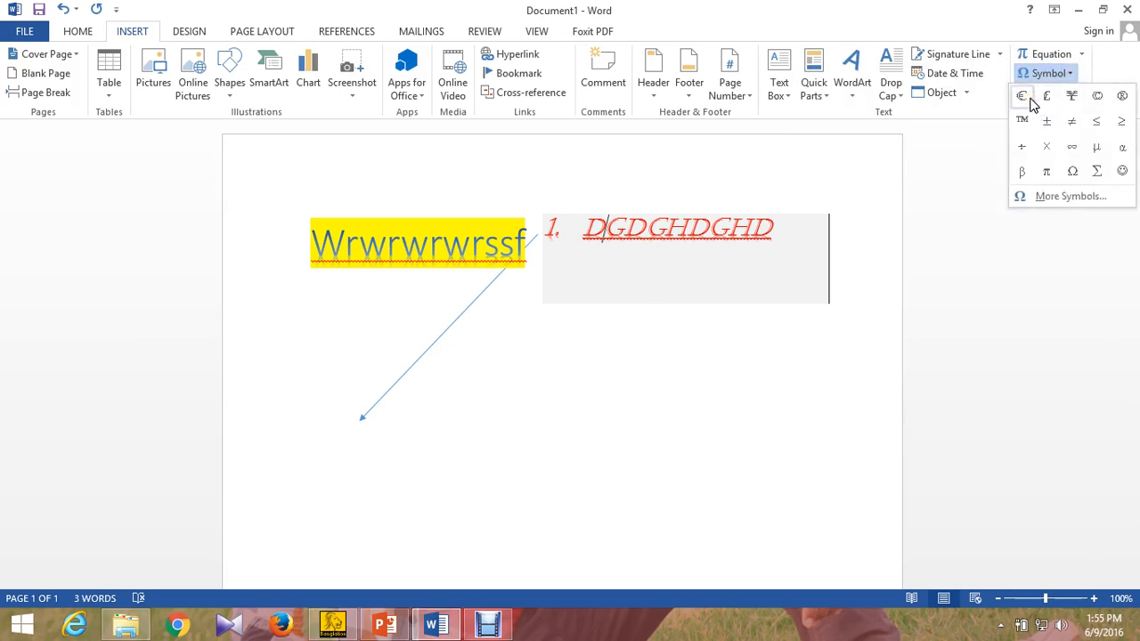
pyautogui.click(112, 209)
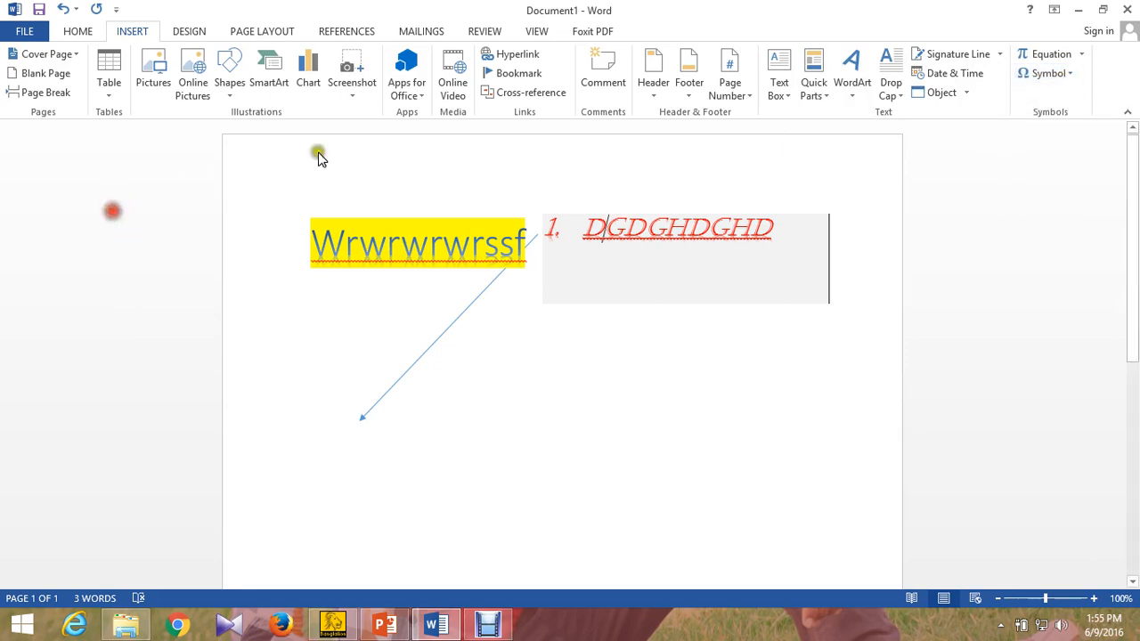
# - Apply the Organic theme to the document
pyautogui.click(190, 32)
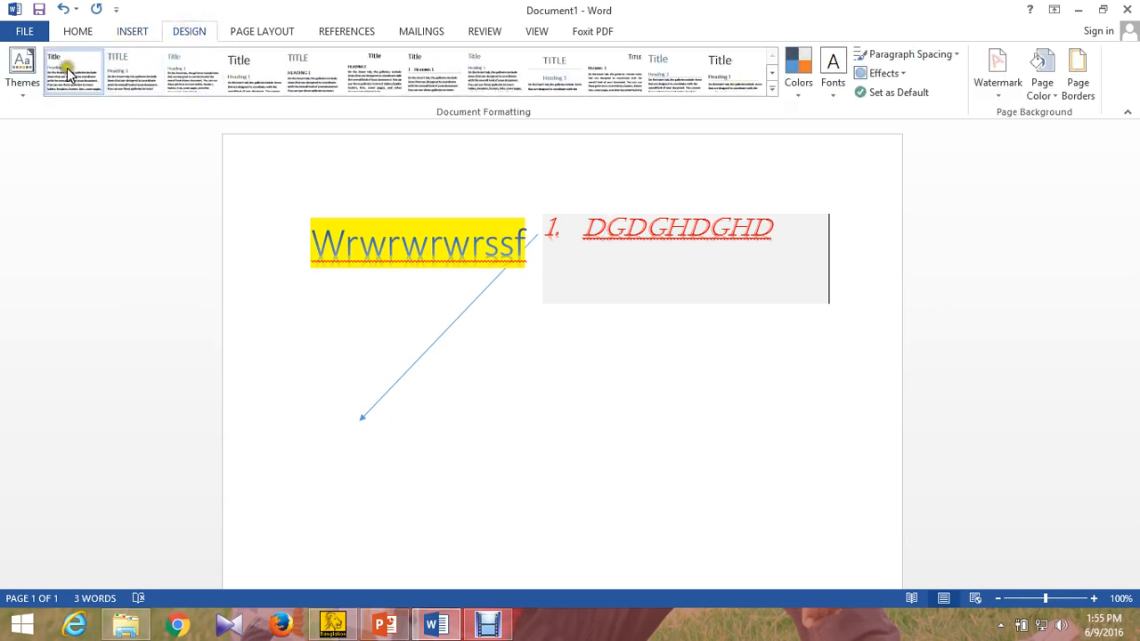
pyautogui.click(13, 92)
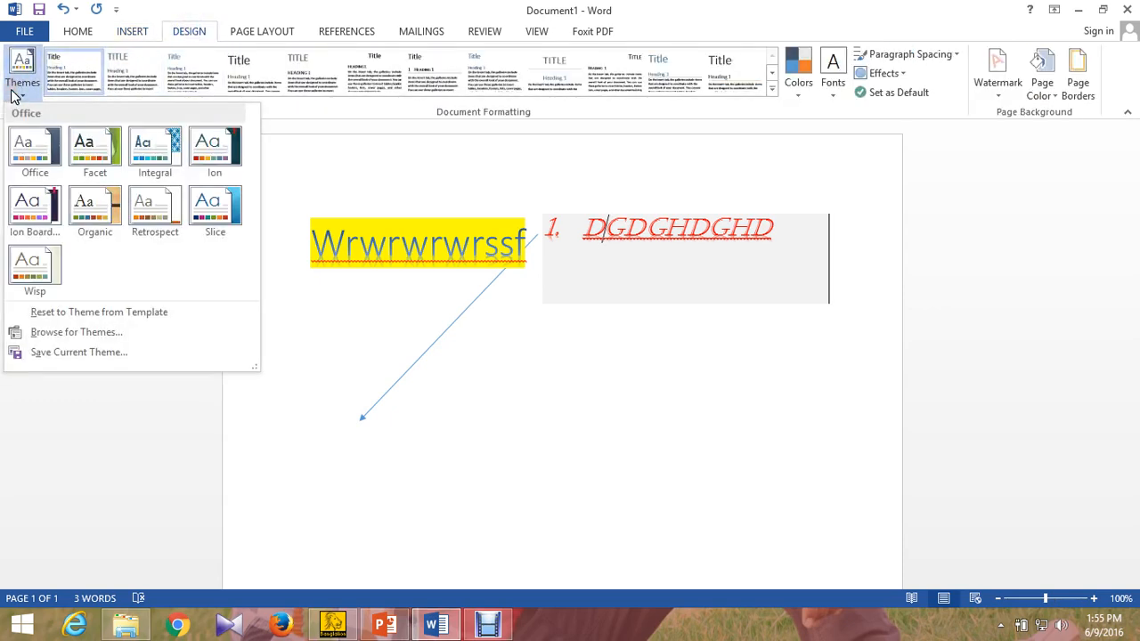
pyautogui.click(105, 198)
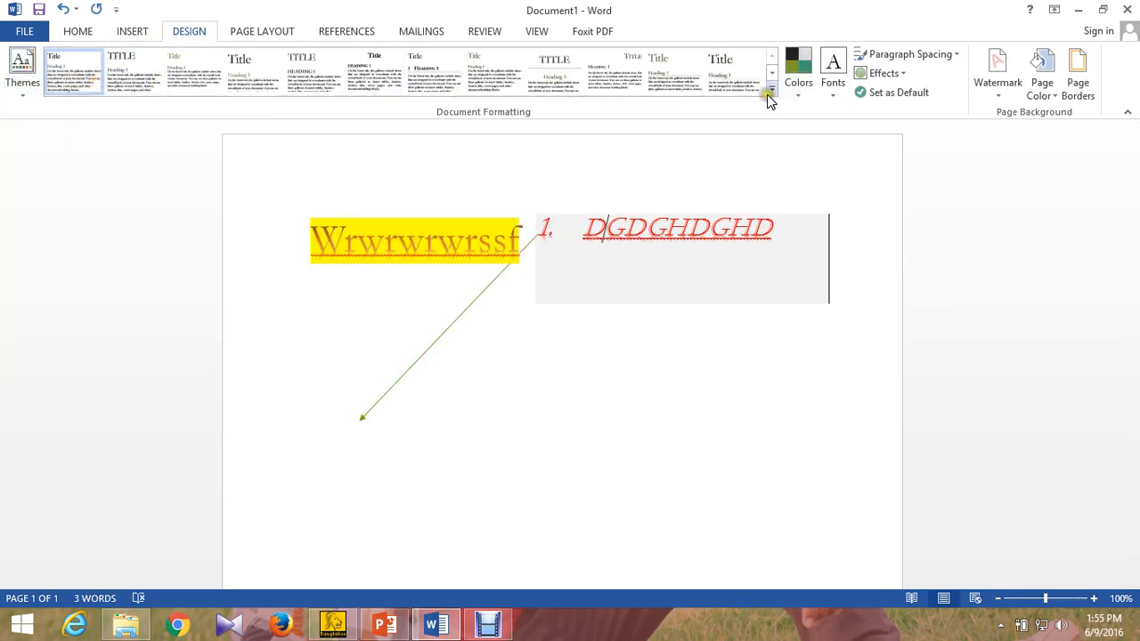
# - Preview the theme color sets without applying one, and set the document's theme fonts to Franklin Gothic
pyautogui.click(799, 82)
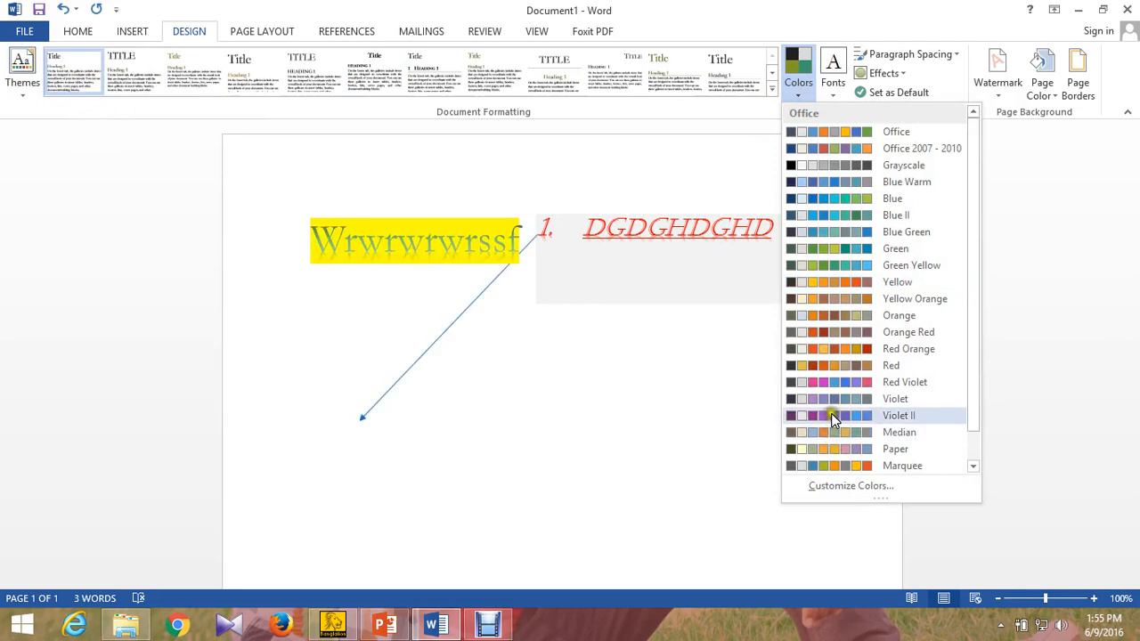
pyautogui.scroll(-2, 854, 187)
pyautogui.scroll(2, 854, 371)
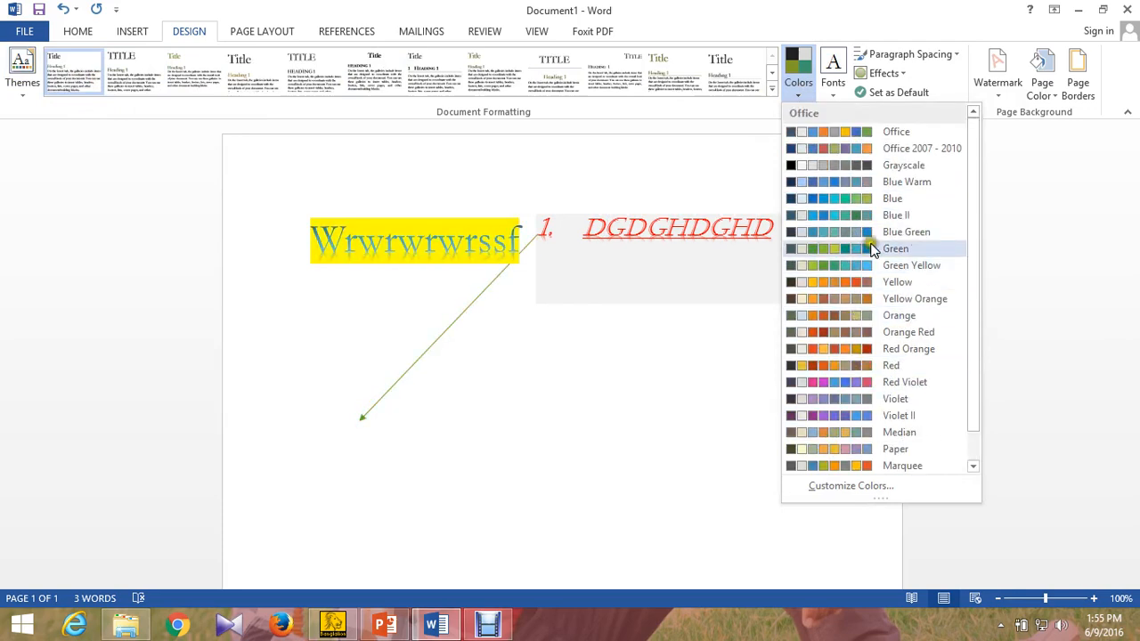
pyautogui.click(72, 281)
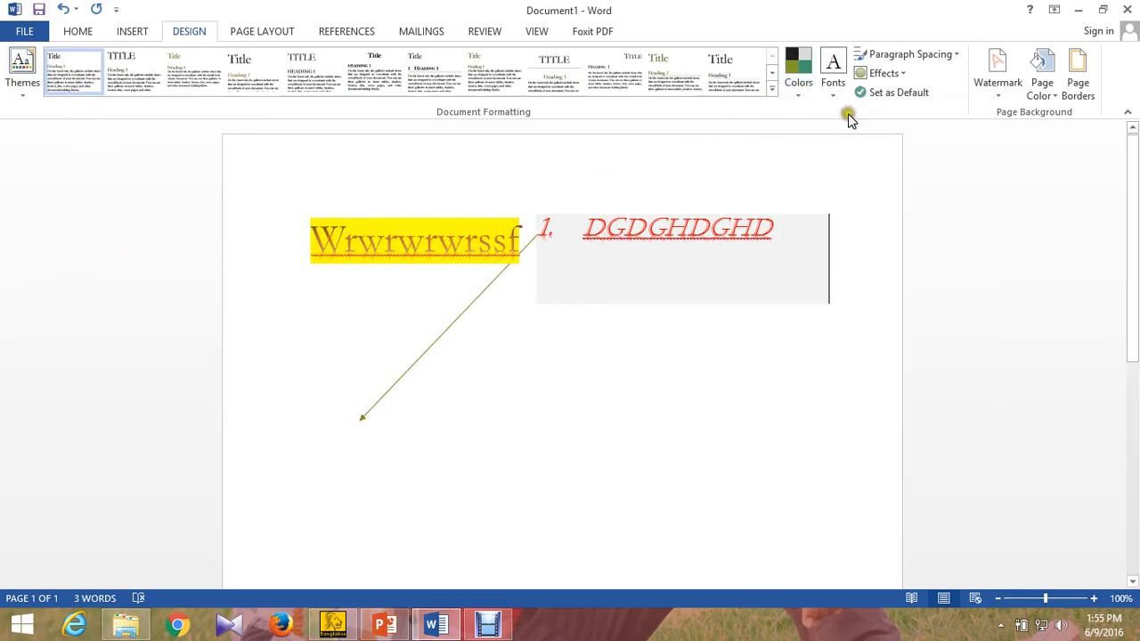
pyautogui.click(834, 87)
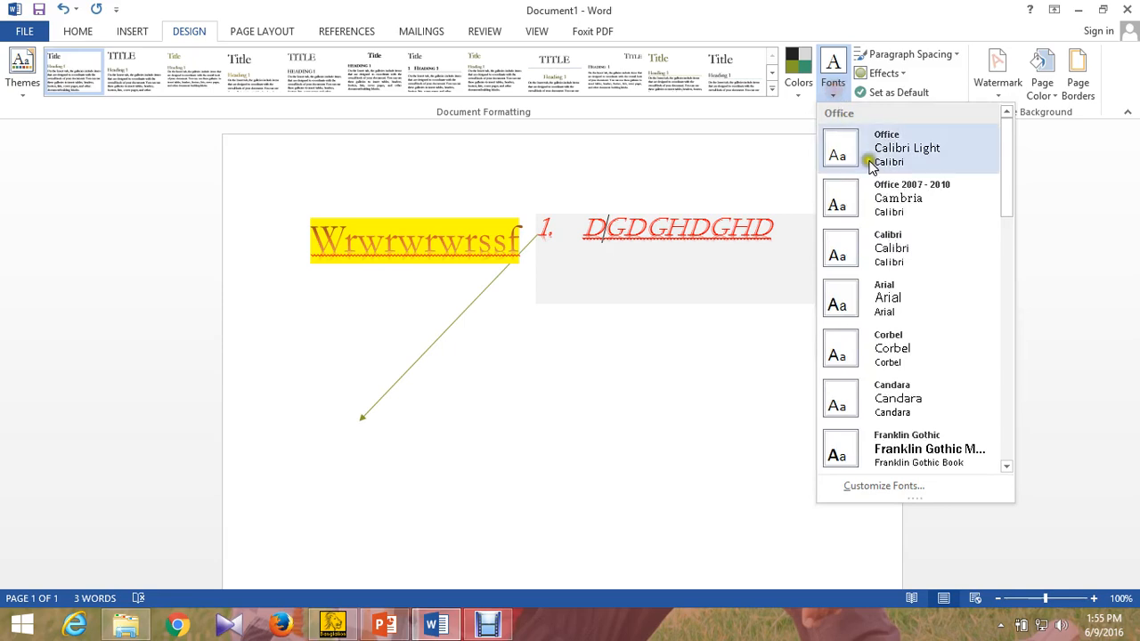
pyautogui.click(893, 460)
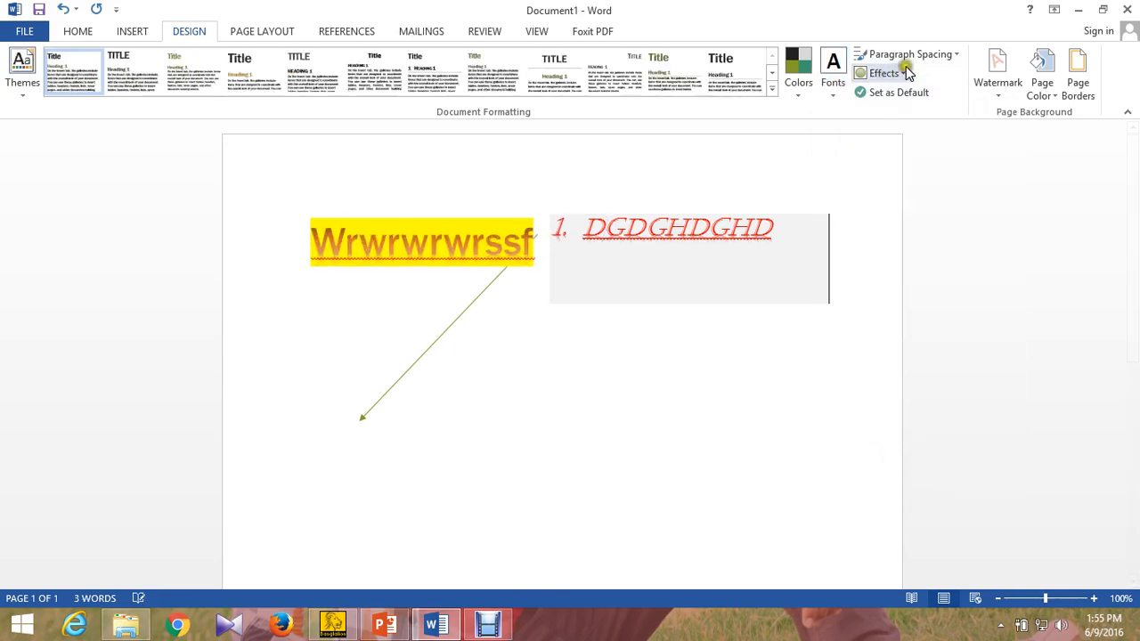
# - Examine the paragraph spacing presets, the theme effects and the built-in watermarks without applying any
pyautogui.click(954, 55)
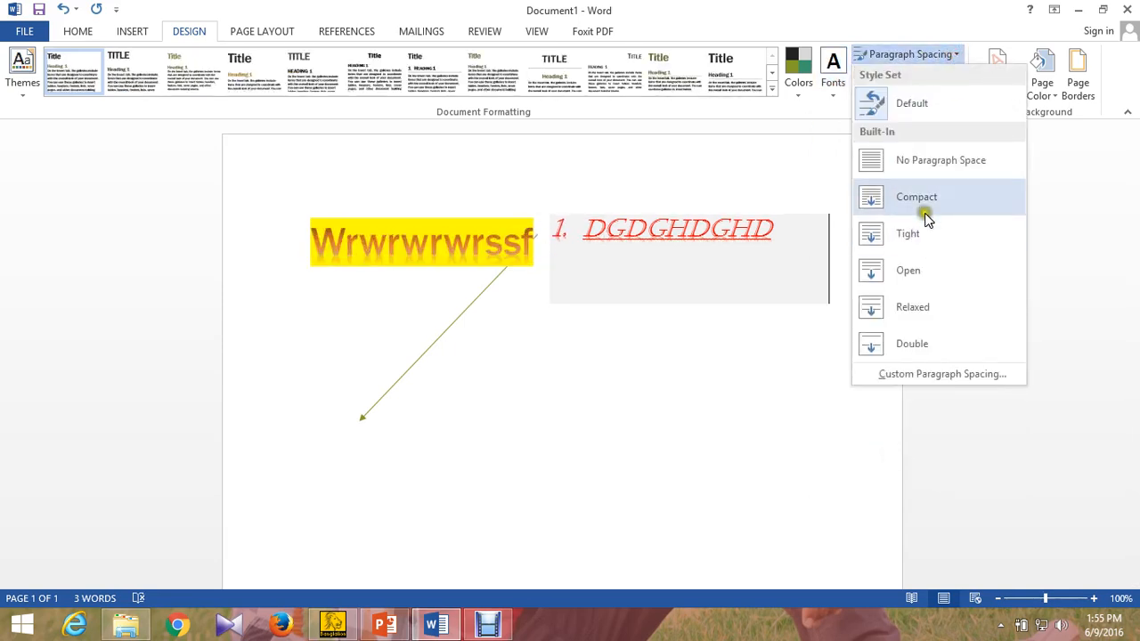
pyautogui.click(1072, 224)
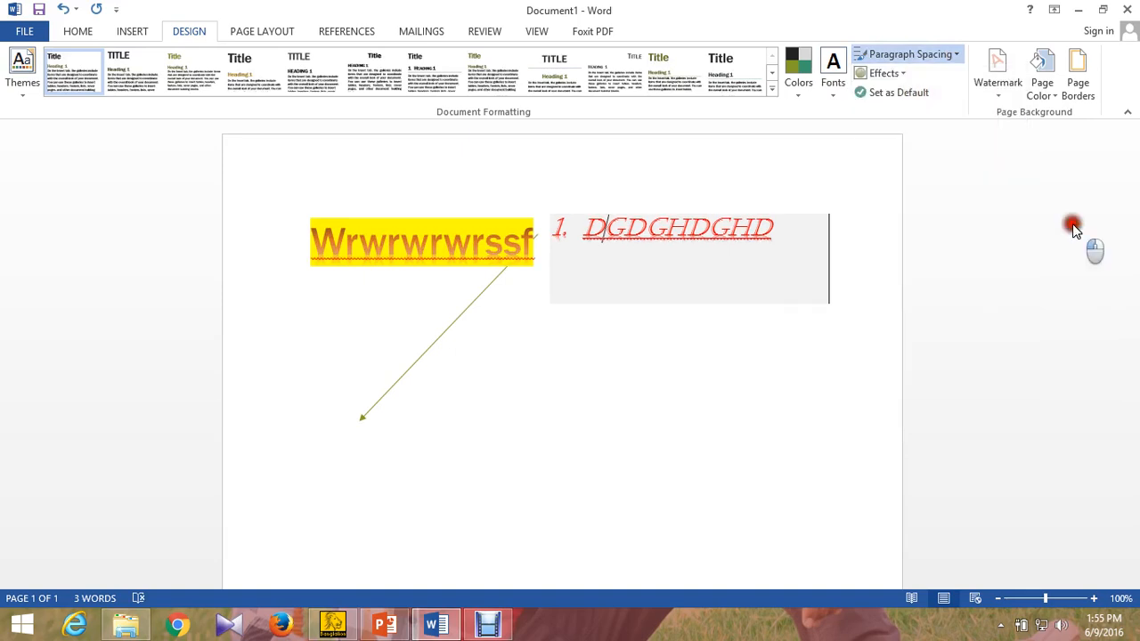
pyautogui.click(884, 73)
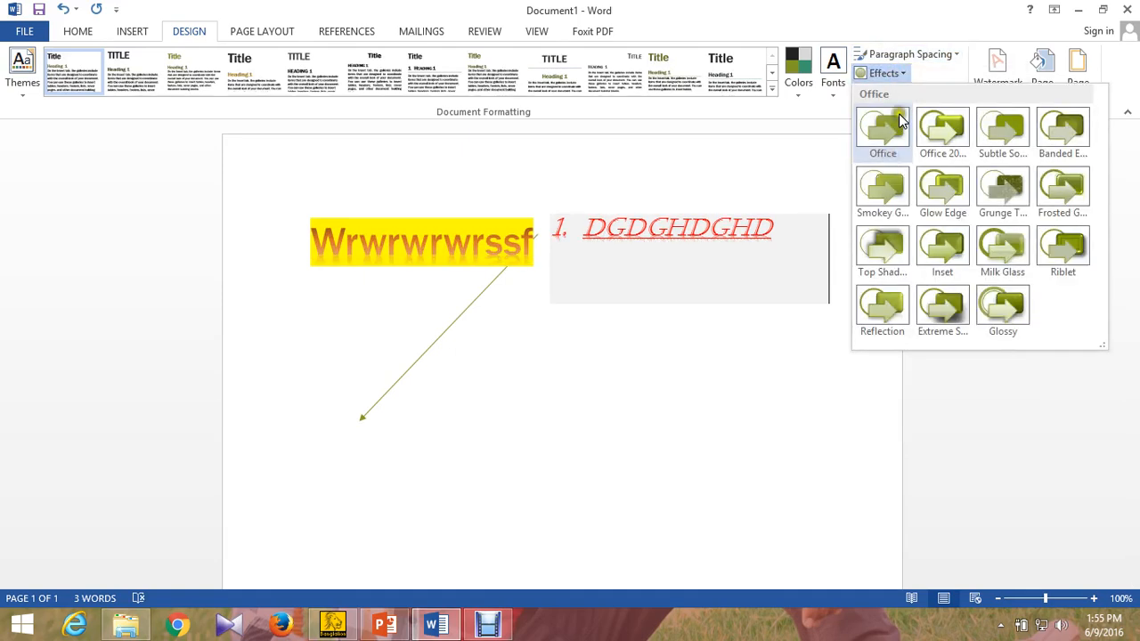
pyautogui.click(968, 403)
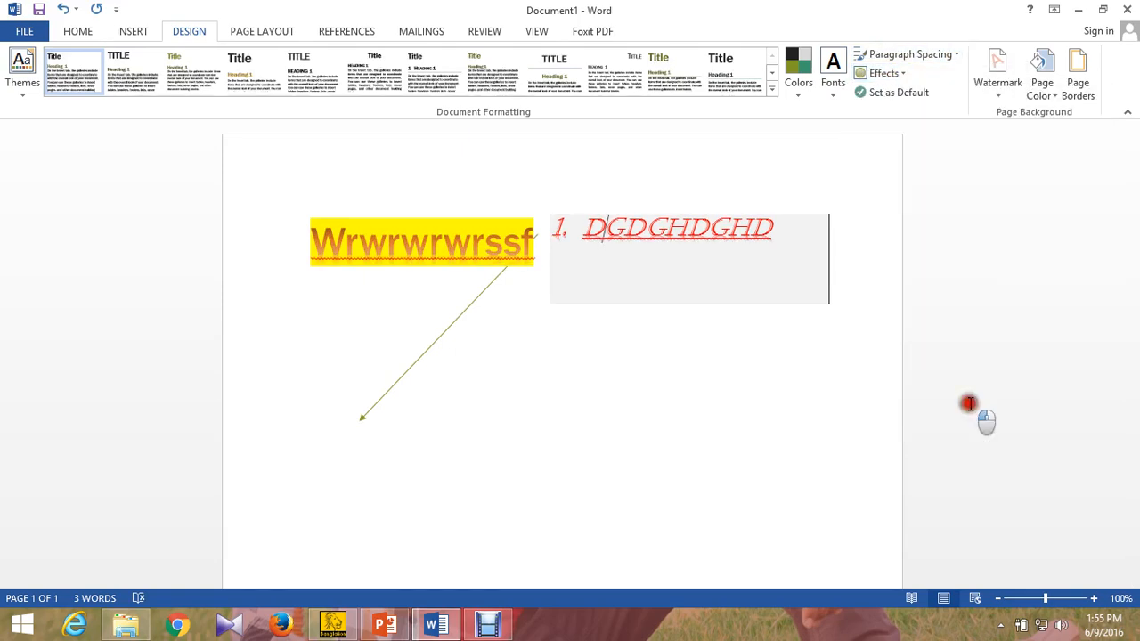
pyautogui.click(996, 95)
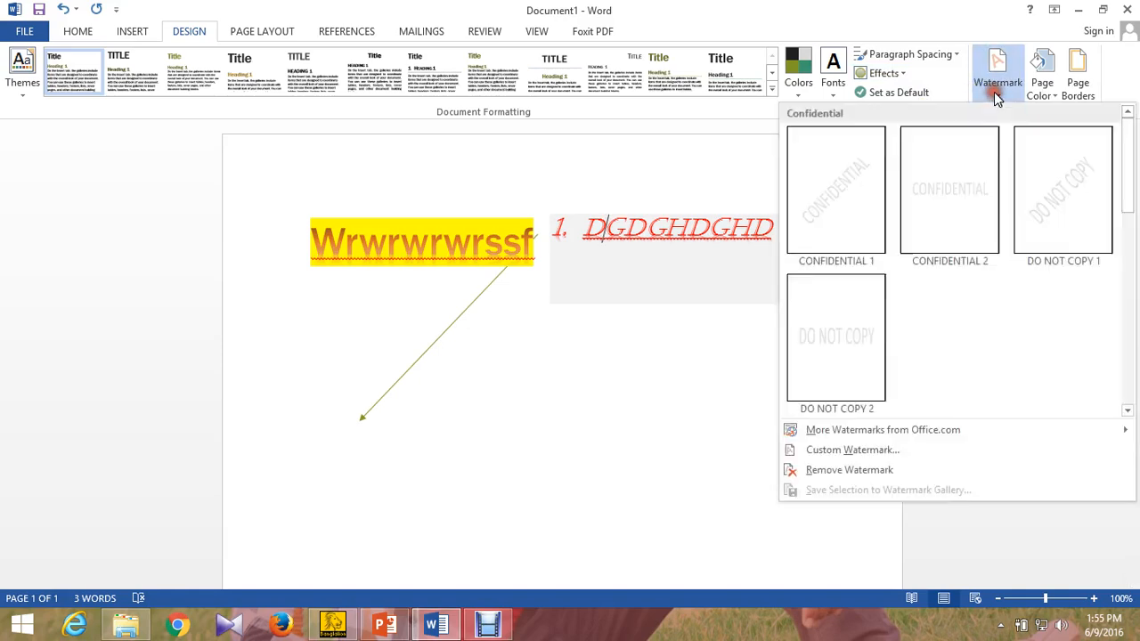
# - Add the CONFIDENTIAL 1 diagonal watermark to the document page
pyautogui.click(828, 220)
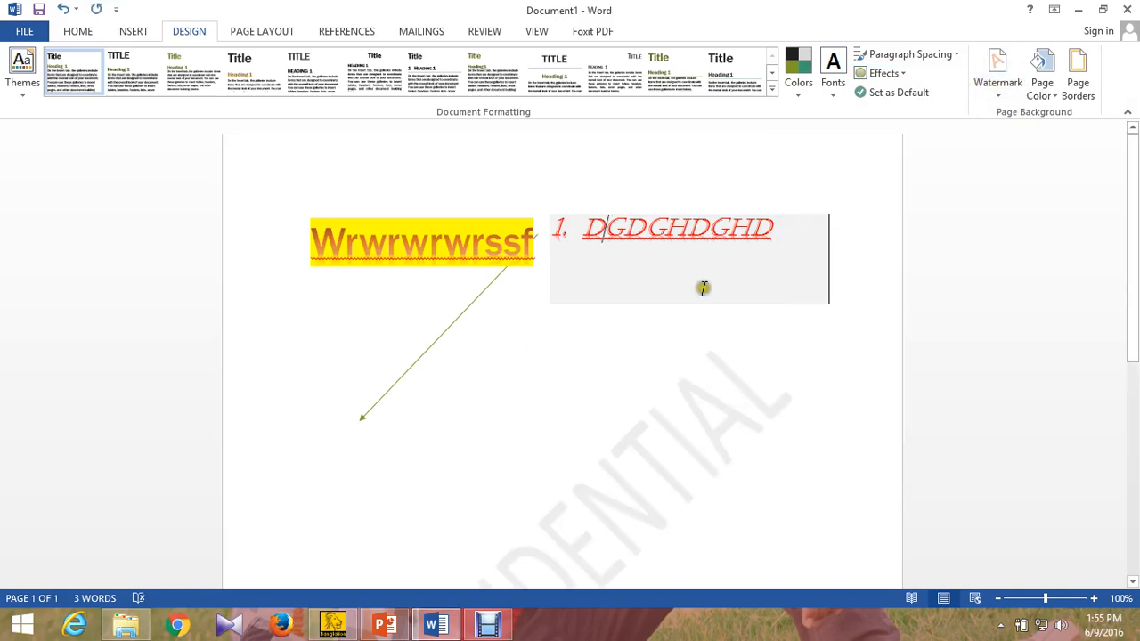
pyautogui.scroll(-5, 699, 303)
pyautogui.scroll(5, 857, 300)
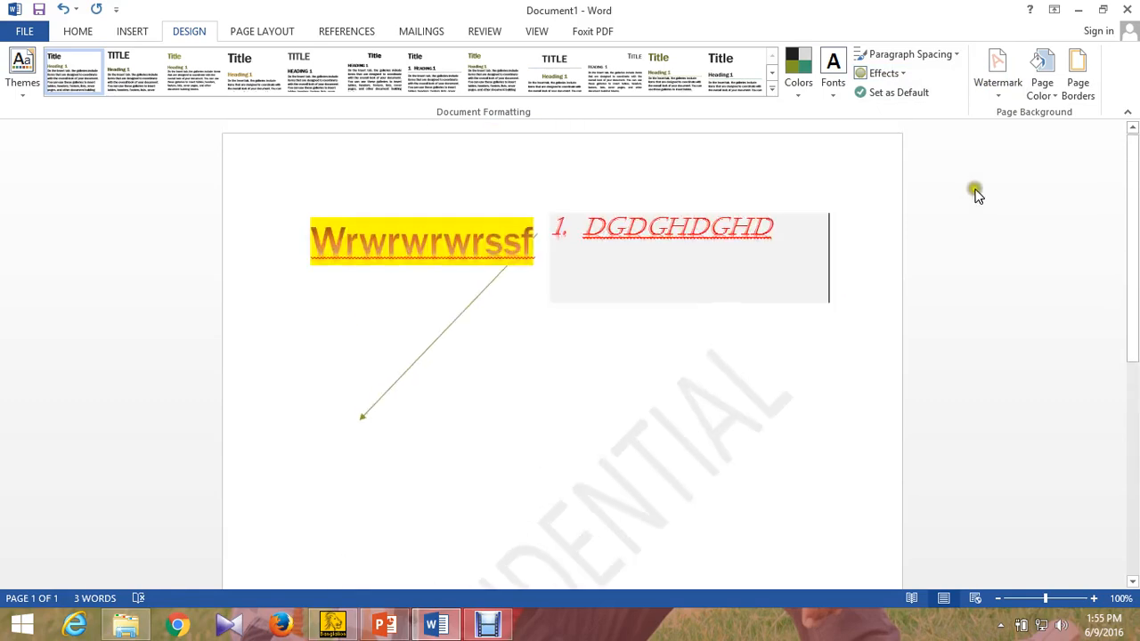
pyautogui.click(997, 85)
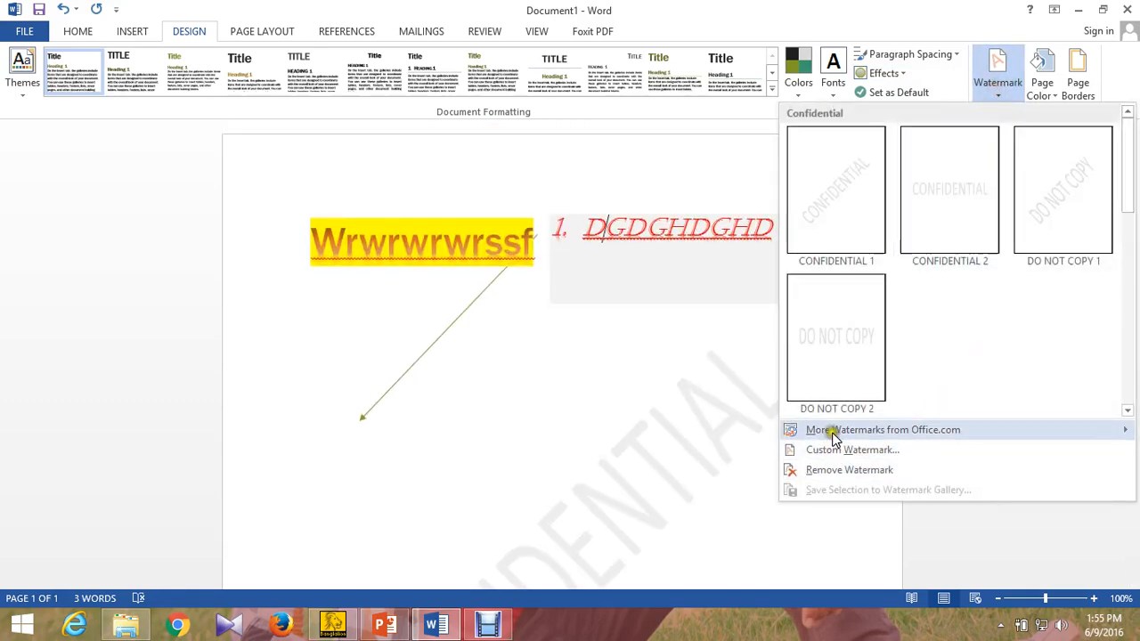
pyautogui.moveTo(900, 434)
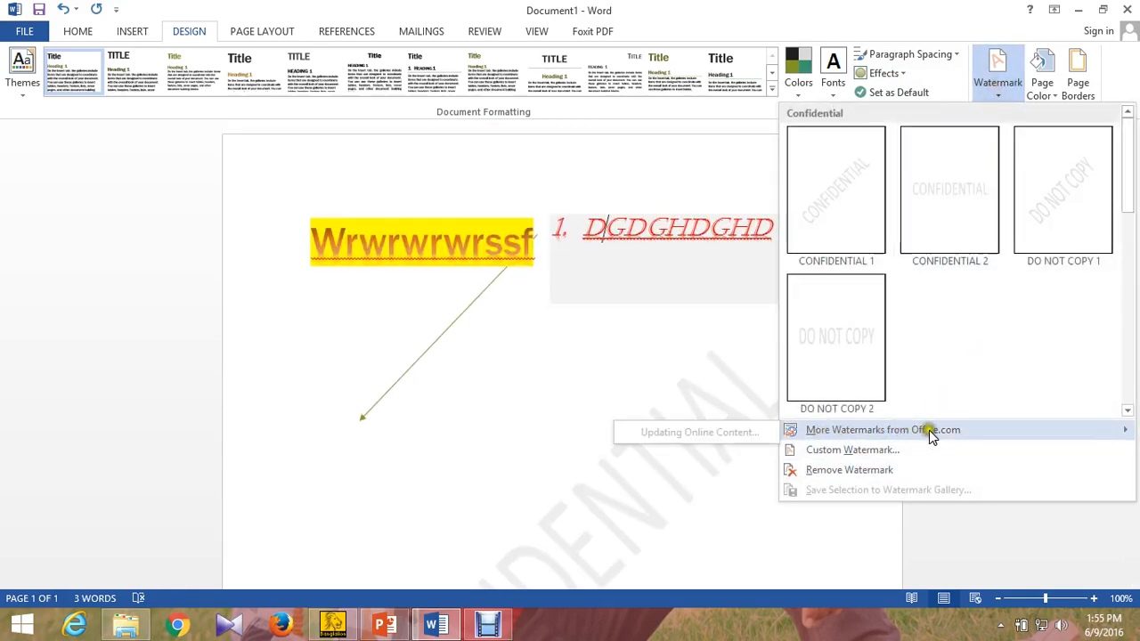
pyautogui.click(898, 452)
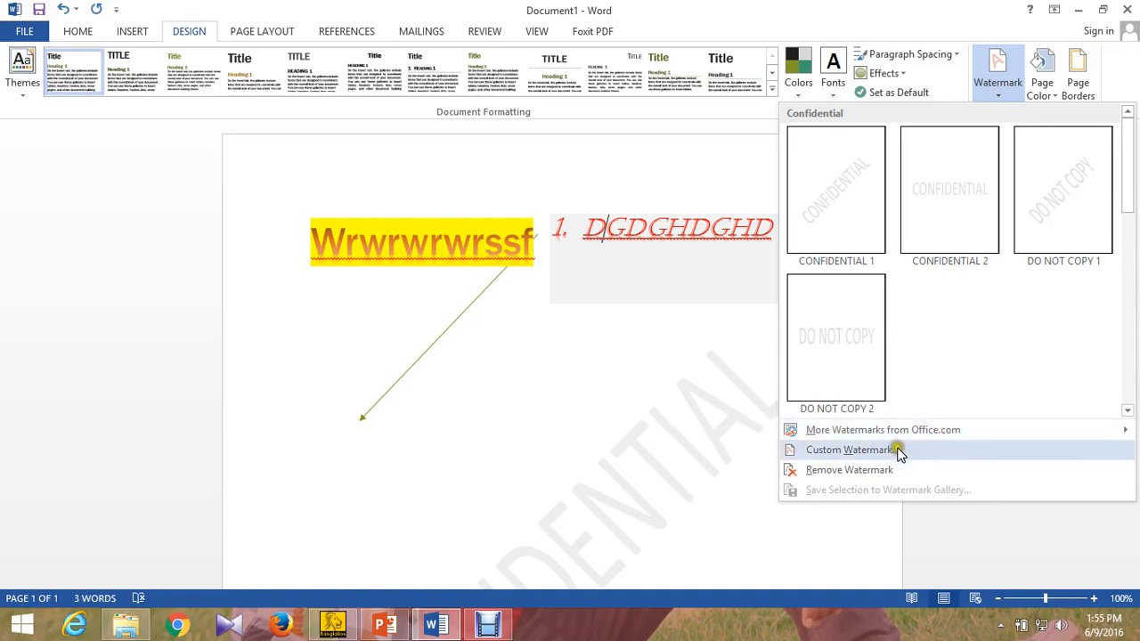
# - Set the page color to a dark red theme shade and add a 3-D page border to the whole document
pyautogui.click(1044, 89)
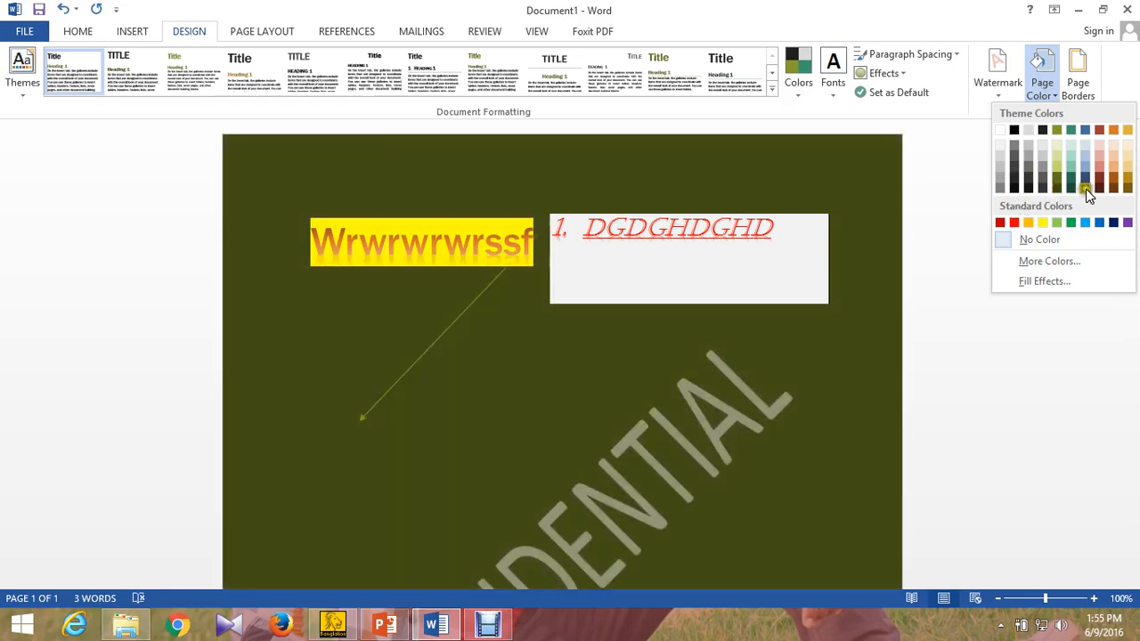
pyautogui.click(1099, 181)
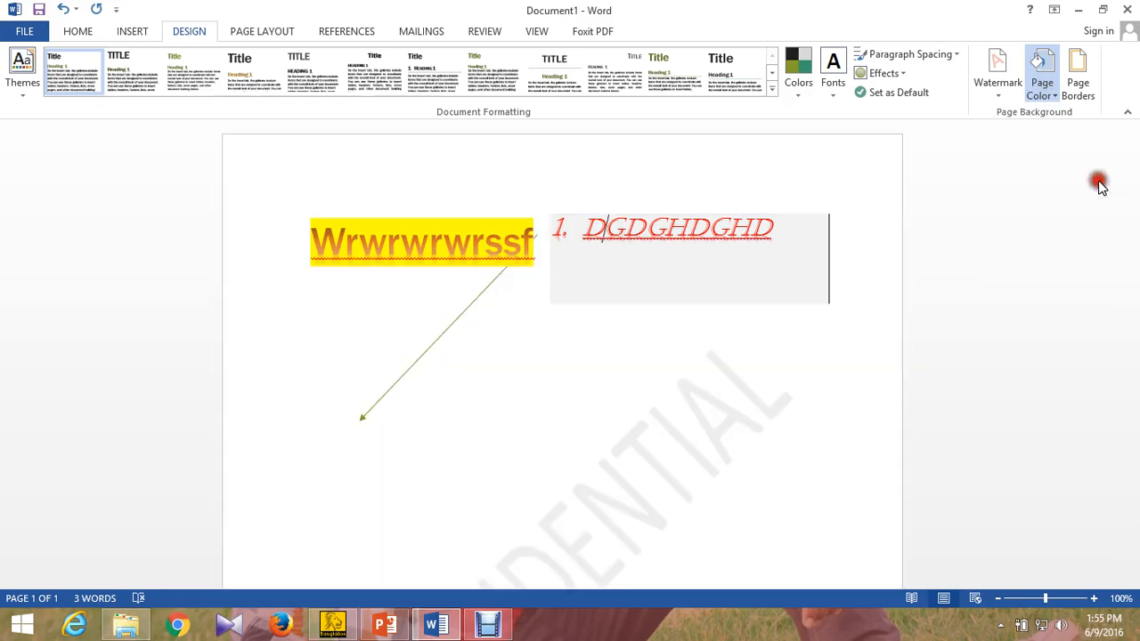
pyautogui.click(1080, 85)
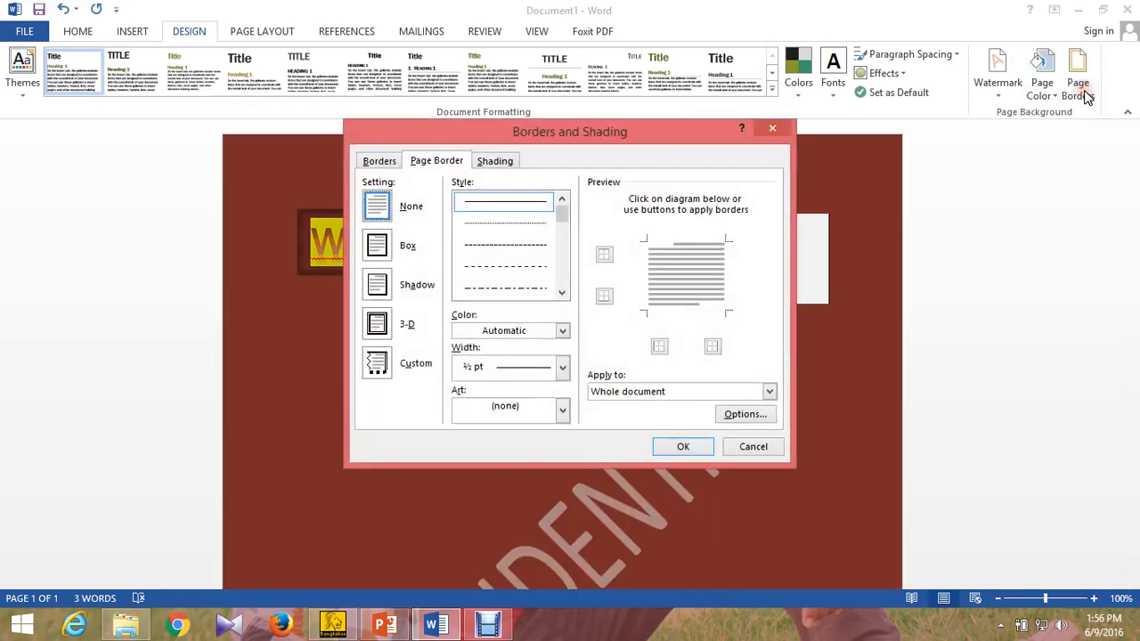
pyautogui.click(378, 324)
pyautogui.click(675, 447)
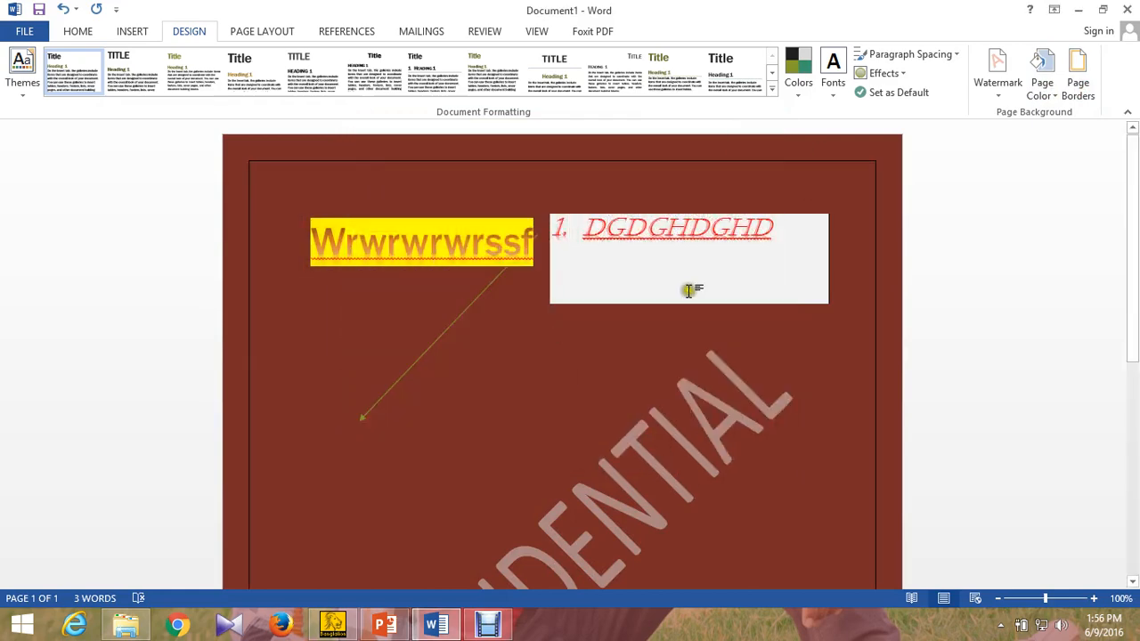
pyautogui.scroll(-5, 677, 303)
pyautogui.scroll(5, 537, 359)
# - Apply the Normal margins preset and switch the page orientation to Landscape
pyautogui.click(249, 31)
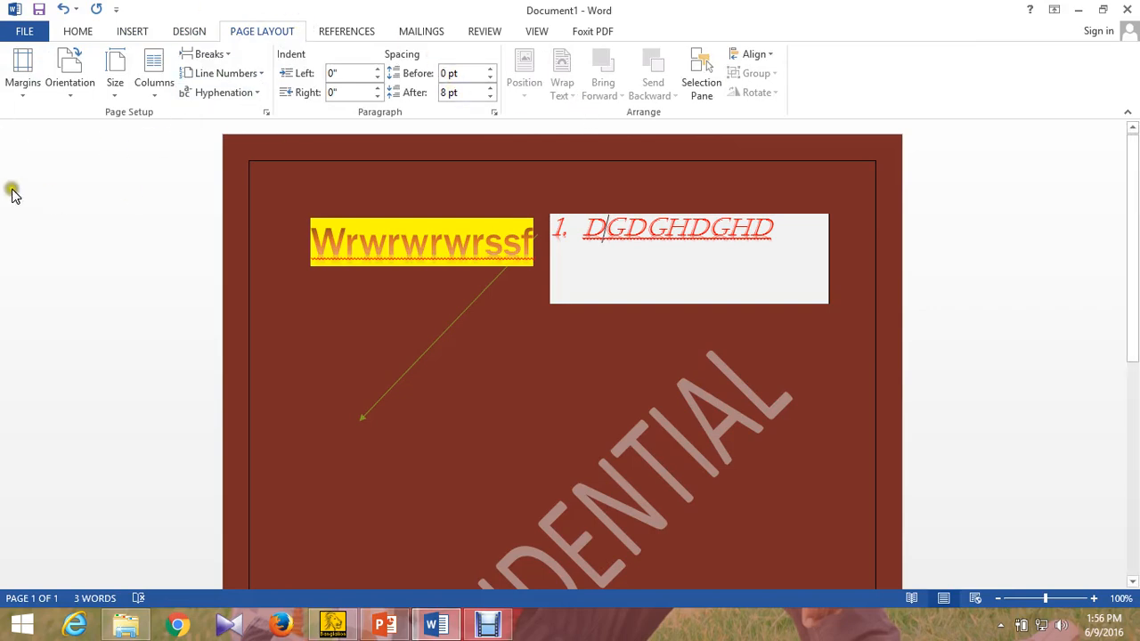
pyautogui.click(29, 96)
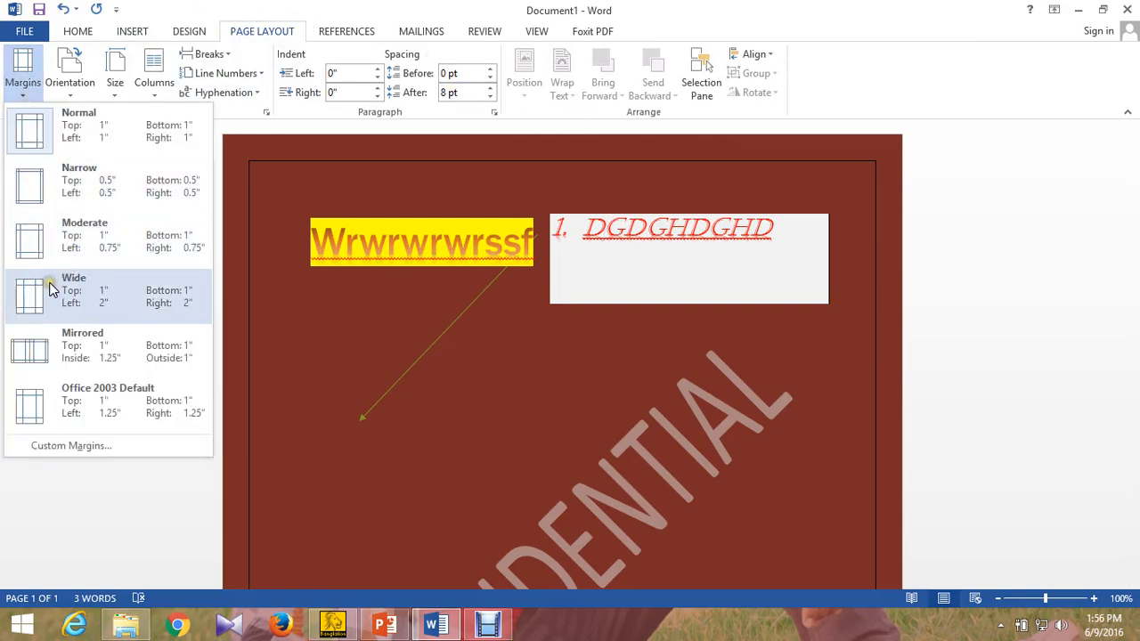
pyautogui.click(76, 116)
pyautogui.click(69, 85)
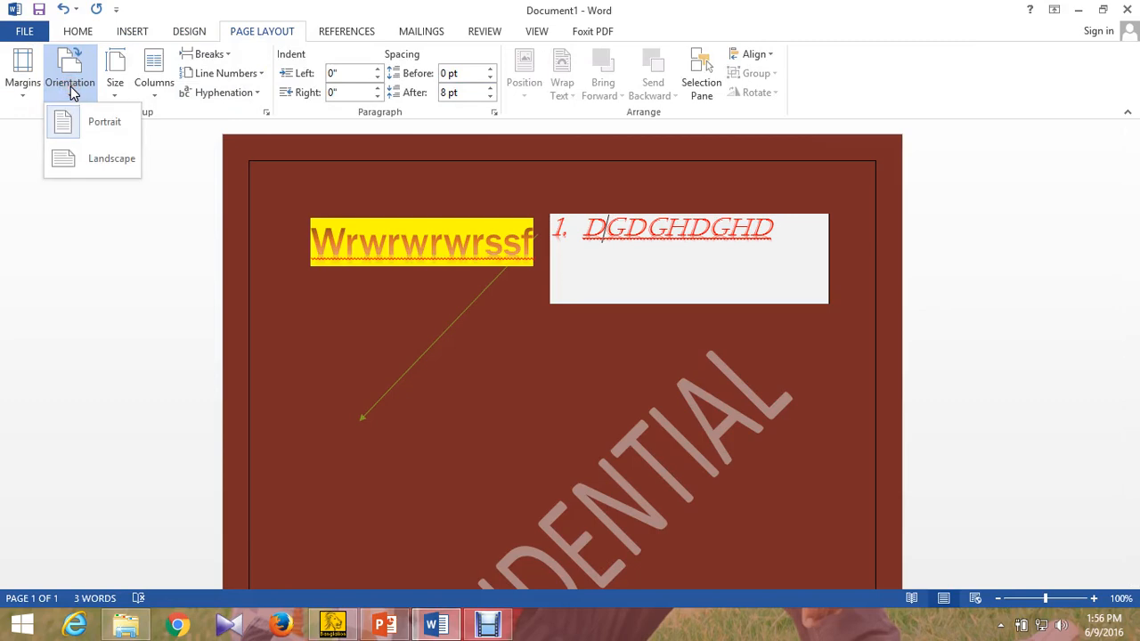
pyautogui.click(99, 159)
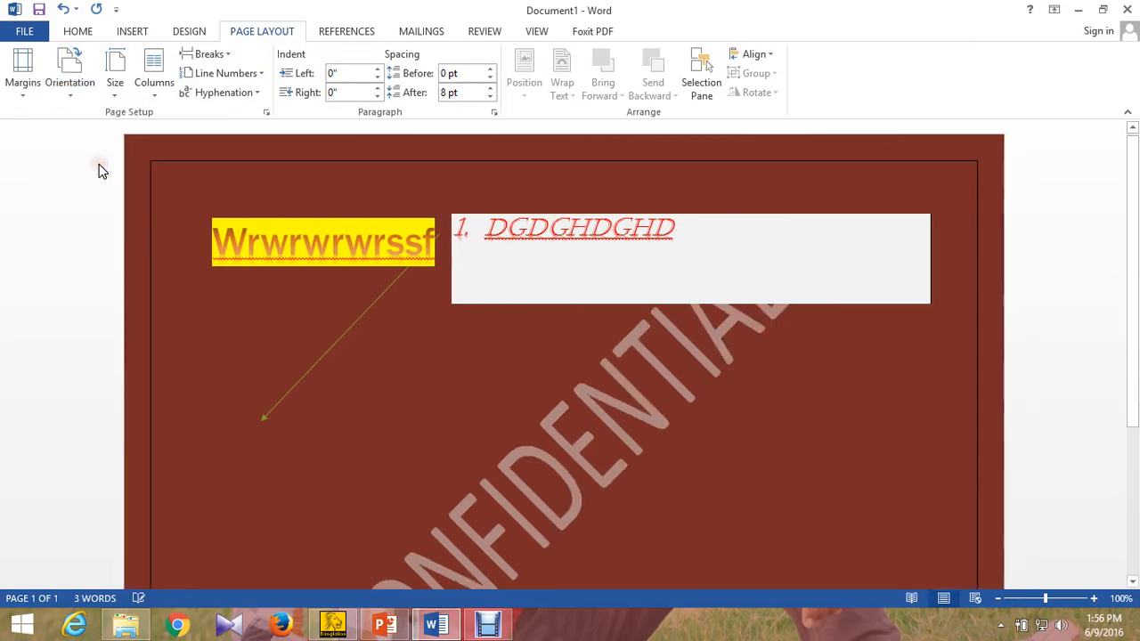
# - Set the paper size to Tabloid (11" x 17") and apply the Left column layout
pyautogui.click(115, 84)
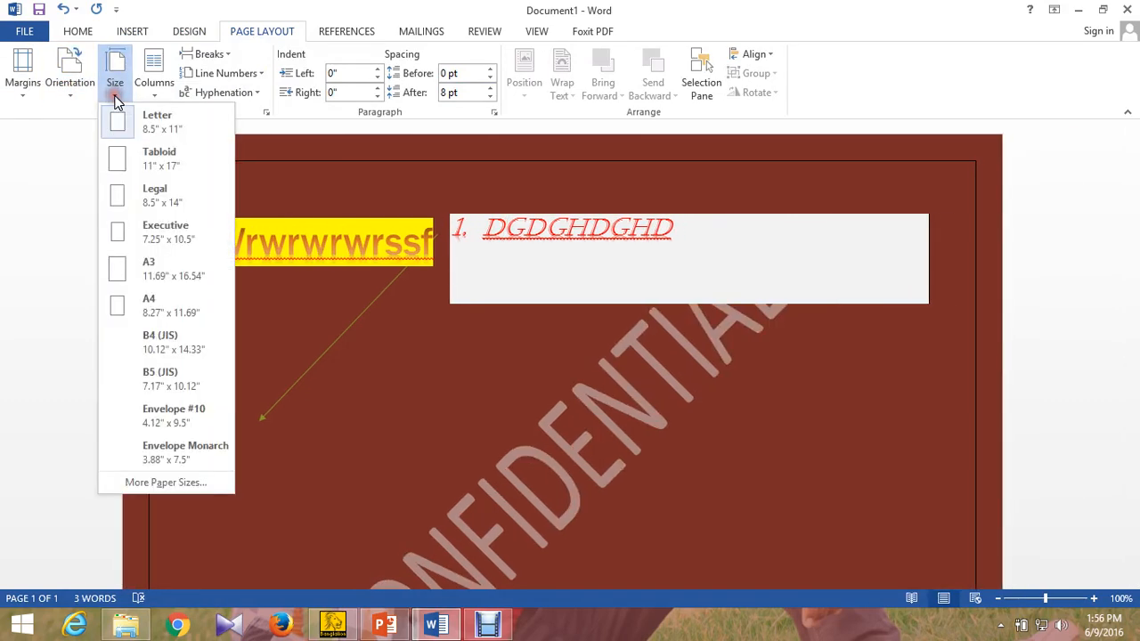
pyautogui.click(170, 167)
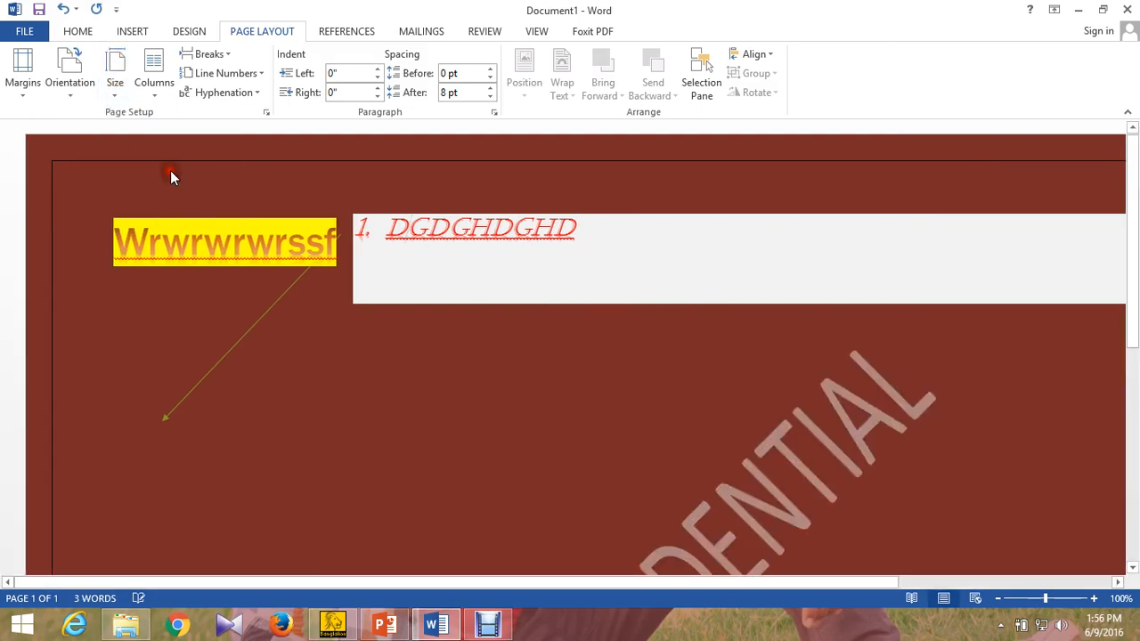
pyautogui.click(155, 89)
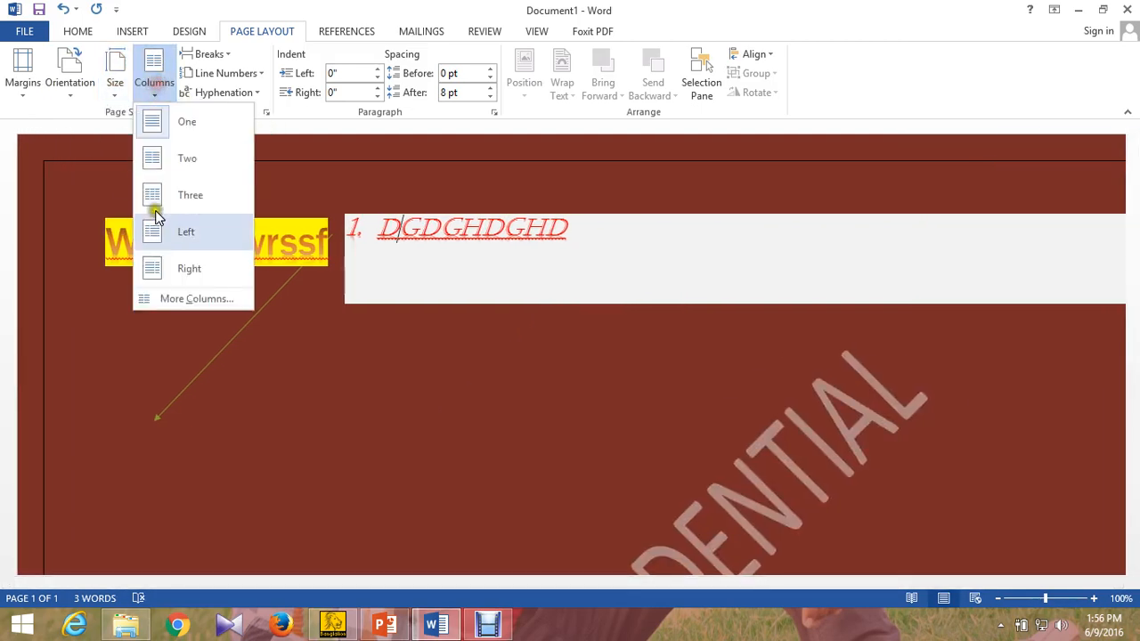
pyautogui.click(191, 231)
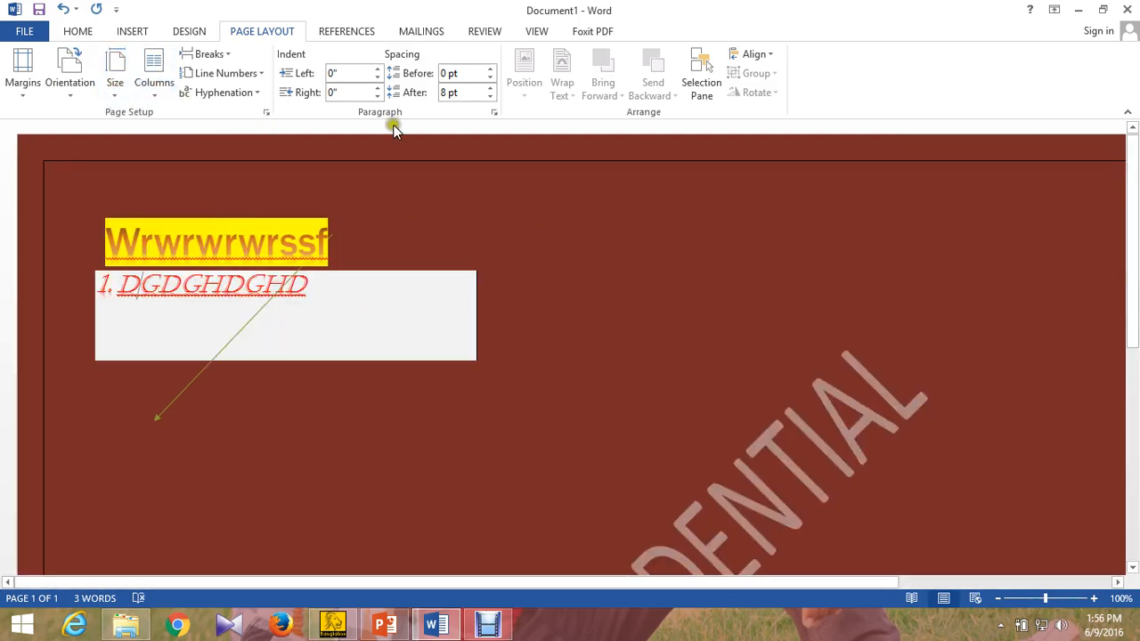
pyautogui.click(154, 89)
pyautogui.click(14, 241)
pyautogui.click(224, 55)
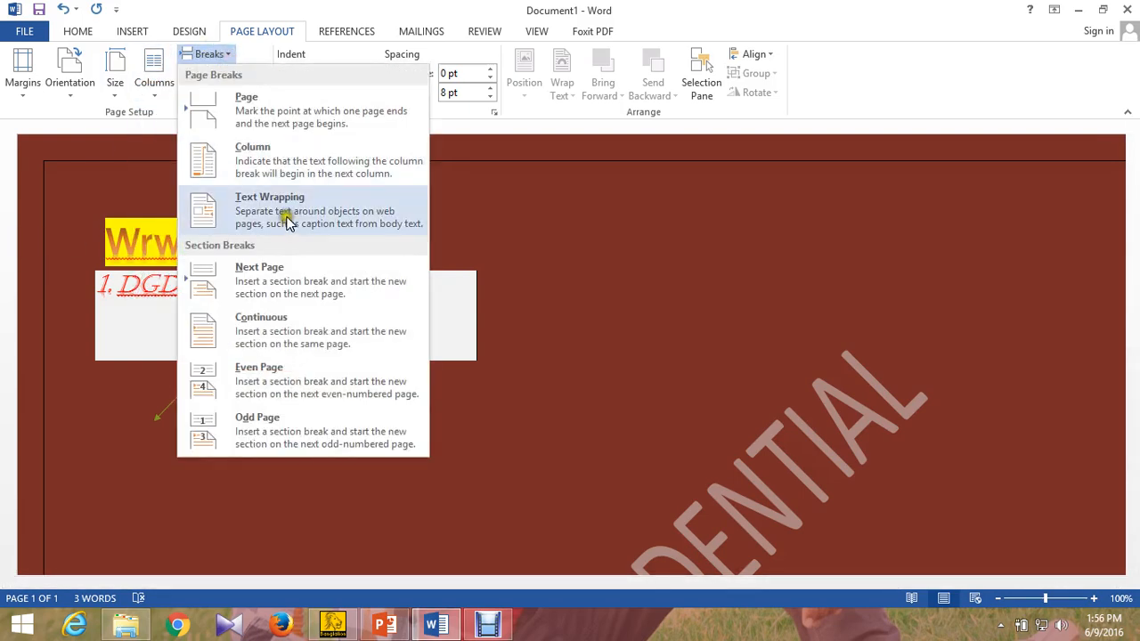
pyautogui.click(2, 296)
pyautogui.click(223, 54)
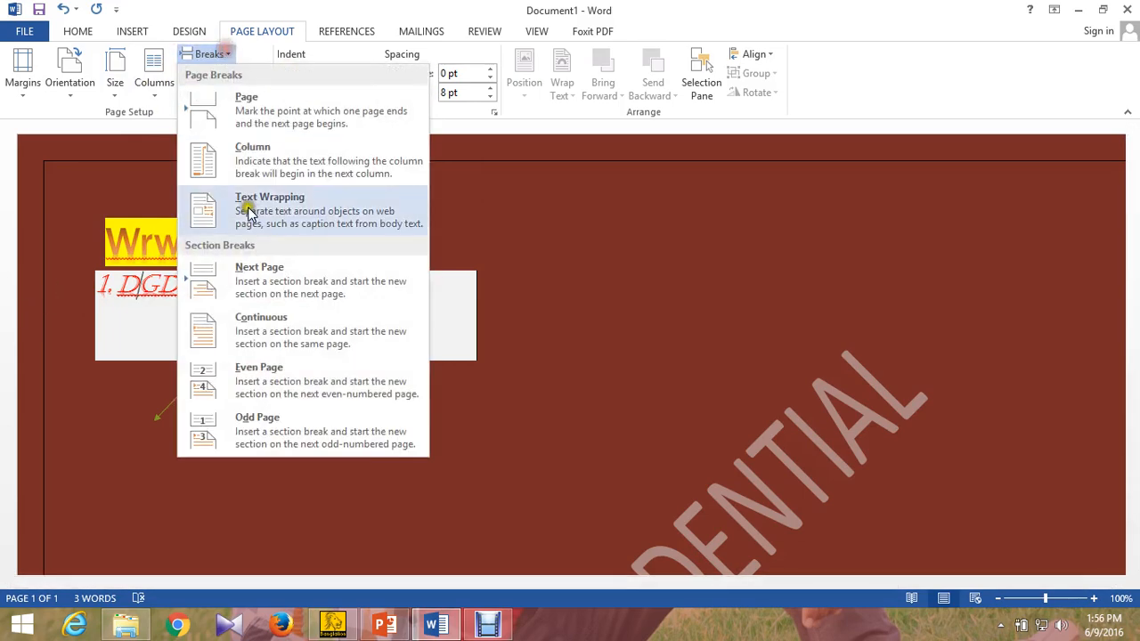
pyautogui.click(7, 267)
pyautogui.click(261, 75)
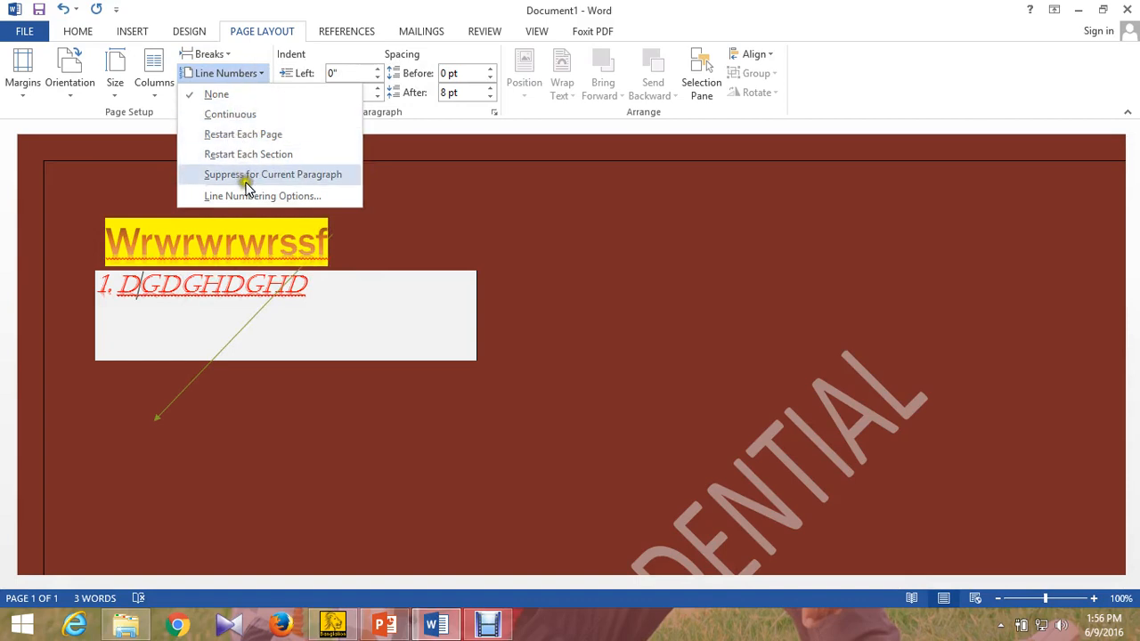
pyautogui.click(9, 232)
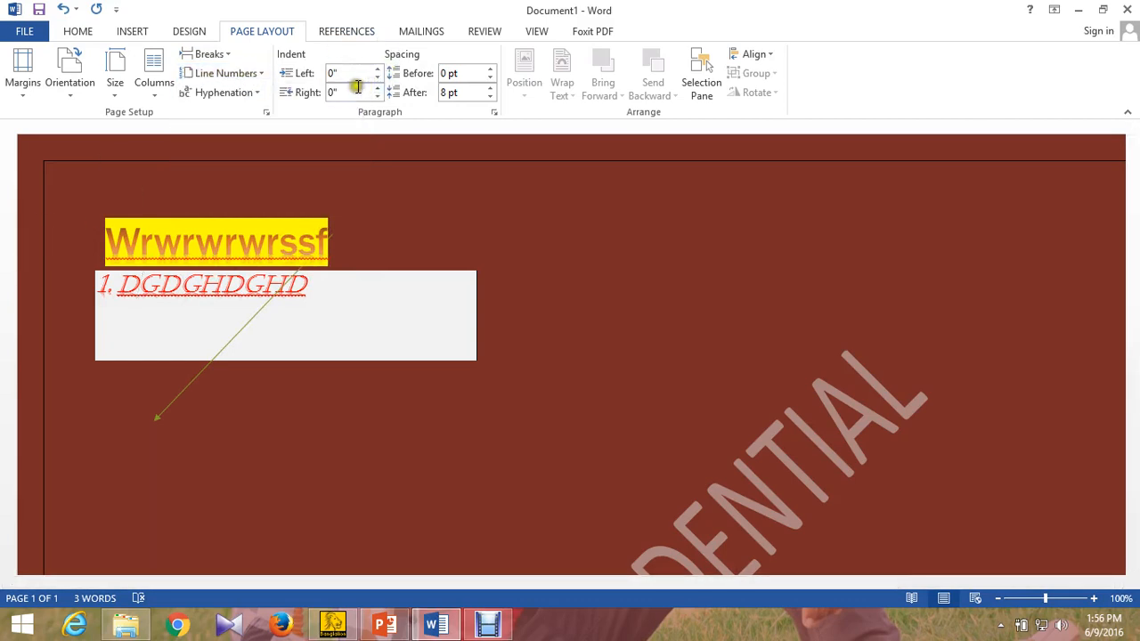
# - Set the numbered paragraph's left and right indents to -0.1" and its spacing to Auto before and 6 pt after
pyautogui.click(380, 77)
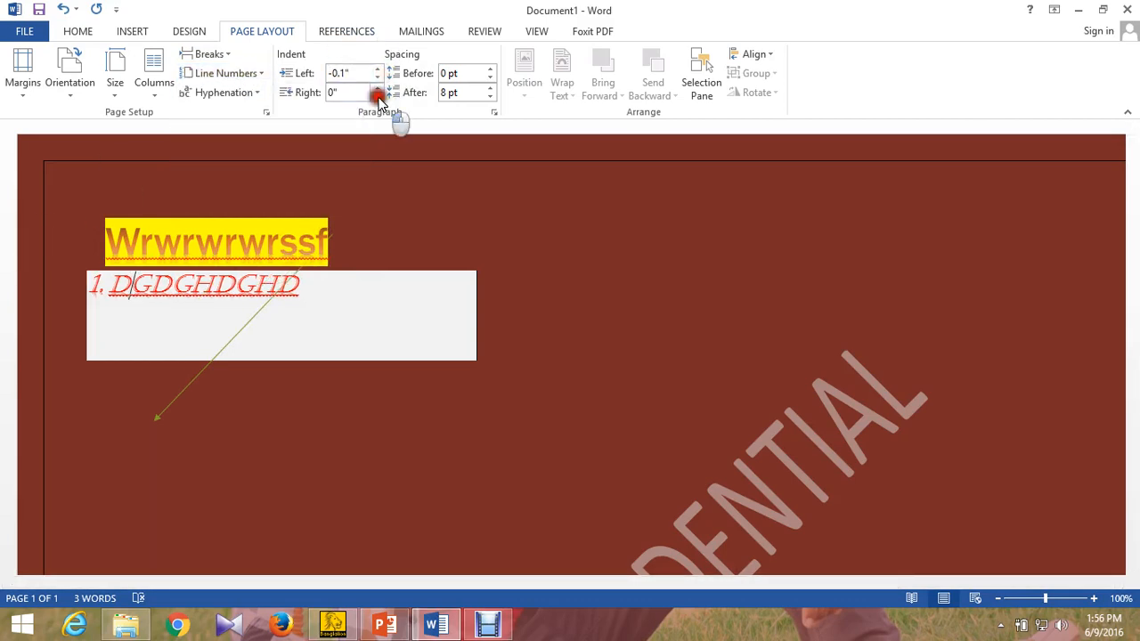
pyautogui.click(378, 96)
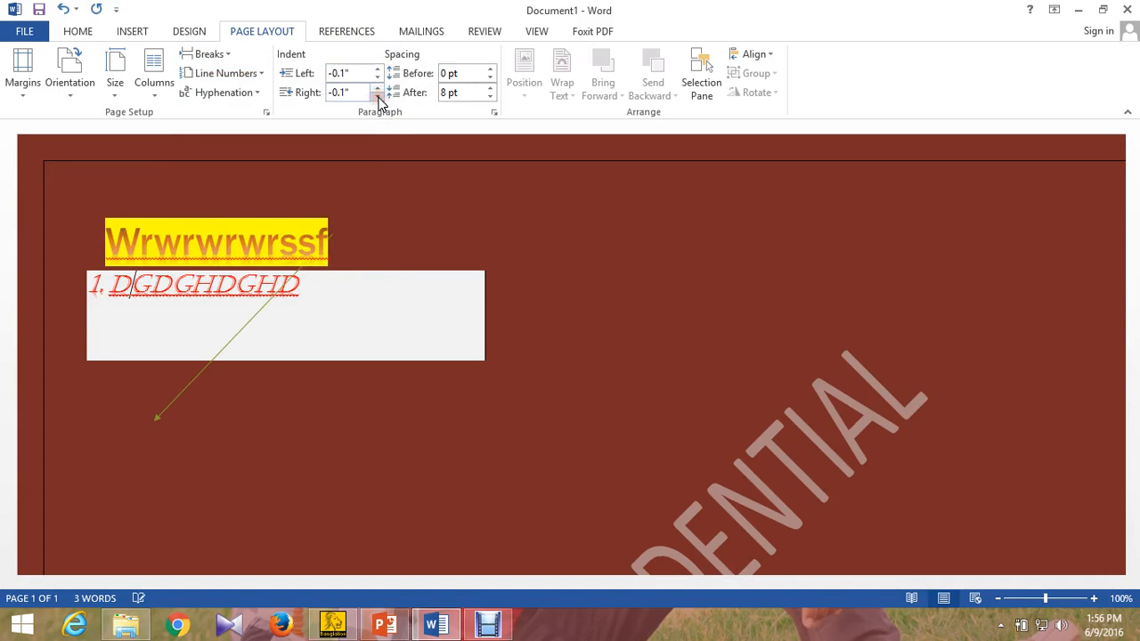
pyautogui.click(490, 96)
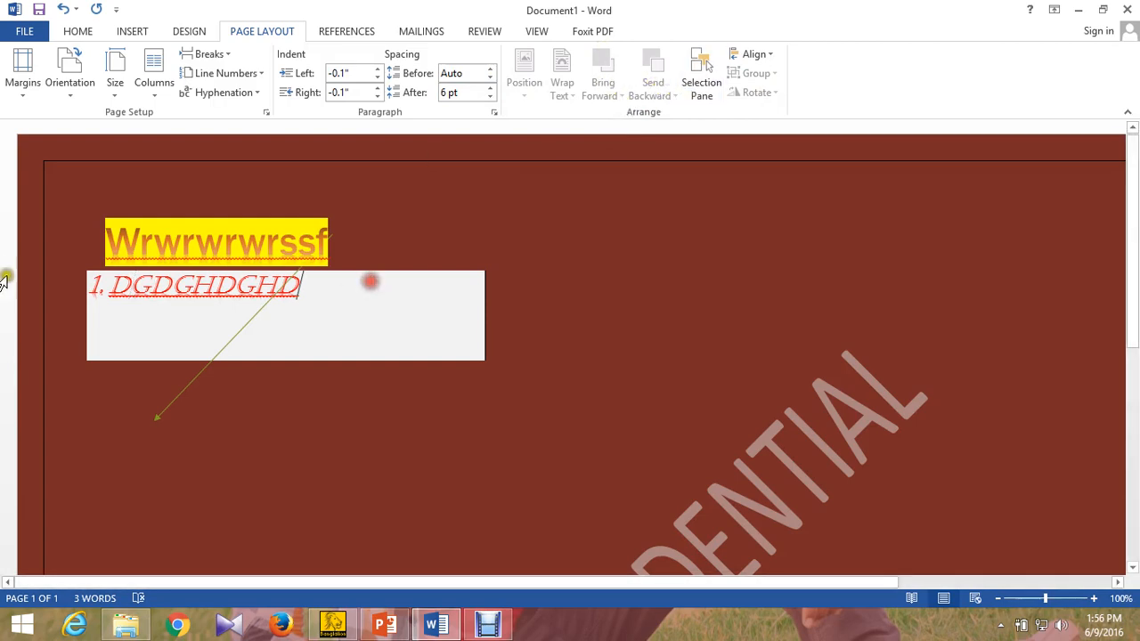
pyautogui.moveTo(371, 282); pyautogui.dragTo(2, 266)
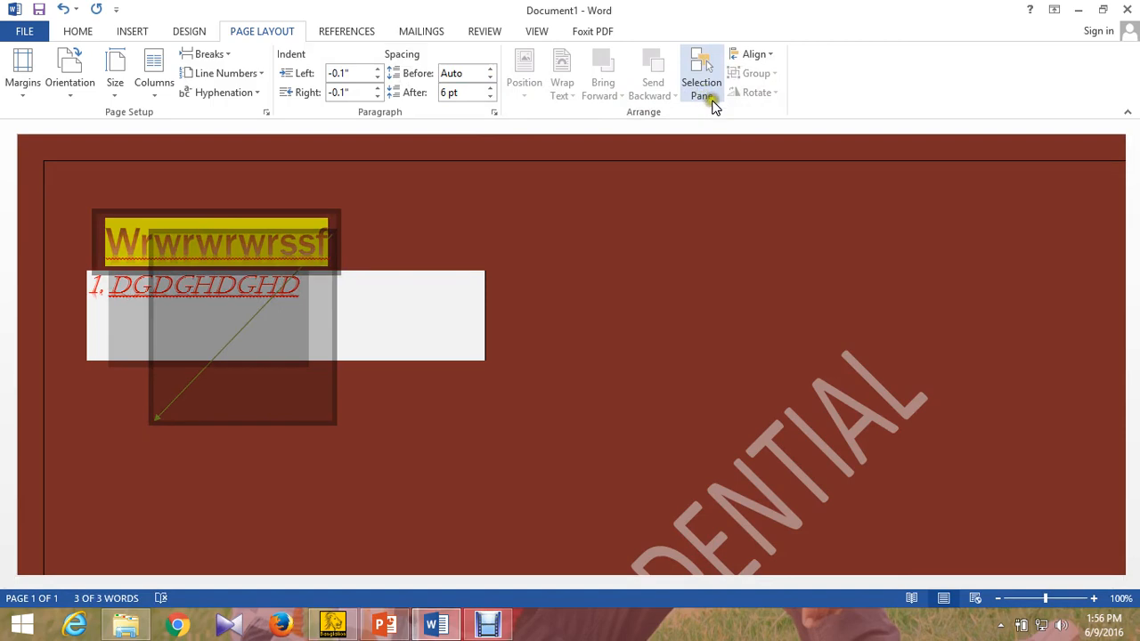
pyautogui.click(759, 53)
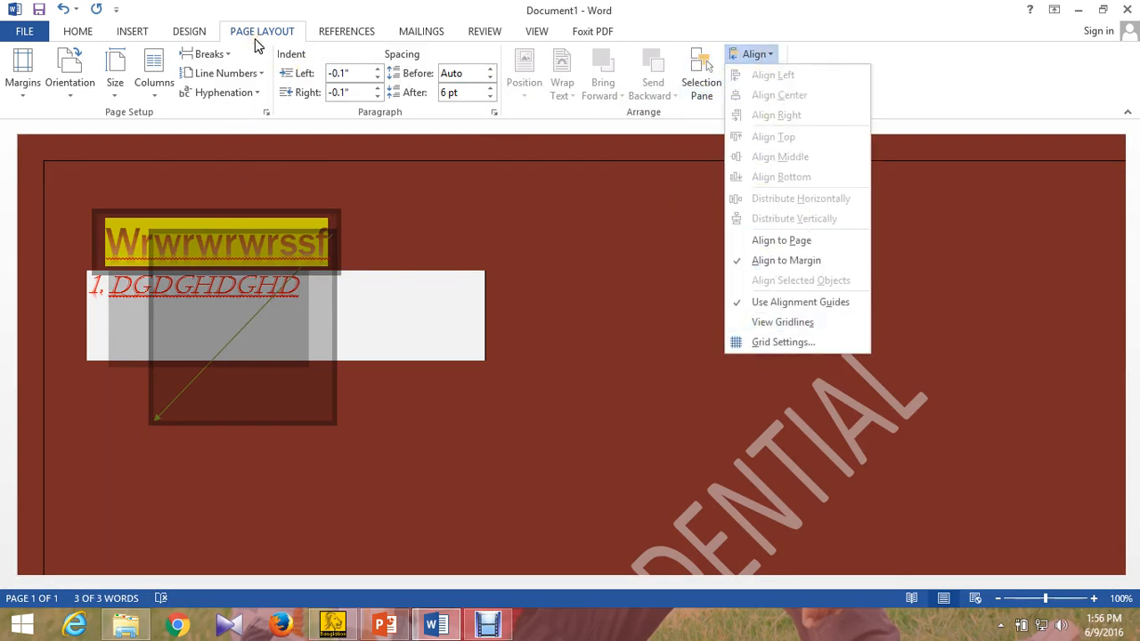
pyautogui.click(353, 37)
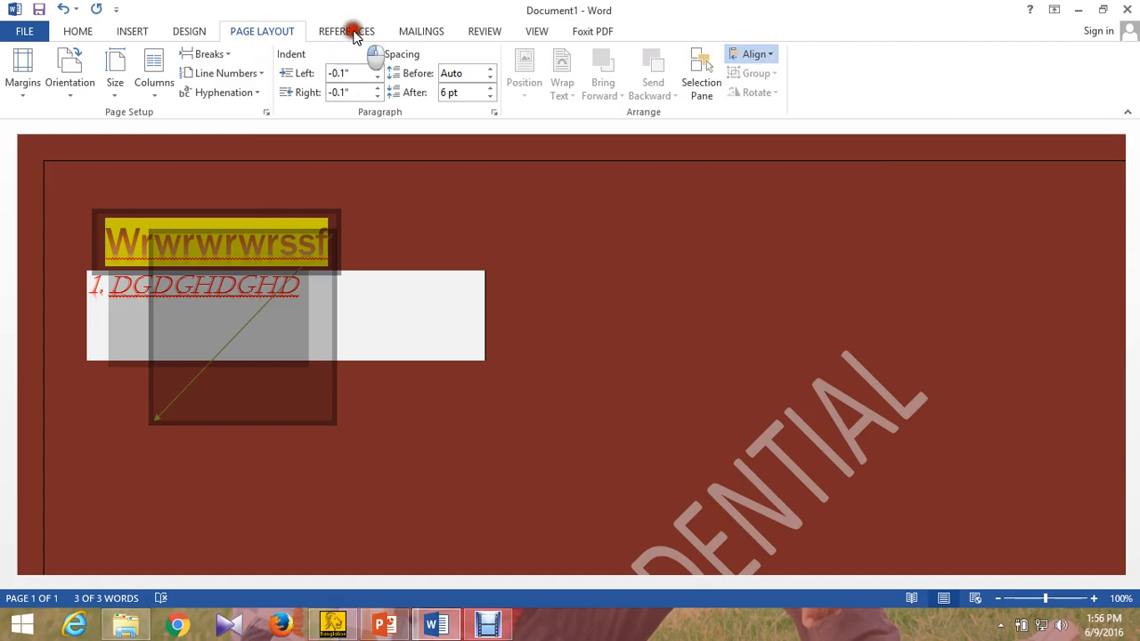
pyautogui.click(352, 34)
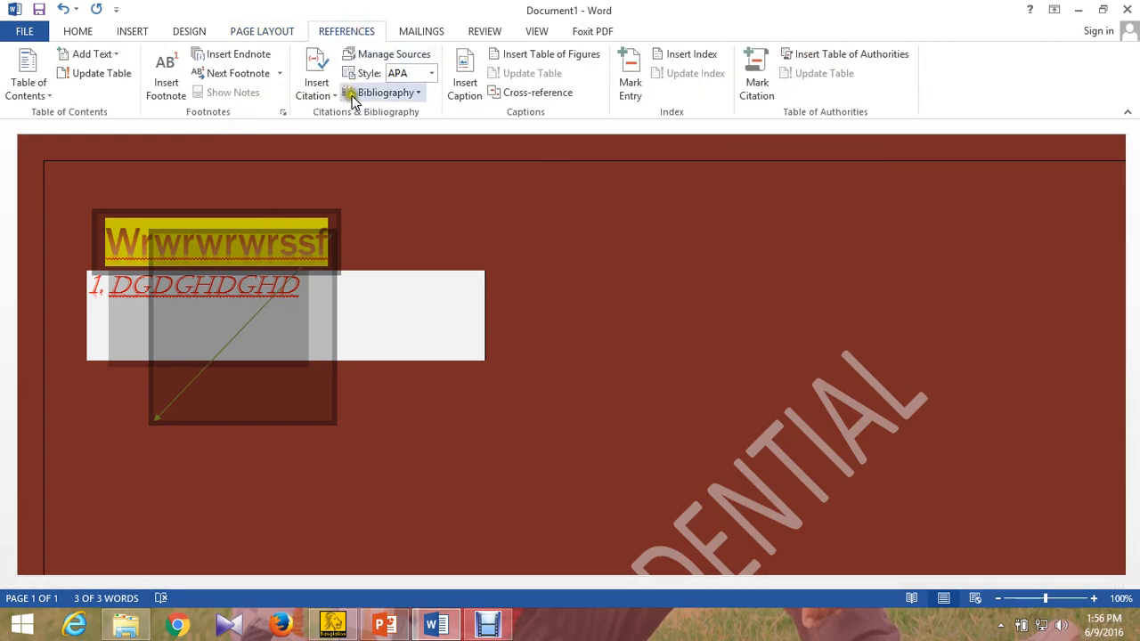
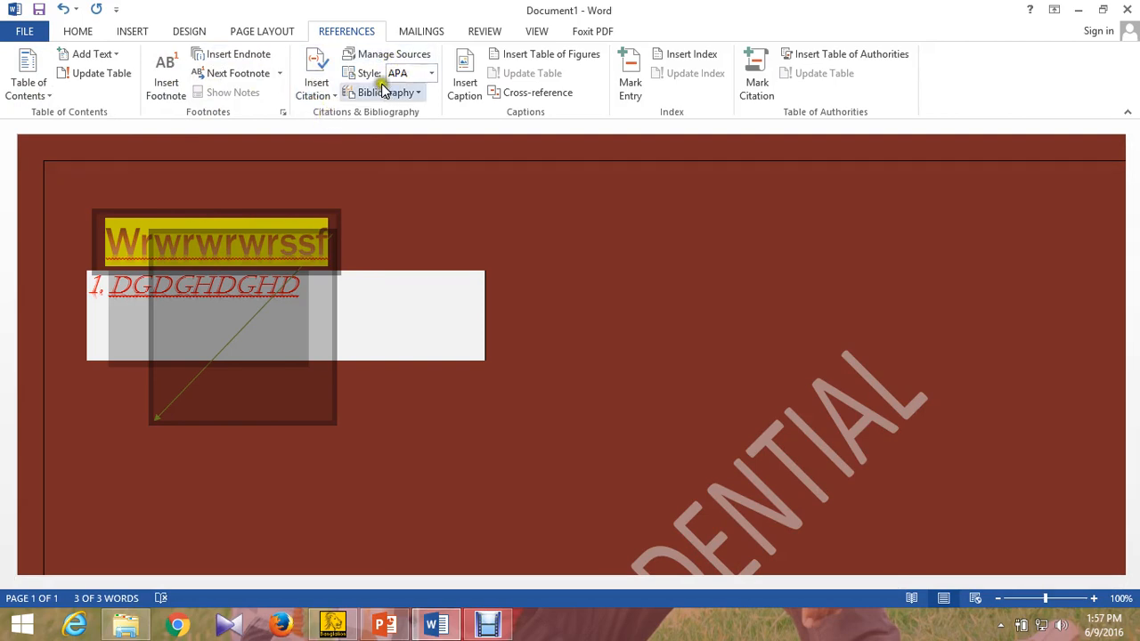
pyautogui.click(431, 81)
pyautogui.click(434, 78)
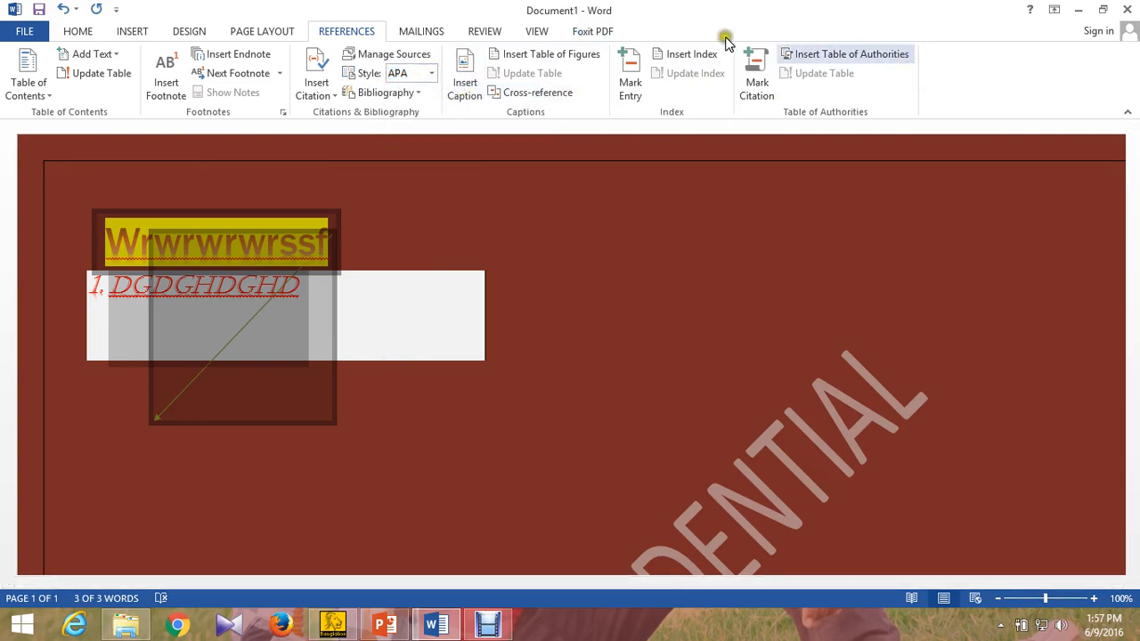
pyautogui.click(424, 33)
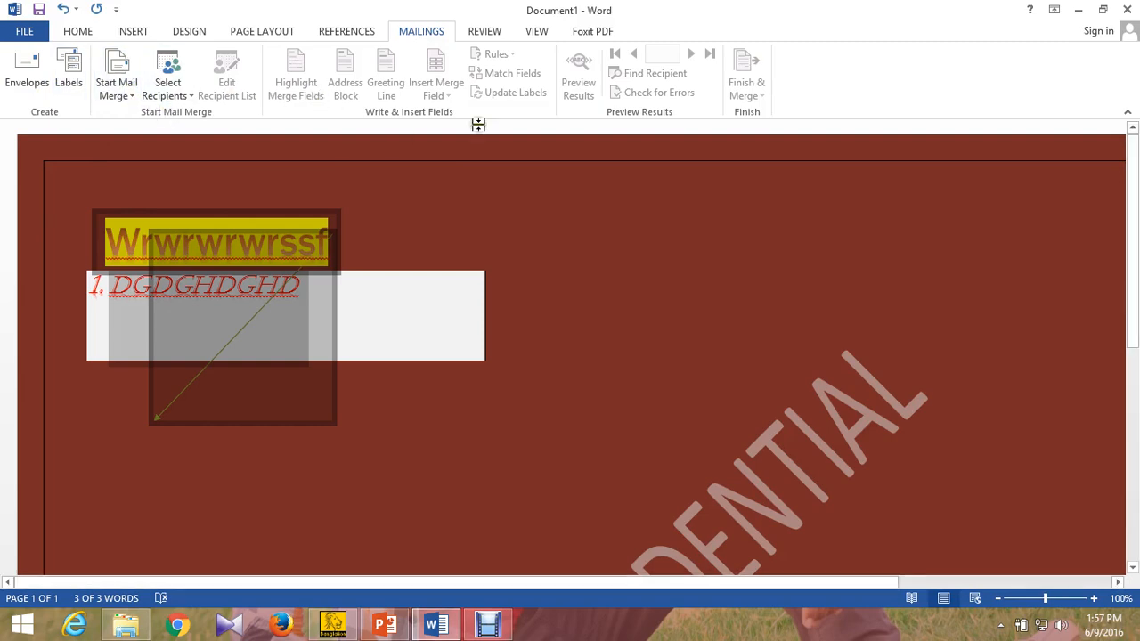
pyautogui.click(187, 97)
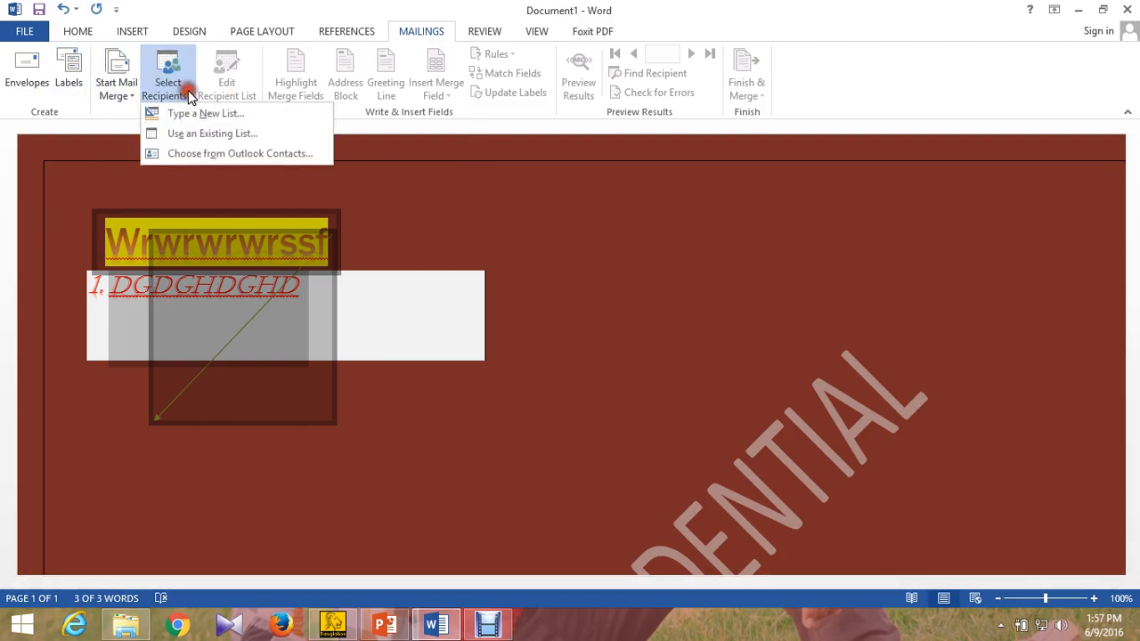
pyautogui.click(188, 95)
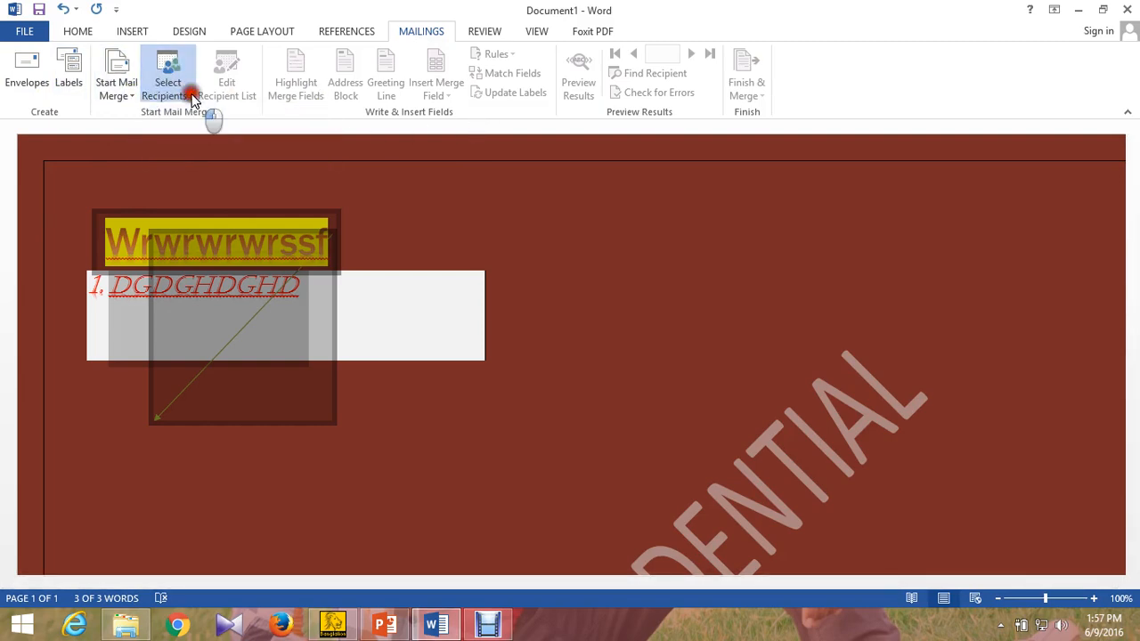
pyautogui.click(487, 32)
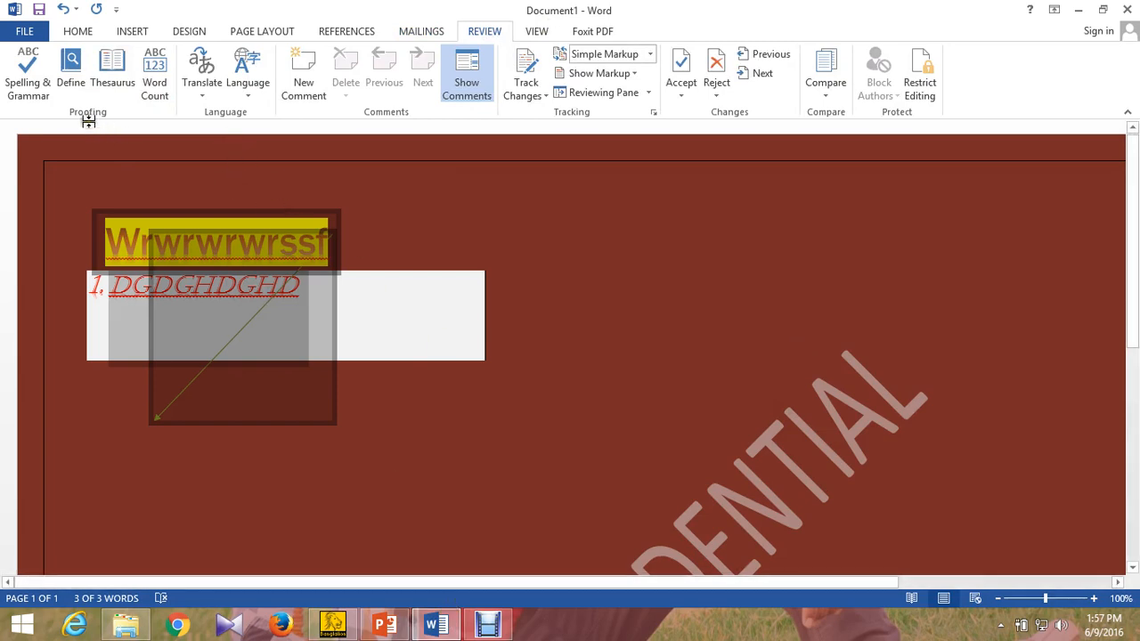
pyautogui.click(648, 94)
pyautogui.click(649, 94)
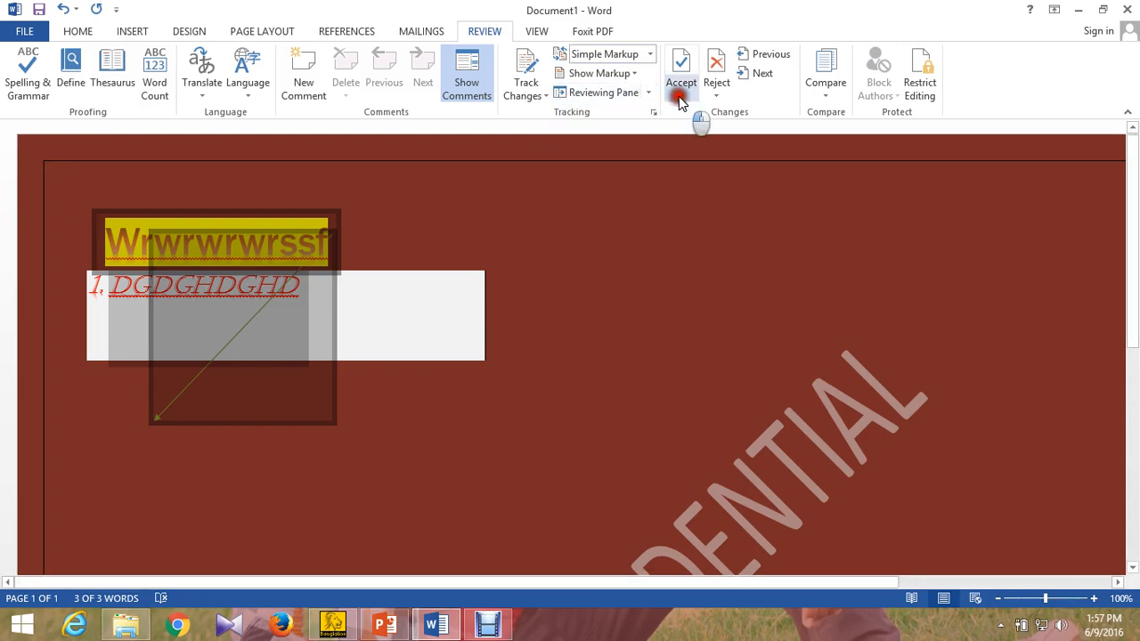
# - Look through the options for accepting and rejecting tracked changes
pyautogui.click(681, 96)
pyautogui.click(742, 109)
pyautogui.click(703, 96)
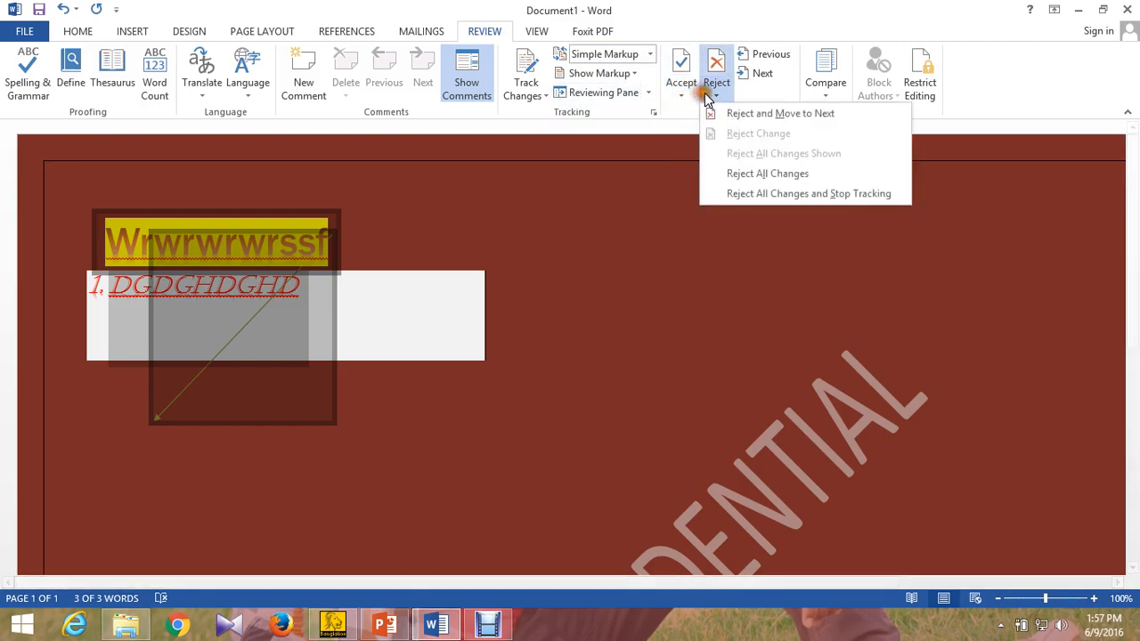
pyautogui.click(707, 93)
pyautogui.click(773, 75)
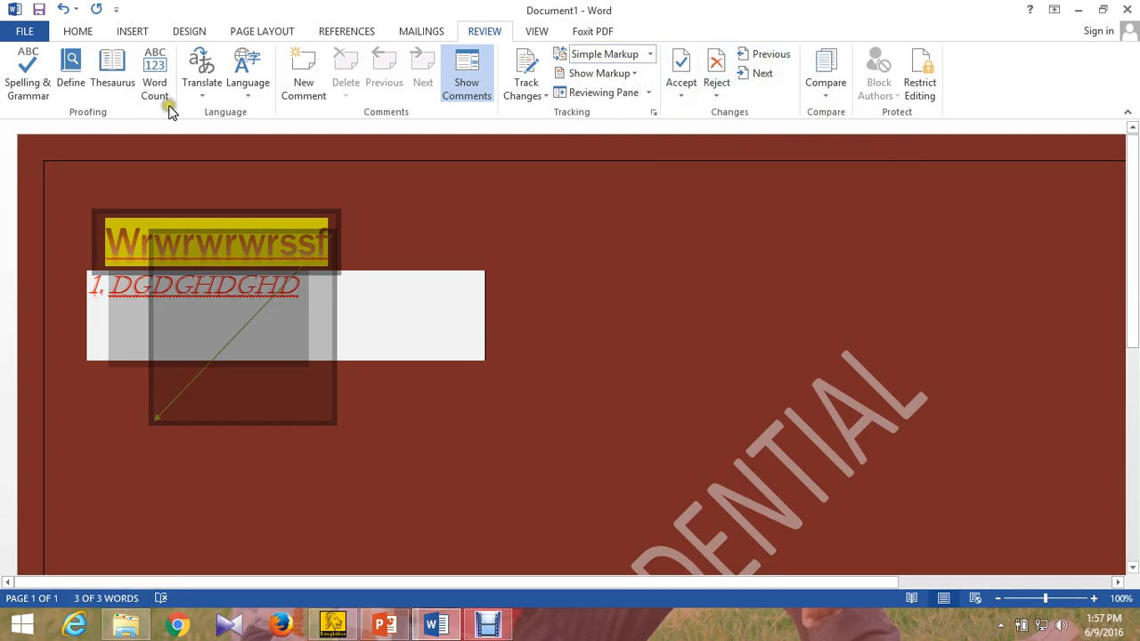
# - Check the language and translation options, and run a spelling and grammar check without correcting anything
pyautogui.click(251, 98)
pyautogui.click(250, 99)
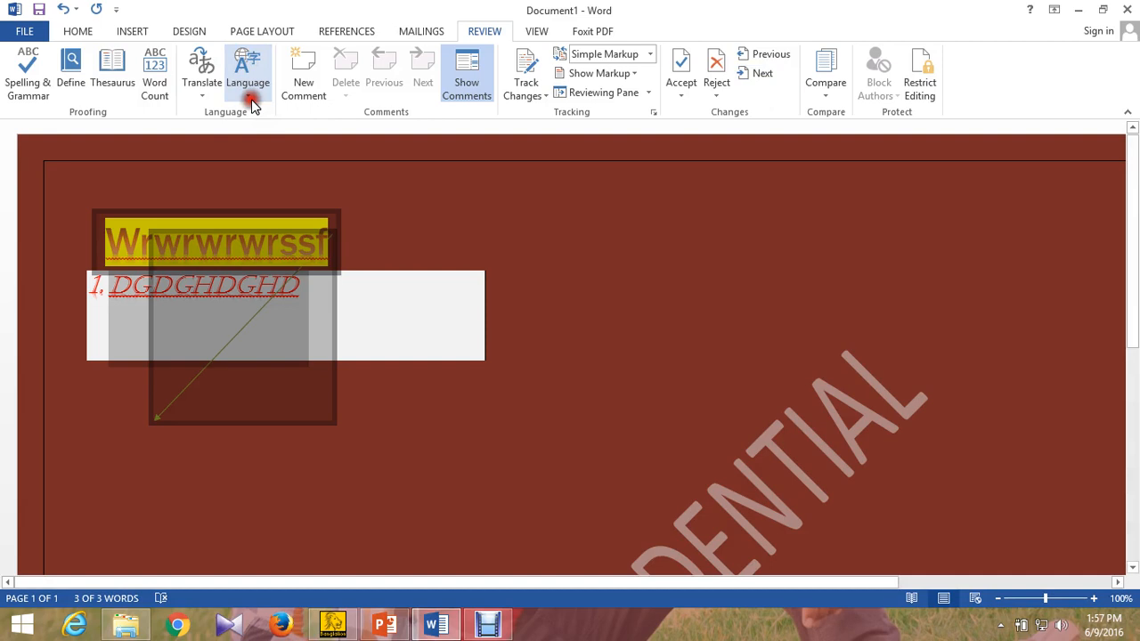
pyautogui.click(195, 97)
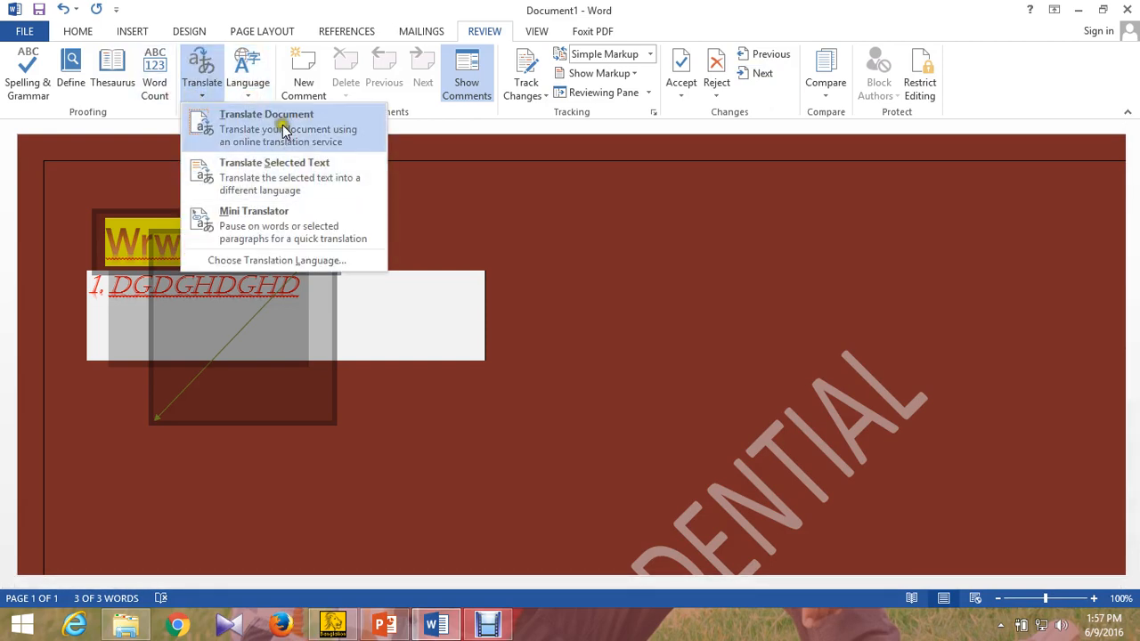
pyautogui.click(29, 72)
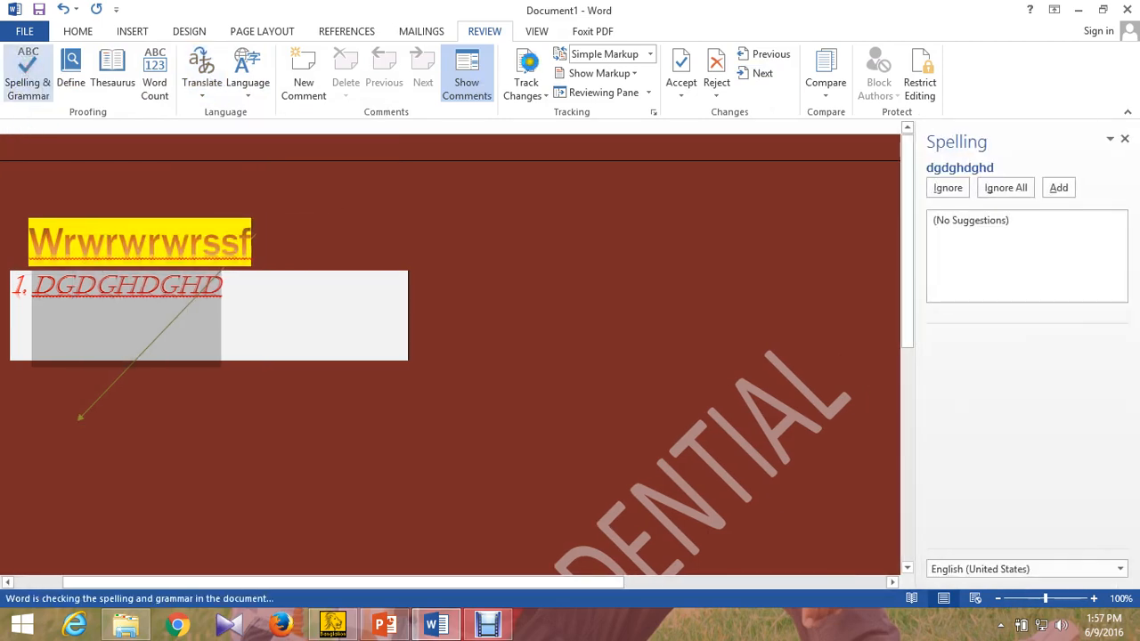
pyautogui.click(1125, 139)
# - Show the ruler, the gridlines and the Navigation pane
pyautogui.click(537, 31)
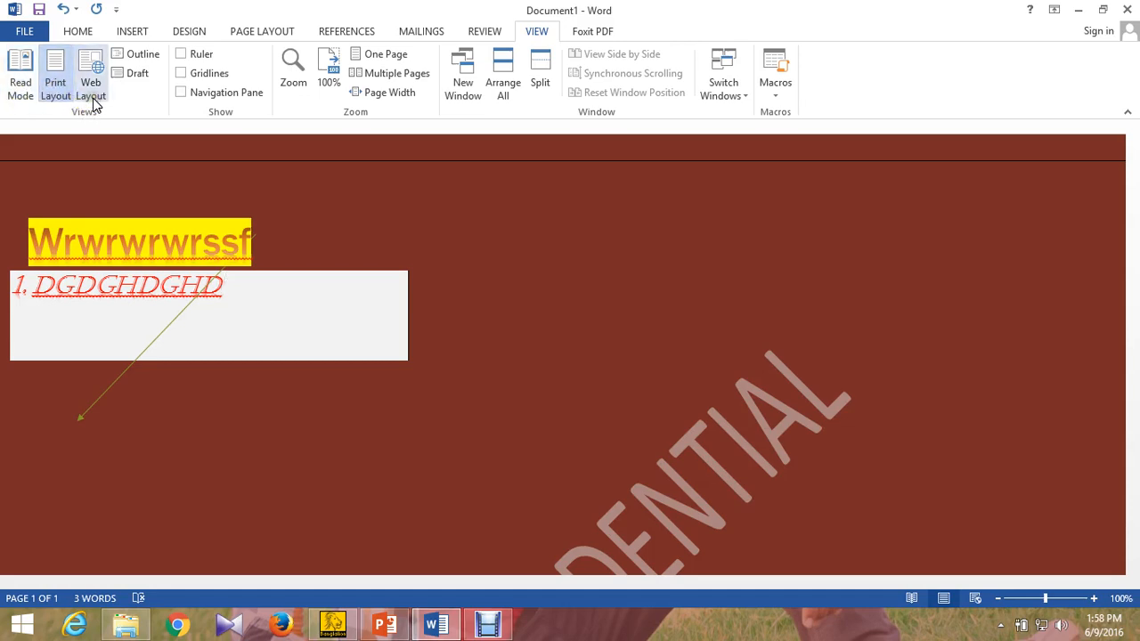
pyautogui.click(180, 56)
pyautogui.click(181, 73)
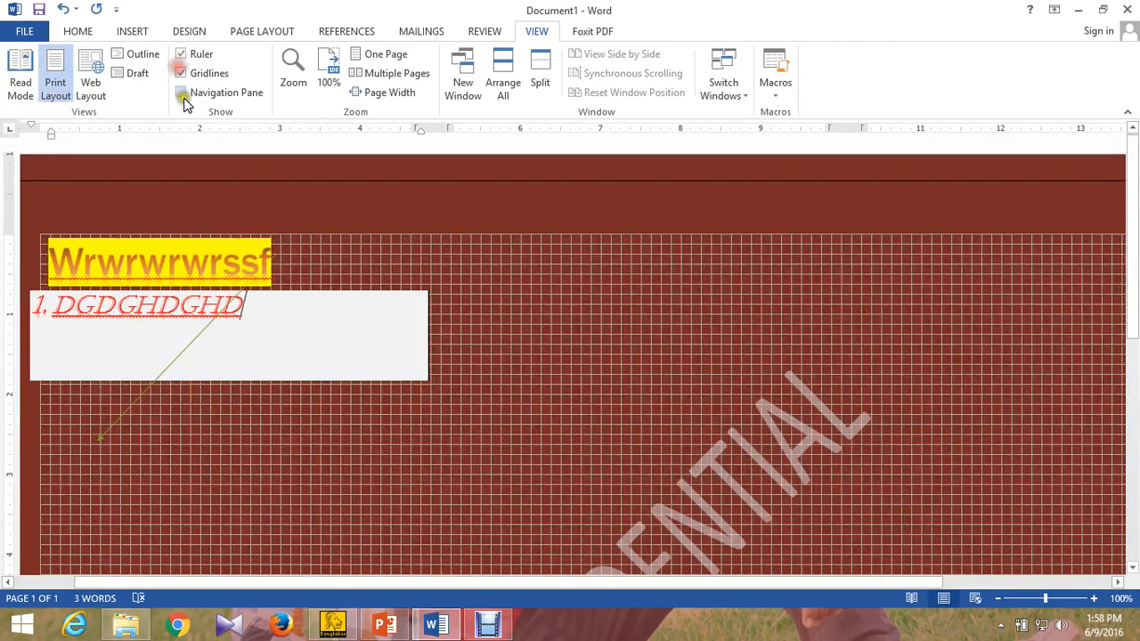
pyautogui.click(183, 93)
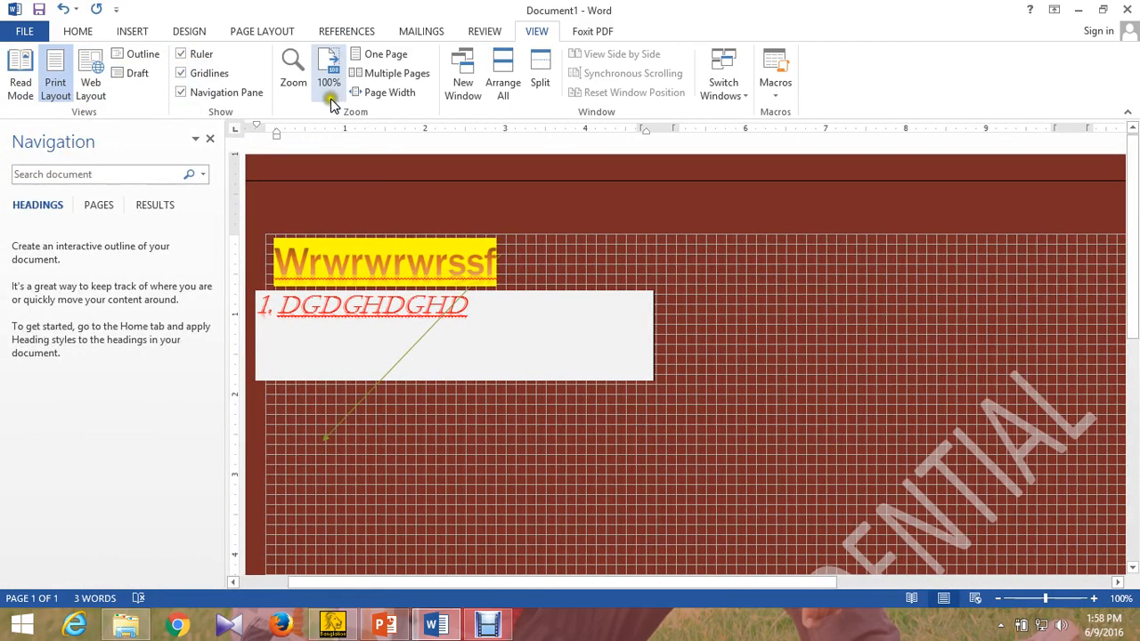
# - Look at the zoom settings, try the Multiple Pages view and set the document zoom to Page Width
pyautogui.click(292, 66)
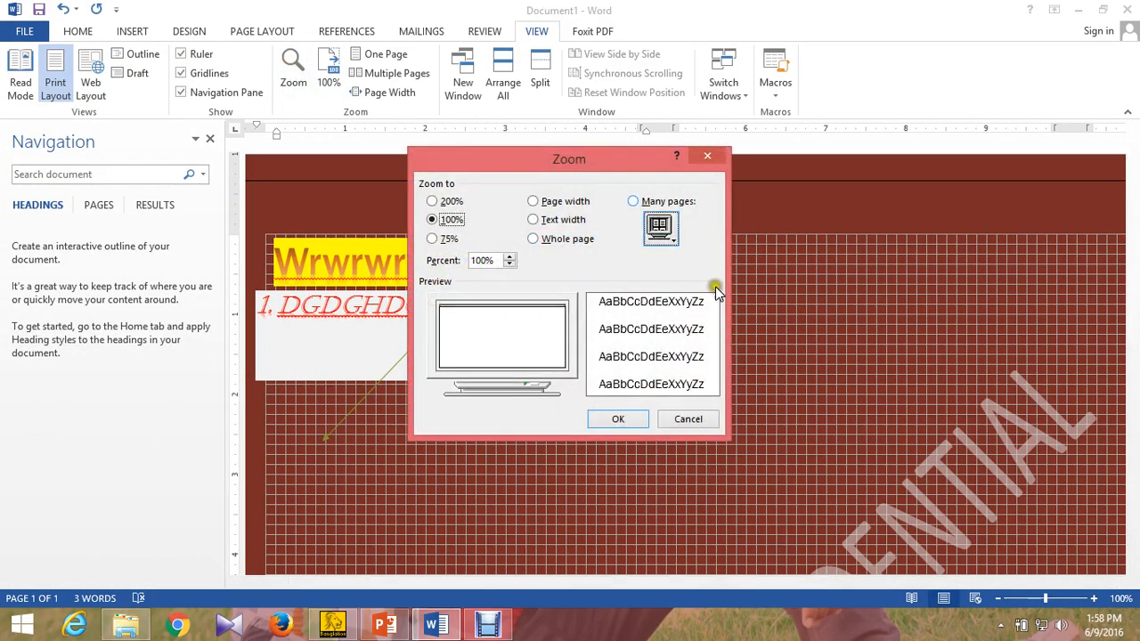
pyautogui.click(672, 421)
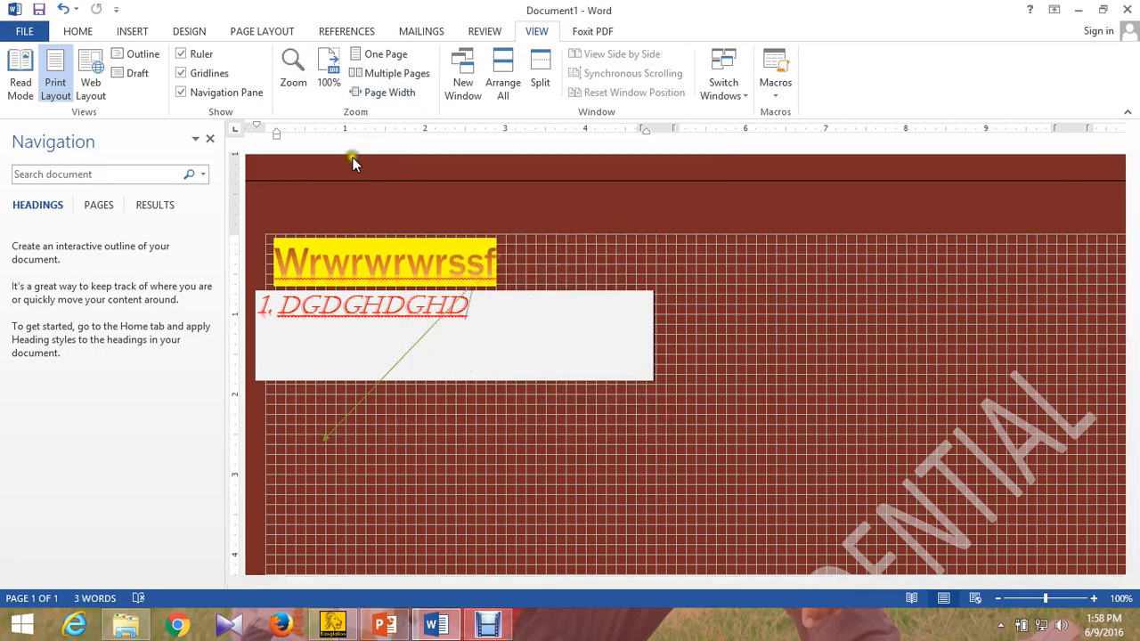
pyautogui.click(395, 77)
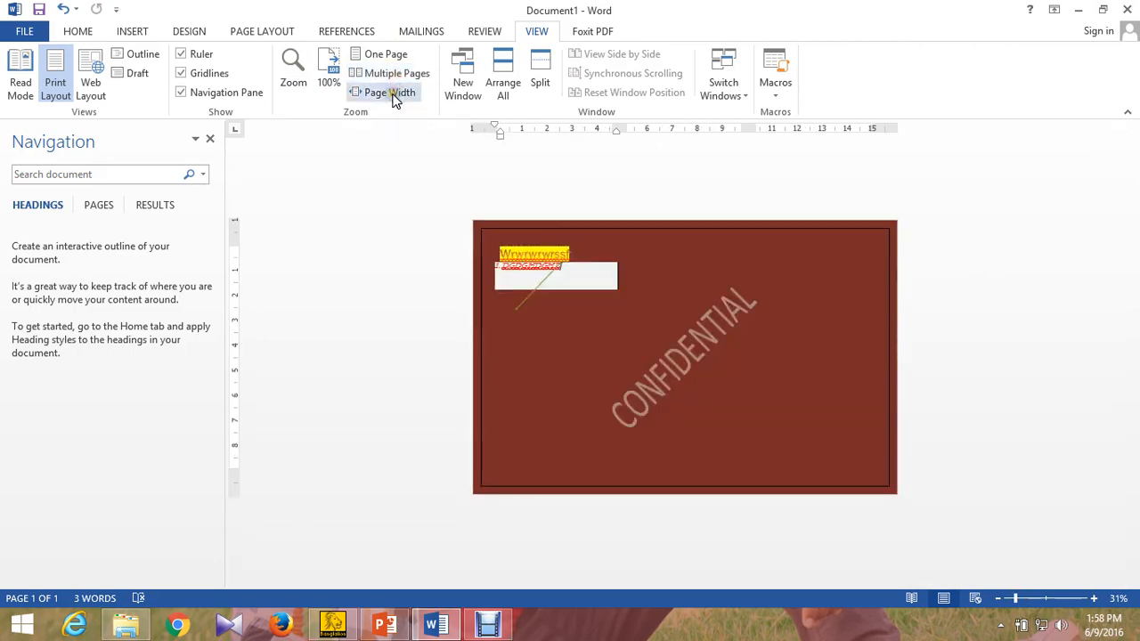
pyautogui.click(393, 92)
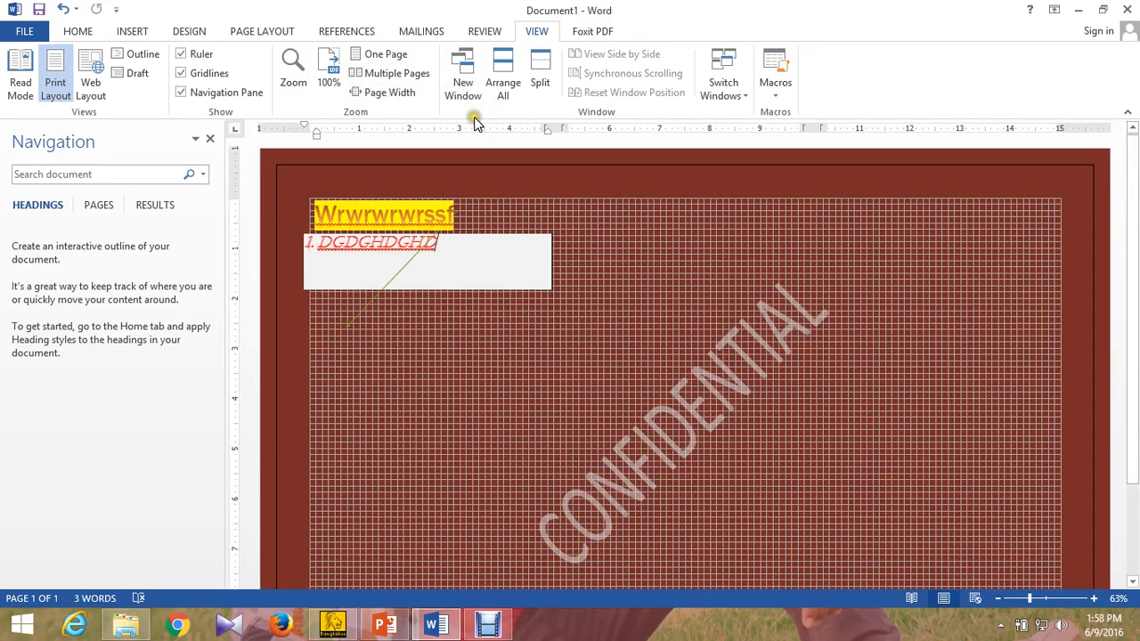
# - Arrange all open windows and split the document window into two panes, checking the window switching and macro options
pyautogui.click(503, 85)
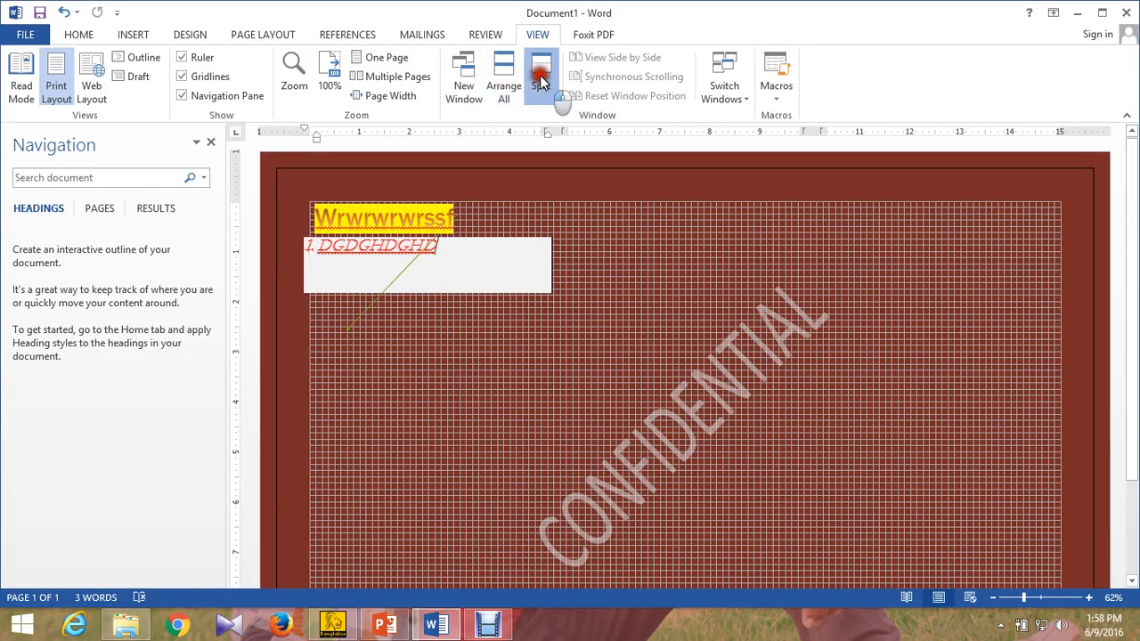
pyautogui.click(540, 82)
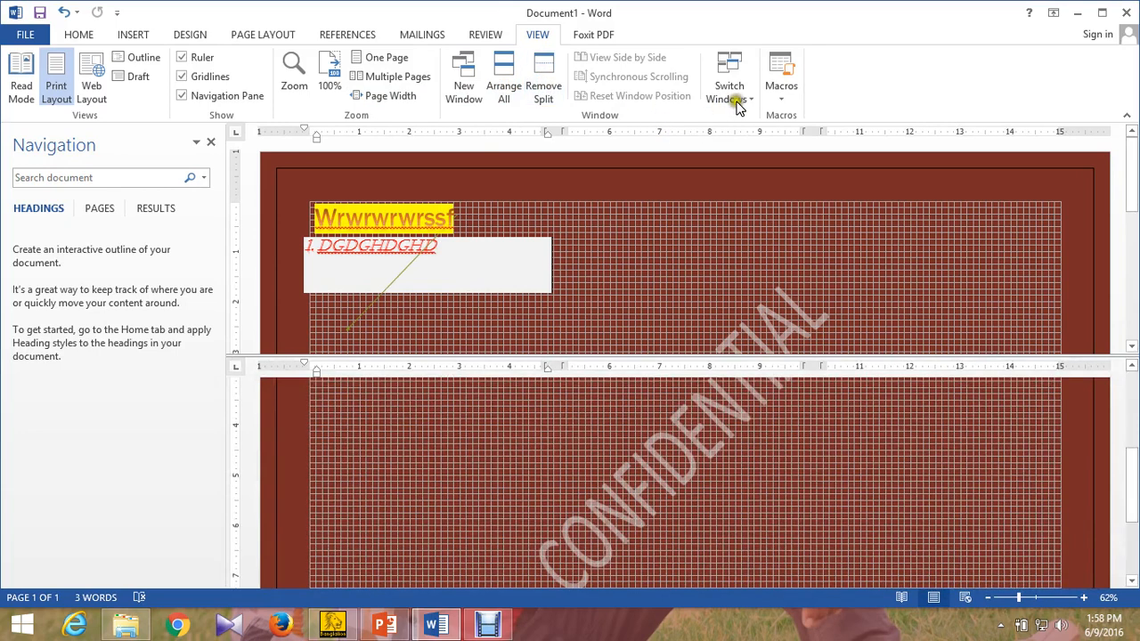
pyautogui.click(744, 101)
pyautogui.click(772, 96)
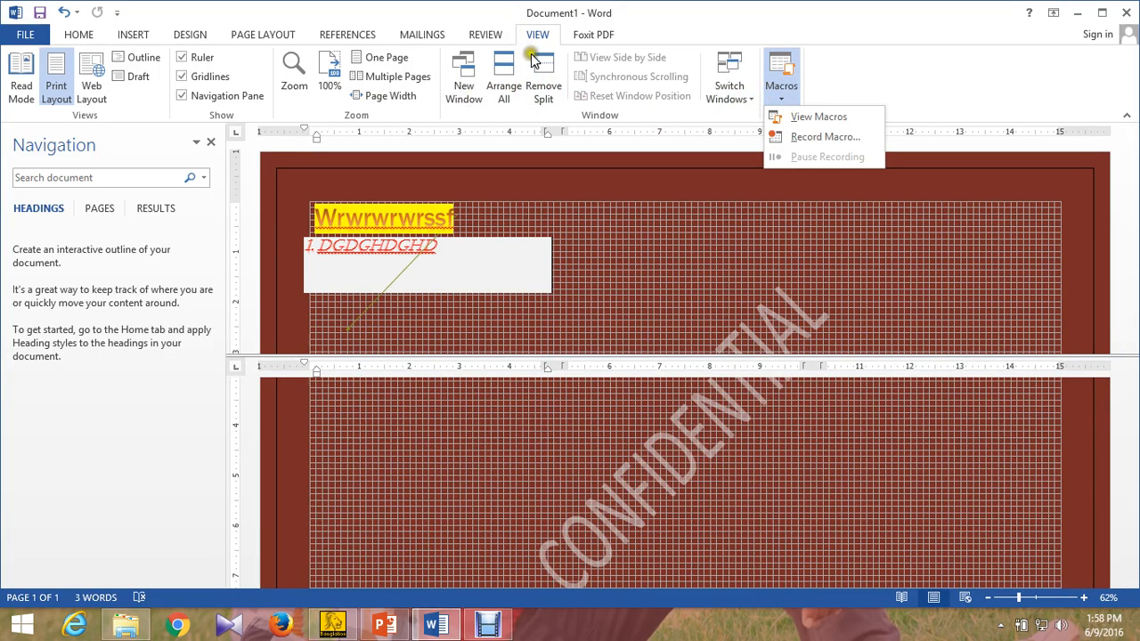
# - Look over the Foxit PDF, view, design, page layout, reference, mailing and review commands
pyautogui.click(593, 35)
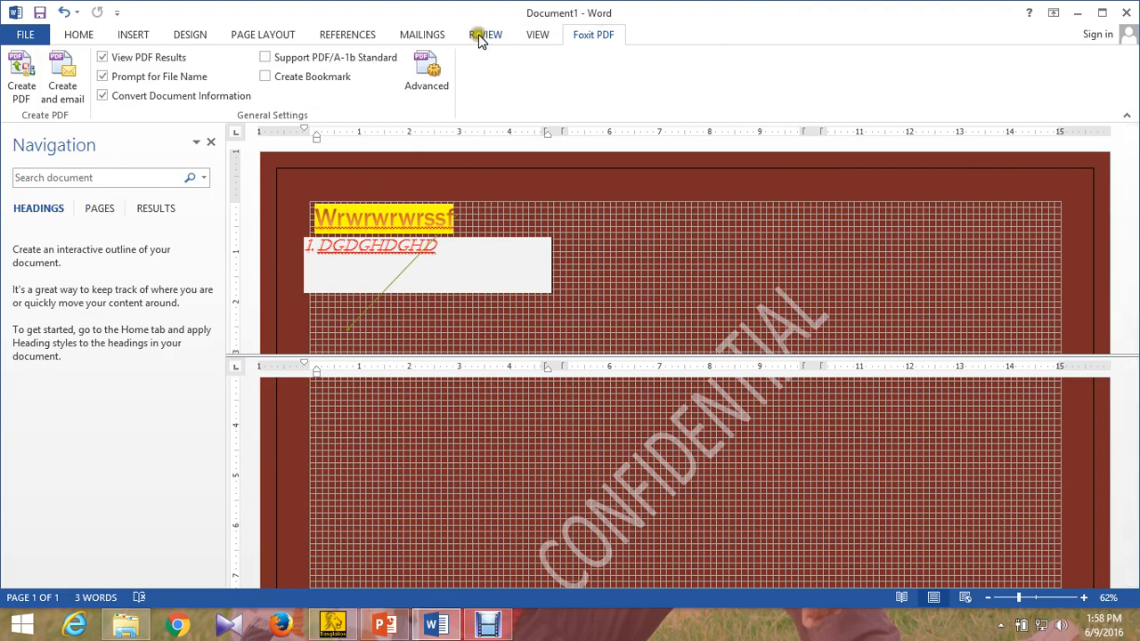
pyautogui.click(535, 36)
pyautogui.click(583, 35)
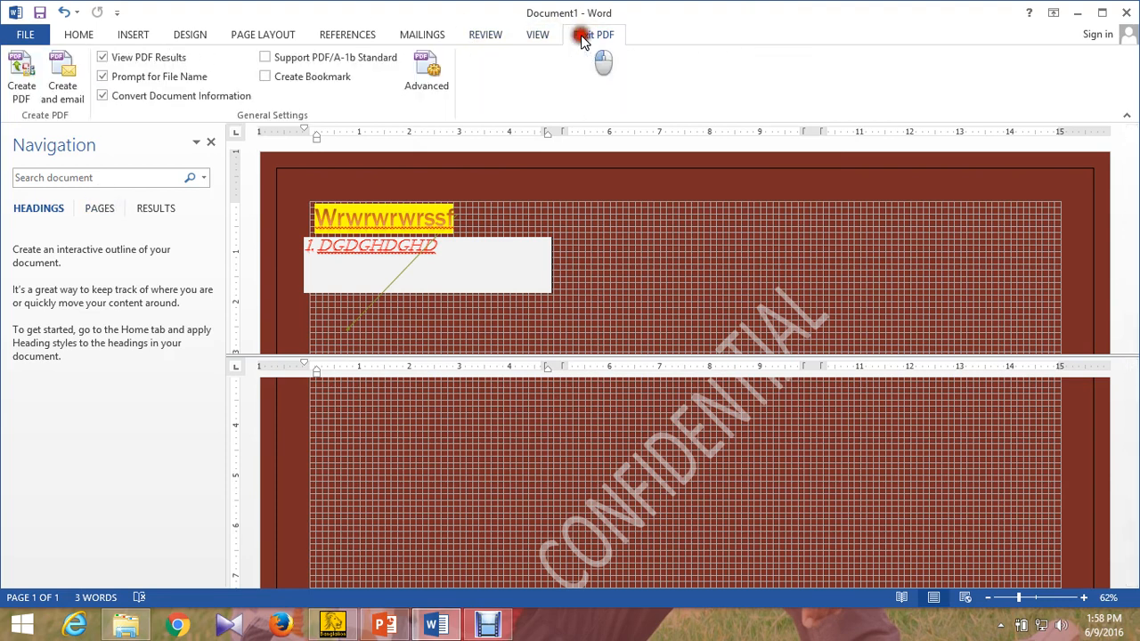
pyautogui.click(538, 37)
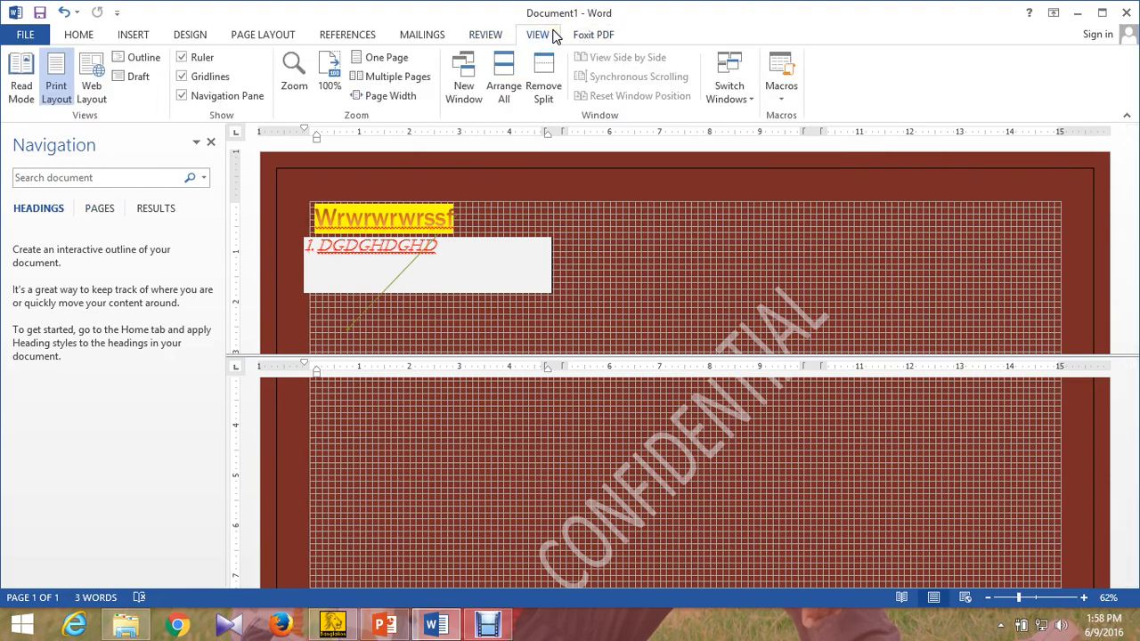
pyautogui.click(203, 34)
pyautogui.click(246, 37)
pyautogui.click(365, 35)
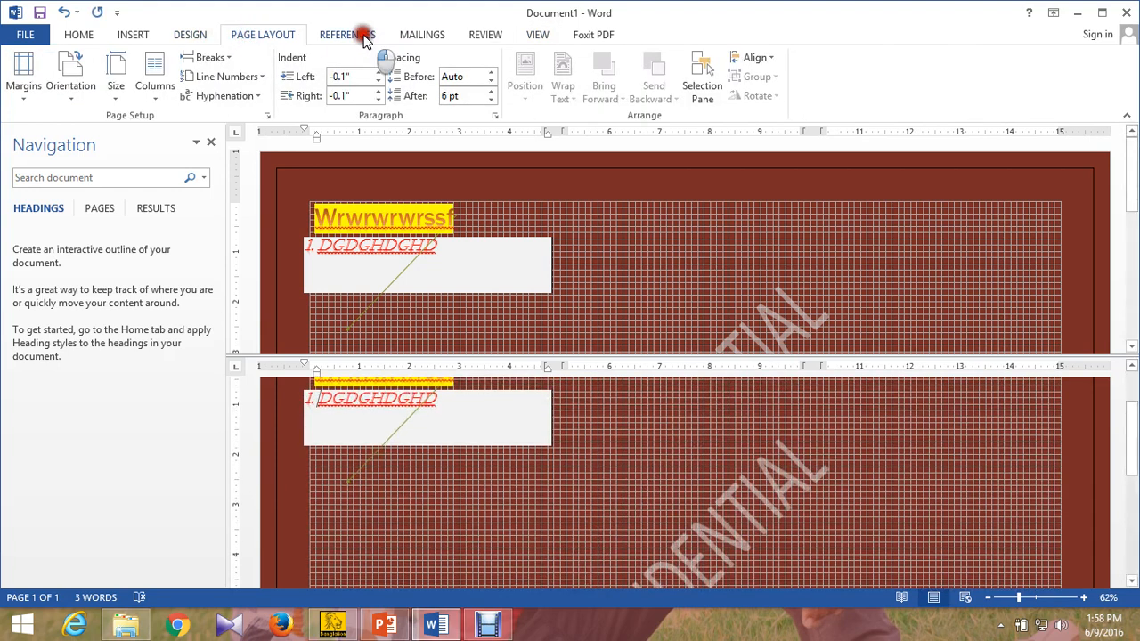
pyautogui.click(416, 35)
pyautogui.click(496, 38)
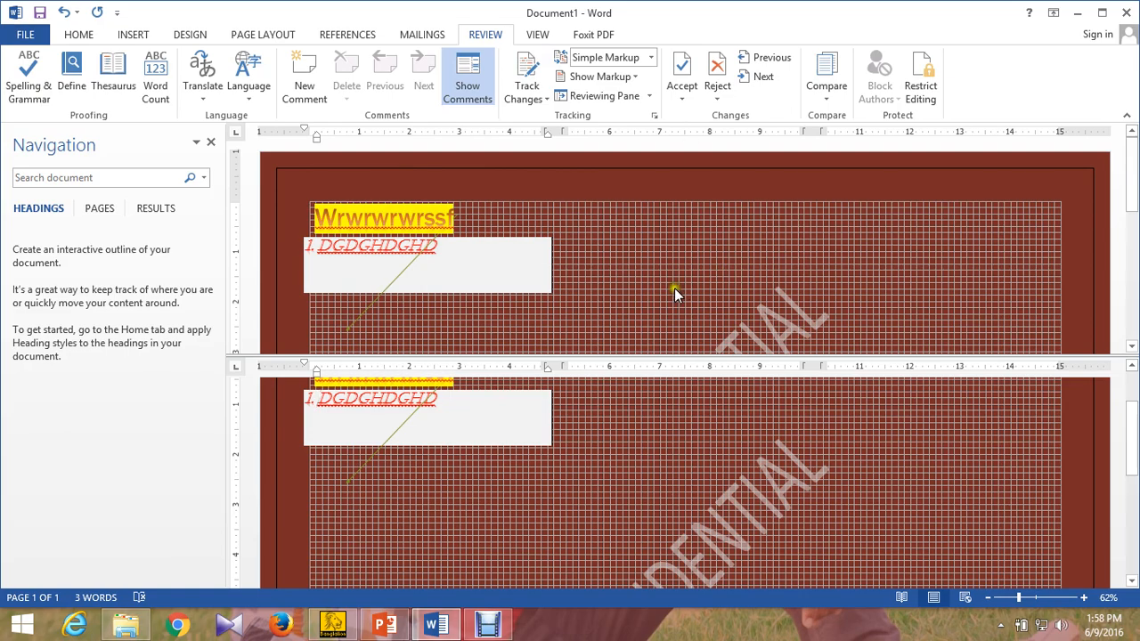
pyautogui.scroll(-4, 536, 272)
pyautogui.scroll(4, 548, 278)
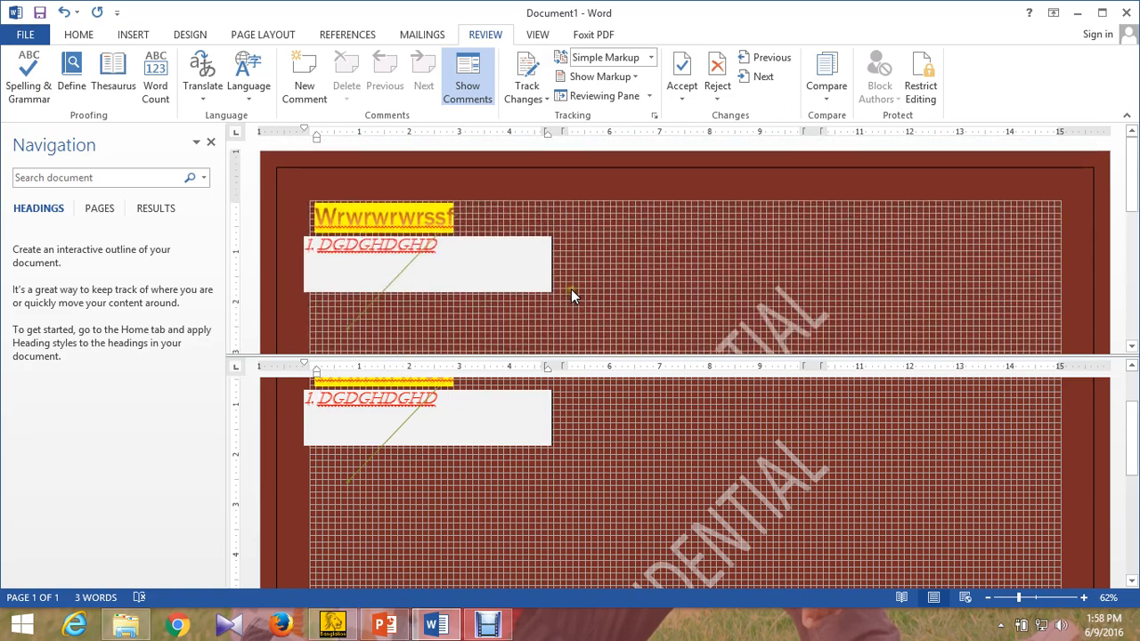
pyautogui.scroll(-4, 571, 291)
pyautogui.scroll(4, 588, 295)
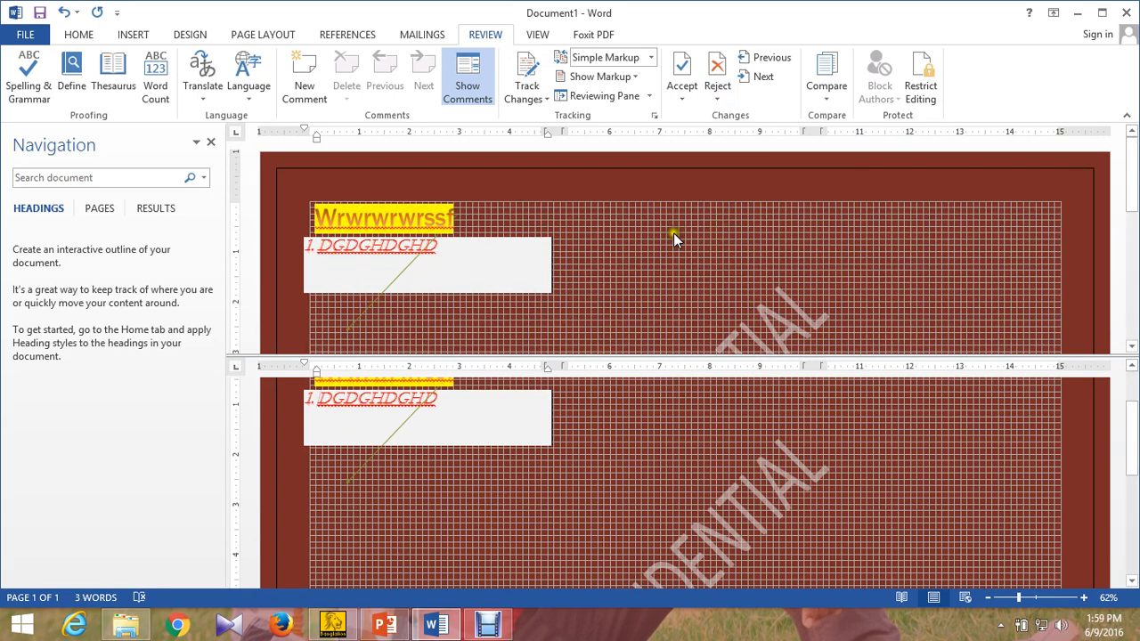
# - Close the sample document without saving, and open natural disasters from the Downloads folder in Print Layout with editing enabled
pyautogui.click(1133, 7)
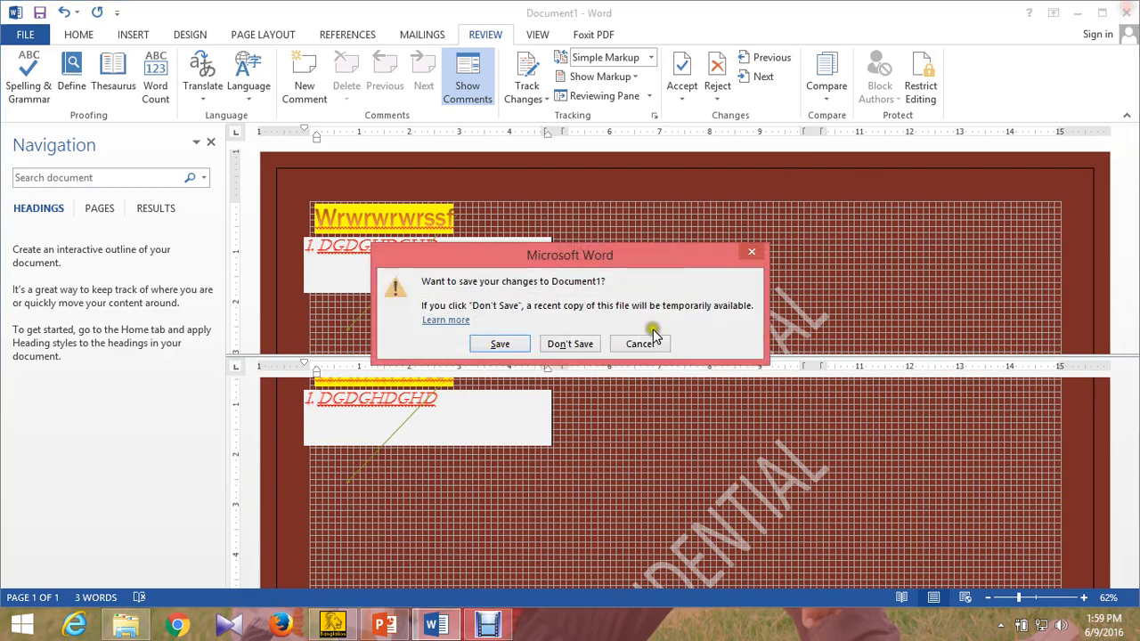
pyautogui.click(558, 346)
pyautogui.click(126, 623)
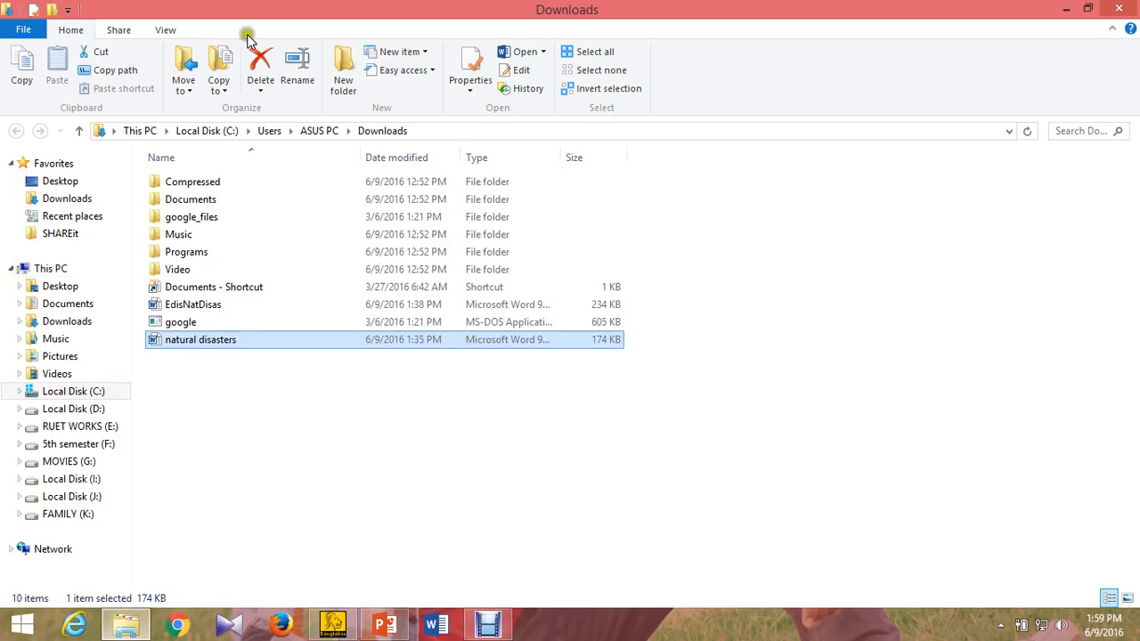
pyautogui.doubleClick(243, 339)
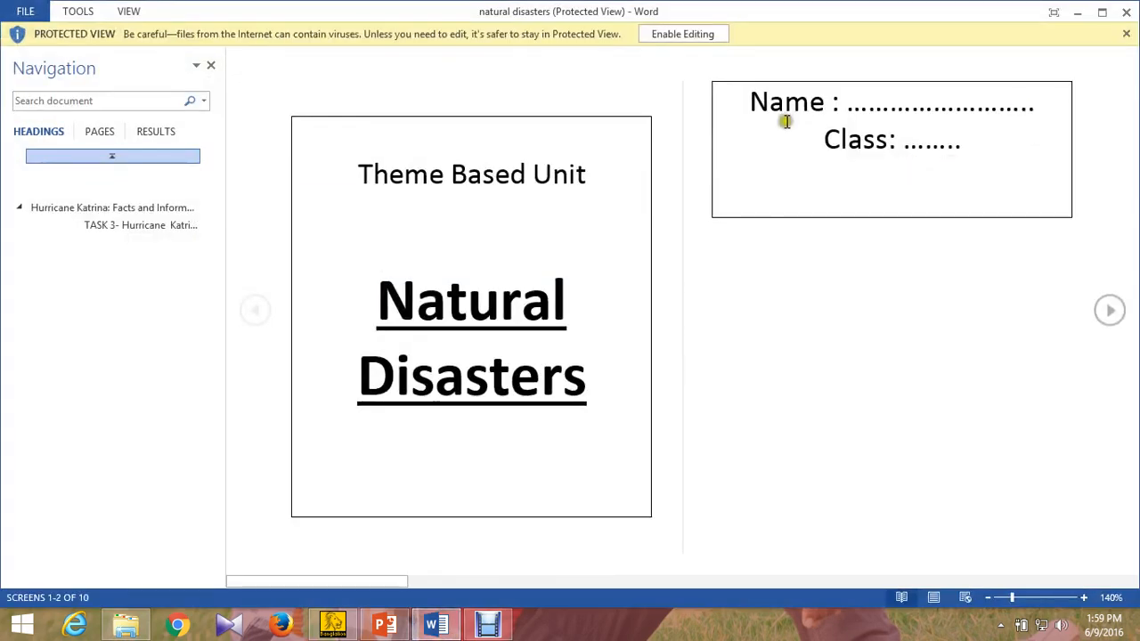
pyautogui.click(934, 598)
pyautogui.click(682, 63)
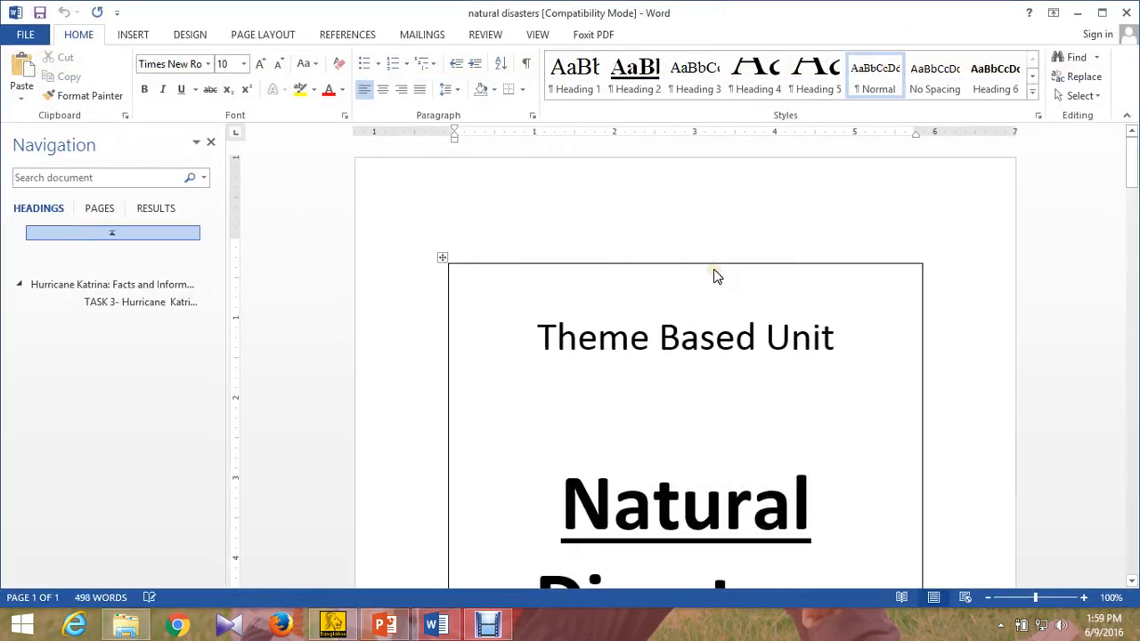
# - Look through the pages of the natural disasters document and close it
pyautogui.scroll(-5, 717, 294)
pyautogui.scroll(-15, 727, 300)
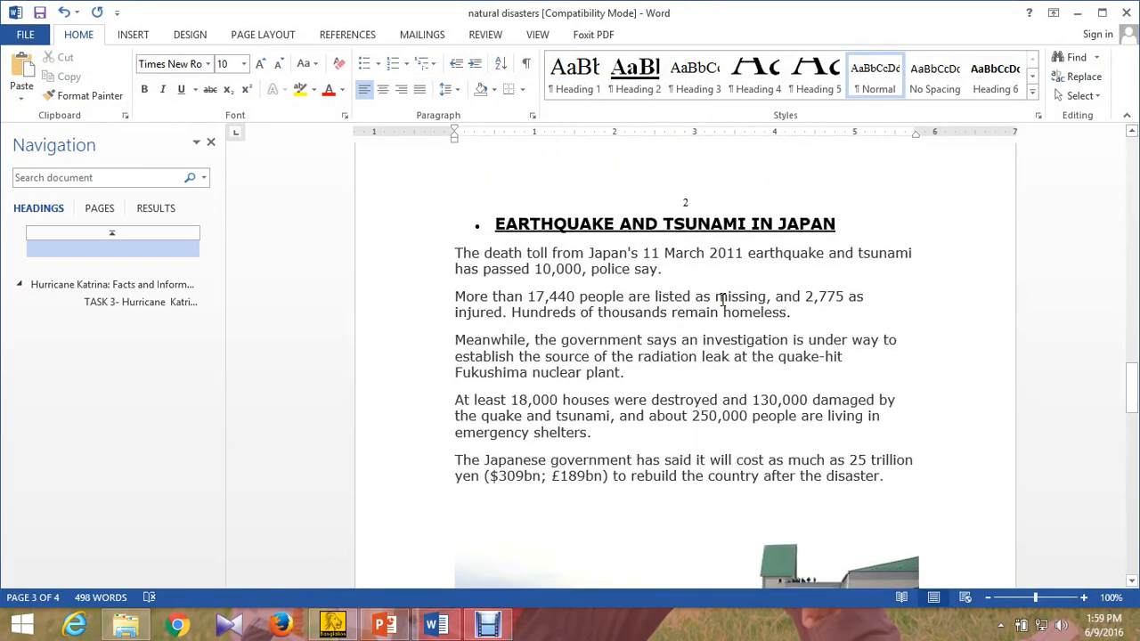
pyautogui.scroll(-12, 721, 301)
pyautogui.click(1124, 13)
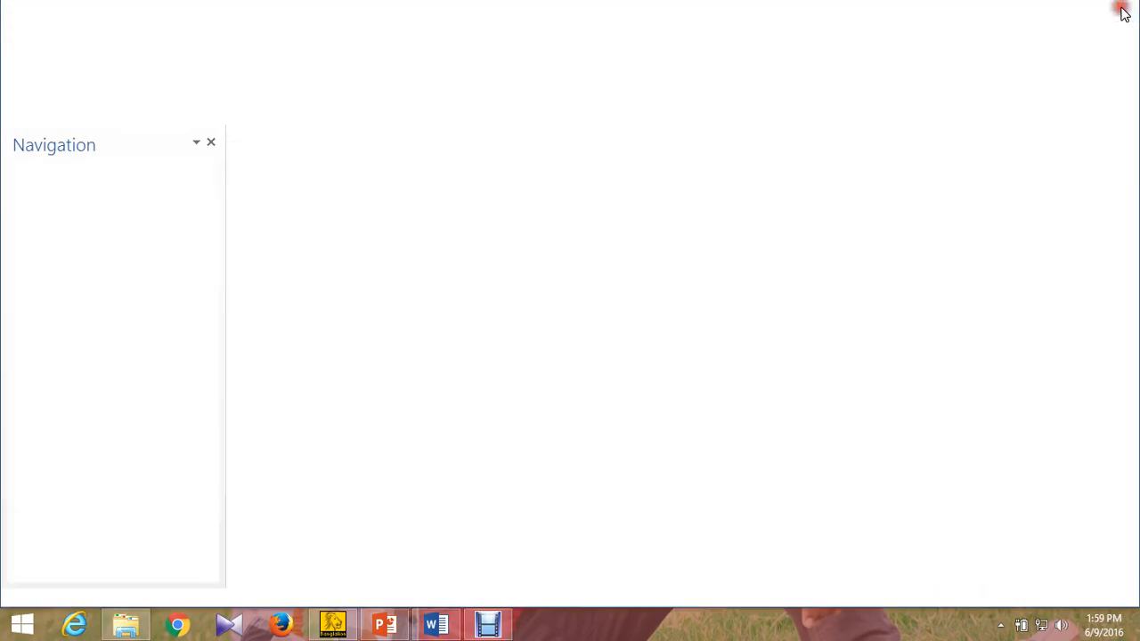
# - Open the EdisNatDisas document from the Downloads folder and look through its cover and index pages
pyautogui.click(245, 306)
pyautogui.doubleClick(331, 306)
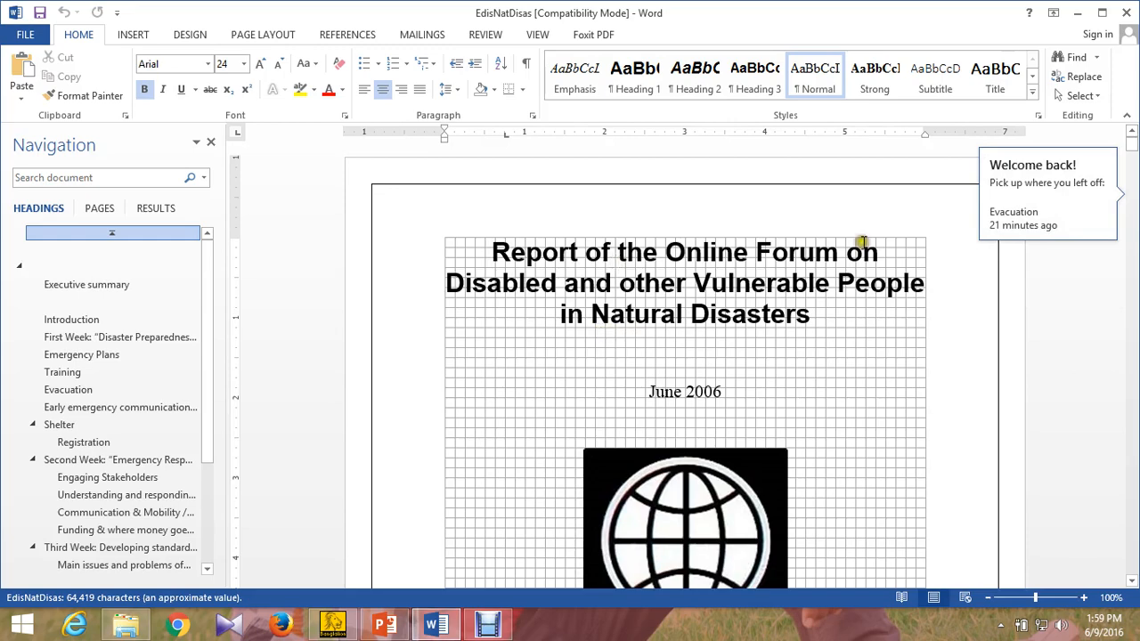
pyautogui.scroll(-10, 288, 264)
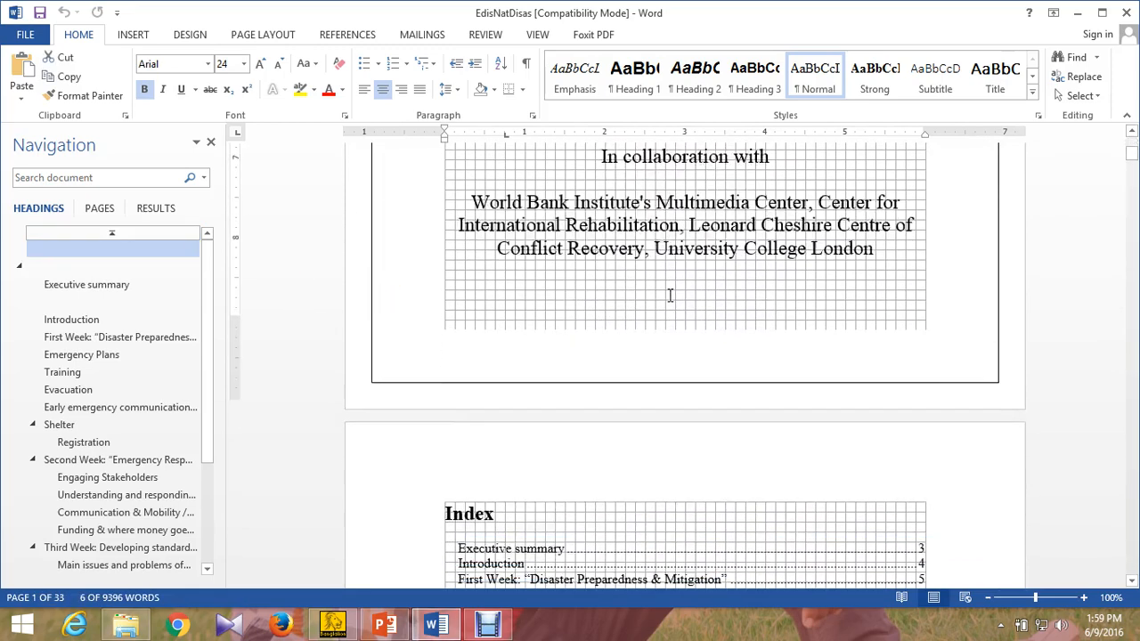
pyautogui.scroll(-15, 669, 296)
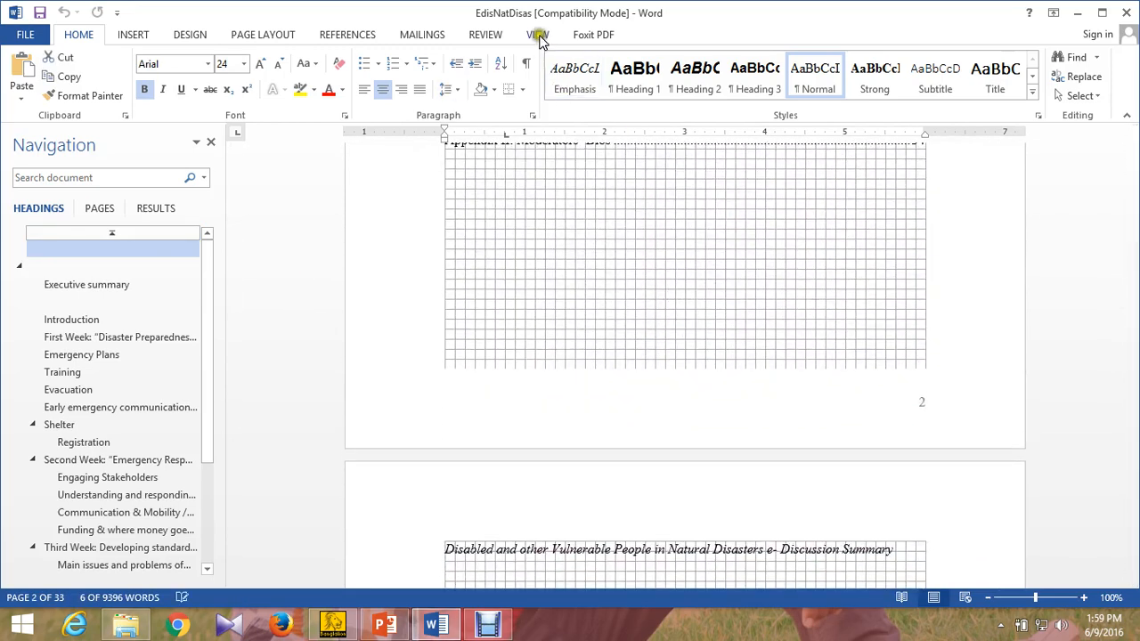
# - Split the EdisNatDisas window into two panes and remove the split
pyautogui.click(537, 35)
pyautogui.click(542, 89)
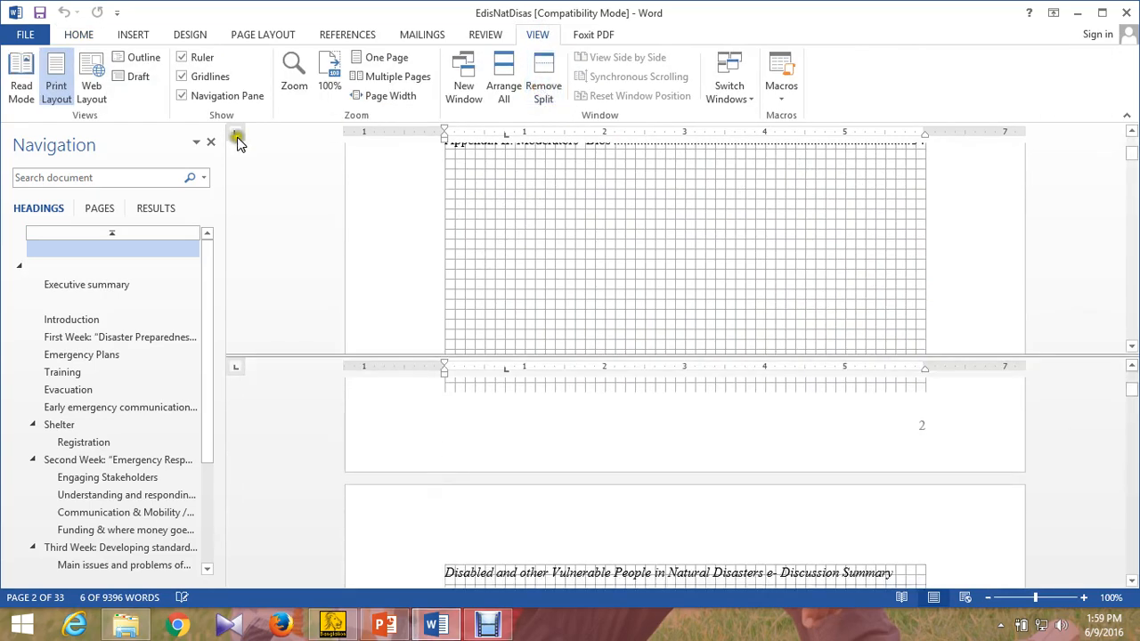
pyautogui.click(544, 89)
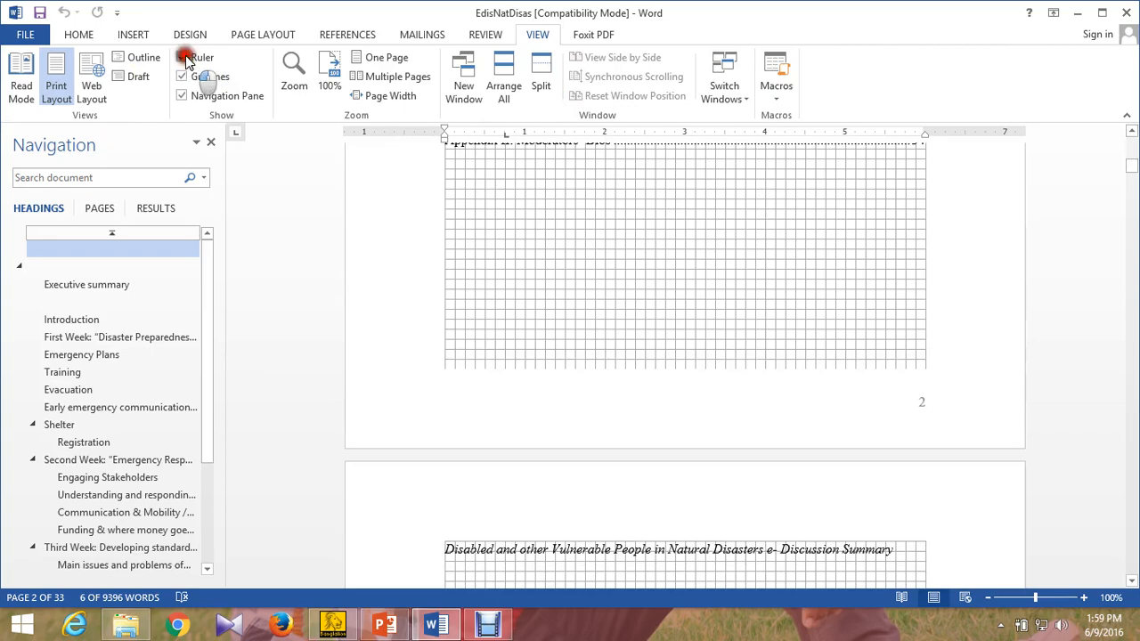
# - Hide the ruler, the gridlines and the Navigation pane in the EdisNatDisas document
pyautogui.click(184, 57)
pyautogui.click(182, 77)
pyautogui.click(181, 96)
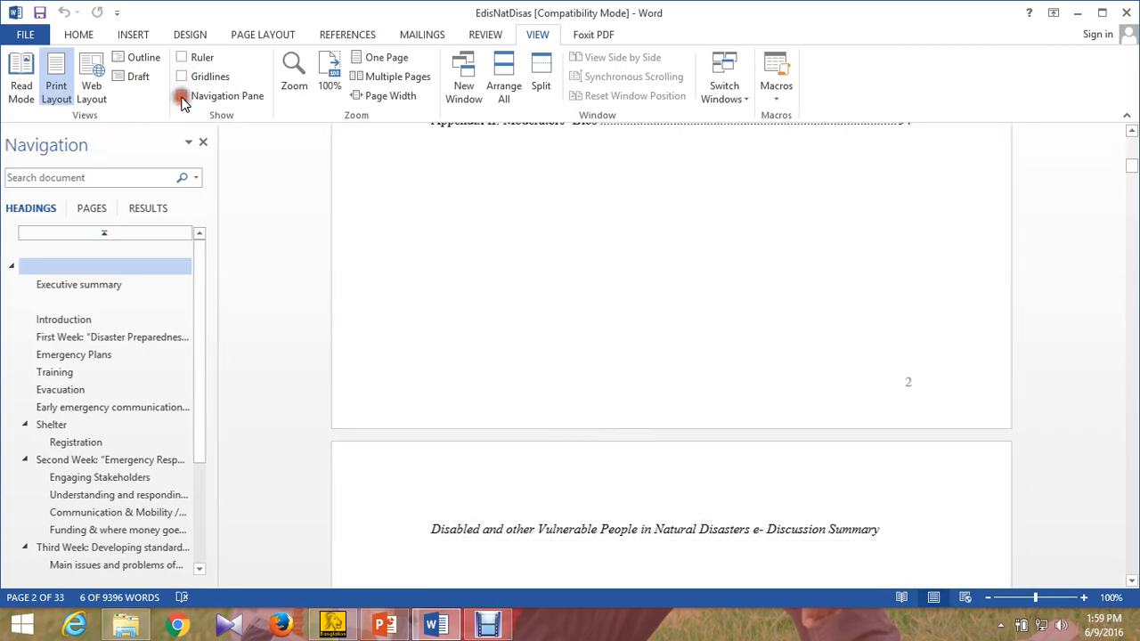
pyautogui.scroll(-12, 704, 312)
pyautogui.scroll(13, 616, 305)
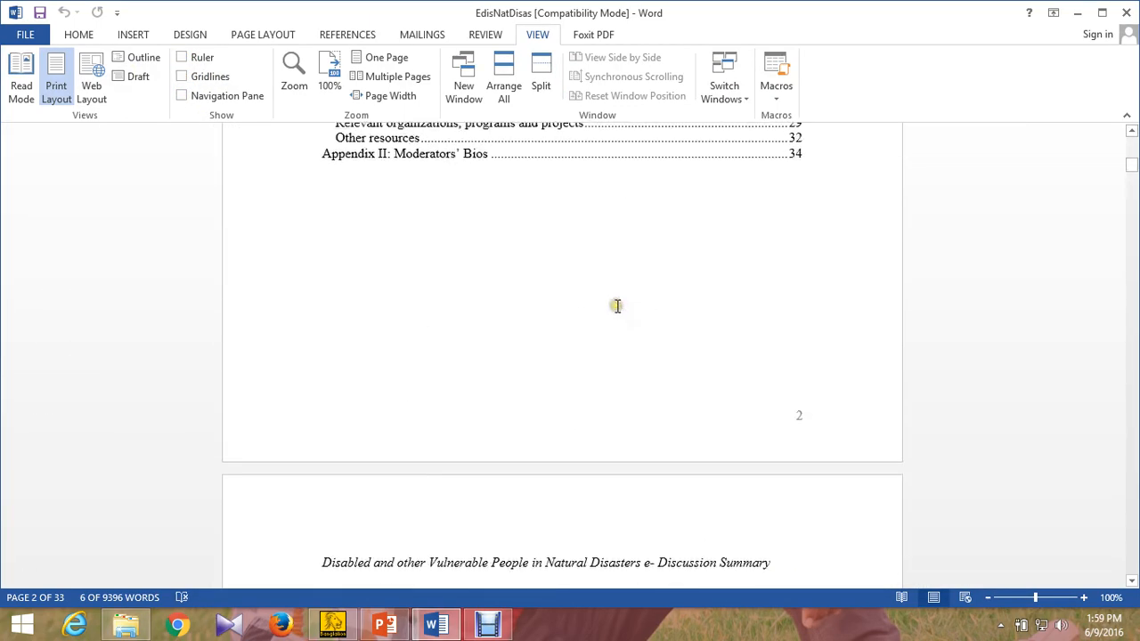
# - Look through the discussion summary and Introduction pages of the EdisNatDisas document
pyautogui.scroll(10, 616, 306)
pyautogui.scroll(-20, 616, 305)
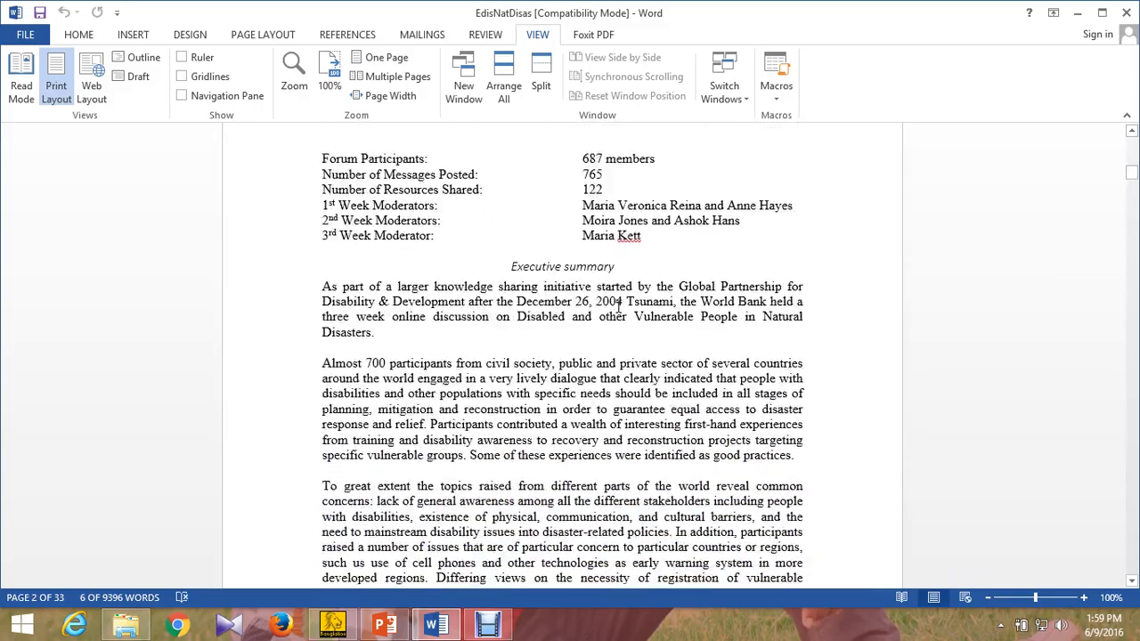
pyautogui.scroll(5, 618, 305)
pyautogui.scroll(-15, 618, 306)
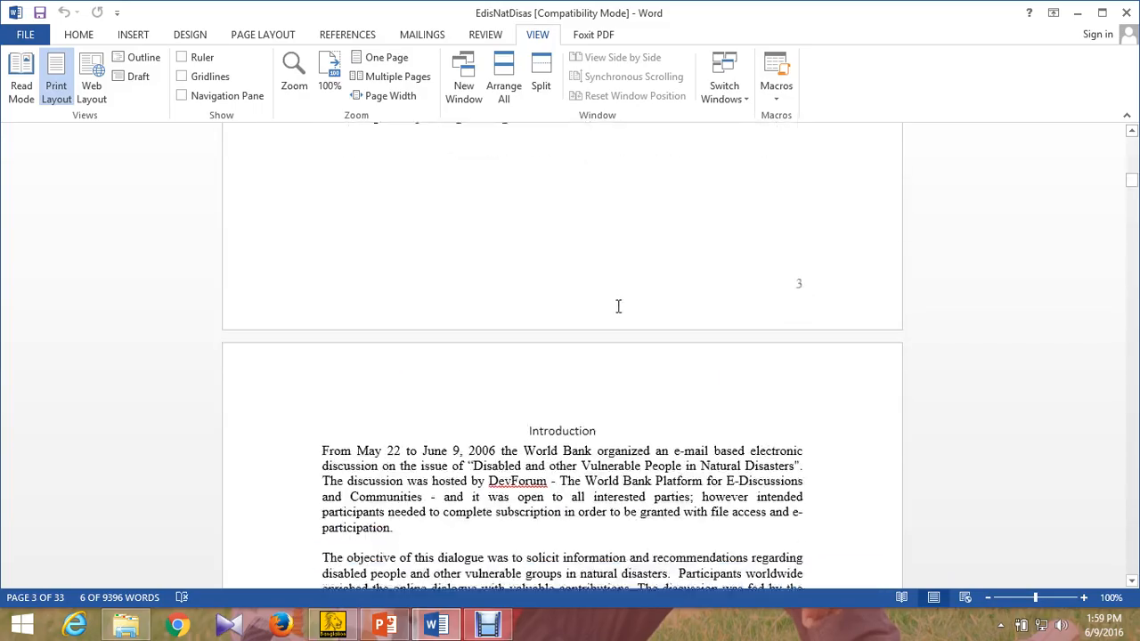
pyautogui.scroll(-8, 618, 306)
pyautogui.scroll(7, 618, 306)
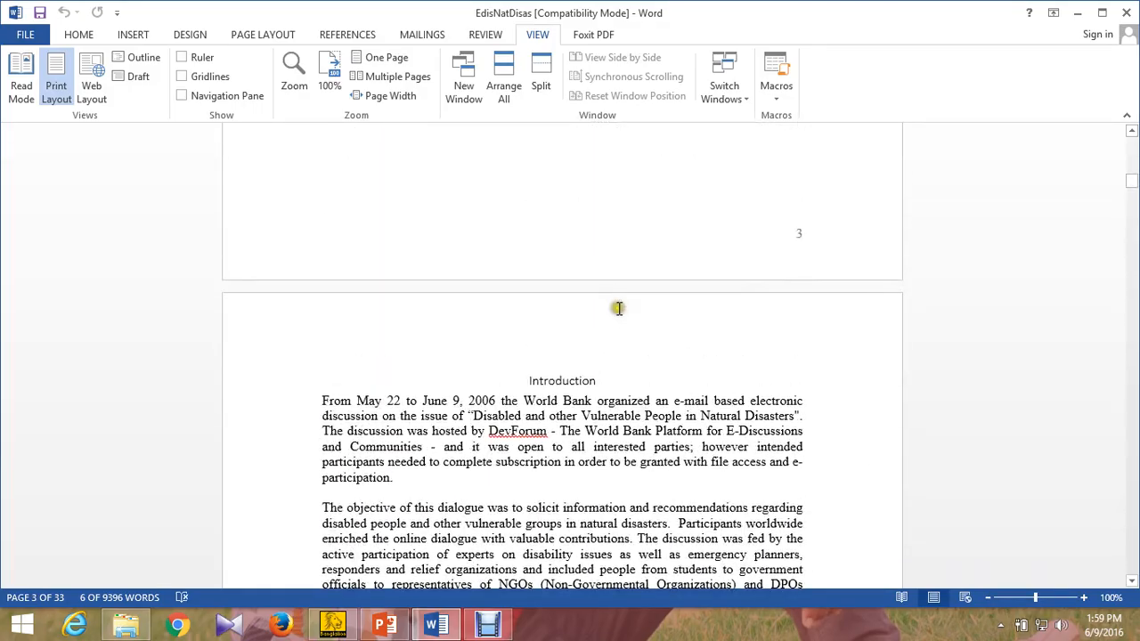
pyautogui.scroll(15, 619, 308)
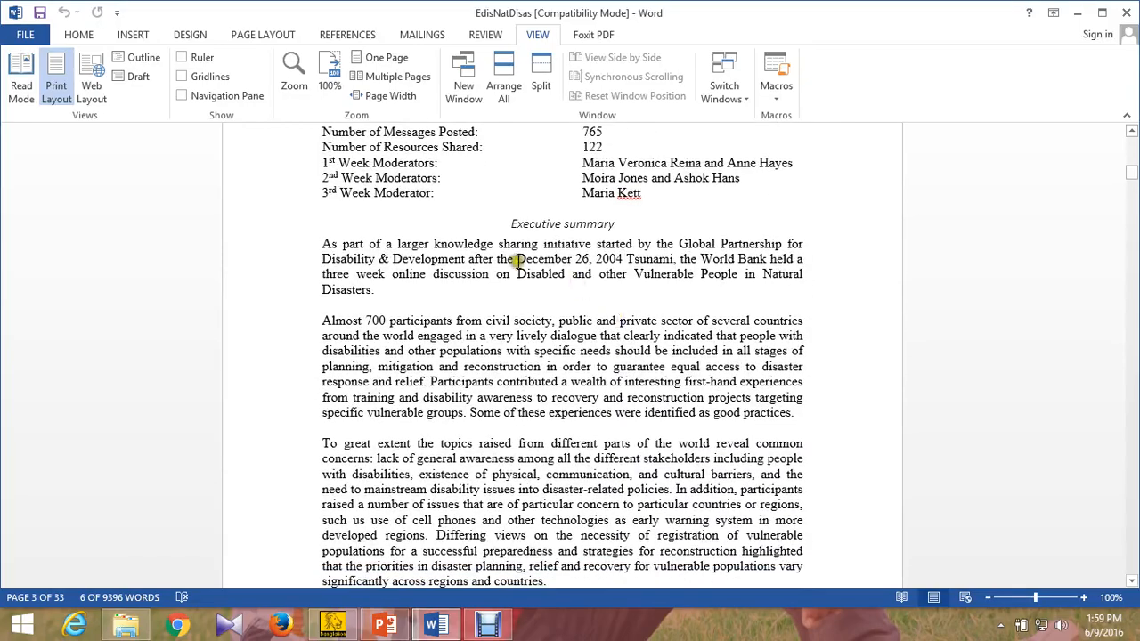
pyautogui.scroll(10, 518, 263)
pyautogui.scroll(-6, 517, 274)
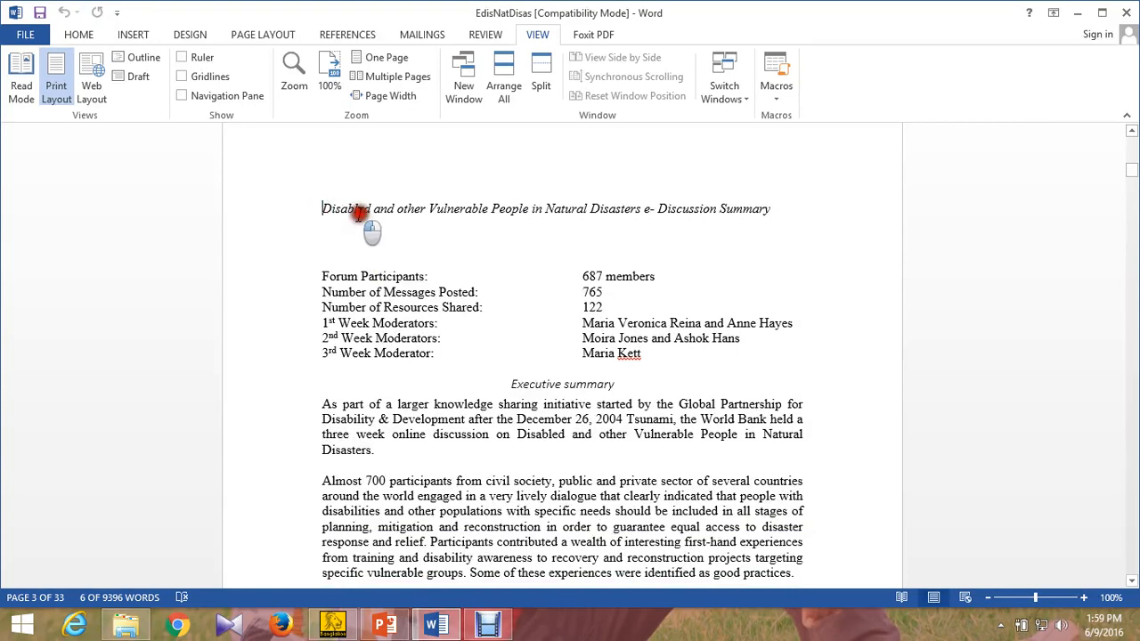
# - Examine the discussion summary title, the Introduction heading and the First Week heading, highlighting each one in turn
pyautogui.moveTo(359, 211); pyautogui.dragTo(788, 204)
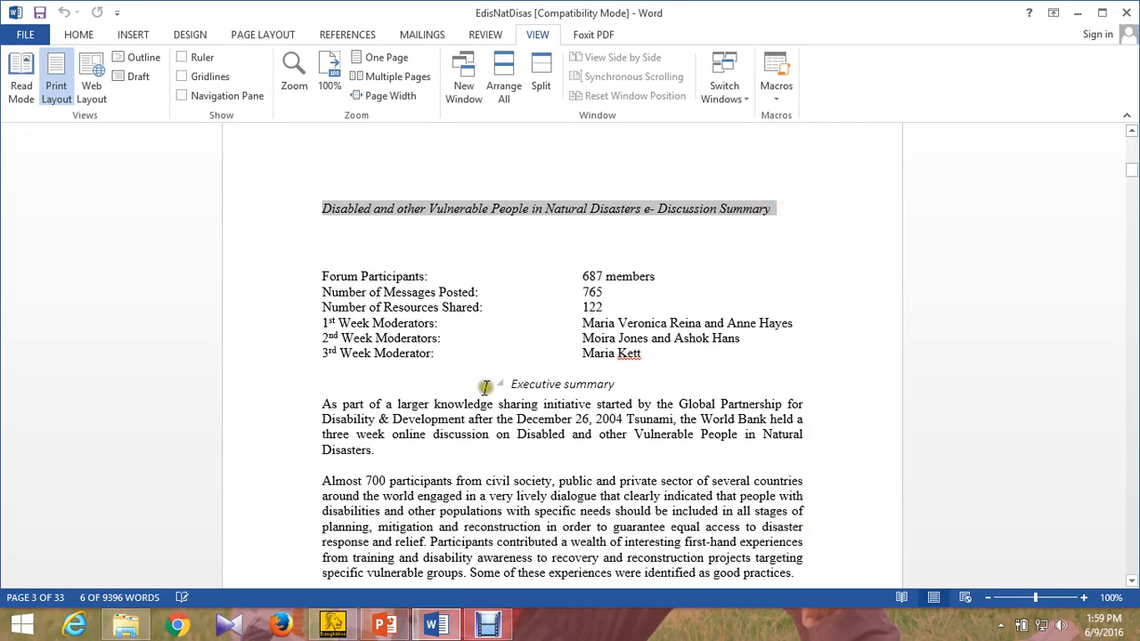
pyautogui.moveTo(508, 385)
pyautogui.mouseDown()
pyautogui.moveTo(651, 374)
pyautogui.moveTo(506, 377)
pyautogui.mouseUp()
pyautogui.scroll(-12, 508, 374)
pyautogui.scroll(4, 509, 364)
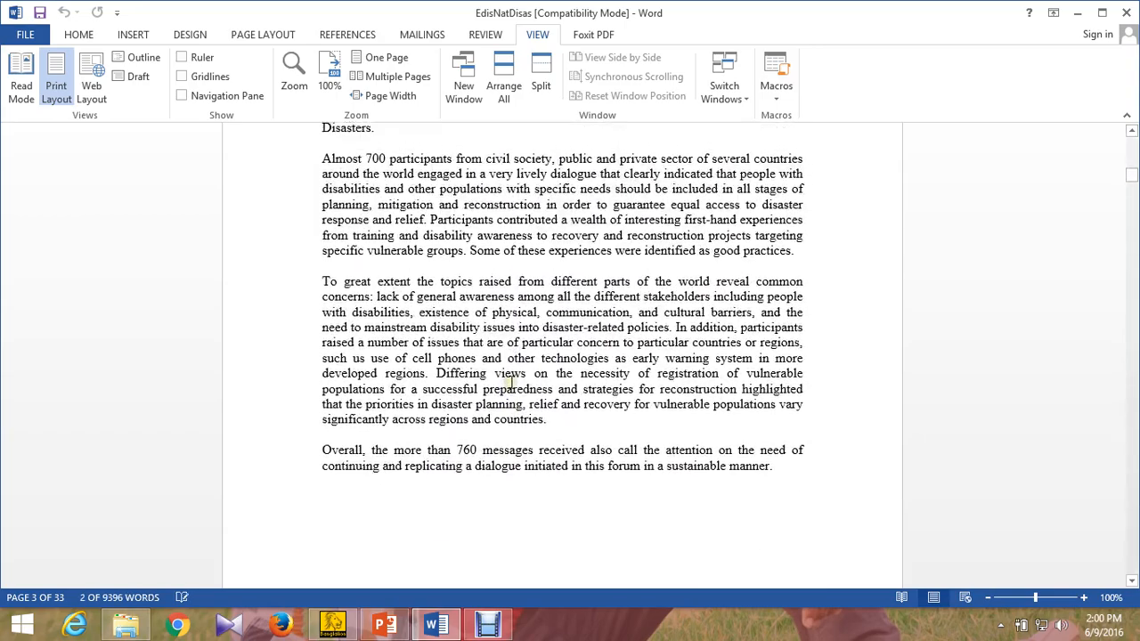
pyautogui.scroll(-7, 512, 382)
pyautogui.scroll(-5, 512, 382)
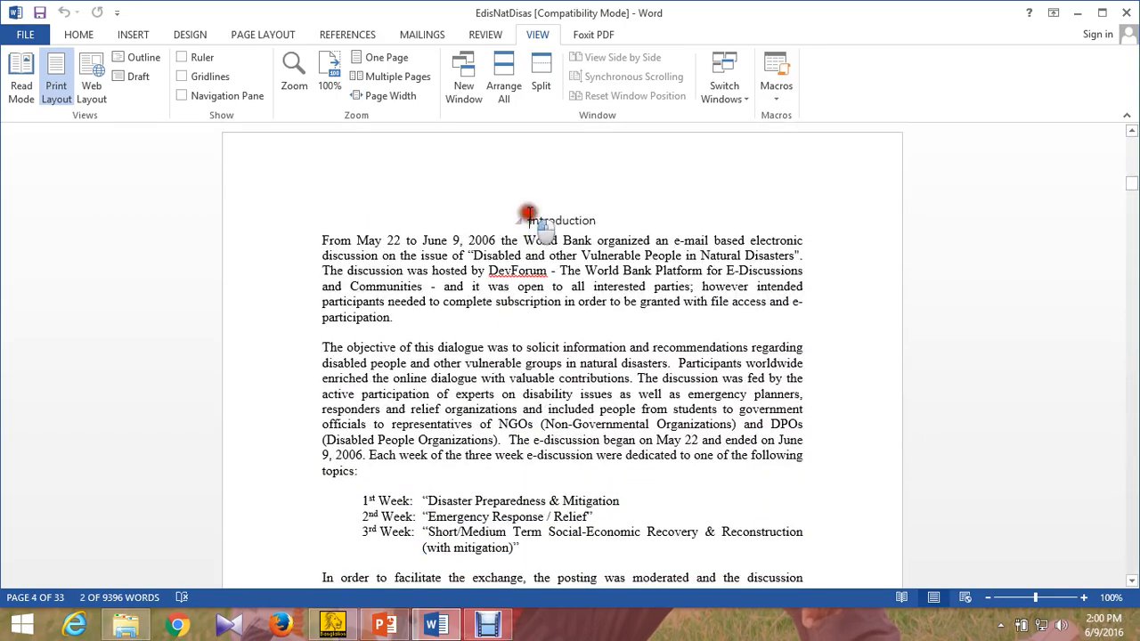
pyautogui.moveTo(530, 216); pyautogui.dragTo(597, 220)
pyautogui.scroll(-20, 593, 276)
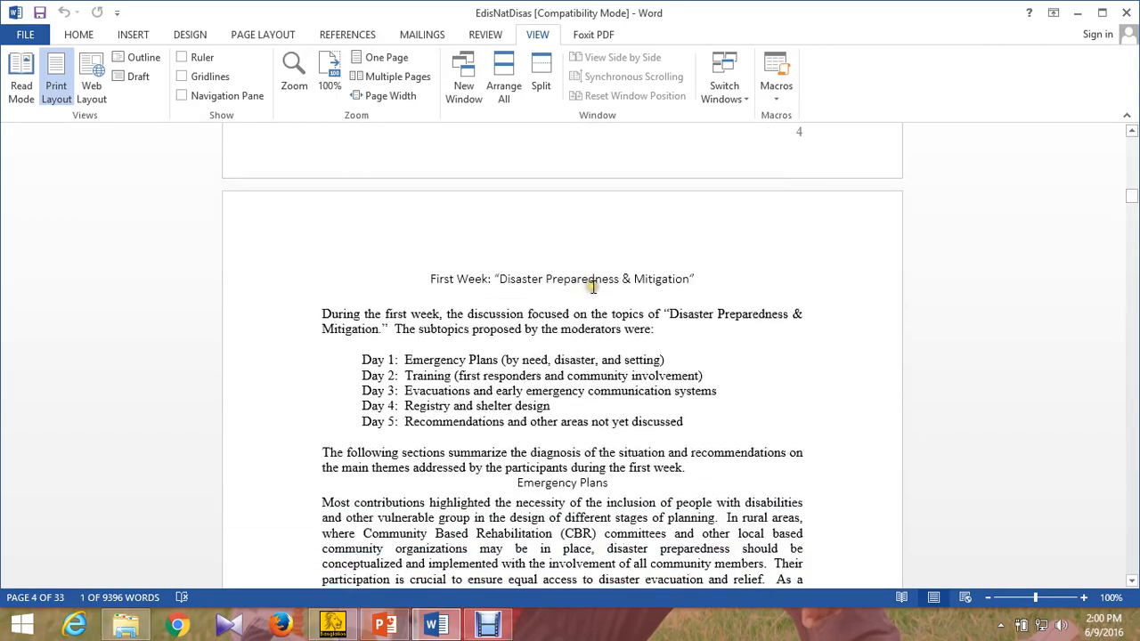
pyautogui.scroll(-7, 592, 285)
pyautogui.scroll(7, 455, 299)
pyautogui.moveTo(426, 313); pyautogui.dragTo(693, 315)
pyautogui.scroll(-3, 693, 316)
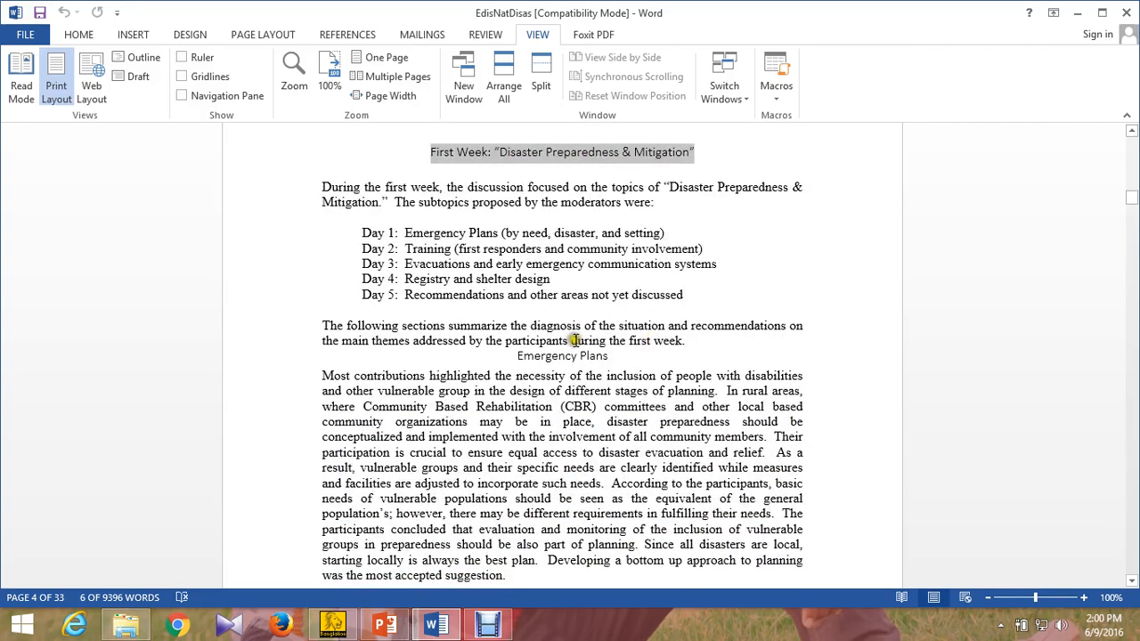
# - Look through the Emergency Plans, Training, Evacuation and Shelter sections to see how their headings are set
pyautogui.scroll(-4, 648, 430)
pyautogui.scroll(4, 649, 369)
pyautogui.scroll(-15, 507, 297)
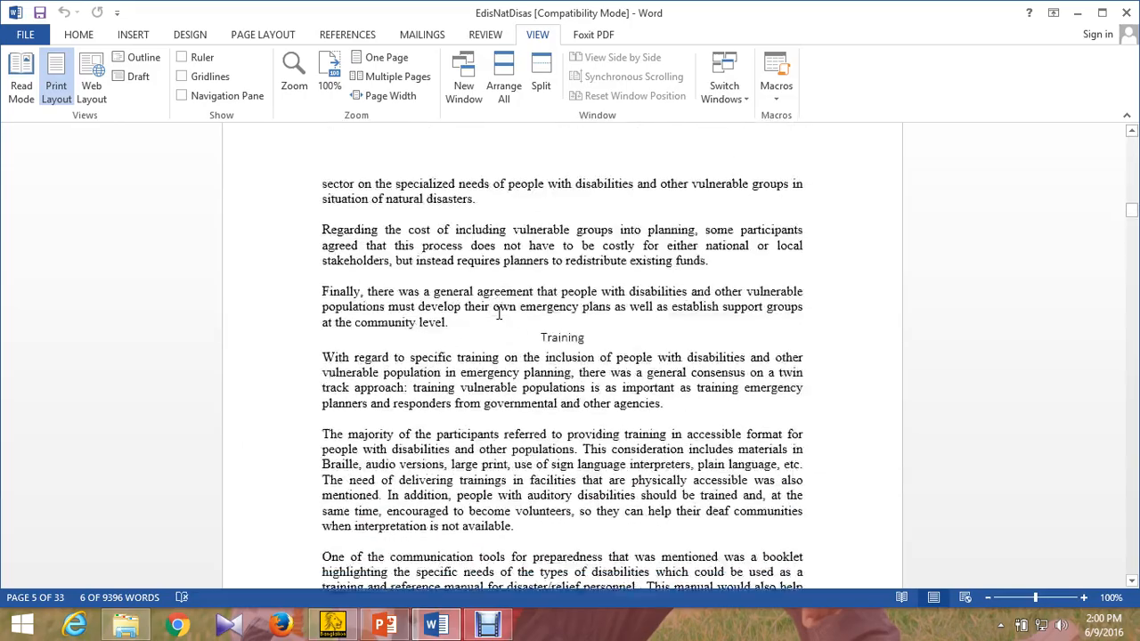
pyautogui.scroll(-6, 498, 314)
pyautogui.scroll(8, 508, 347)
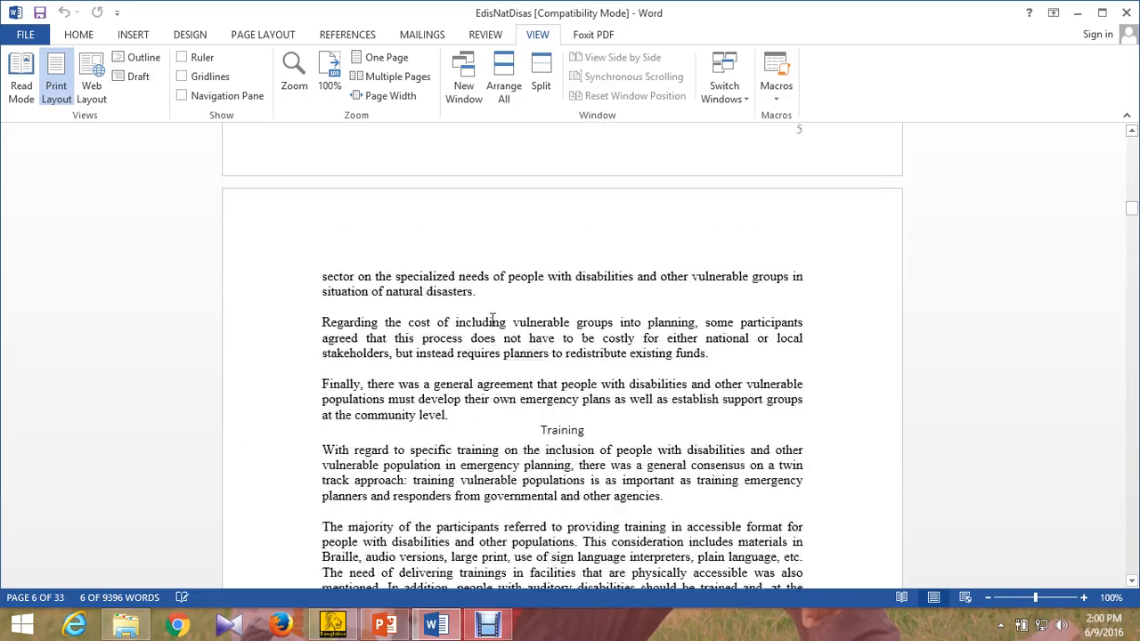
pyautogui.scroll(-18, 512, 365)
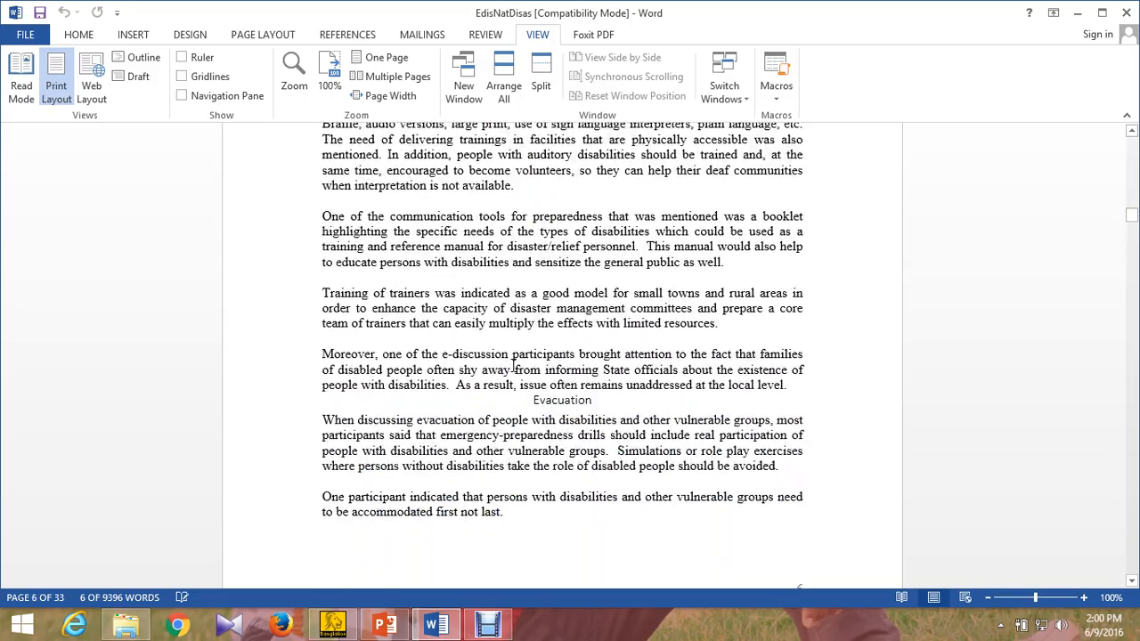
pyautogui.scroll(-18, 512, 365)
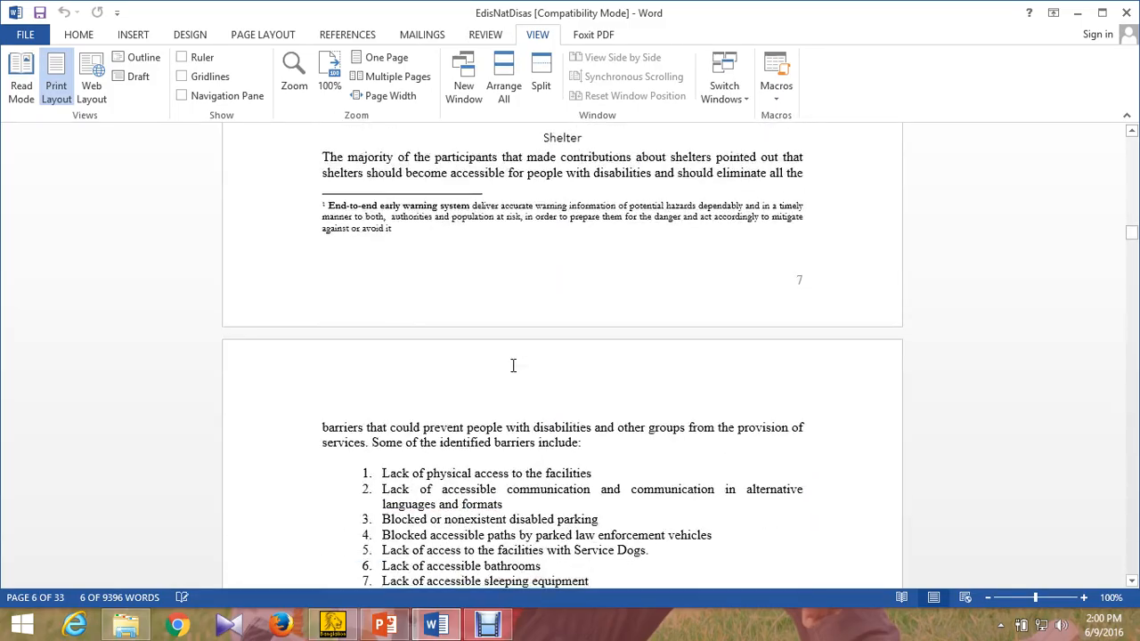
pyautogui.scroll(11, 514, 365)
pyautogui.scroll(6, 514, 365)
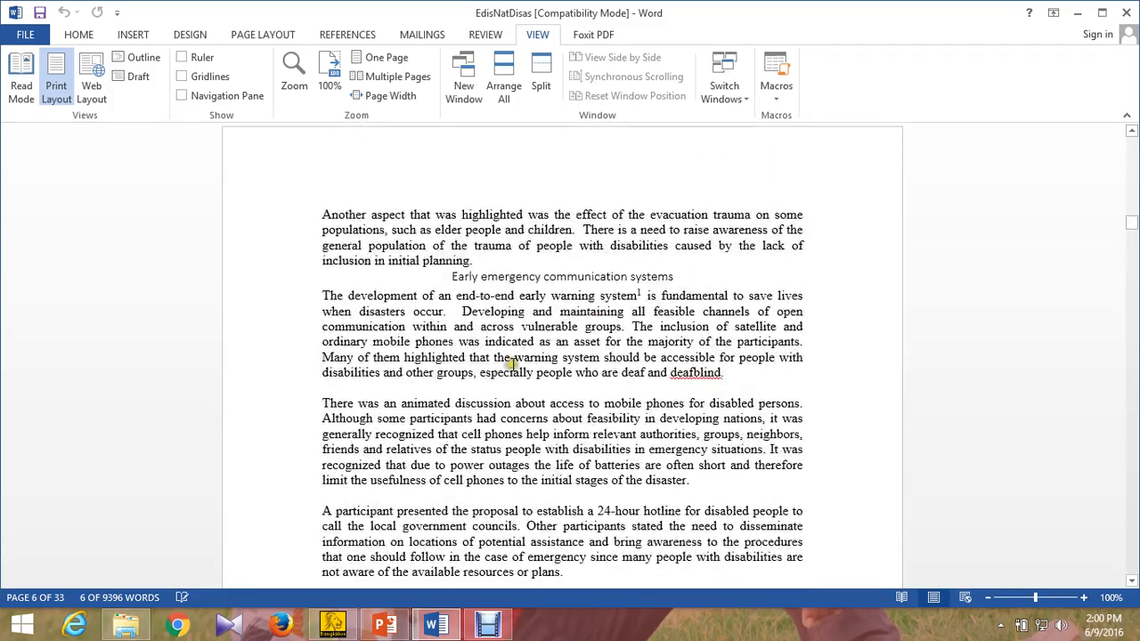
# - Format the whole "First Week: Disaster Preparedness & Mitigation" heading in Bodoni MT Black, size 20, red
pyautogui.click(80, 37)
pyautogui.scroll(20, 534, 250)
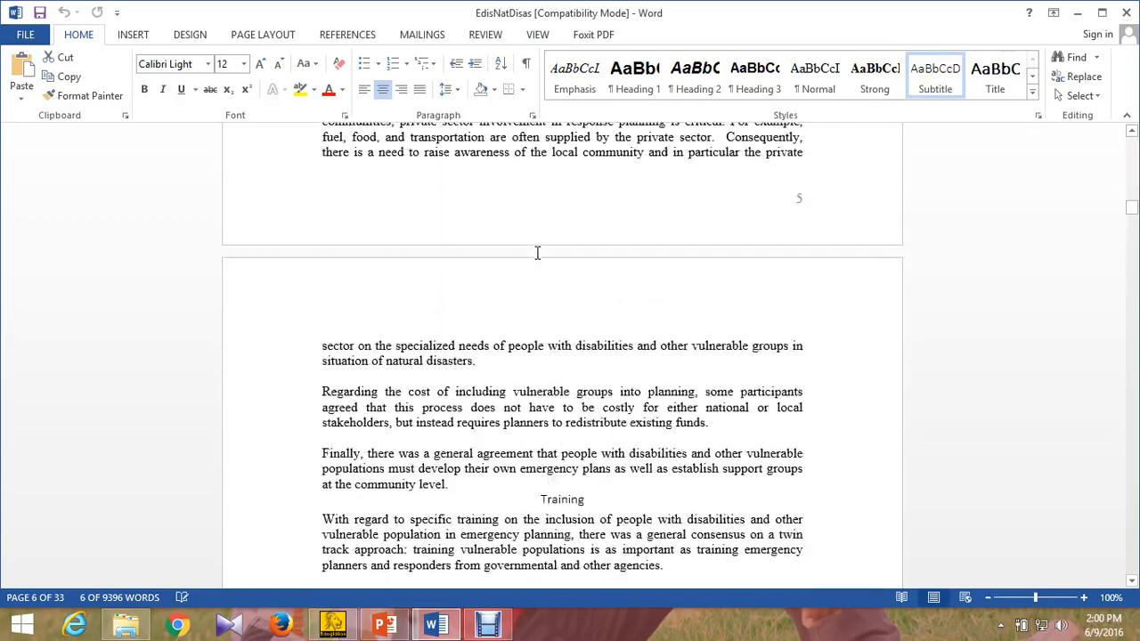
pyautogui.scroll(20, 537, 255)
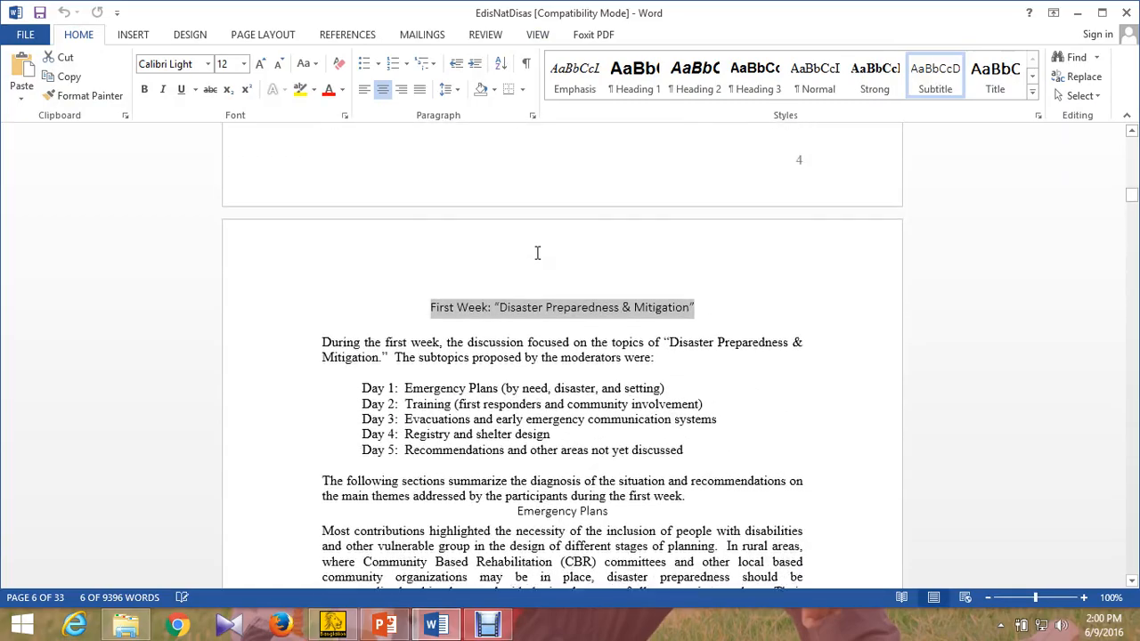
pyautogui.scroll(-3, 226, 136)
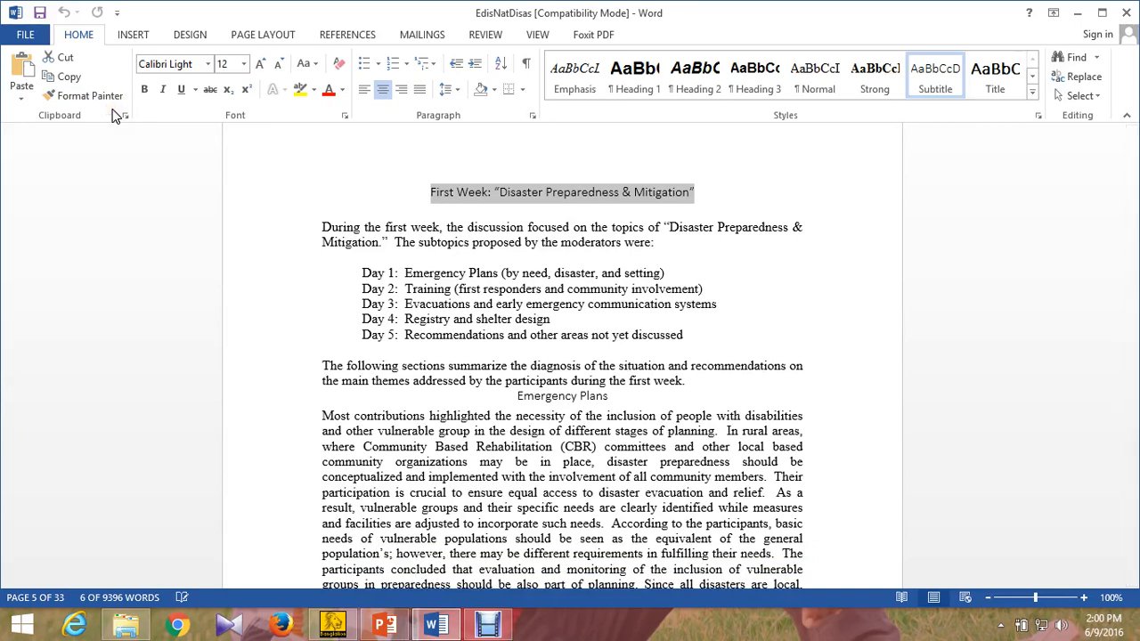
pyautogui.click(493, 215)
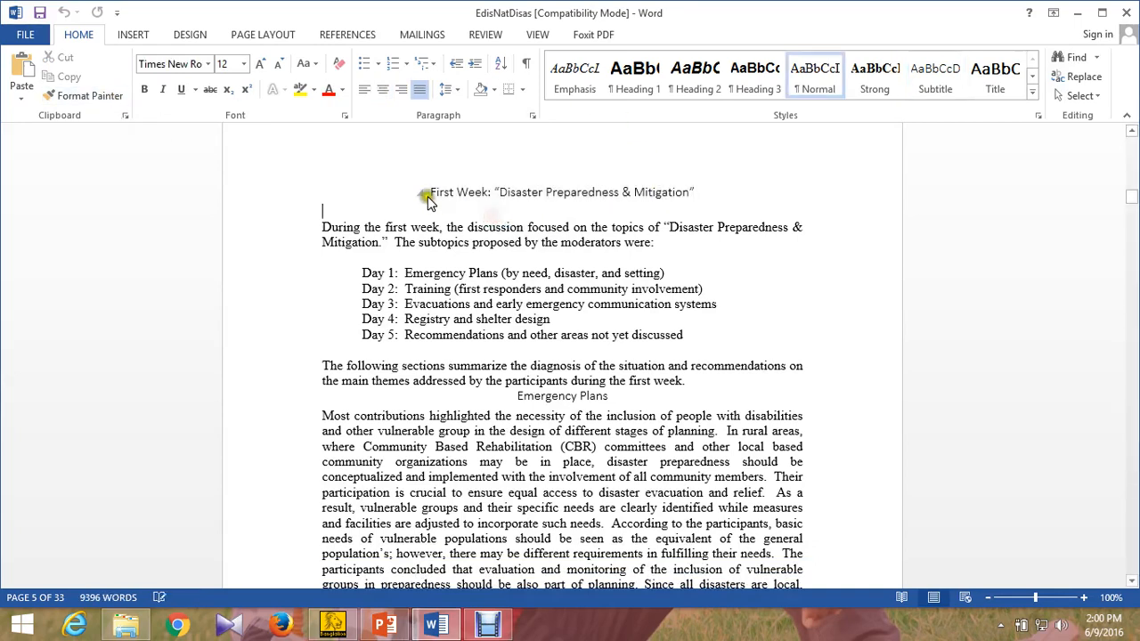
pyautogui.click(368, 191)
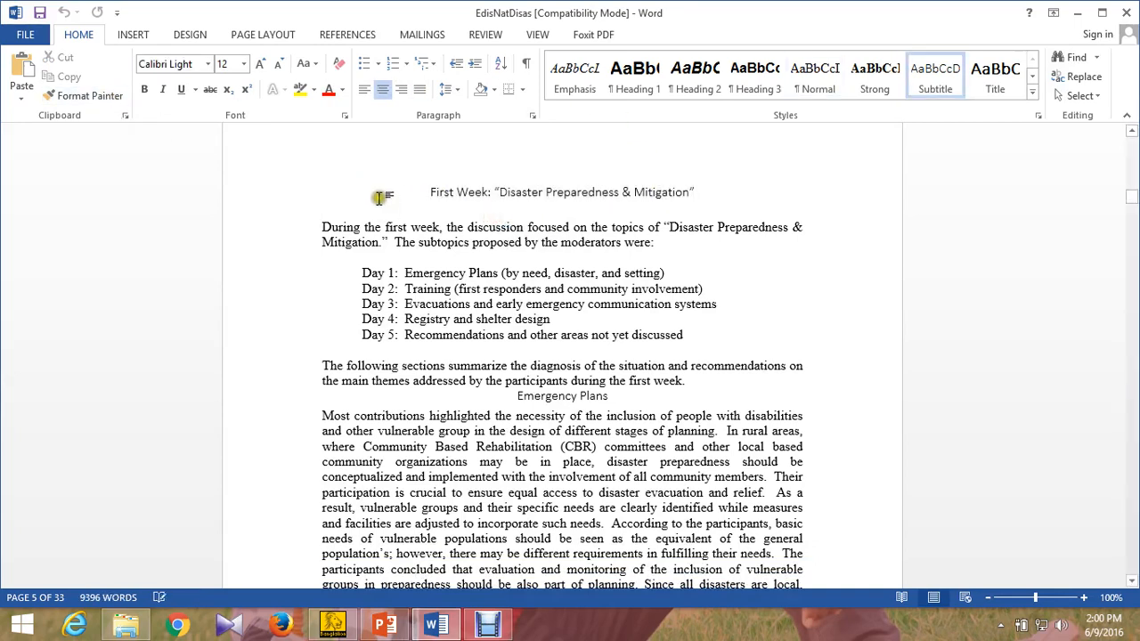
pyautogui.click(328, 194)
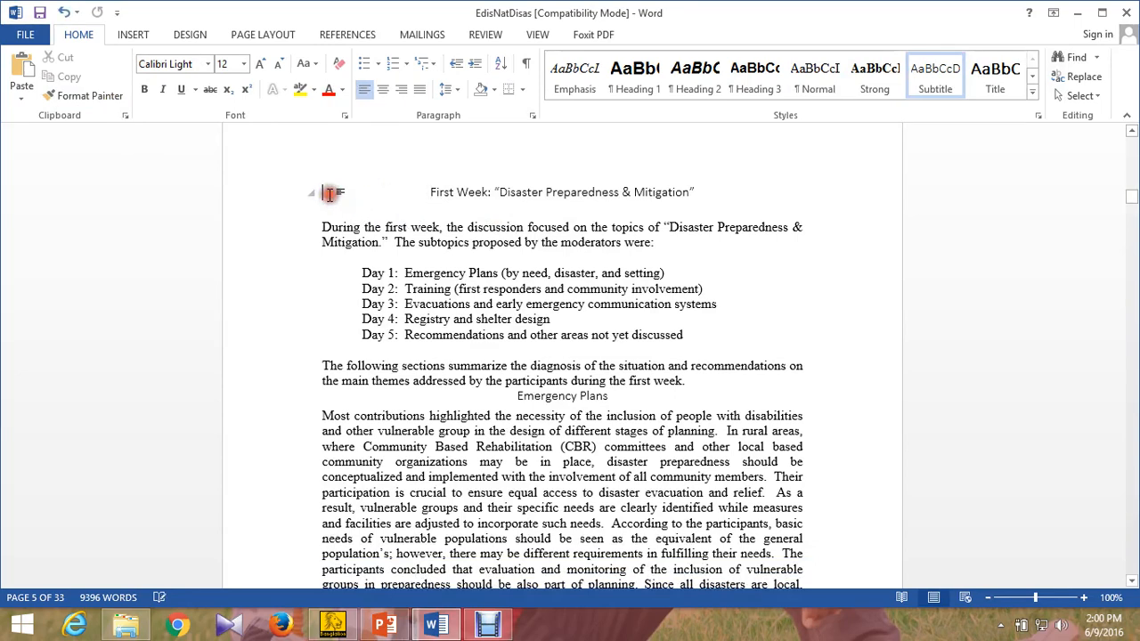
pyautogui.click(415, 192)
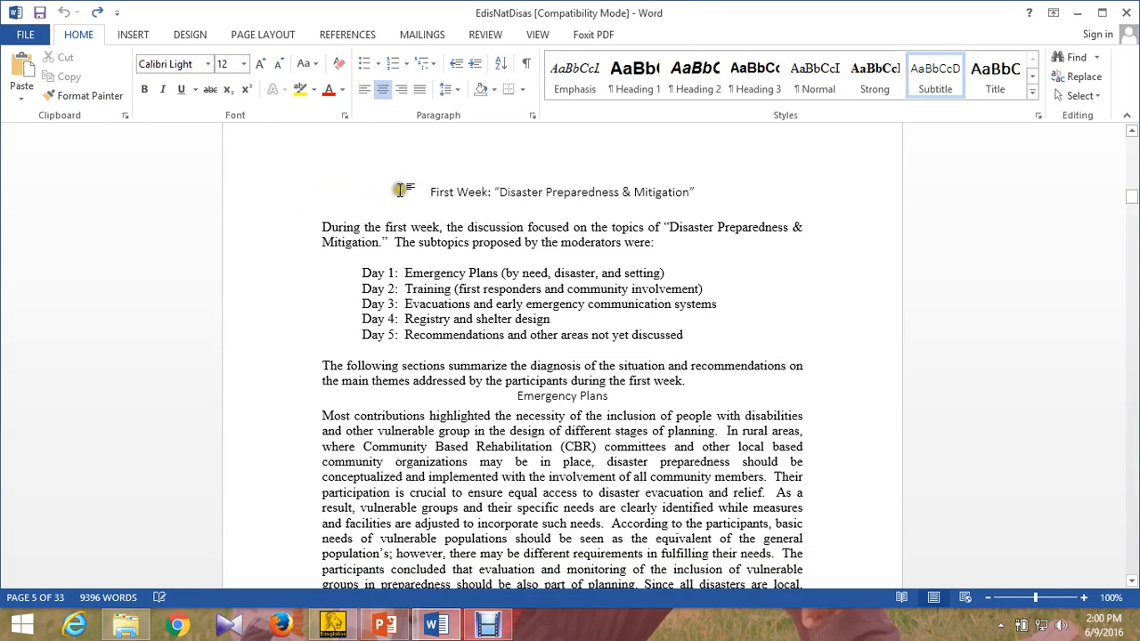
pyautogui.click(283, 195)
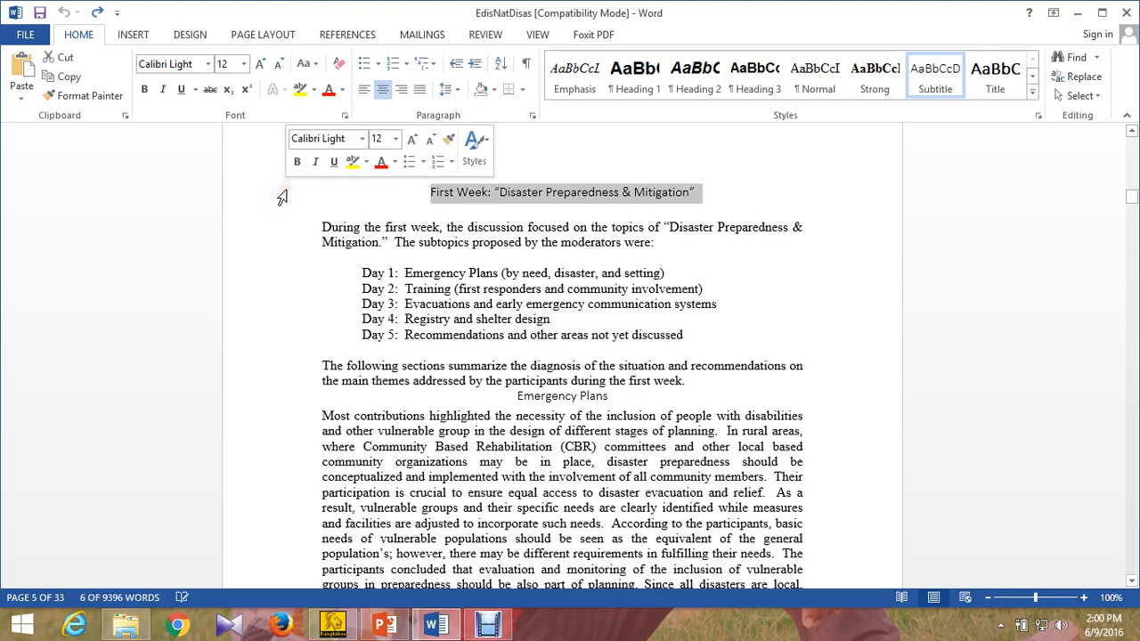
pyautogui.click(210, 66)
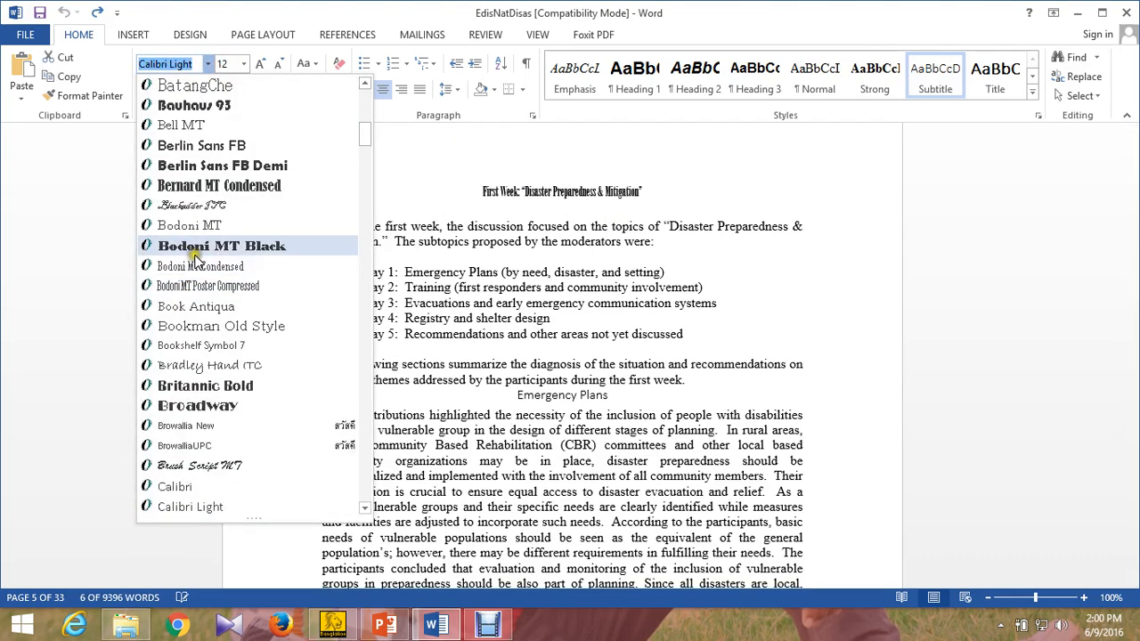
pyautogui.click(191, 246)
pyautogui.click(243, 64)
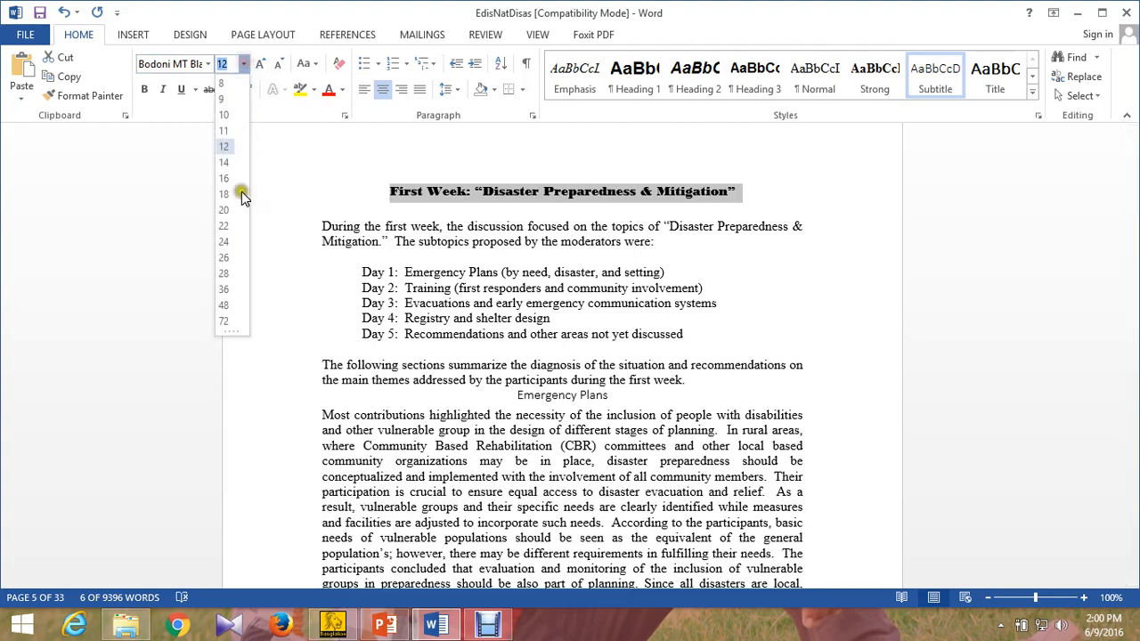
pyautogui.click(229, 212)
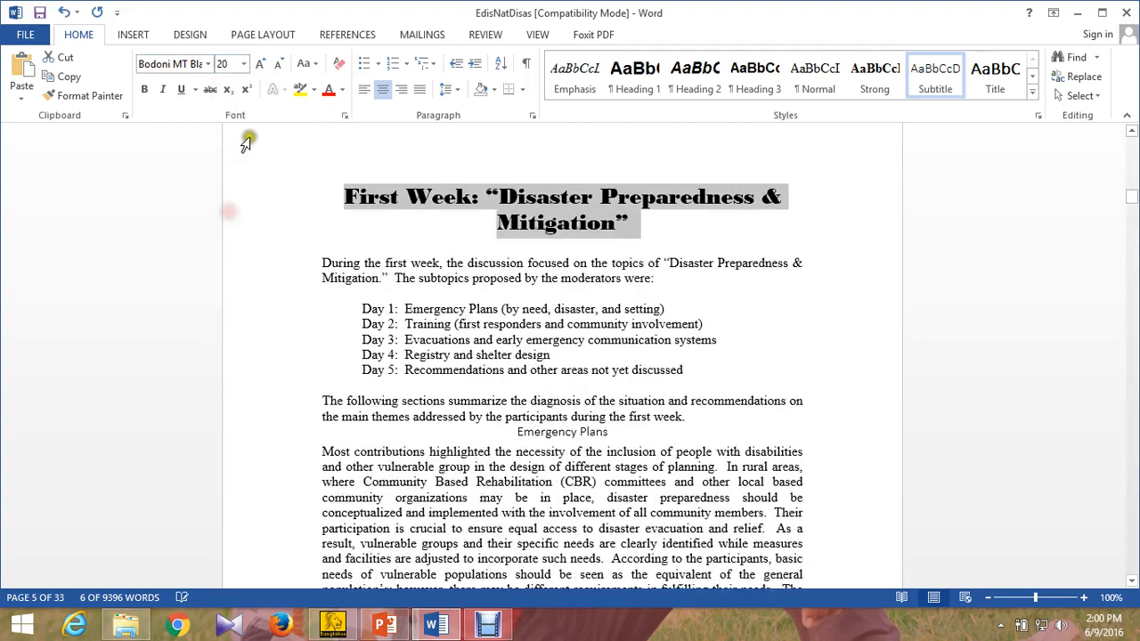
pyautogui.click(343, 90)
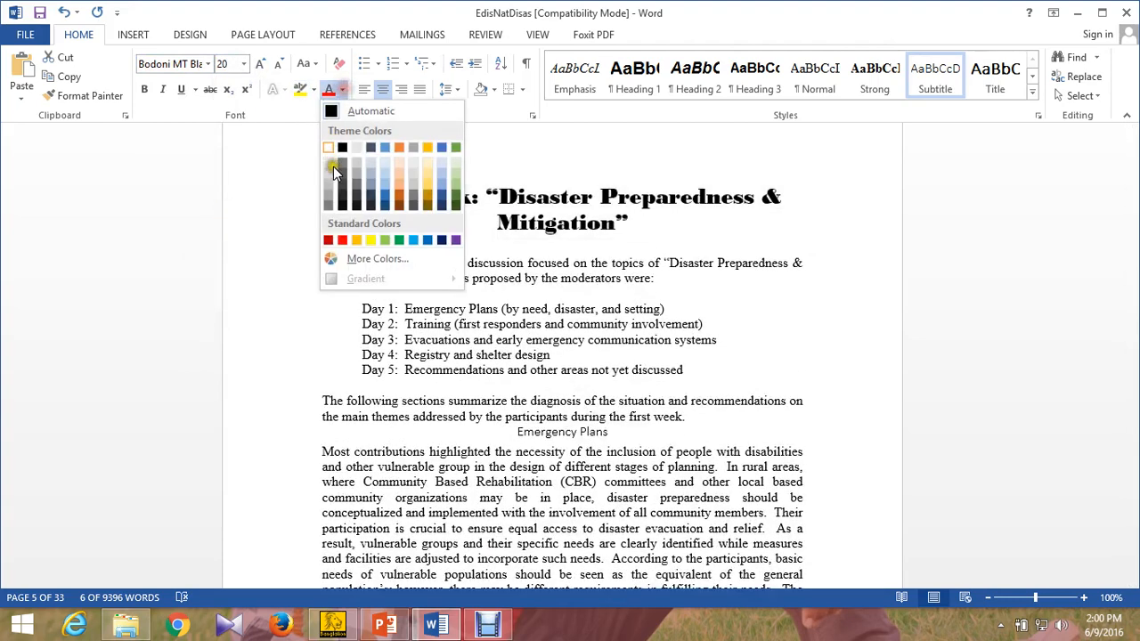
pyautogui.click(340, 241)
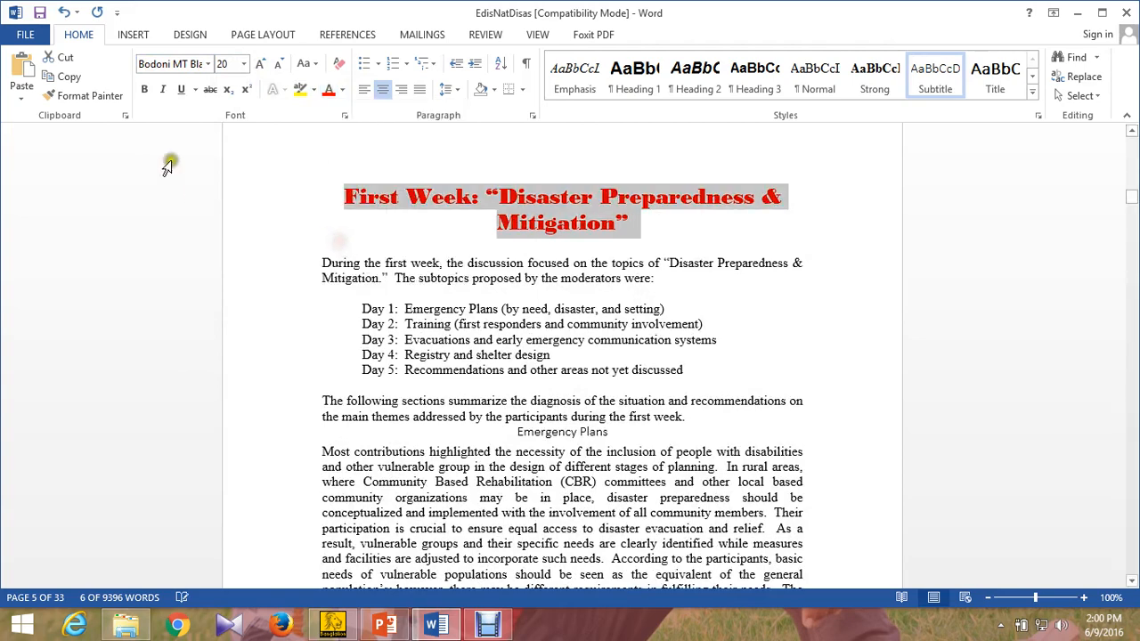
# - Try to copy the First Week heading's formatting with Format Painter
pyautogui.click(113, 104)
pyautogui.click(111, 100)
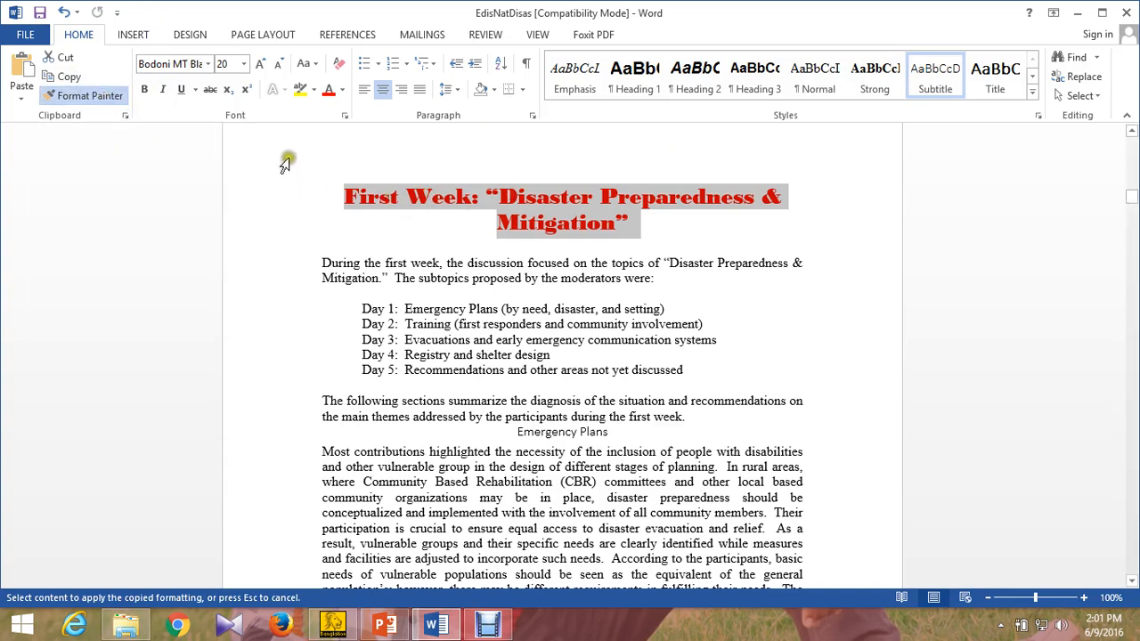
pyautogui.click(161, 217)
# - Look through the Emergency Plans section and its key points below the First Week heading
pyautogui.scroll(-10, 532, 267)
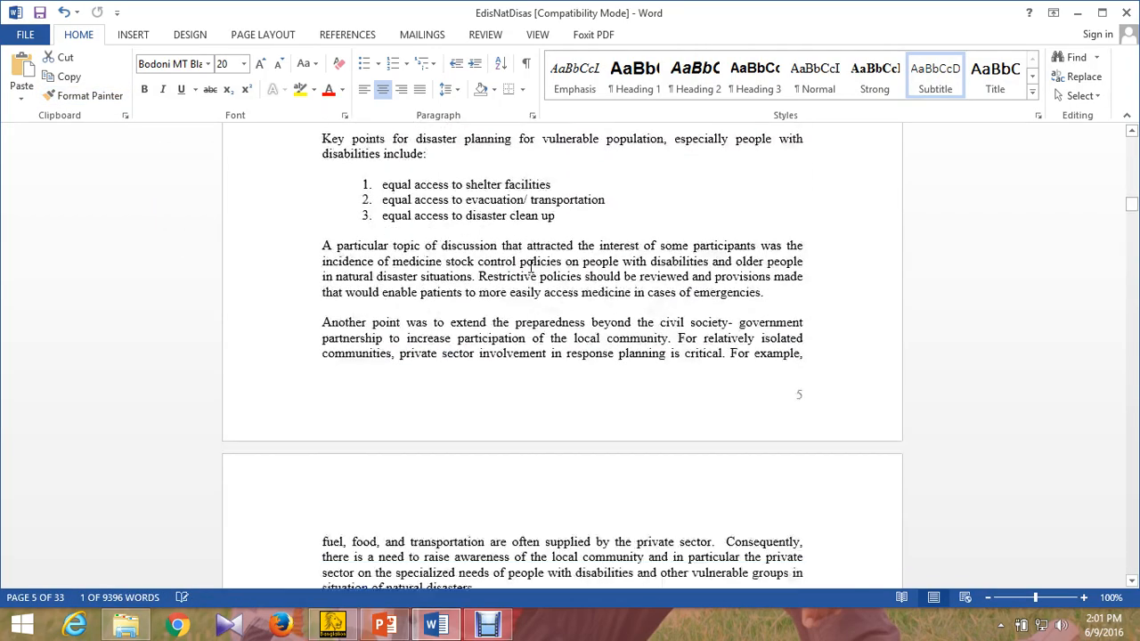
pyautogui.scroll(-6, 532, 267)
pyautogui.scroll(4, 532, 268)
pyautogui.scroll(-3, 532, 267)
pyautogui.scroll(5, 532, 267)
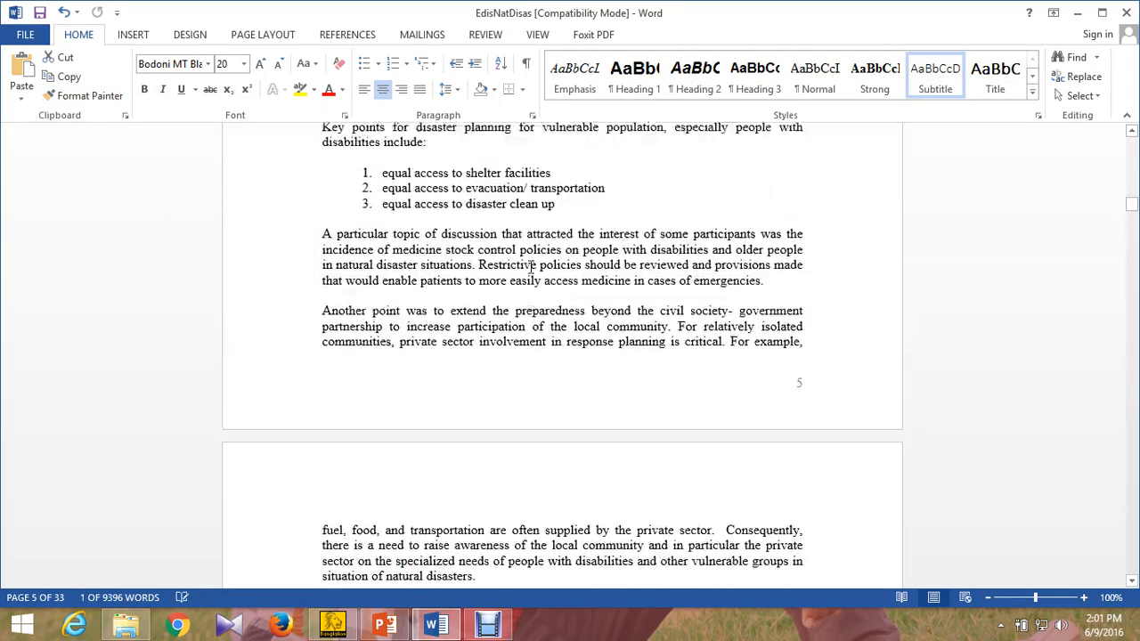
pyautogui.scroll(9, 532, 267)
pyautogui.scroll(-8, 532, 267)
pyautogui.scroll(7, 531, 267)
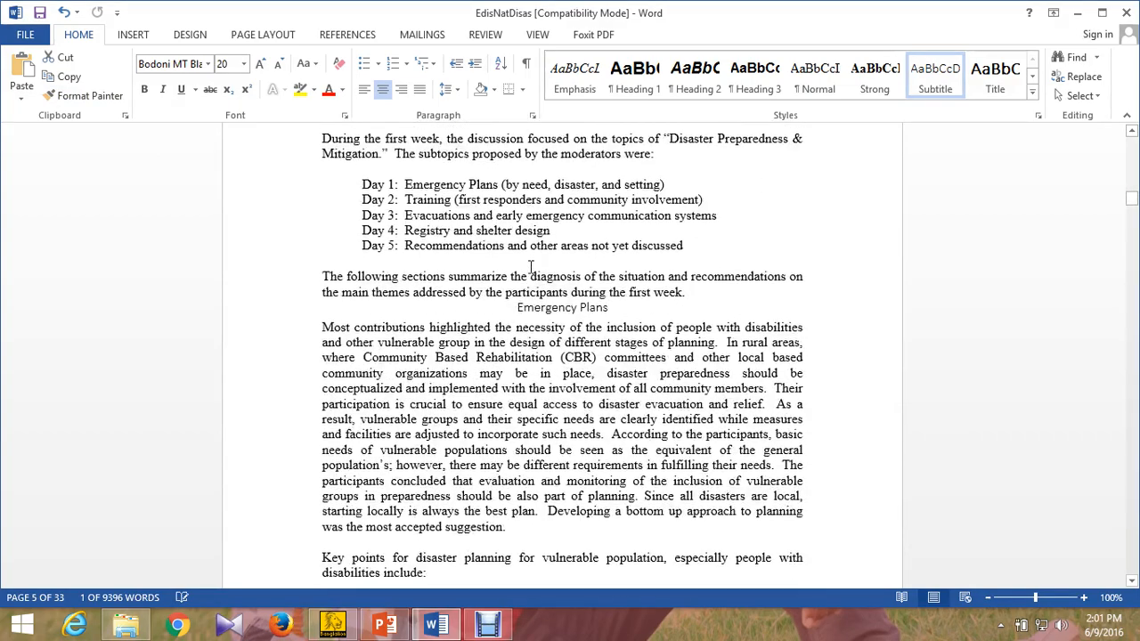
# - Copy the Emergency Plans heading's formatting onto the first line of the paragraph below it with Format Painter
pyautogui.click(283, 309)
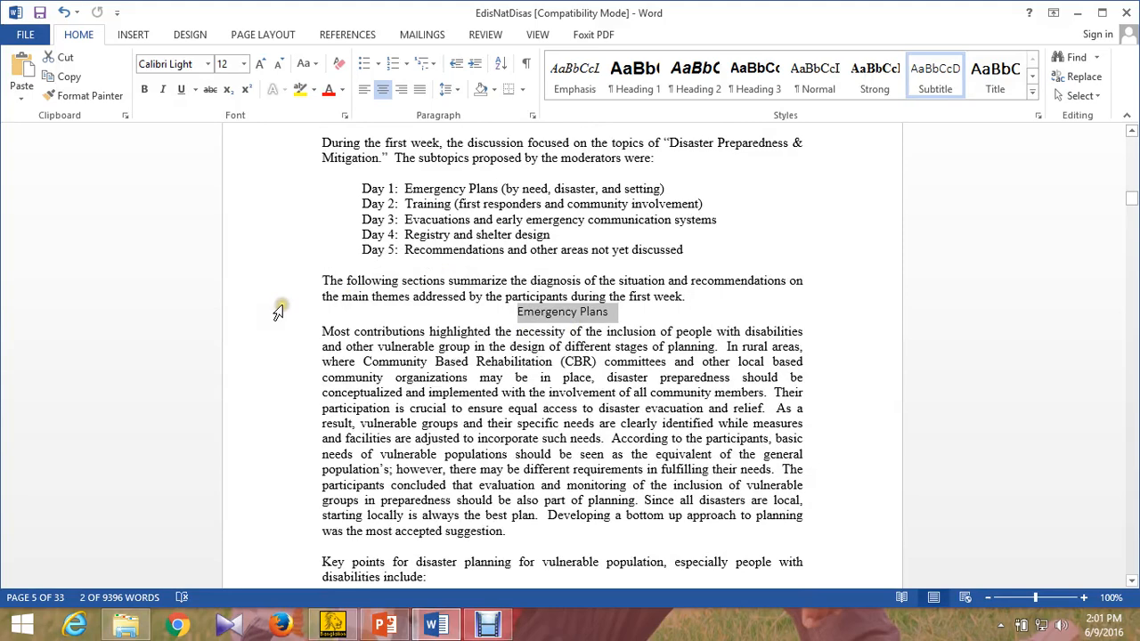
pyautogui.click(912, 301)
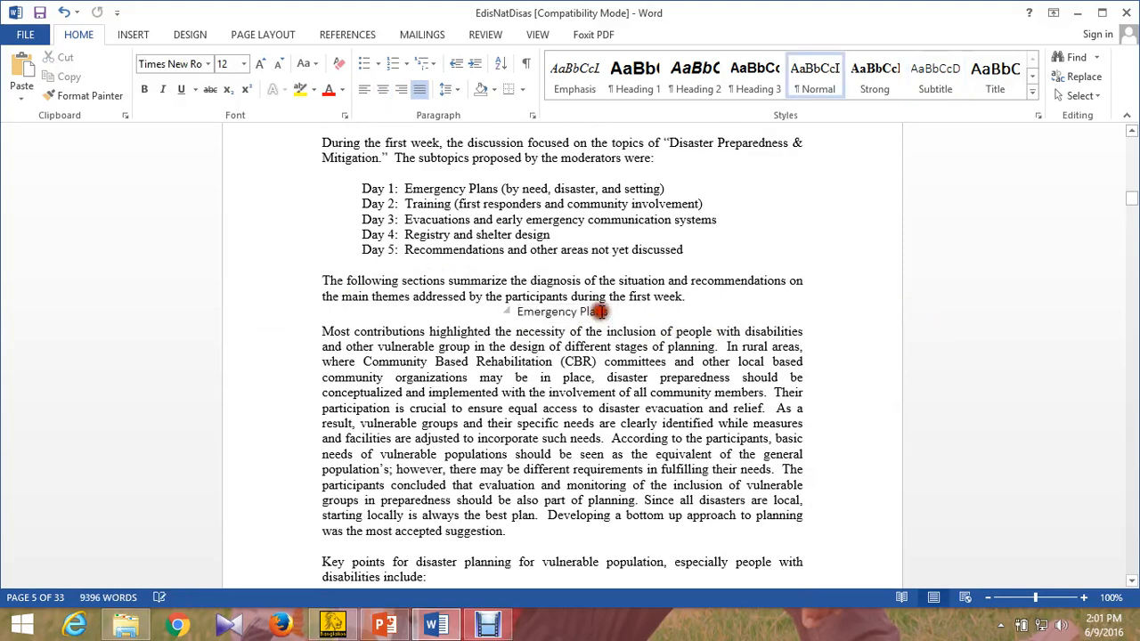
pyautogui.doubleClick(595, 312)
pyautogui.click(608, 315)
pyautogui.moveTo(612, 312); pyautogui.dragTo(514, 311)
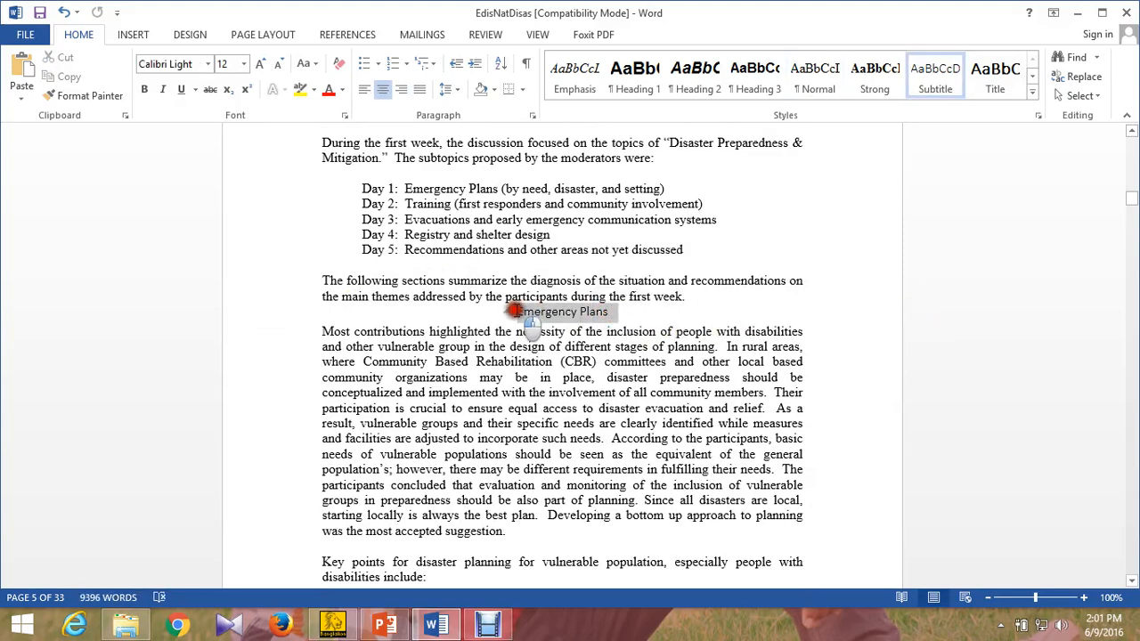
pyautogui.click(901, 296)
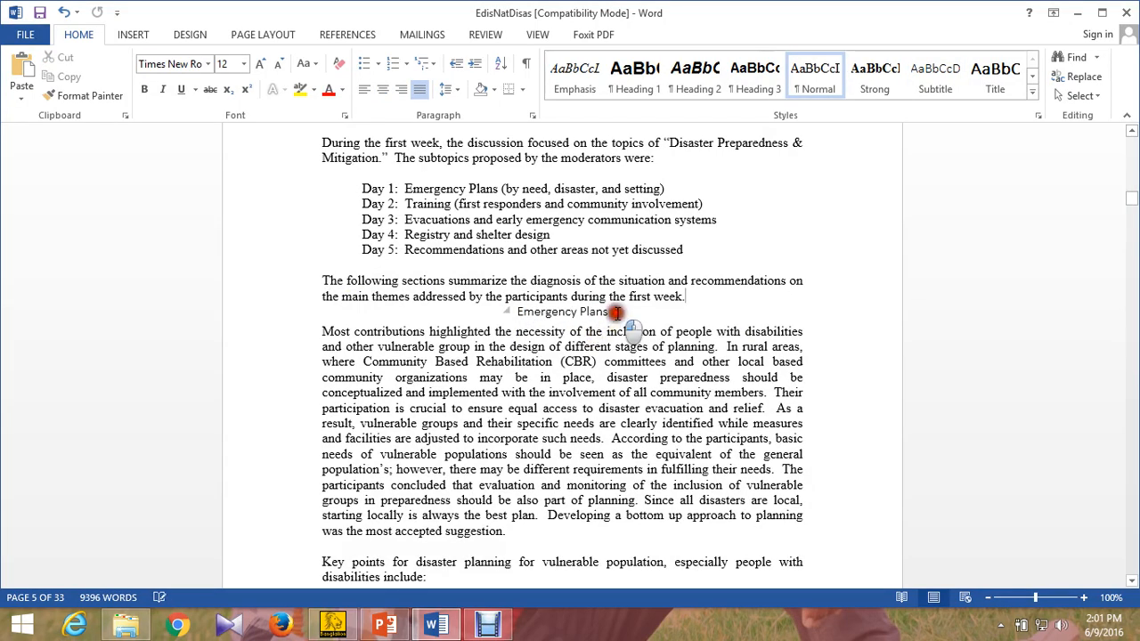
pyautogui.moveTo(617, 313); pyautogui.dragTo(481, 307)
pyautogui.click(86, 96)
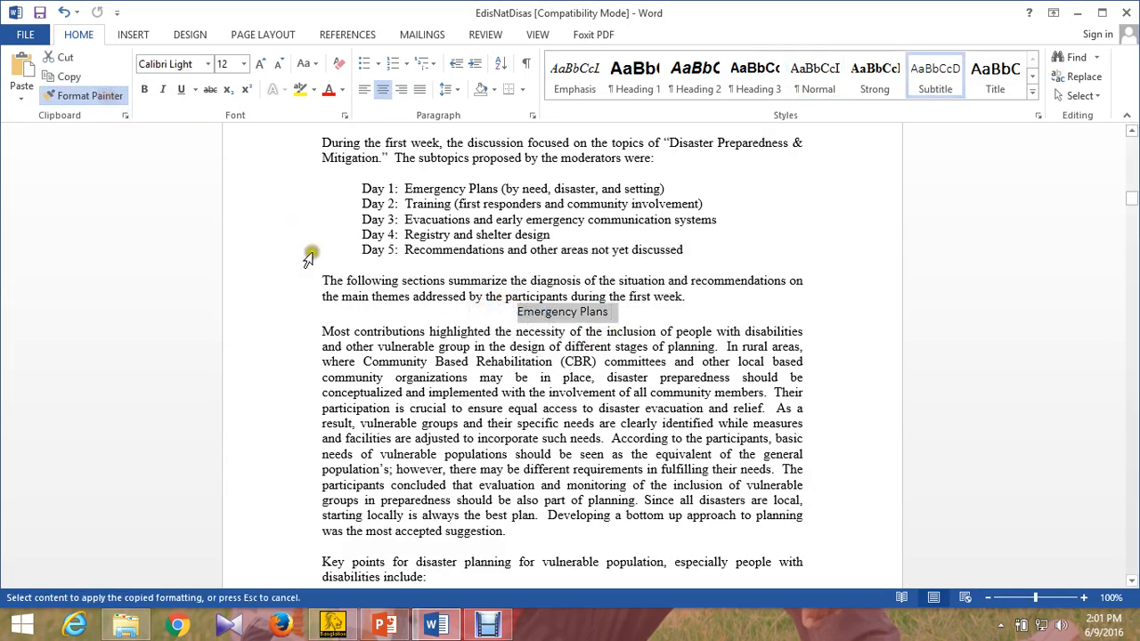
pyautogui.click(275, 333)
pyautogui.doubleClick(271, 305)
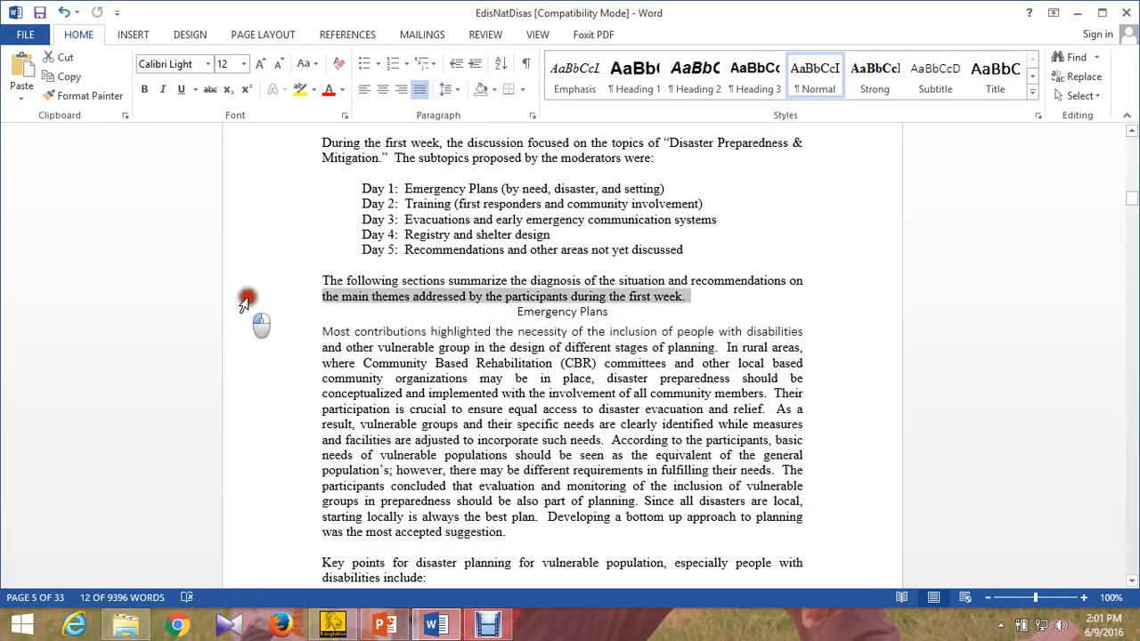
# - Try the Heading 2 style on the body paragraph under Emergency Plans, then undo it
pyautogui.click(277, 312)
pyautogui.click(353, 353)
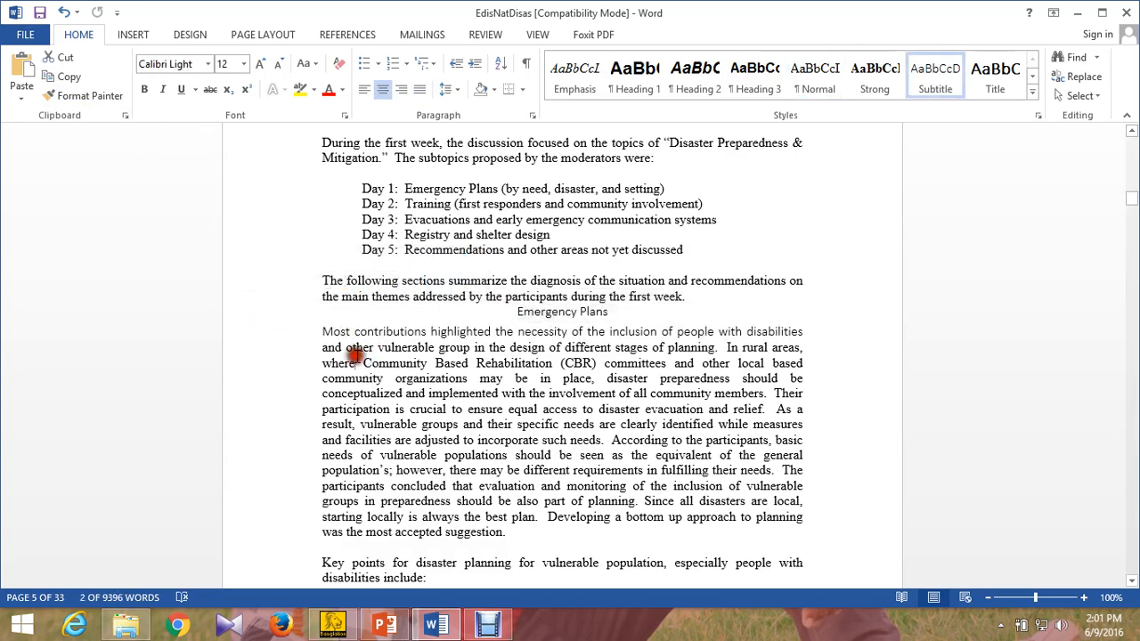
pyautogui.click(296, 378)
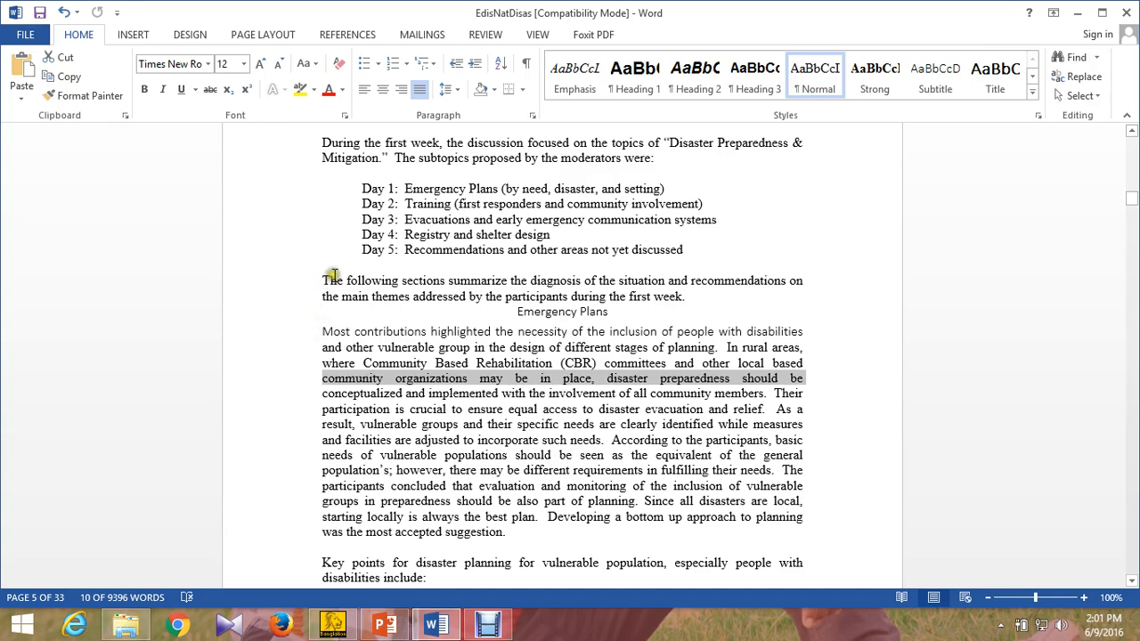
pyautogui.click(694, 77)
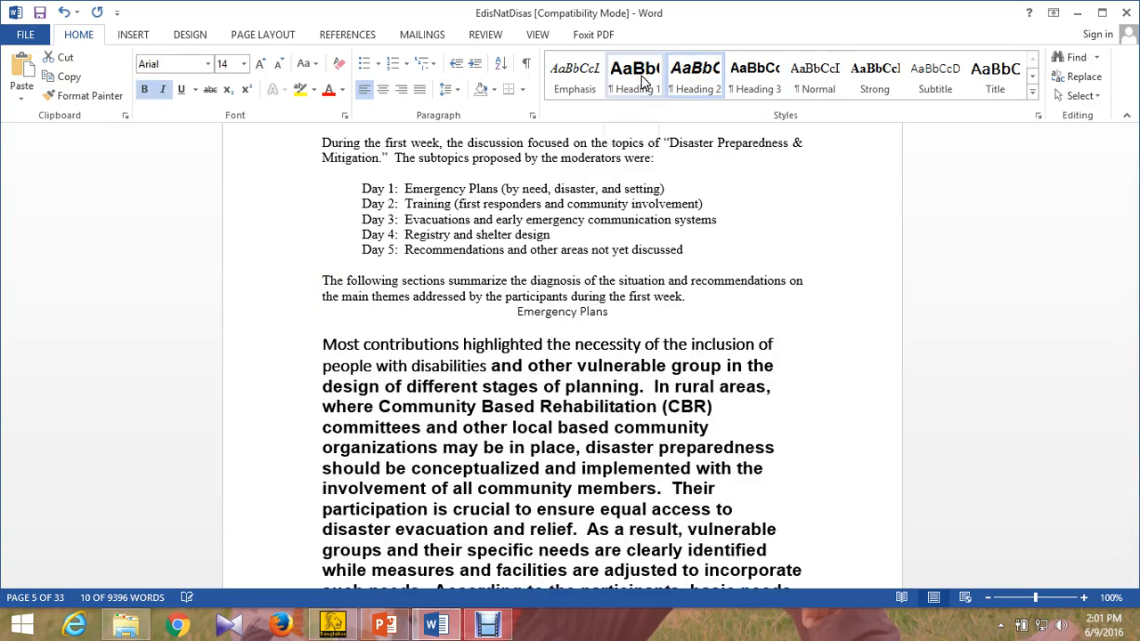
pyautogui.click(64, 12)
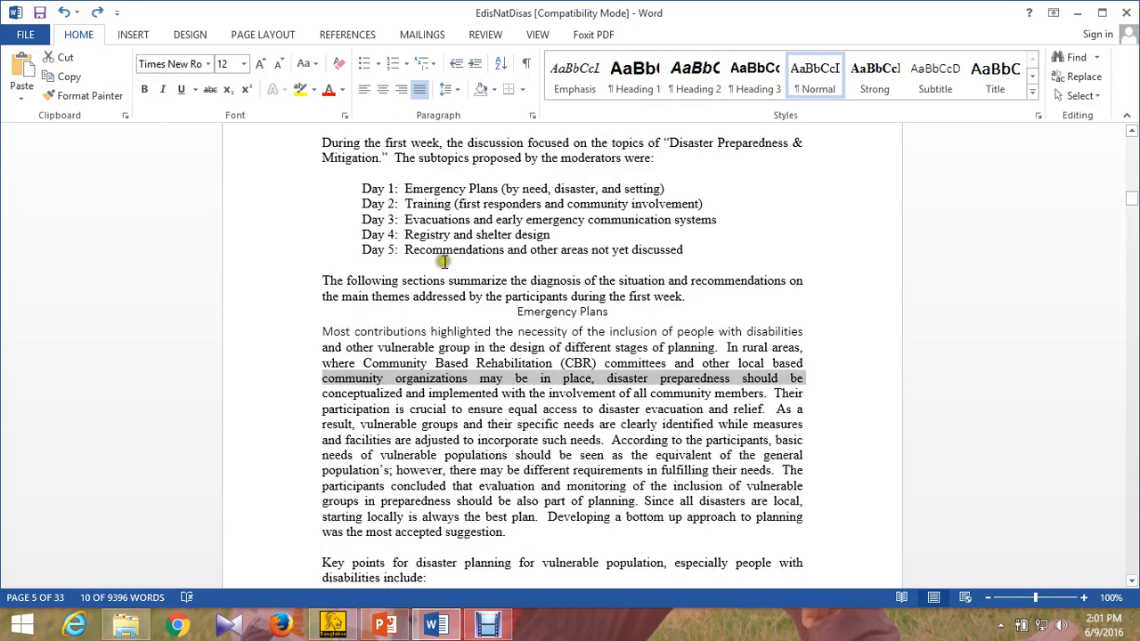
# - Apply the Heading 1 style to the body paragraph under Emergency Plans
pyautogui.scroll(7, 446, 298)
pyautogui.scroll(-3, 448, 302)
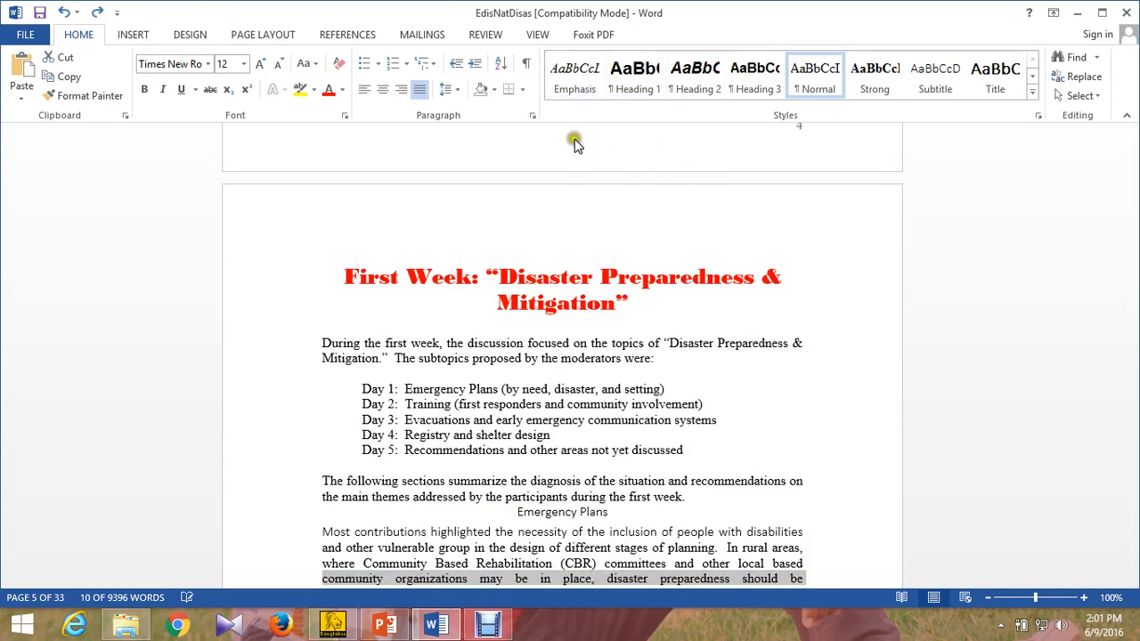
pyautogui.click(638, 73)
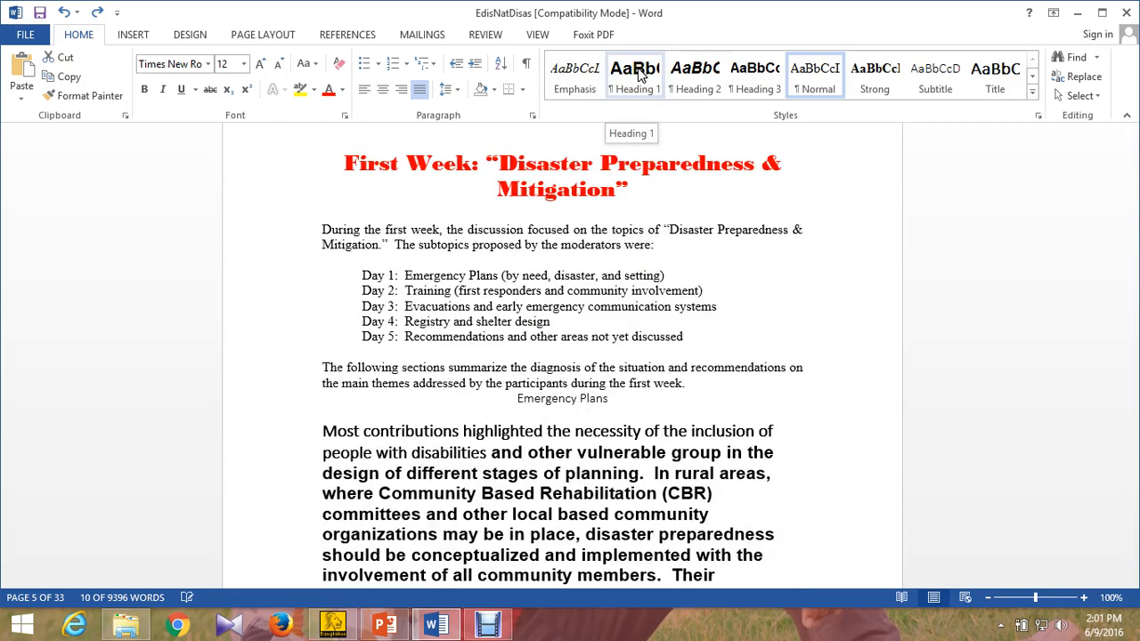
pyautogui.click(637, 73)
# - Look over how the restyled Emergency Plans paragraph appears compared with the First Week heading and the following text
pyautogui.scroll(4, 540, 284)
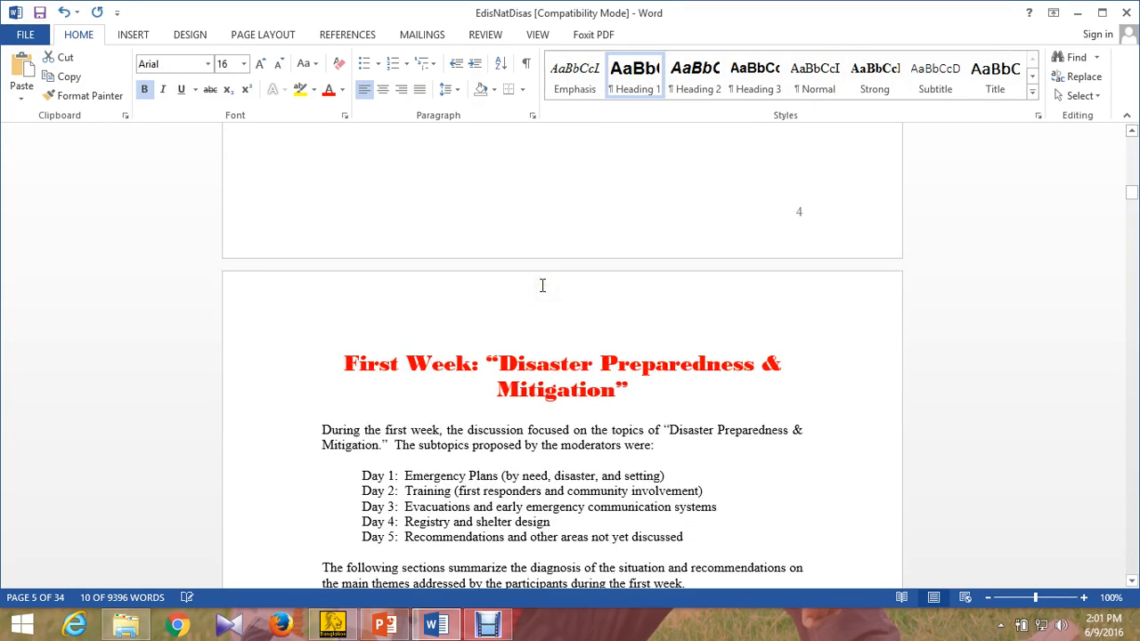
pyautogui.scroll(-8, 539, 284)
pyautogui.scroll(-1, 542, 286)
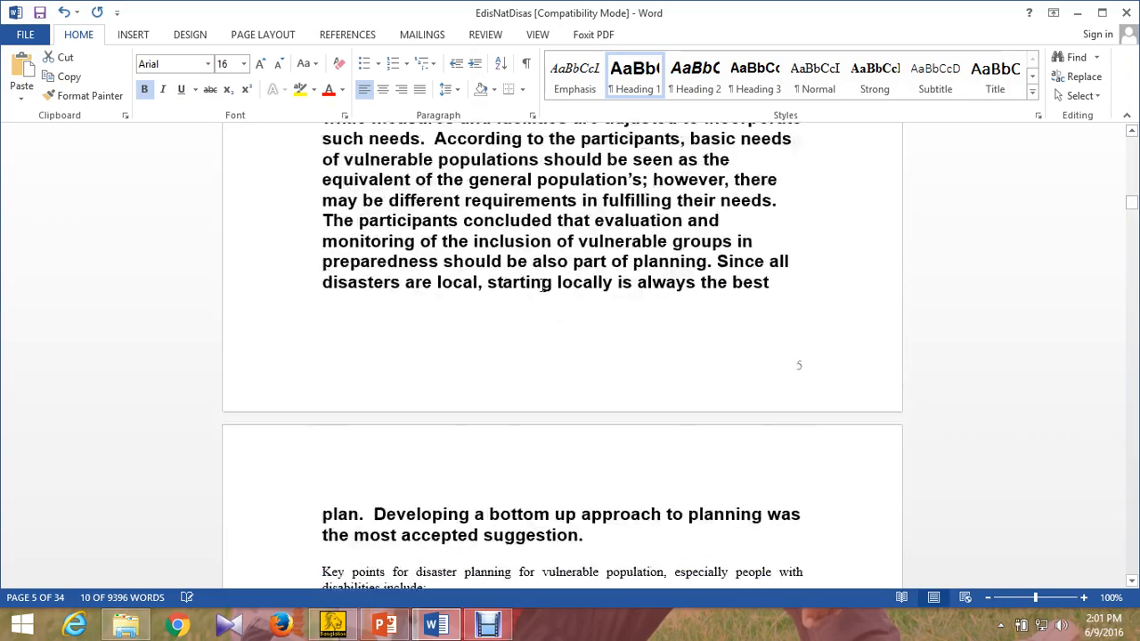
pyautogui.scroll(5, 542, 286)
pyautogui.scroll(-12, 542, 286)
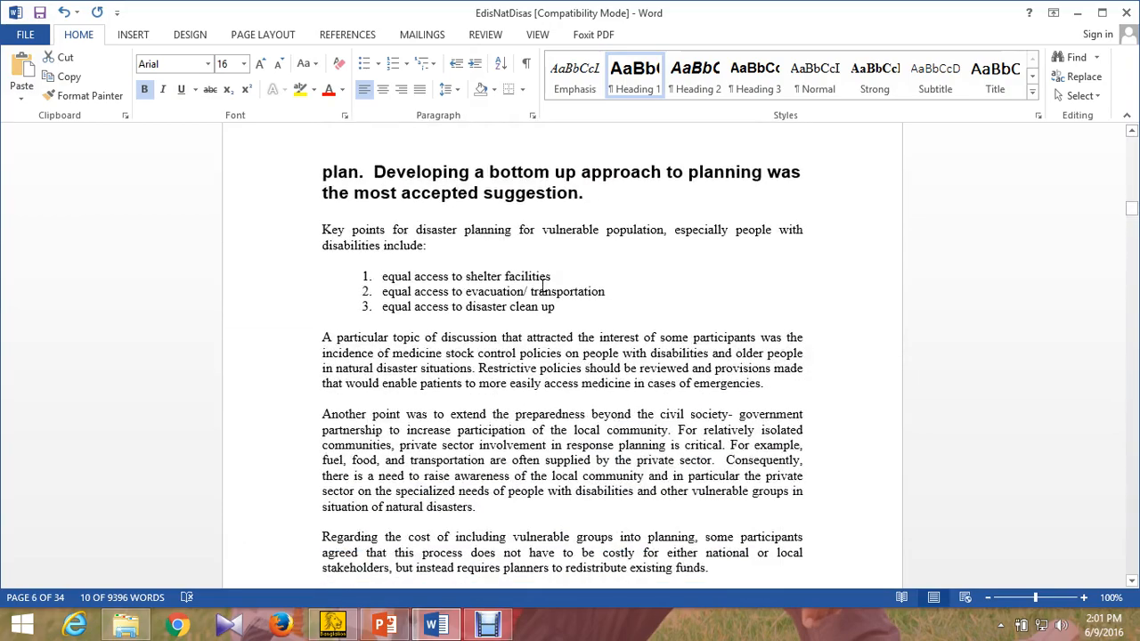
pyautogui.scroll(12, 542, 286)
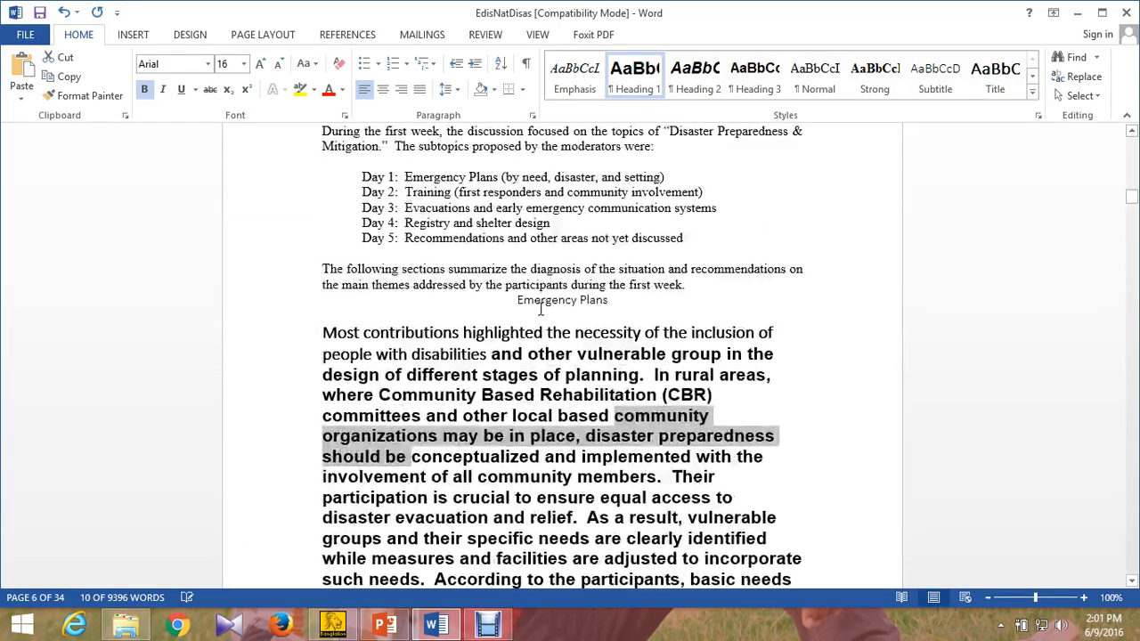
pyautogui.scroll(3, 541, 309)
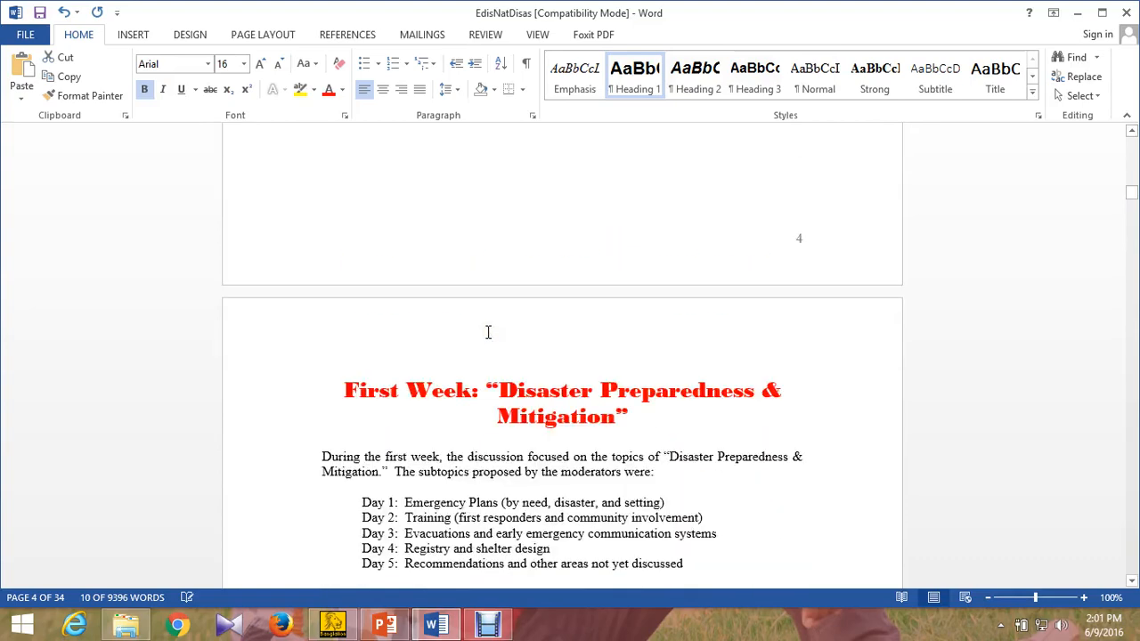
# - Apply the Heading 1 style to the Emergency Plans heading
pyautogui.scroll(-9, 489, 330)
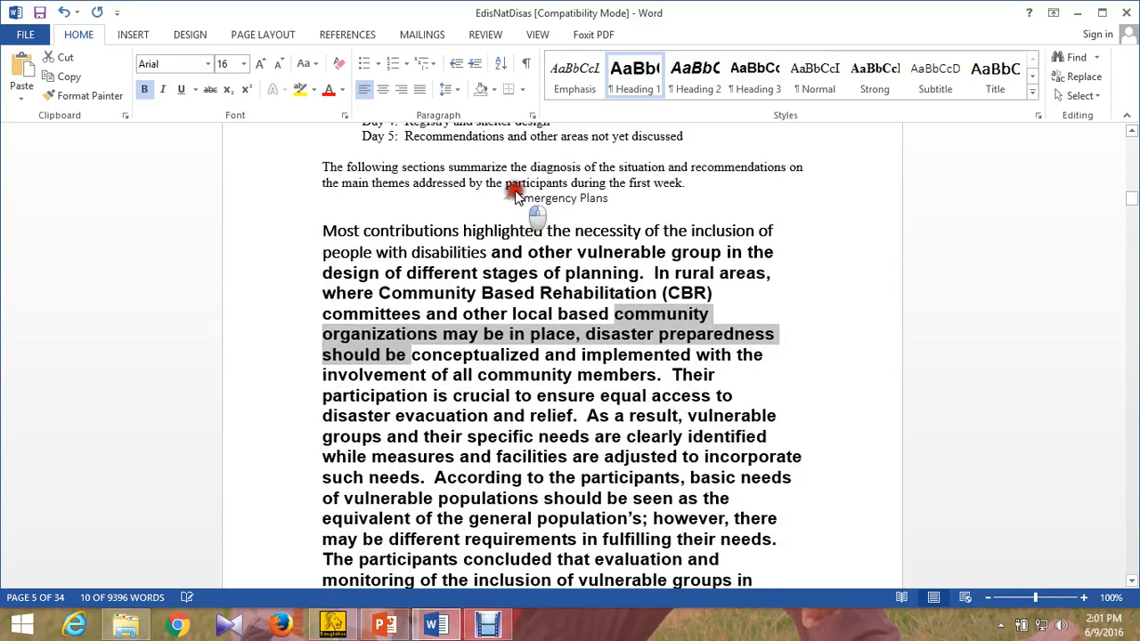
pyautogui.click(437, 199)
pyautogui.click(279, 201)
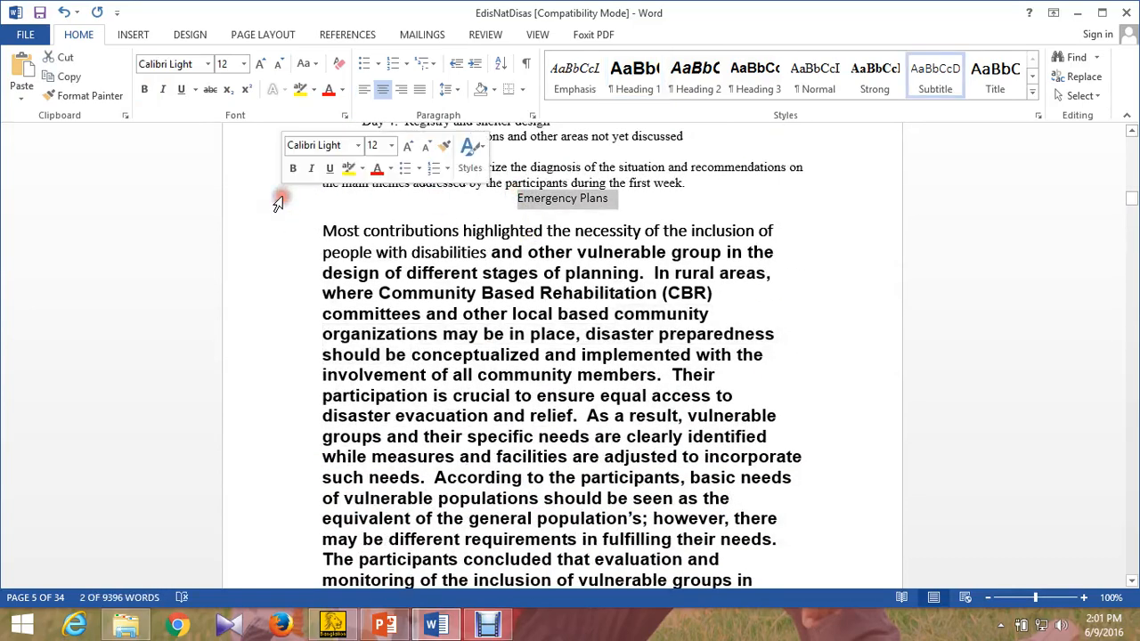
pyautogui.click(634, 69)
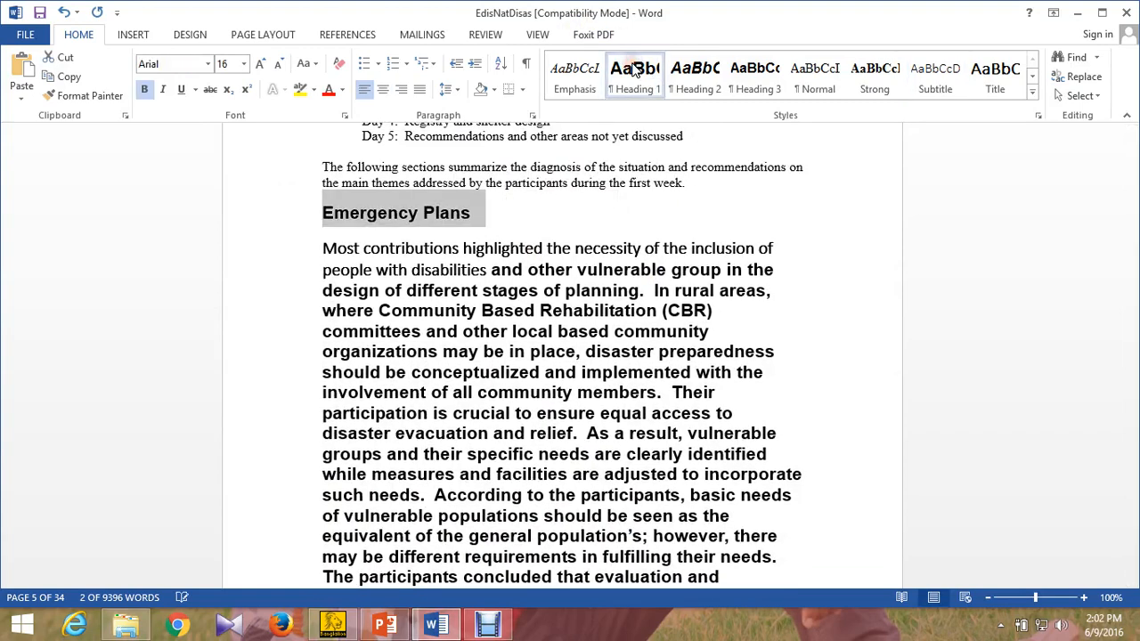
# - Try modifying the Heading 1 style to Castellar, size 24, red, without bold, and undo the style change
pyautogui.rightClick(634, 71)
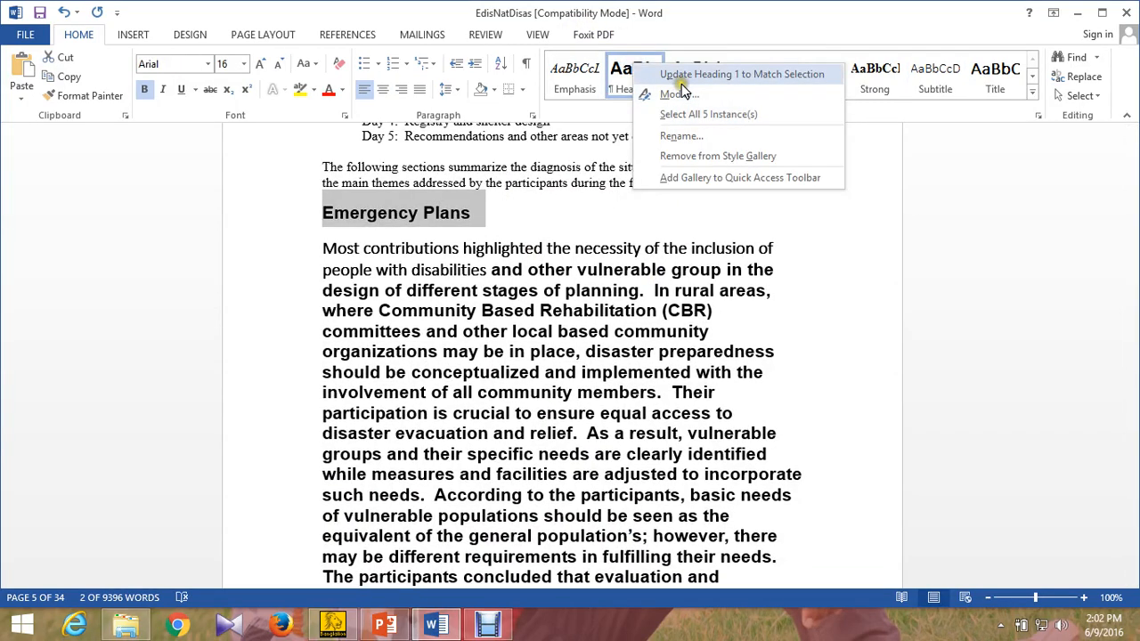
pyautogui.click(659, 95)
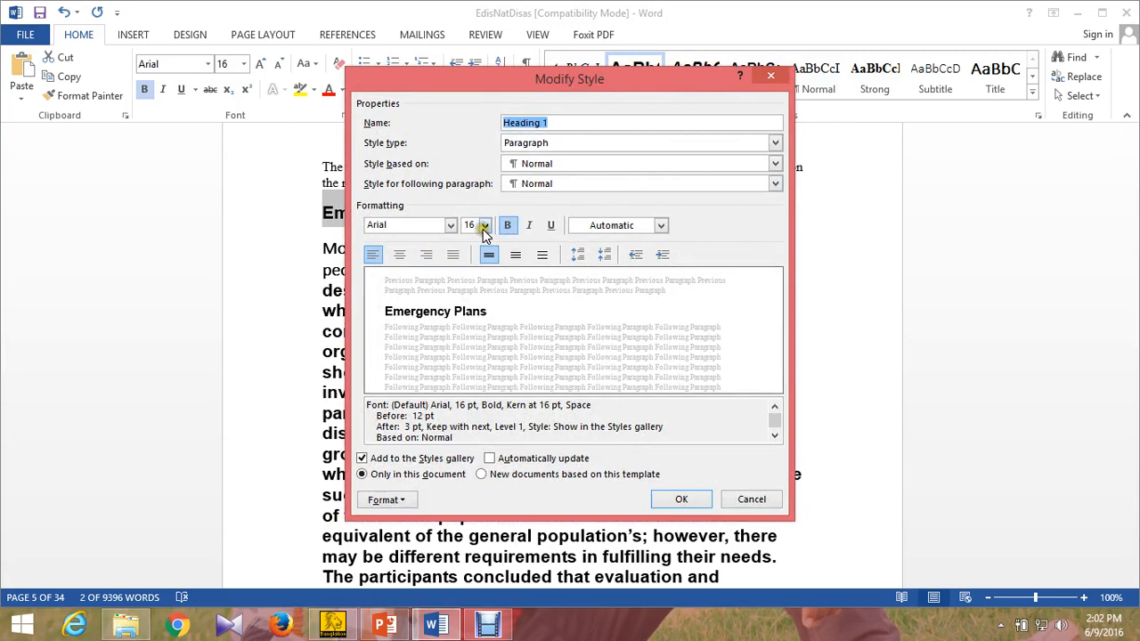
pyautogui.click(482, 227)
pyautogui.click(467, 349)
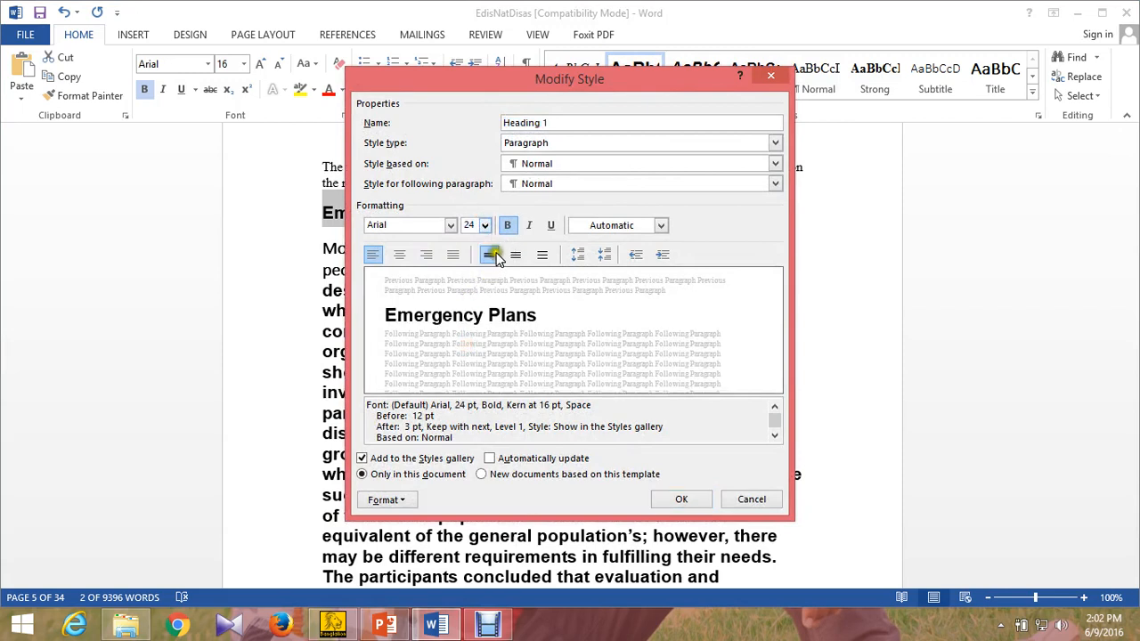
pyautogui.click(509, 227)
pyautogui.click(451, 225)
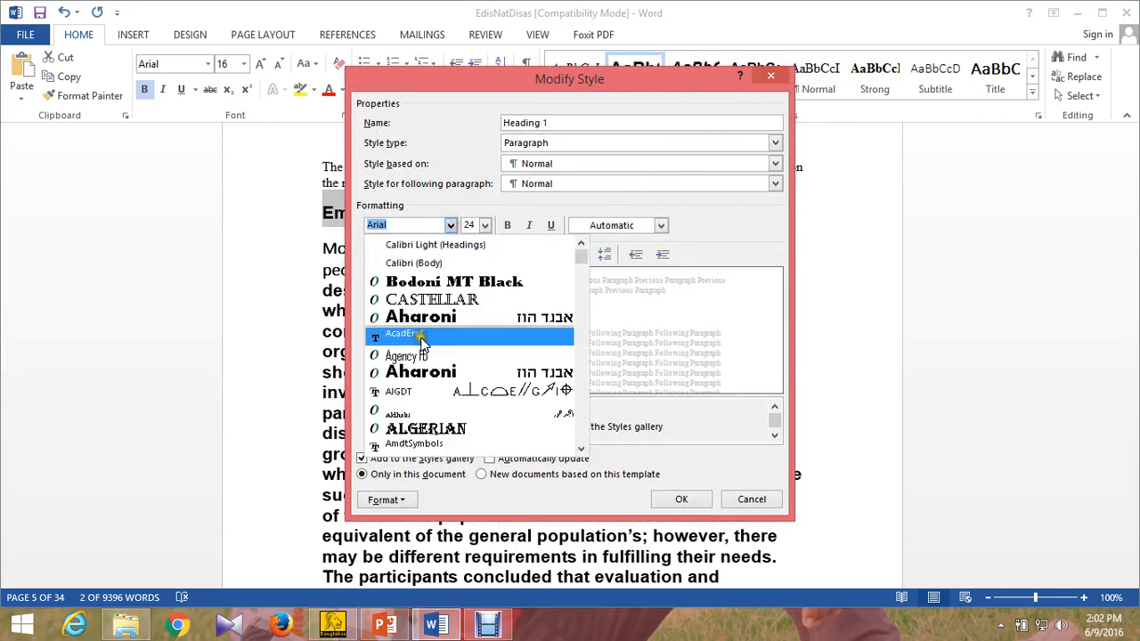
pyautogui.click(432, 300)
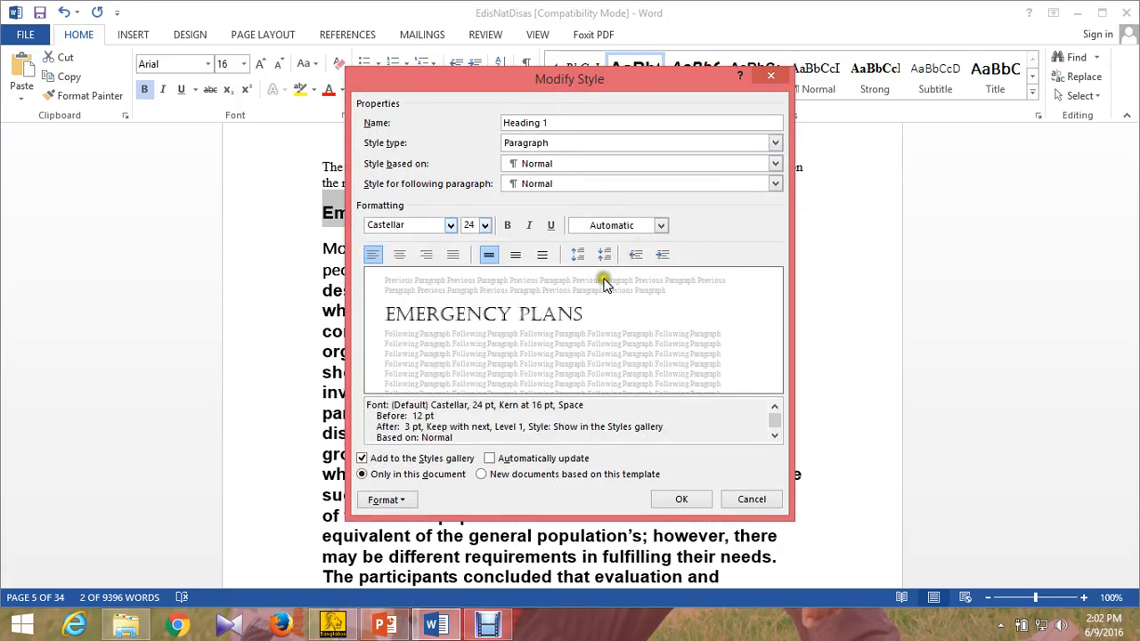
pyautogui.click(638, 226)
pyautogui.click(591, 374)
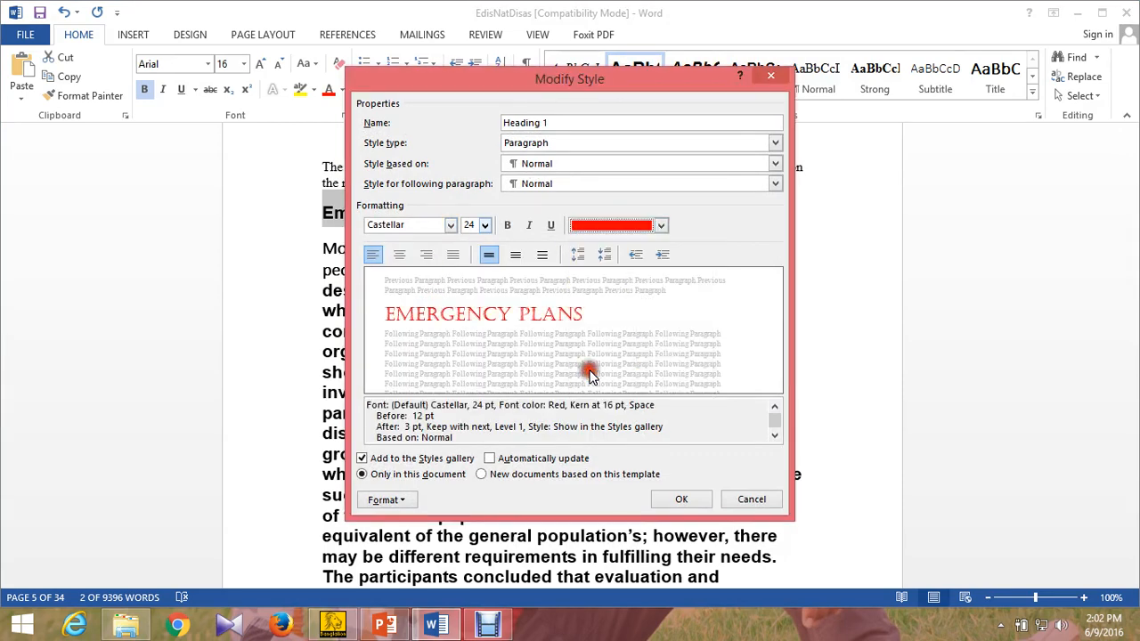
pyautogui.click(660, 499)
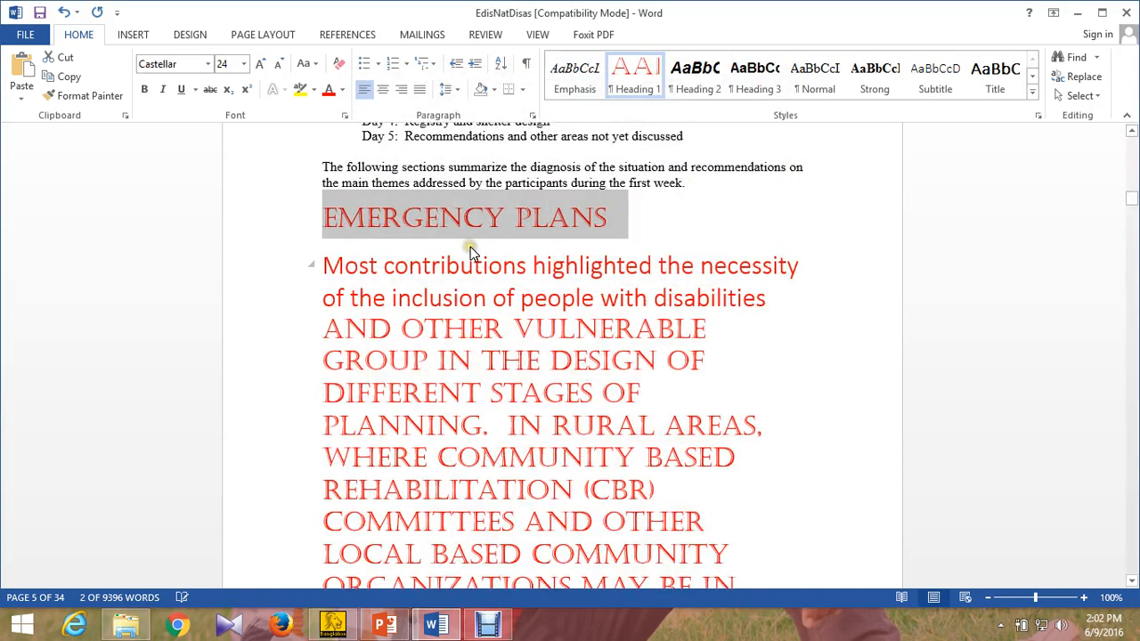
pyautogui.click(65, 12)
# - Apply the Heading 2 style to the Training heading
pyautogui.scroll(-2, 611, 262)
pyautogui.scroll(10, 613, 264)
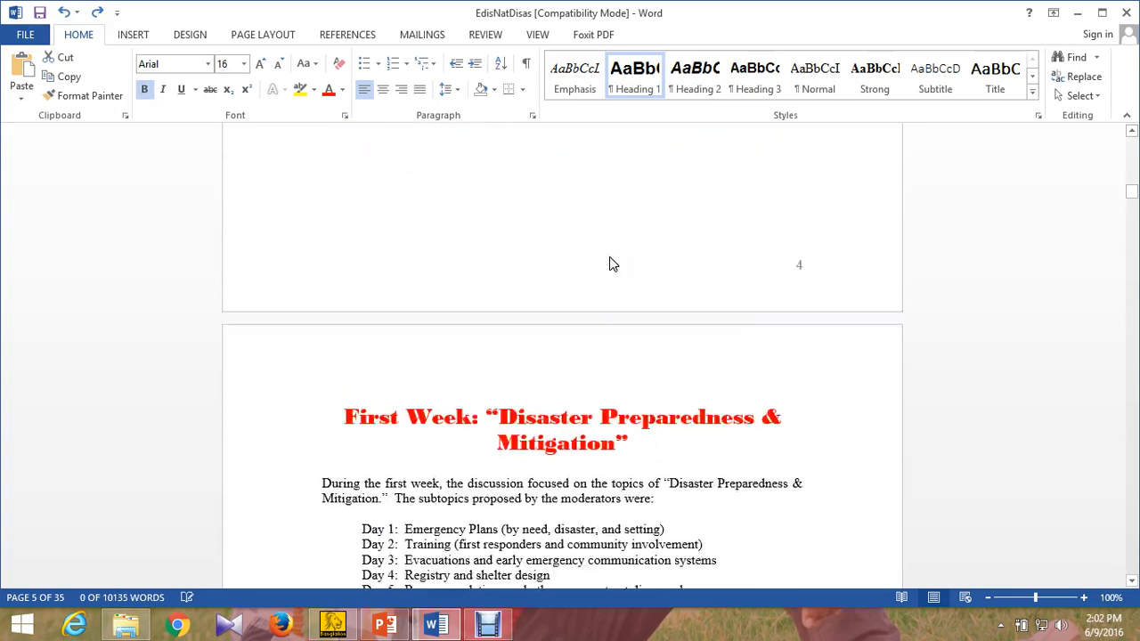
pyautogui.scroll(-20, 611, 264)
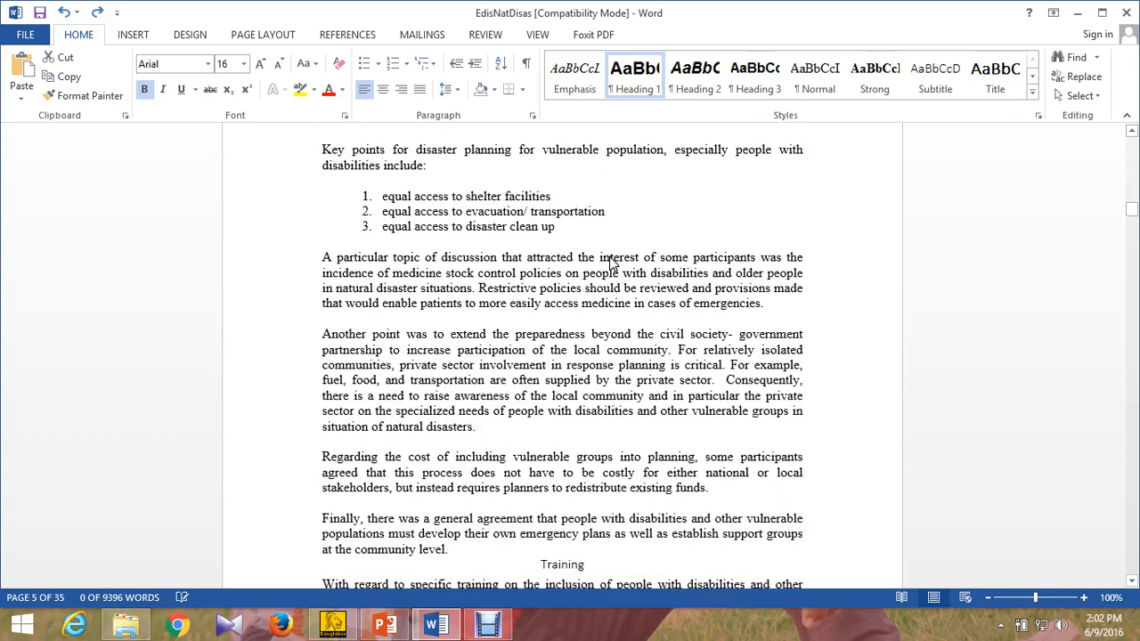
pyautogui.scroll(-5, 611, 264)
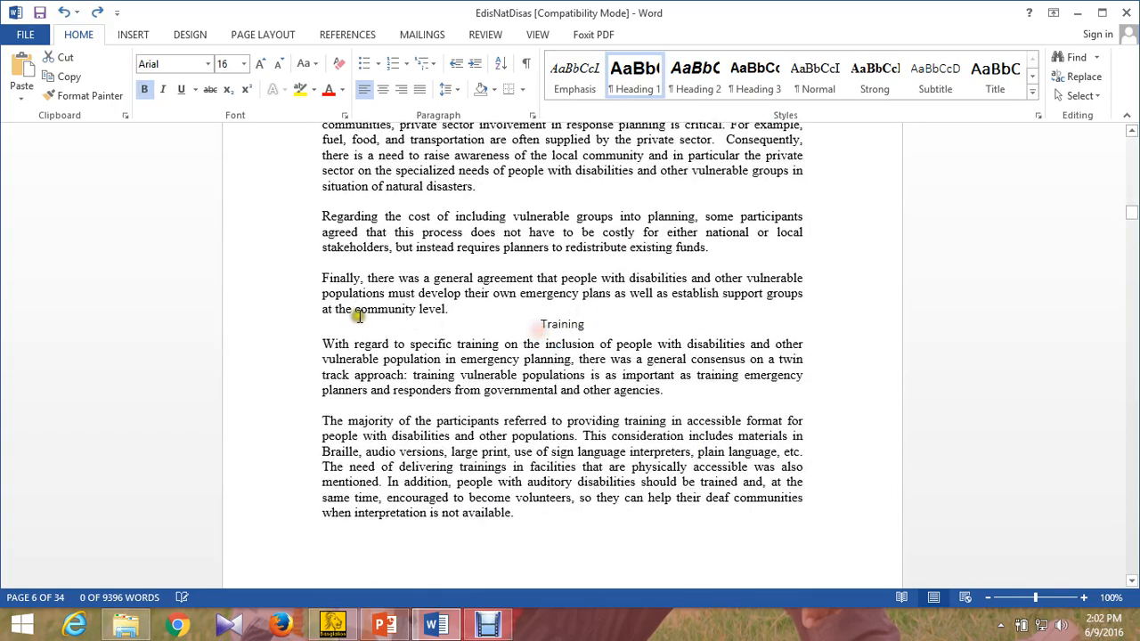
pyautogui.click(298, 329)
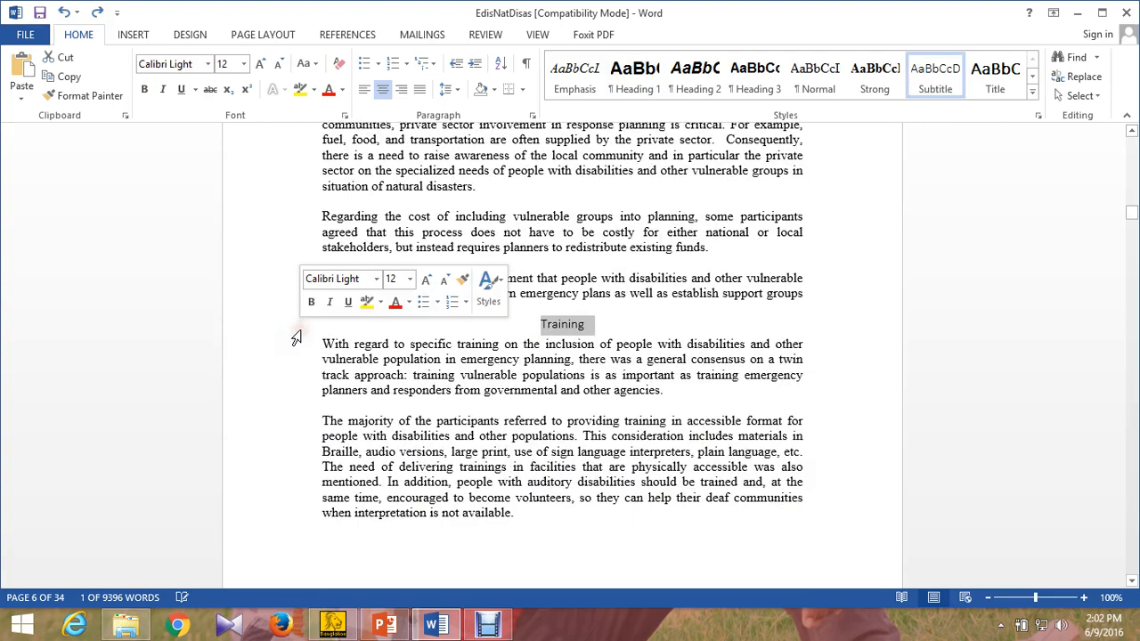
pyautogui.click(708, 78)
# - Modify the Heading 2 style to Castellar, size 24, red, and center the Training heading
pyautogui.rightClick(703, 76)
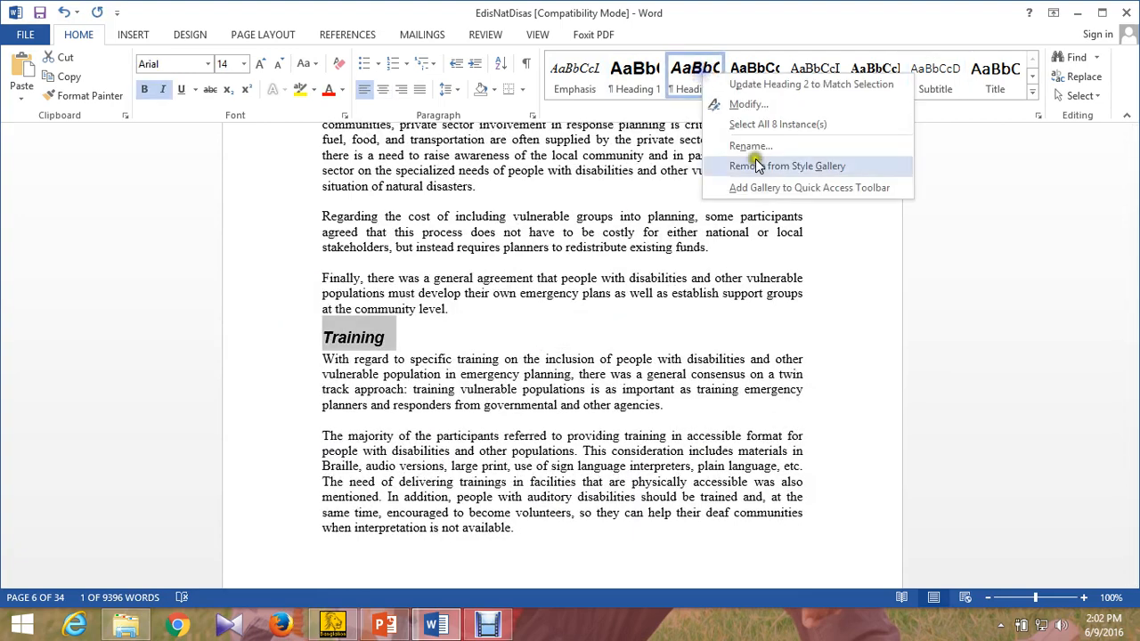
pyautogui.click(764, 103)
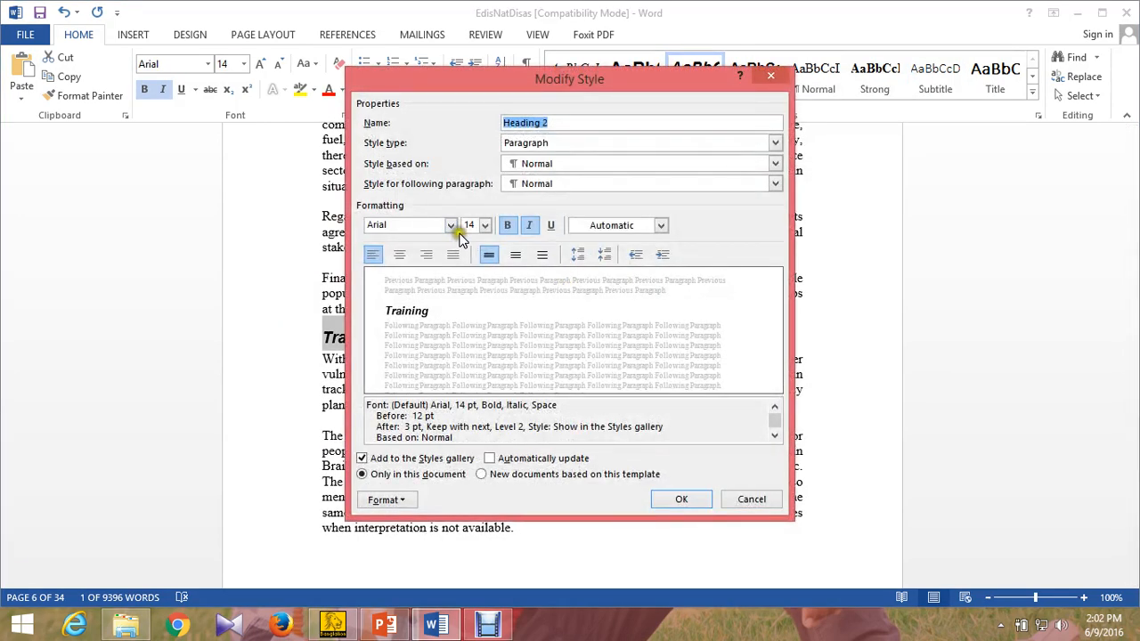
pyautogui.click(486, 226)
pyautogui.click(468, 349)
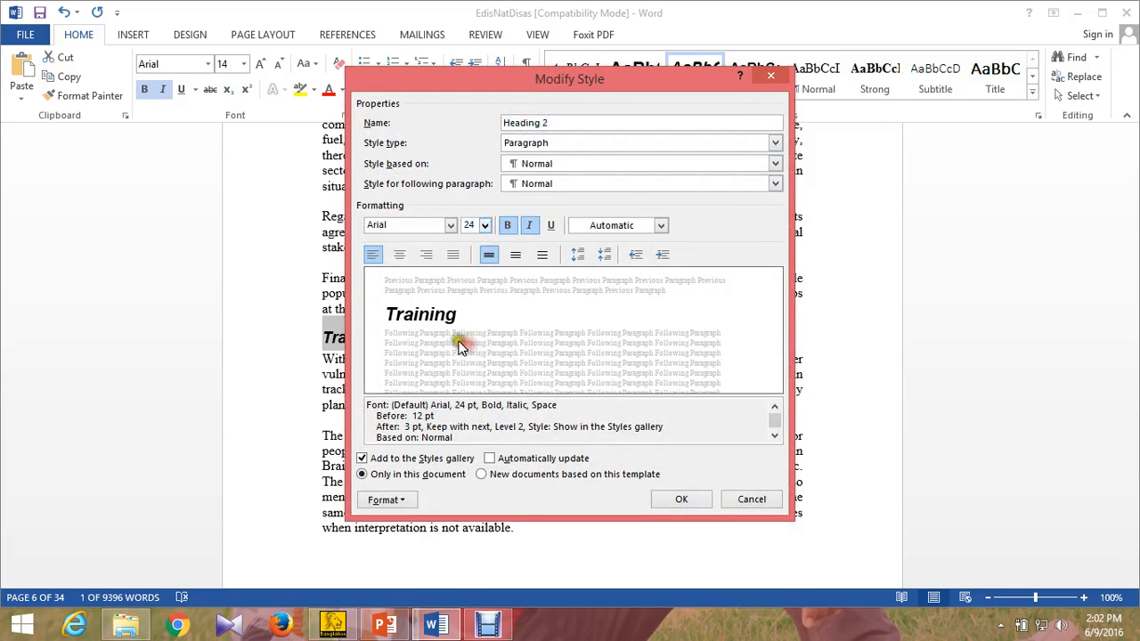
pyautogui.click(452, 225)
pyautogui.click(437, 287)
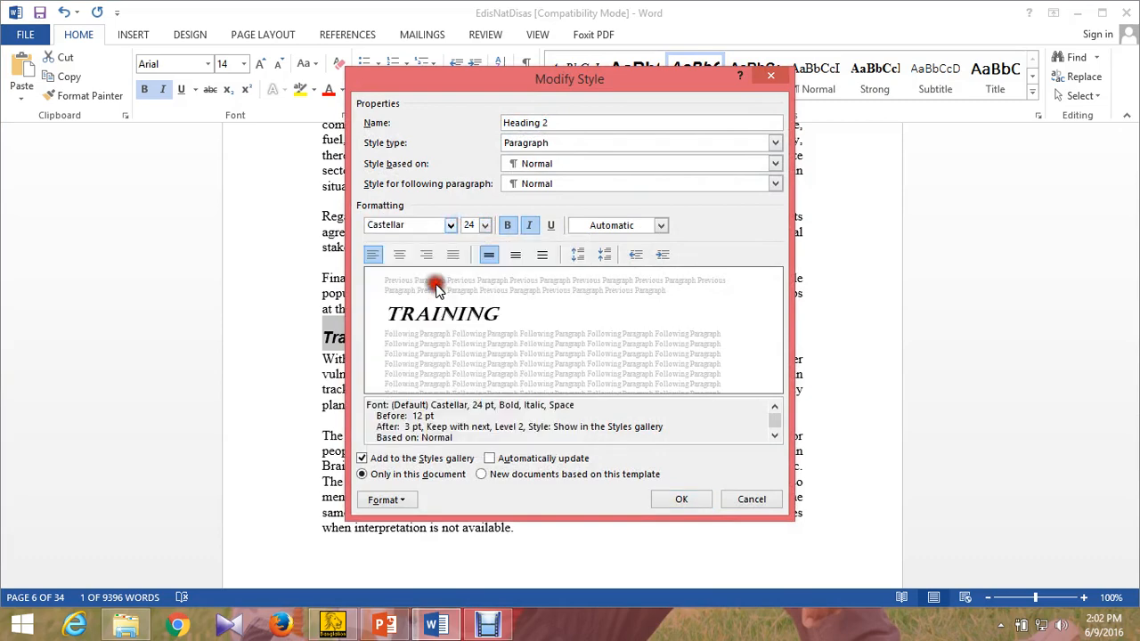
pyautogui.click(615, 226)
pyautogui.click(591, 374)
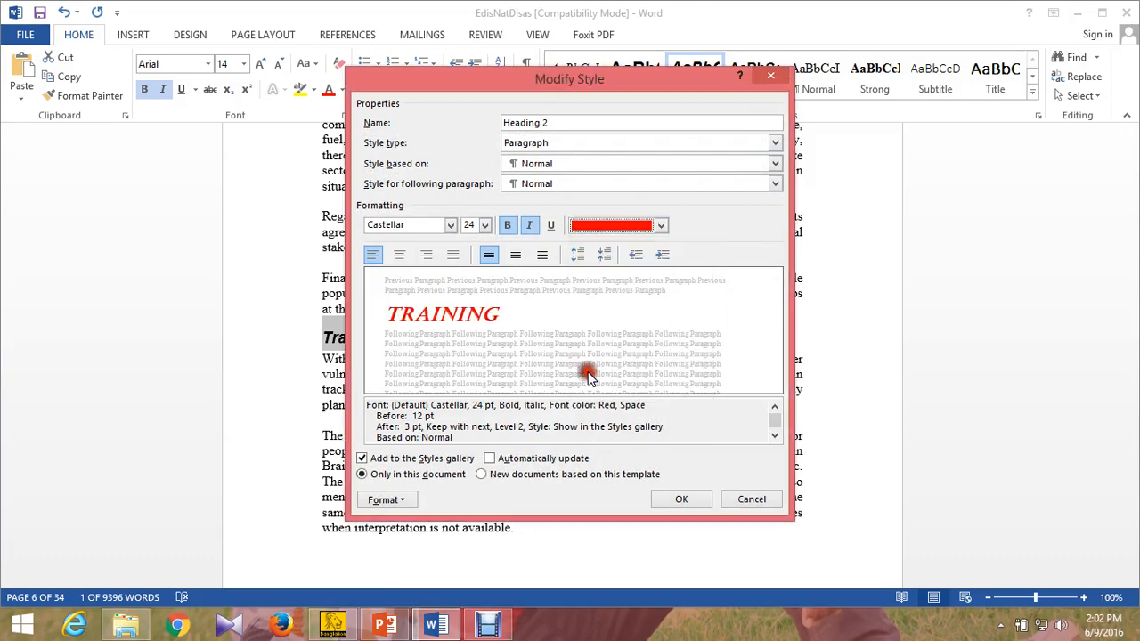
pyautogui.click(681, 497)
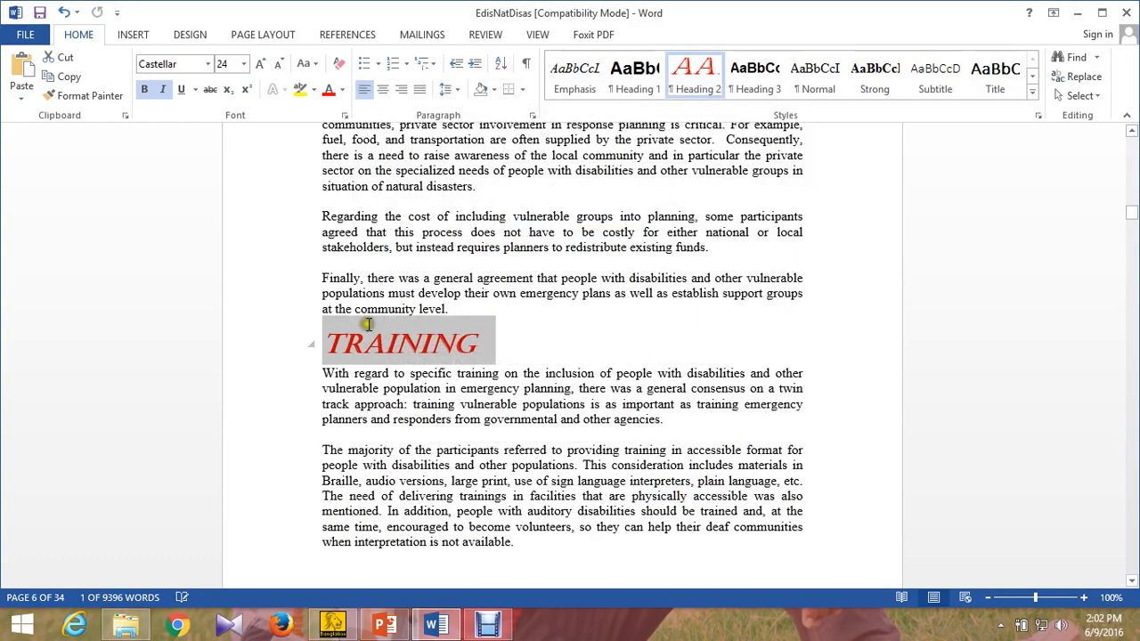
pyautogui.click(384, 91)
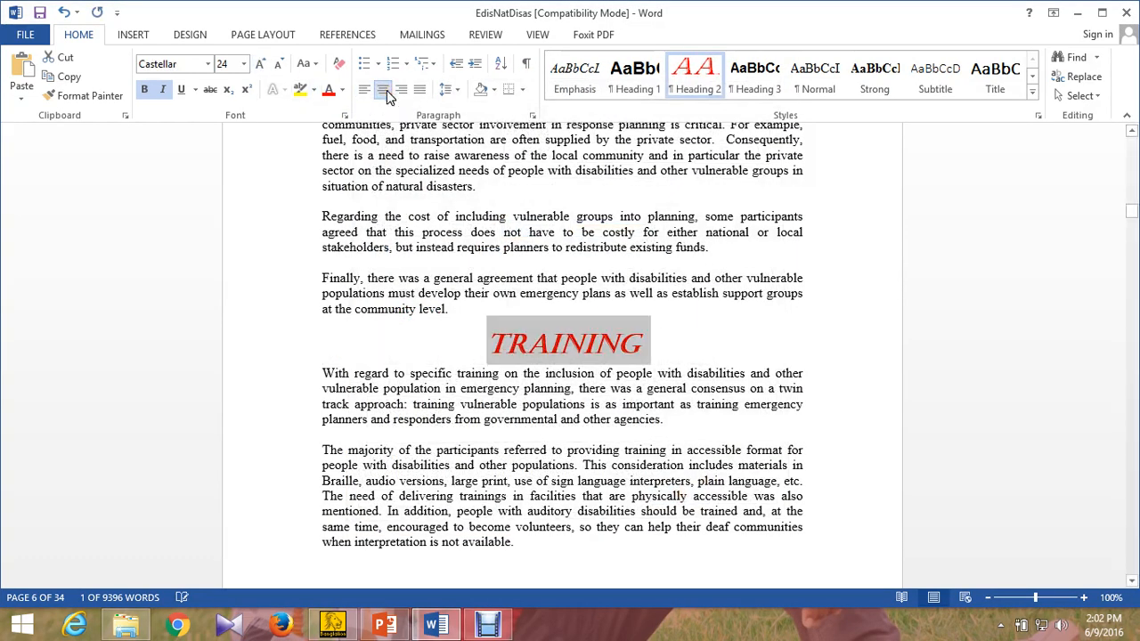
# - Apply the Heading 2 style to the Evacuation heading and center it
pyautogui.scroll(-2, 664, 251)
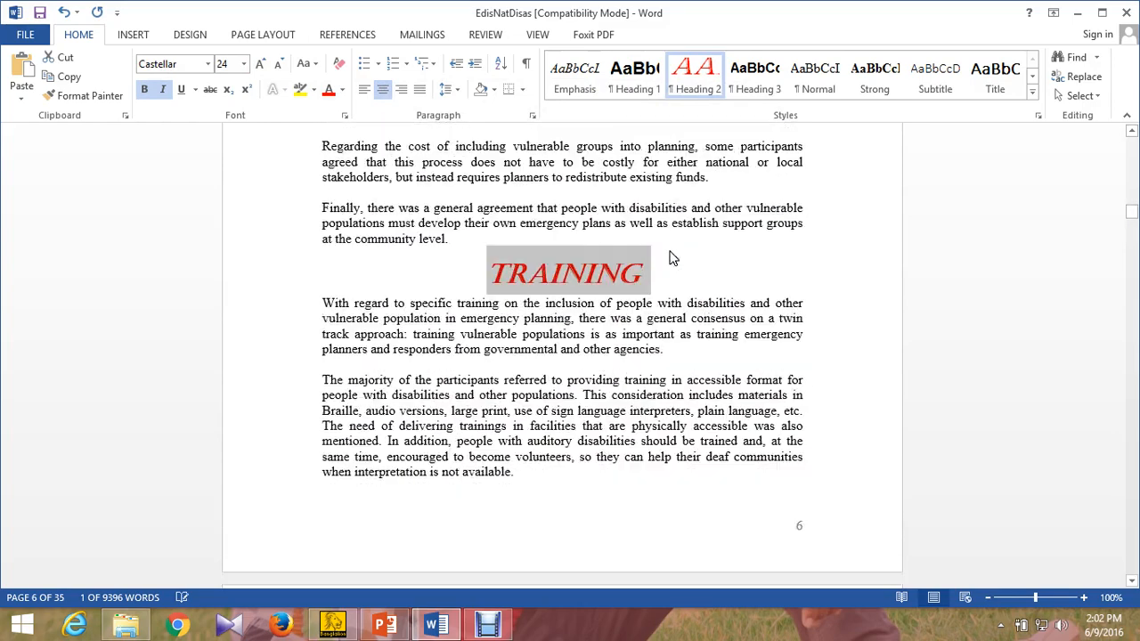
pyautogui.scroll(-15, 673, 258)
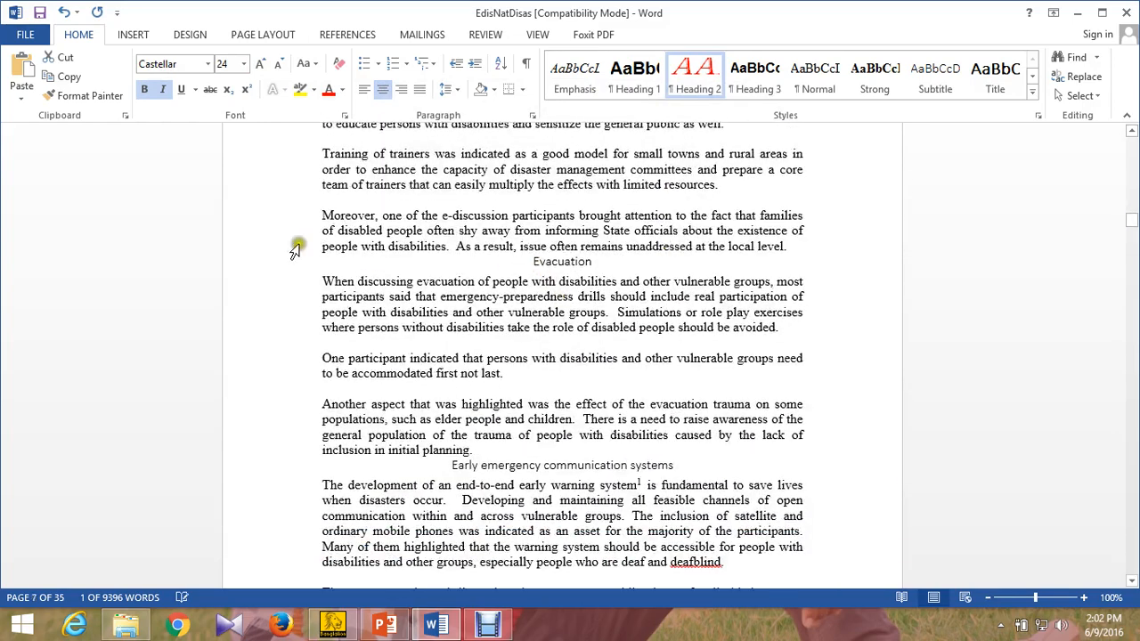
pyautogui.click(281, 271)
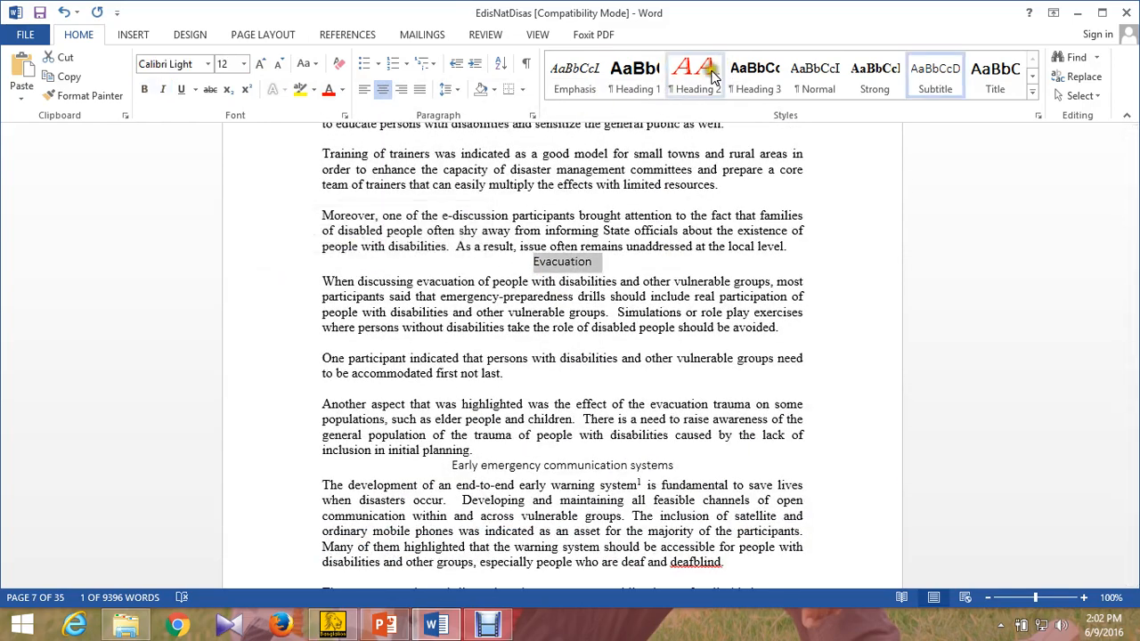
pyautogui.click(694, 76)
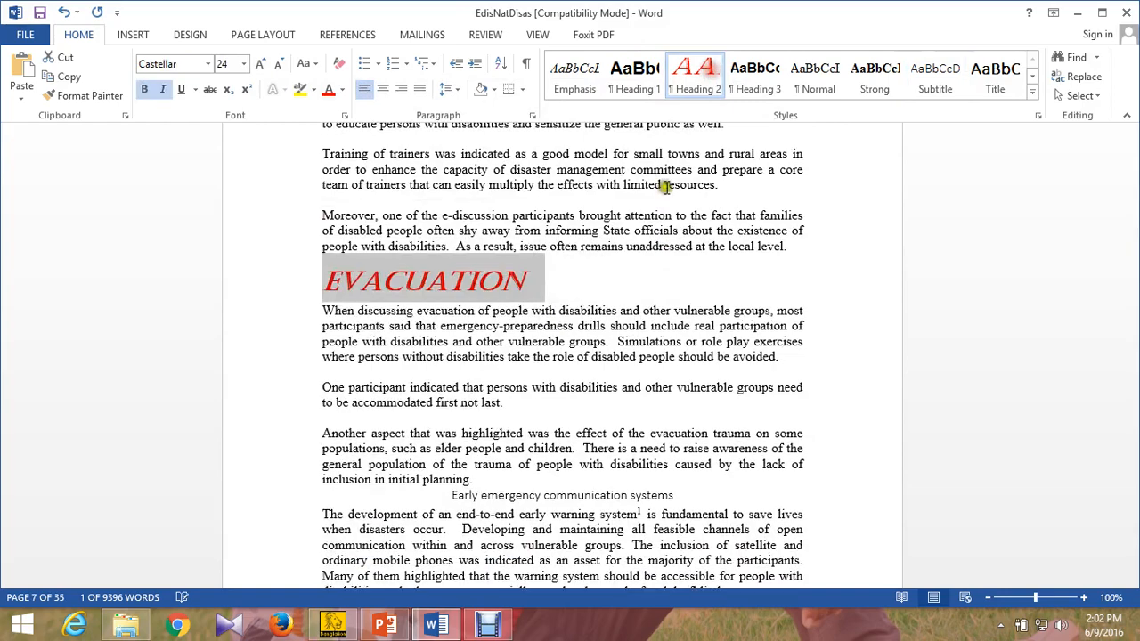
pyautogui.click(382, 90)
# - Apply the Heading 2 style to the Early emergency communication systems heading and center it
pyautogui.scroll(-11, 457, 247)
pyautogui.scroll(3, 457, 247)
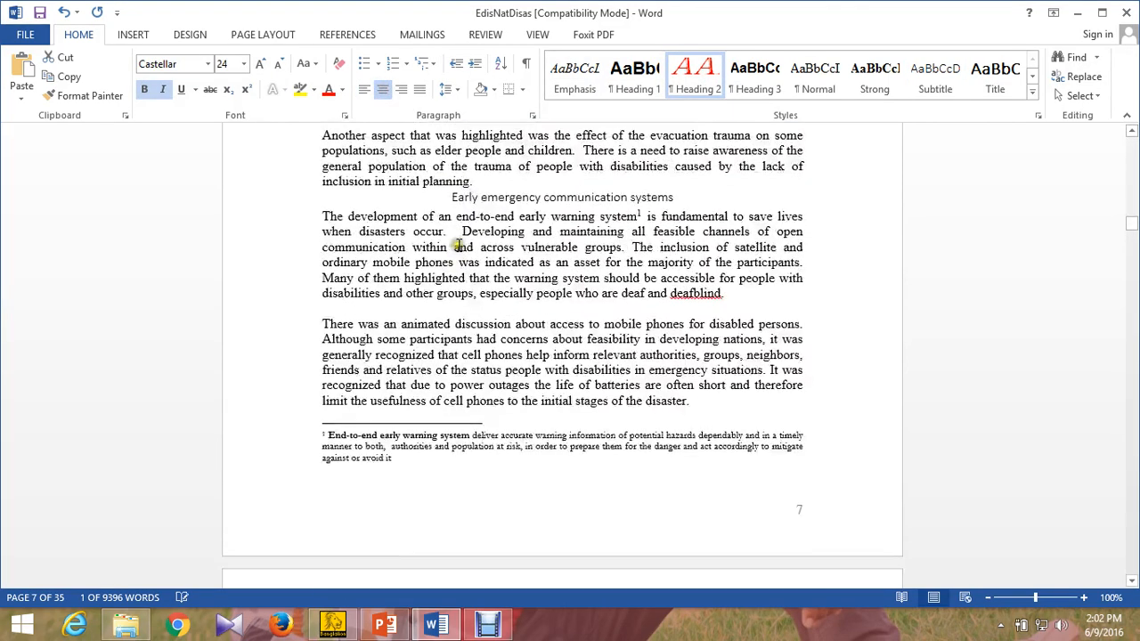
pyautogui.scroll(1, 457, 246)
pyautogui.click(277, 214)
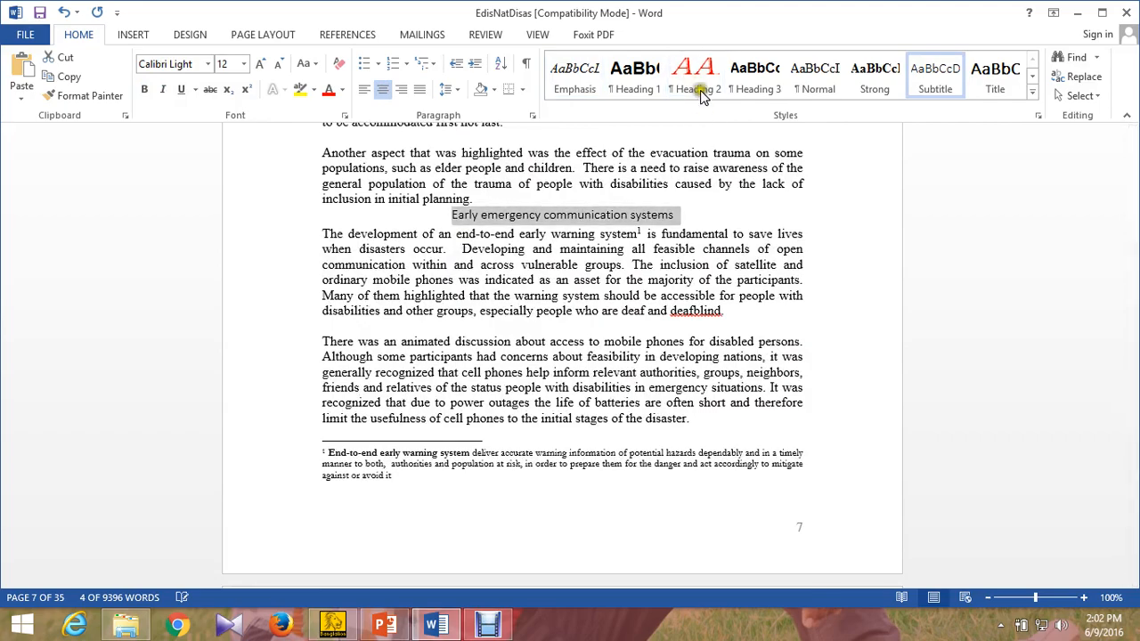
pyautogui.click(700, 90)
pyautogui.click(379, 93)
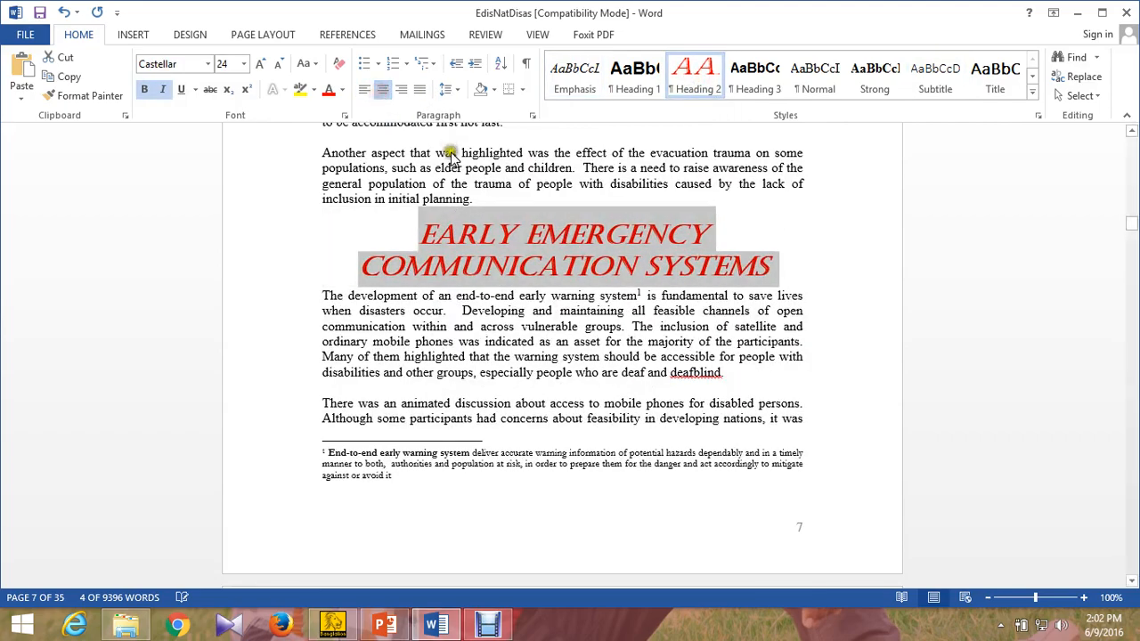
pyautogui.scroll(8, 489, 172)
pyautogui.scroll(7, 489, 172)
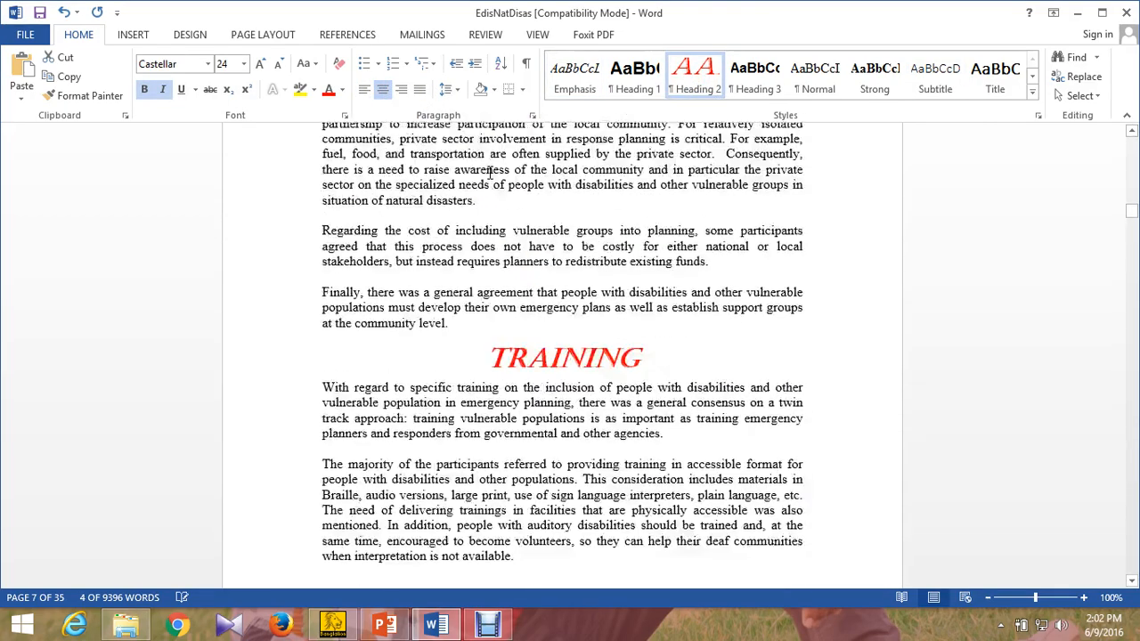
pyautogui.rightClick(692, 78)
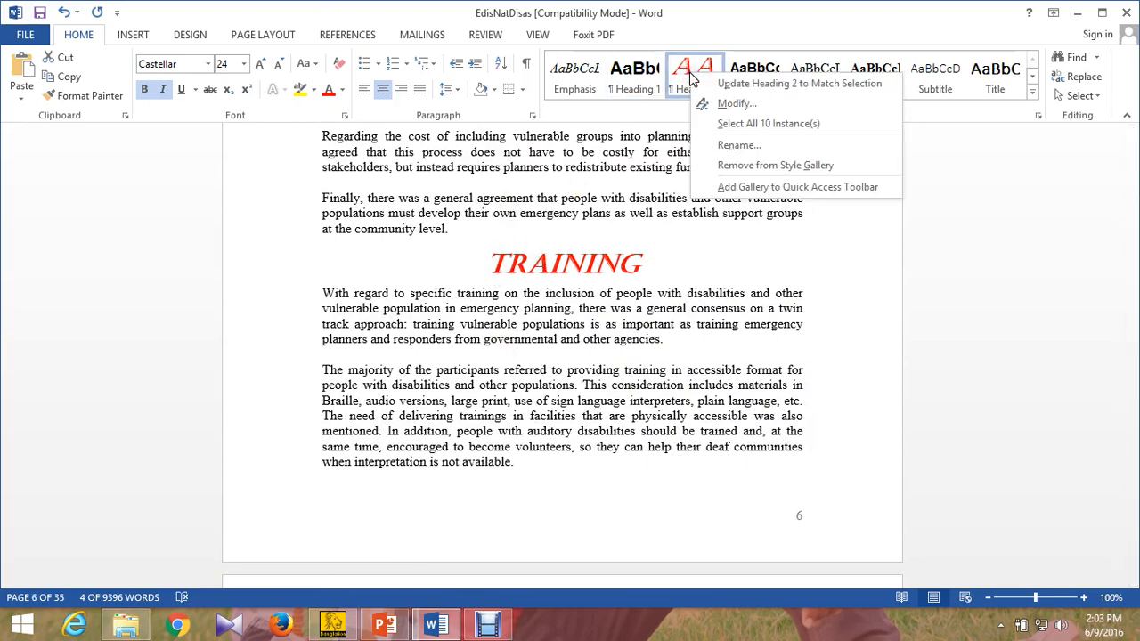
pyautogui.click(131, 252)
# - Apply the Heading 2 style to the Shelter heading and center it
pyautogui.scroll(-20, 553, 292)
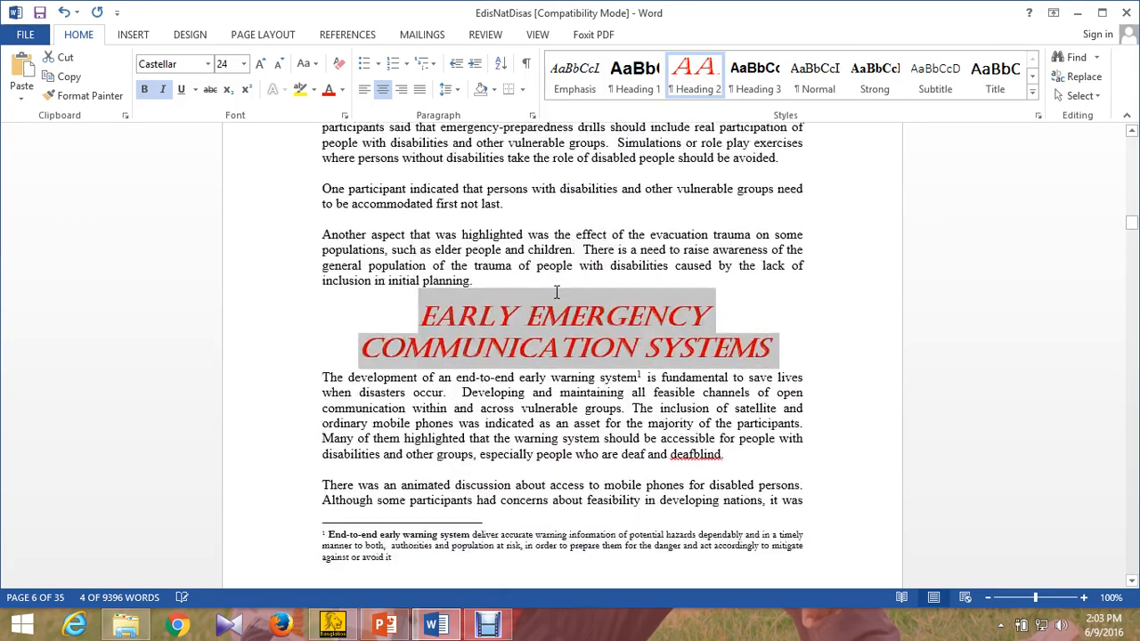
pyautogui.scroll(-5, 551, 301)
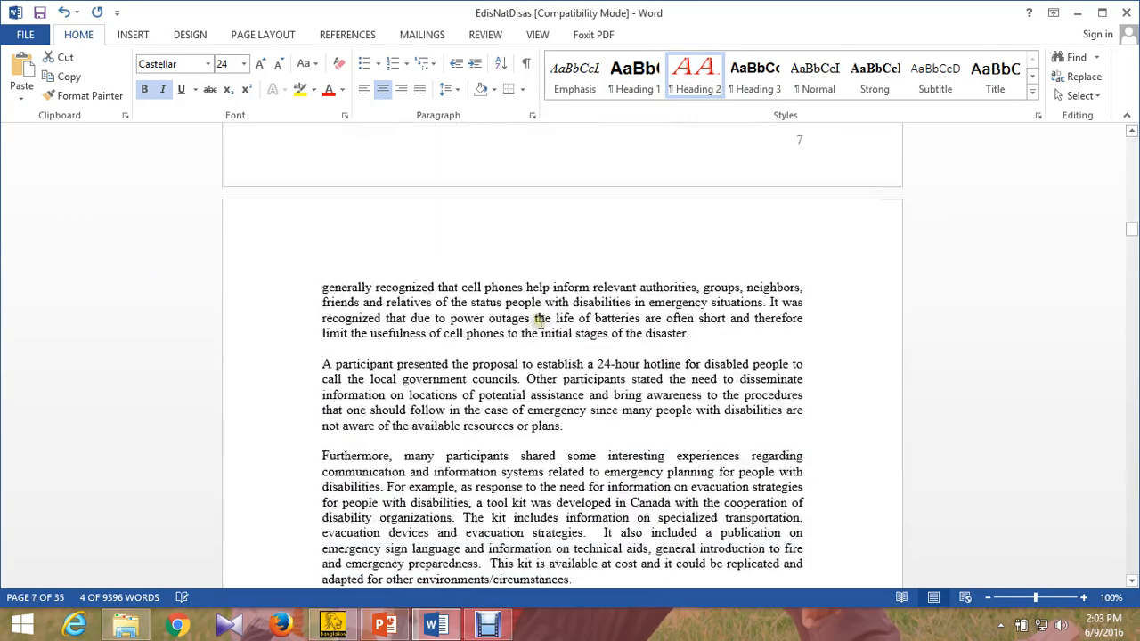
pyautogui.scroll(-7, 542, 309)
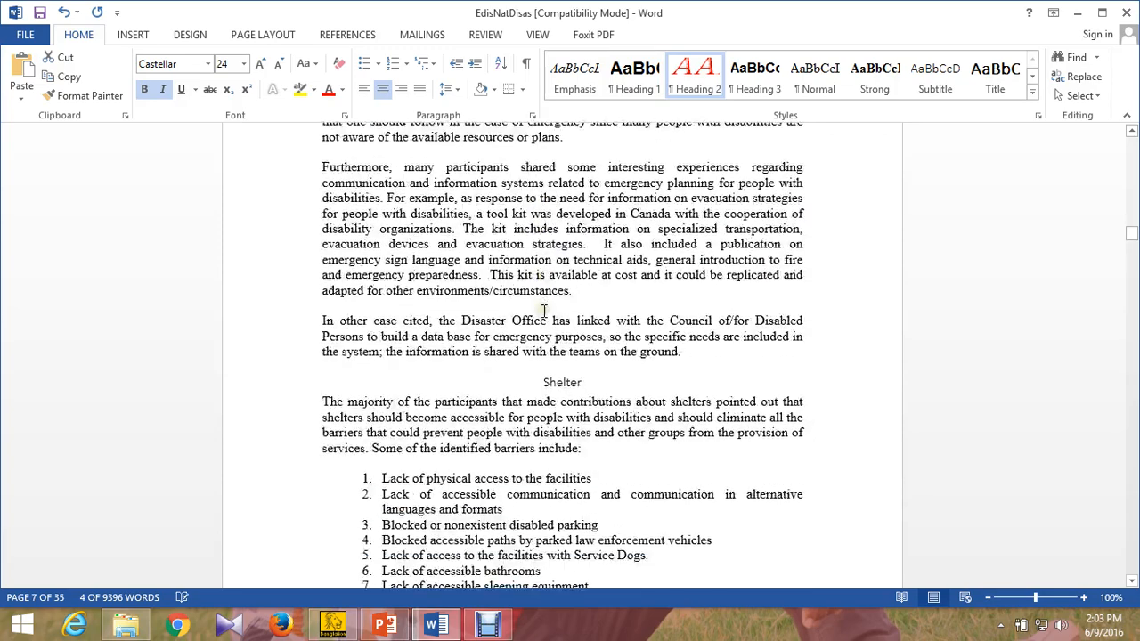
pyautogui.click(265, 299)
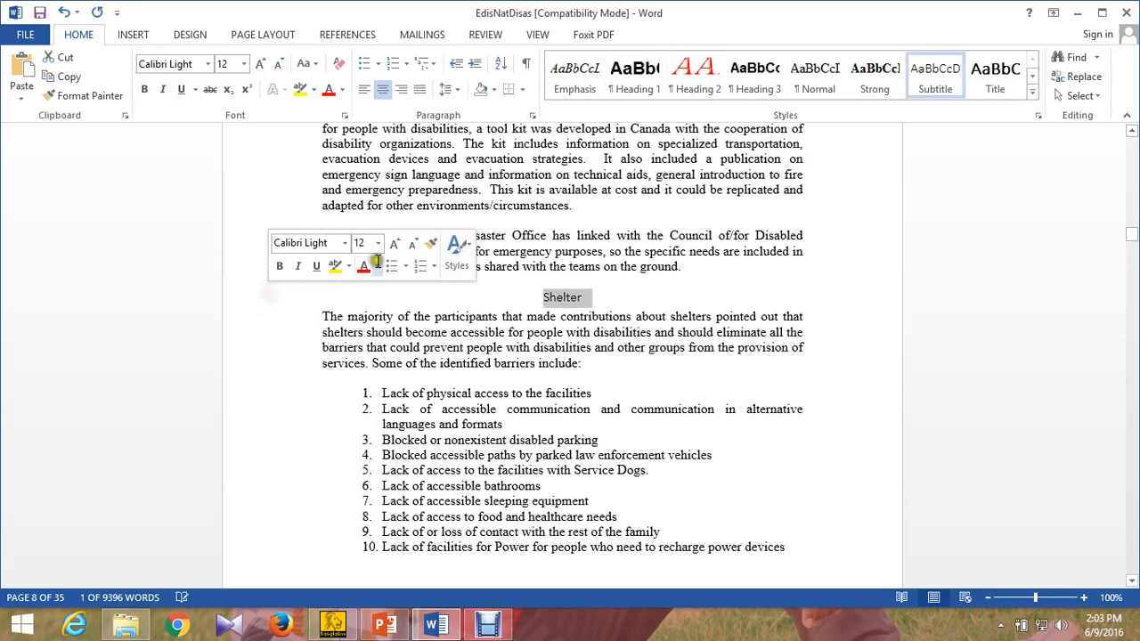
pyautogui.click(695, 71)
pyautogui.scroll(4, 314, 388)
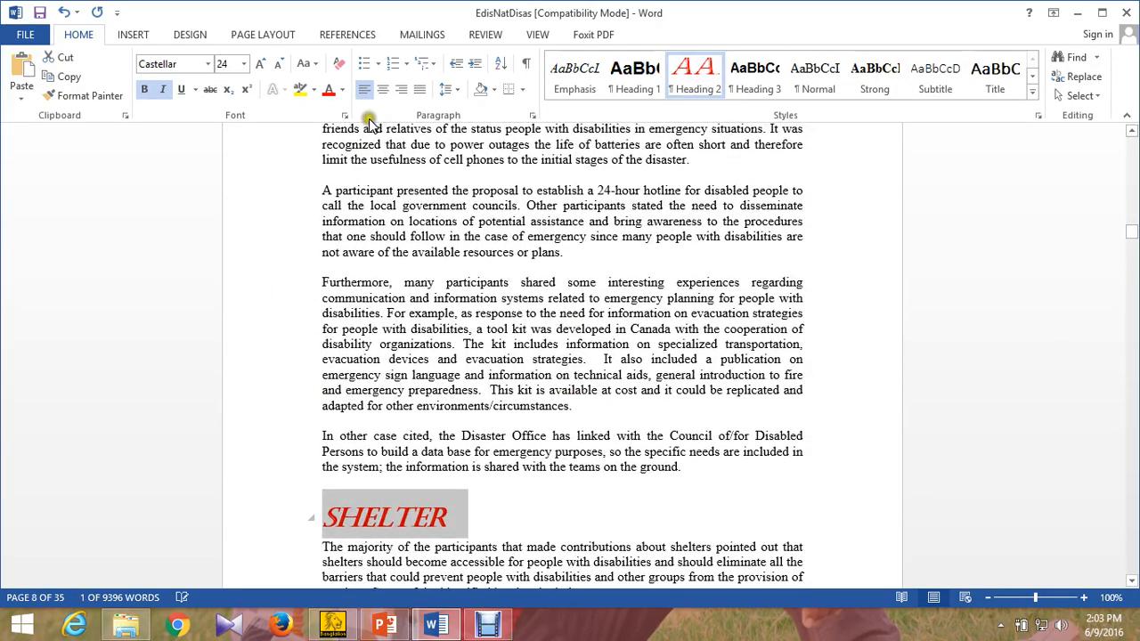
pyautogui.click(379, 92)
# - Apply the Heading 2 style to the Registration heading and center it
pyautogui.scroll(5, 437, 254)
pyautogui.scroll(-16, 440, 259)
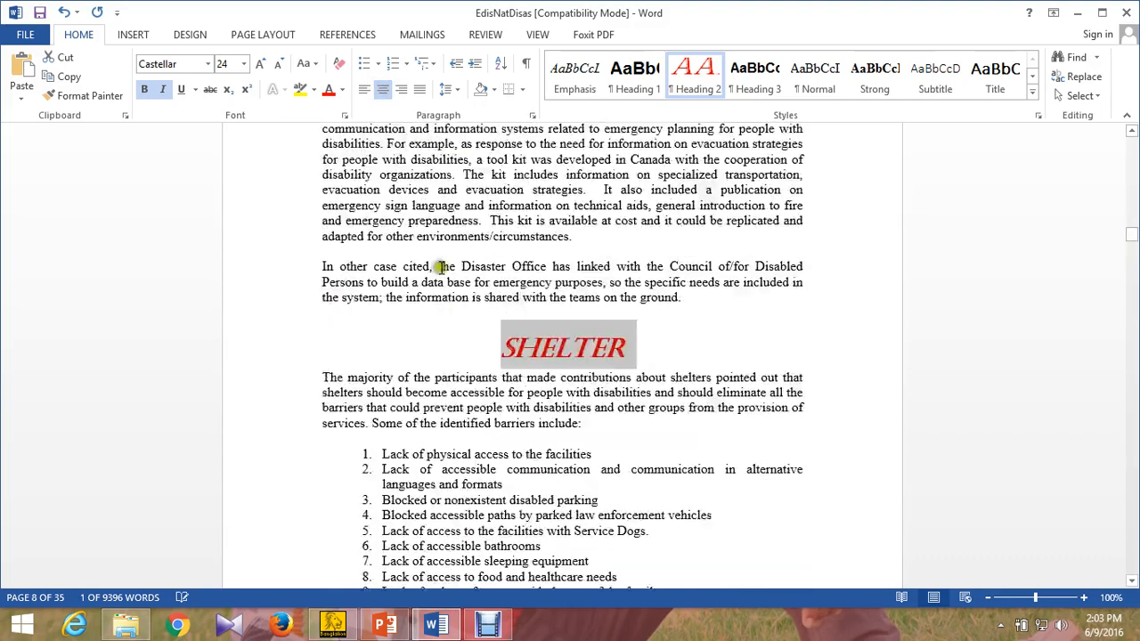
pyautogui.scroll(-4, 440, 276)
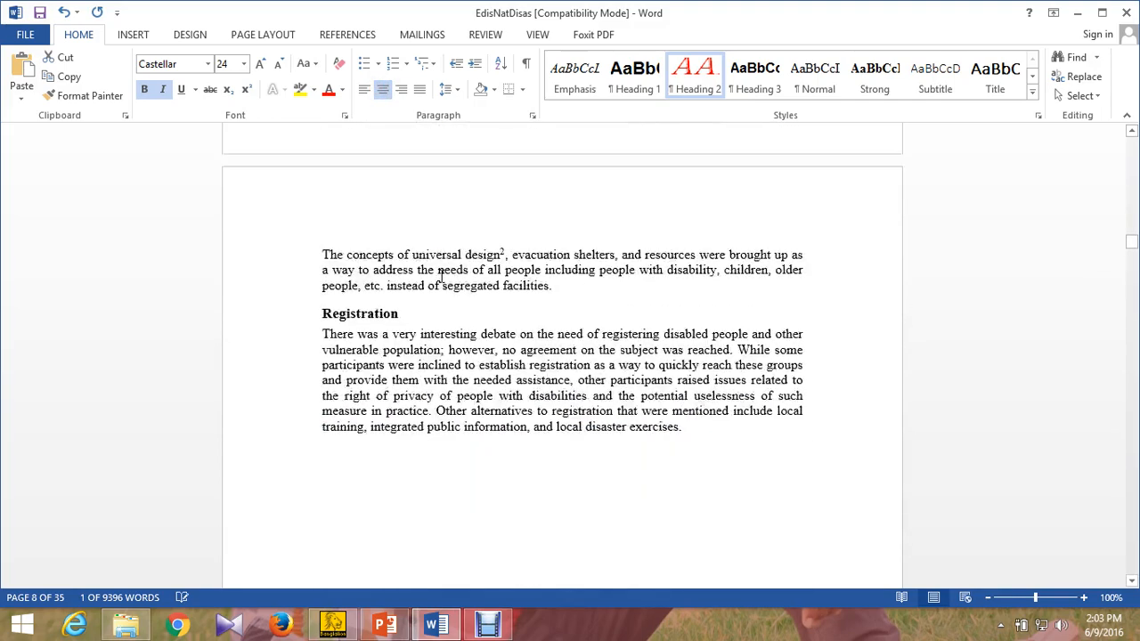
pyautogui.click(274, 309)
pyautogui.click(693, 74)
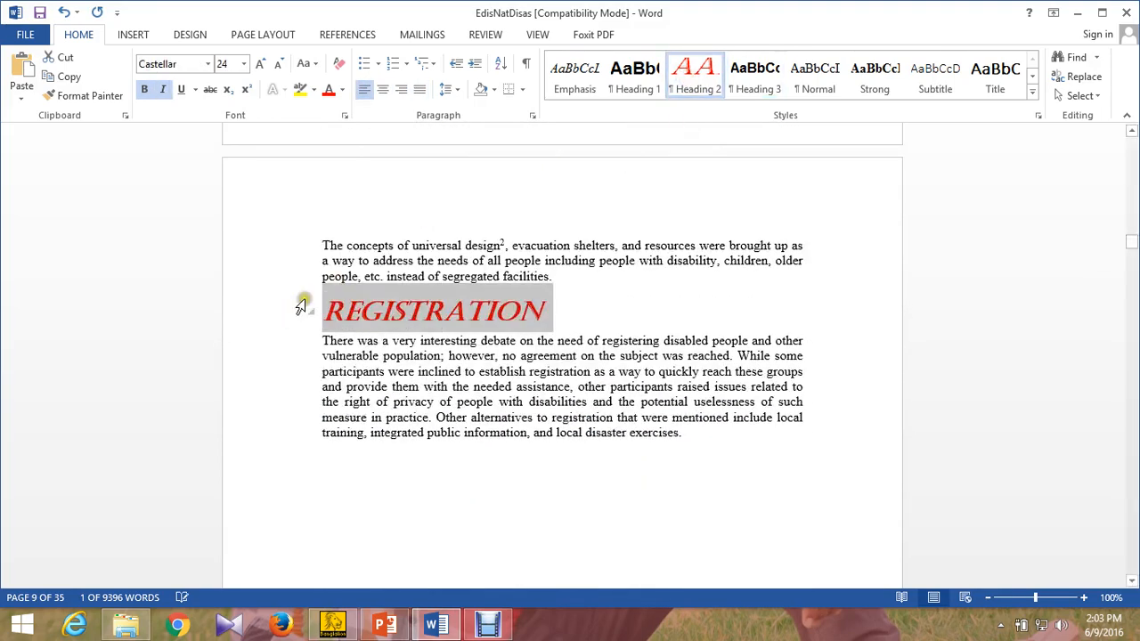
pyautogui.click(381, 89)
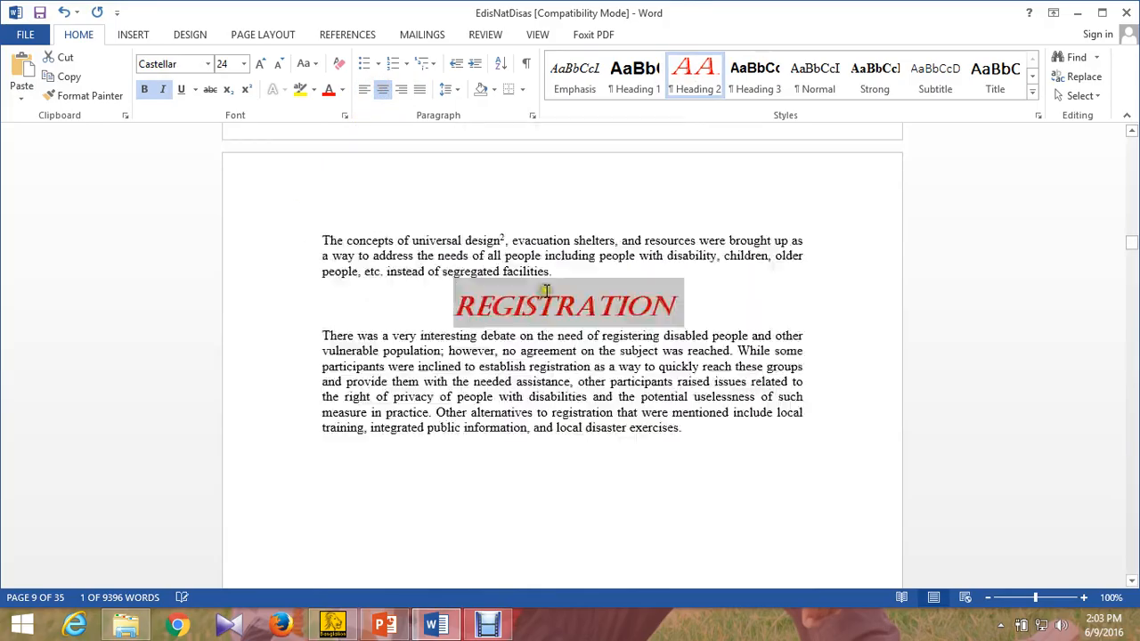
# - Apply Heading 3 to the Registration heading and modify that style's font to Aharoni at 26 pt
pyautogui.scroll(10, 563, 314)
pyautogui.scroll(15, 562, 313)
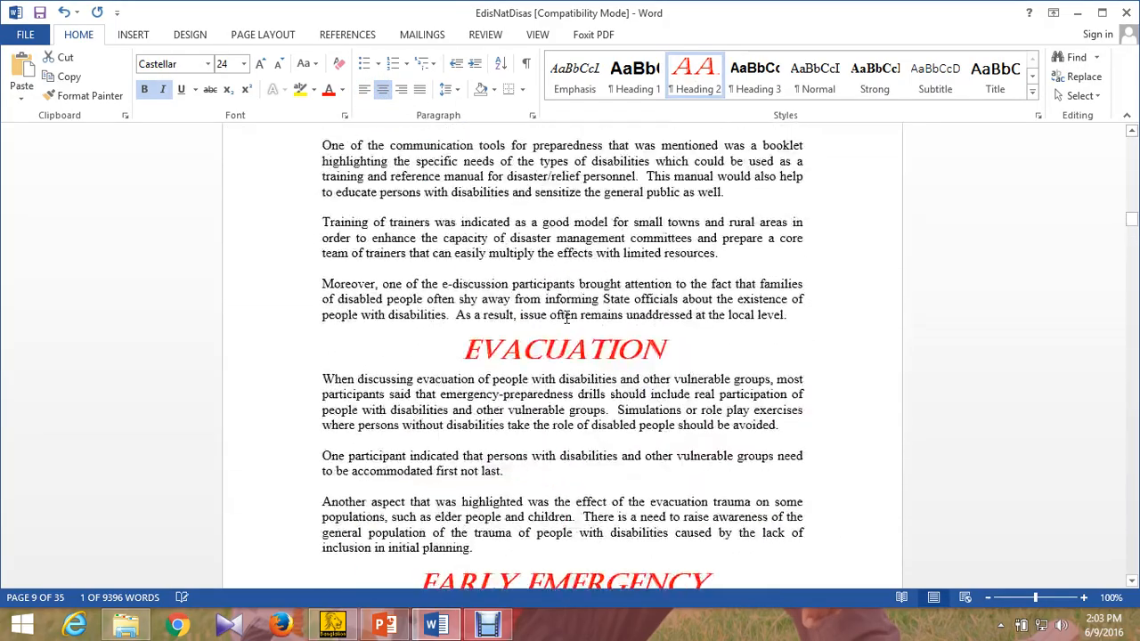
pyautogui.scroll(15, 626, 349)
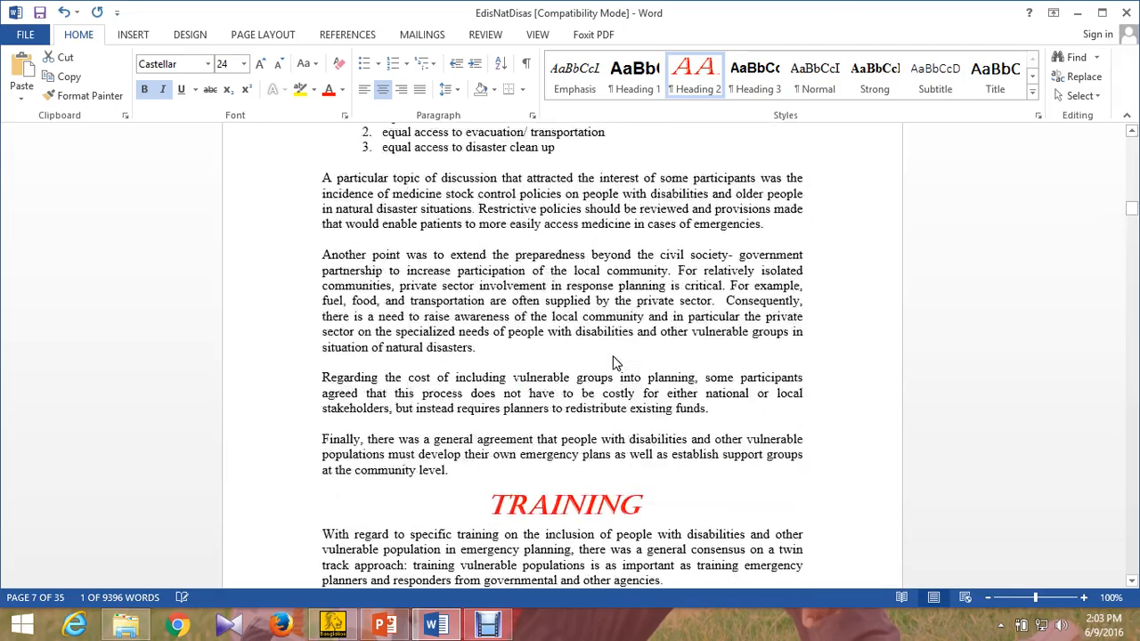
pyautogui.scroll(15, 613, 362)
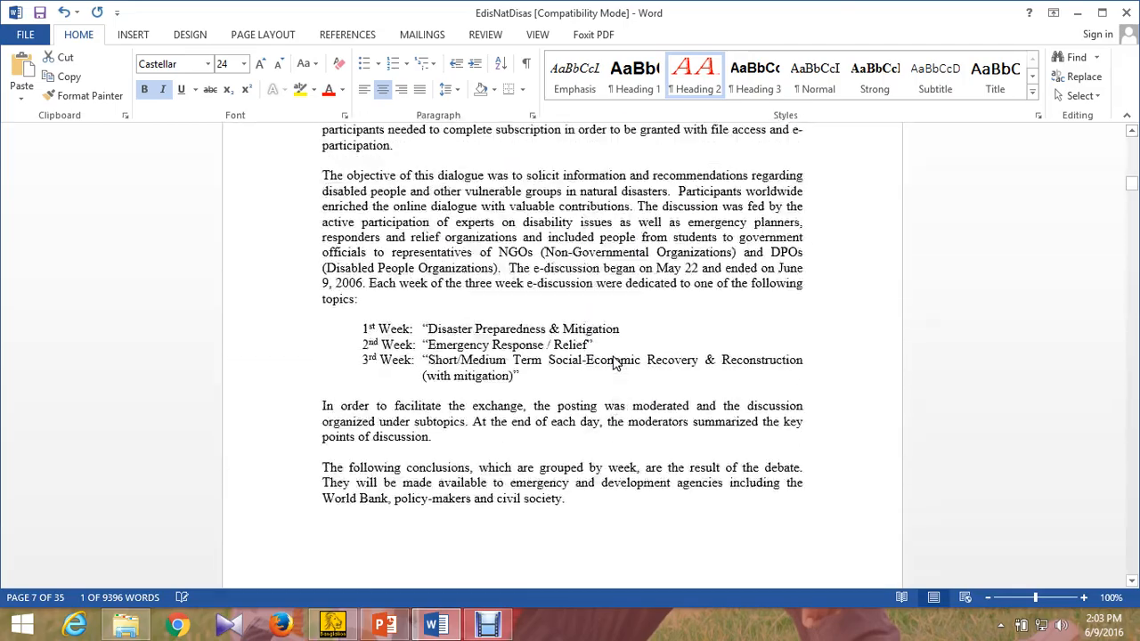
pyautogui.scroll(-5, 611, 360)
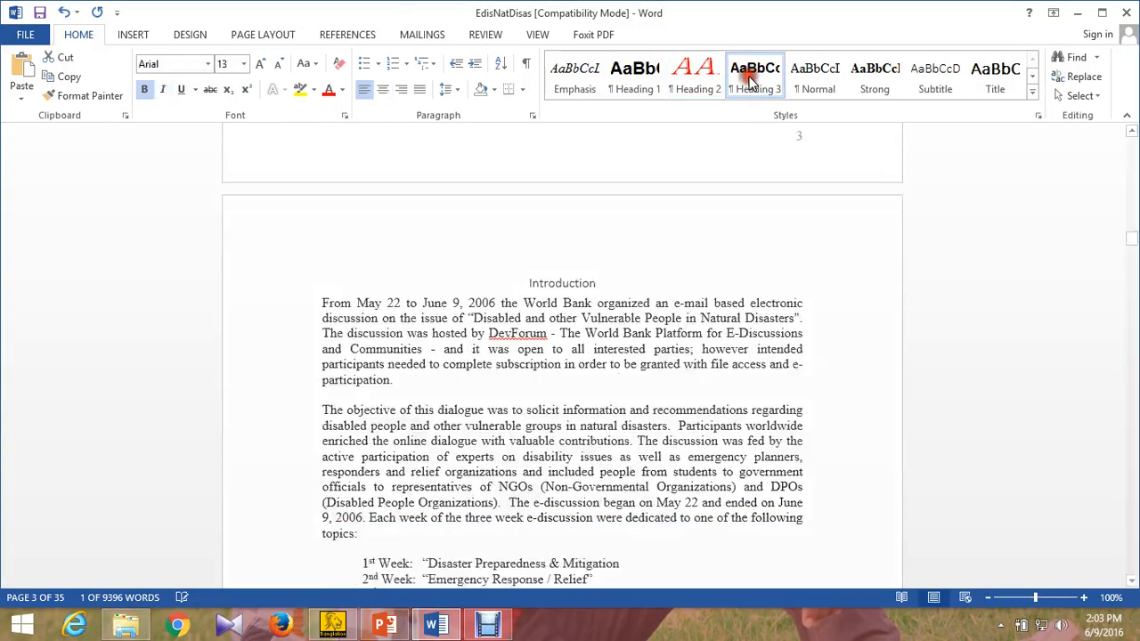
pyautogui.rightClick(751, 80)
pyautogui.click(772, 106)
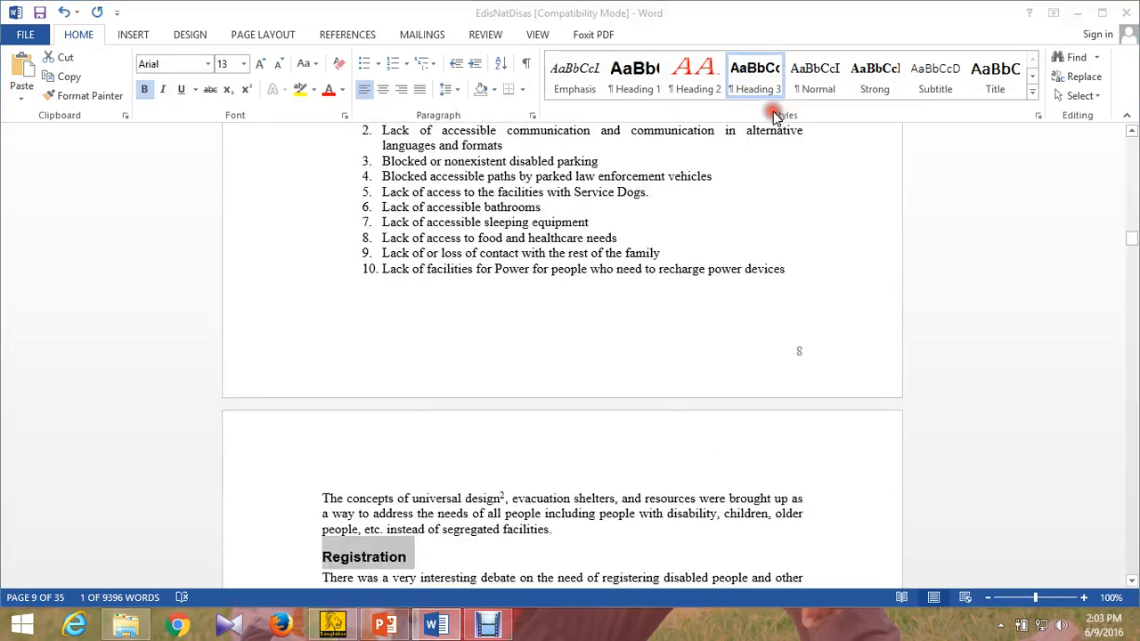
pyautogui.click(485, 225)
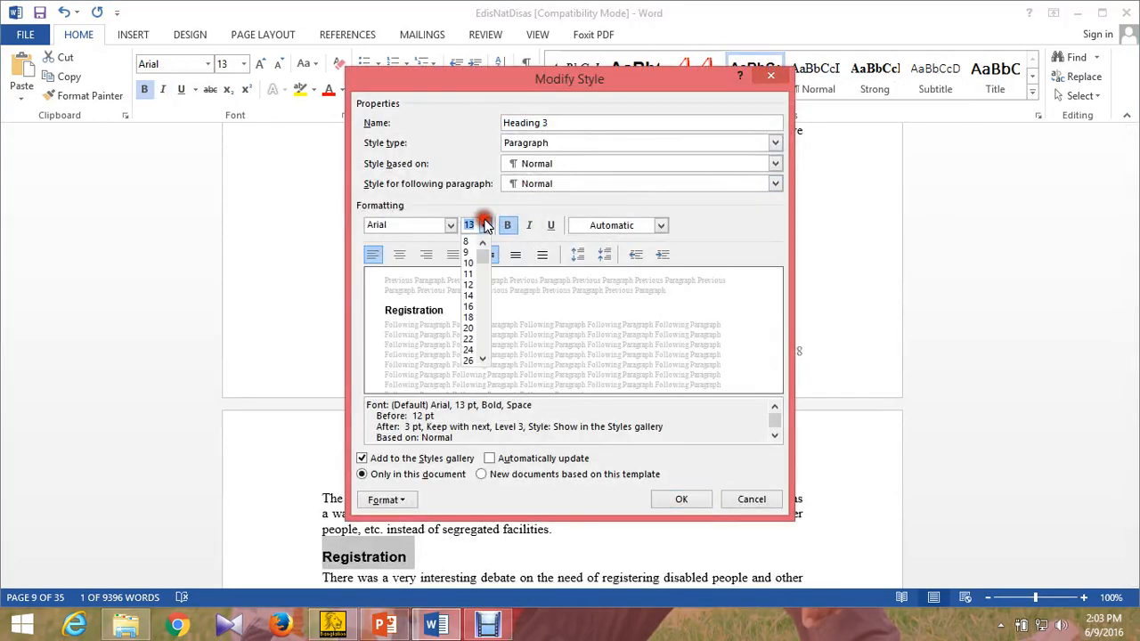
pyautogui.click(468, 361)
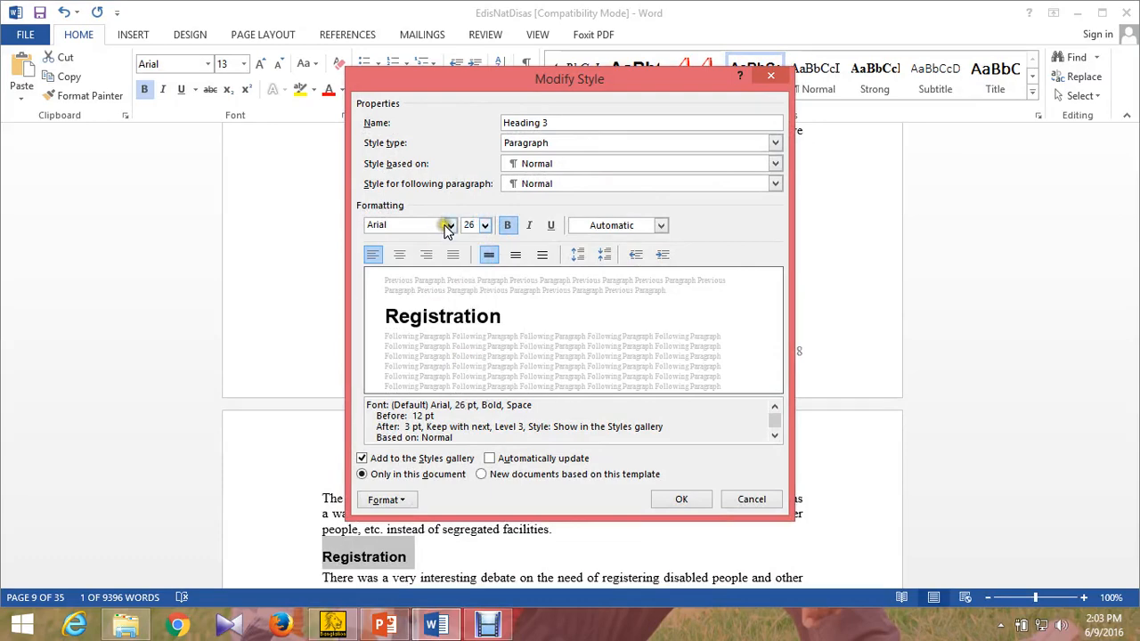
pyautogui.click(451, 225)
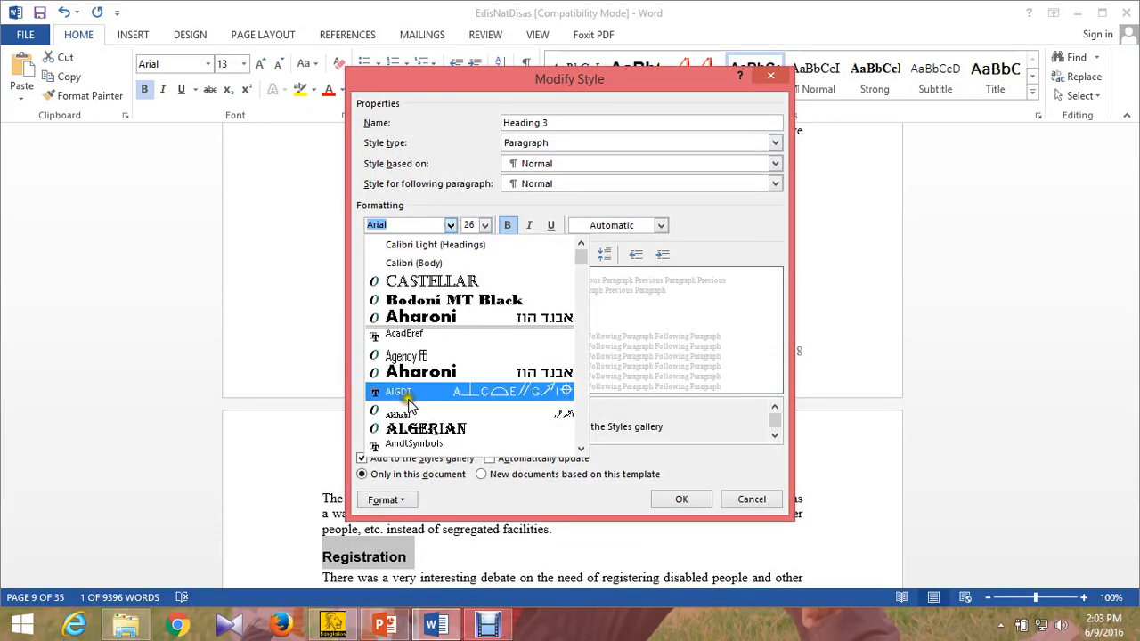
pyautogui.click(423, 374)
# - Set the Heading 3 style's font color to the standard Blue and save the style changes
pyautogui.click(647, 226)
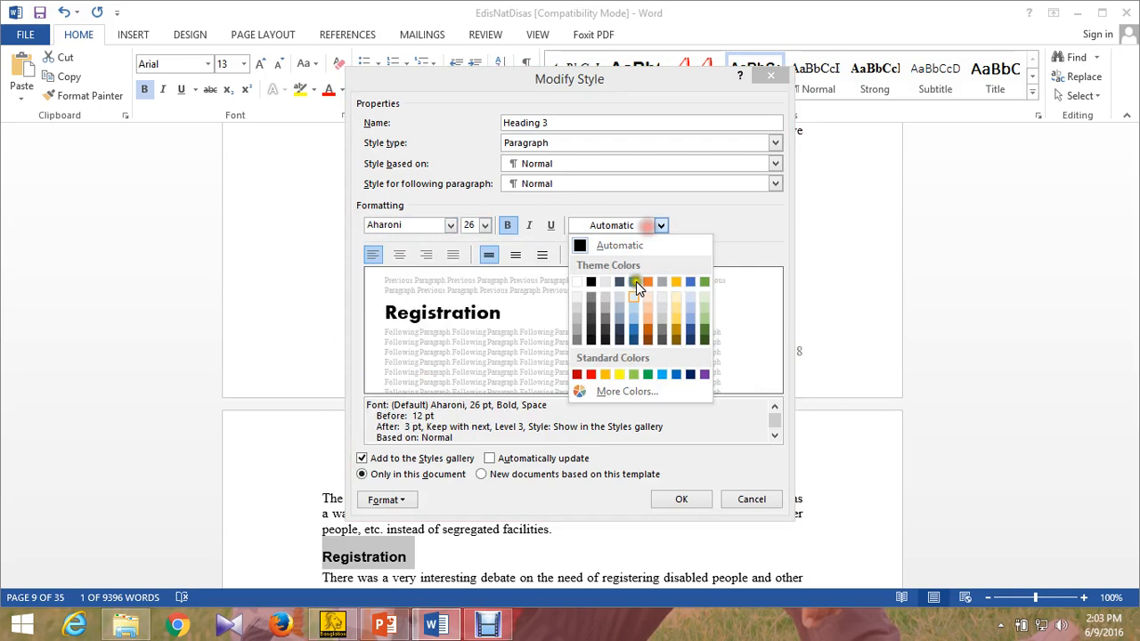
pyautogui.click(631, 374)
pyautogui.click(659, 226)
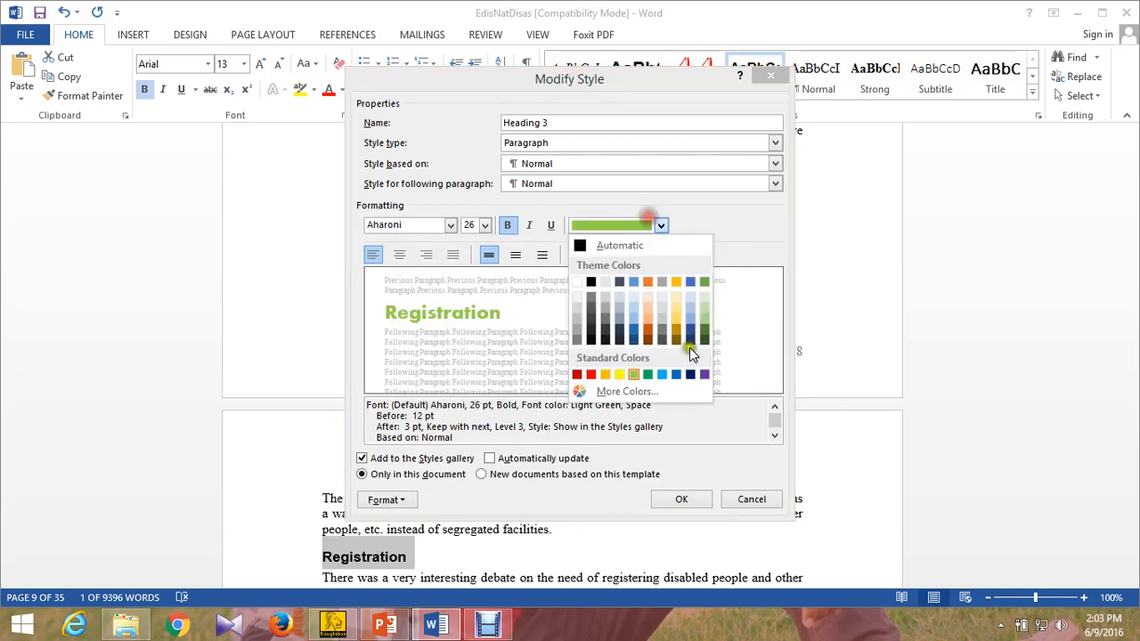
pyautogui.click(680, 375)
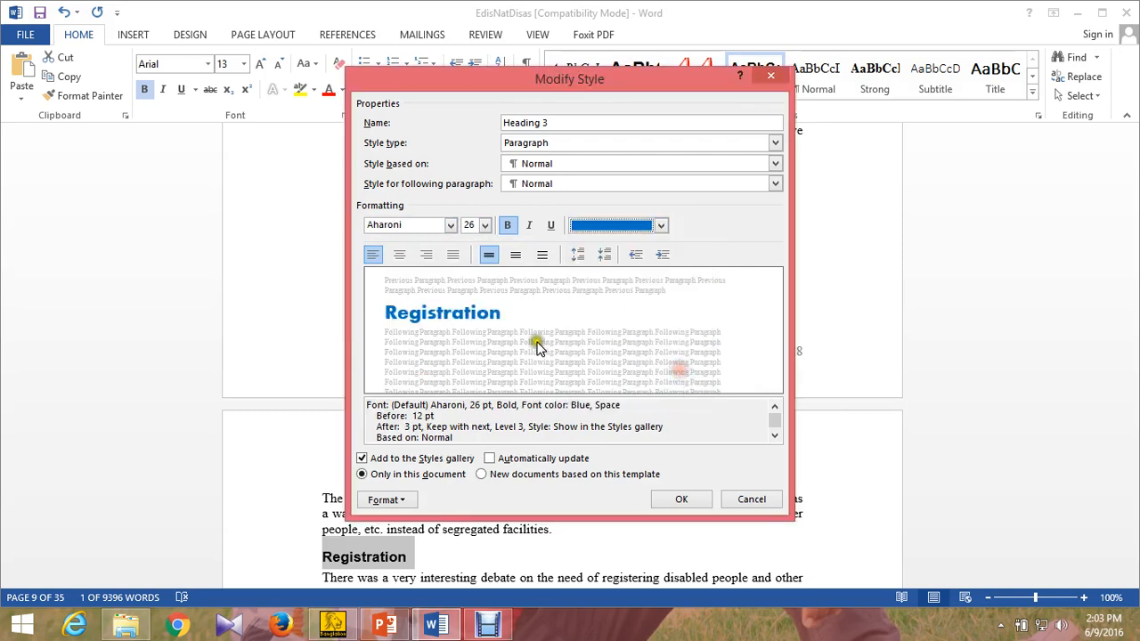
pyautogui.click(678, 499)
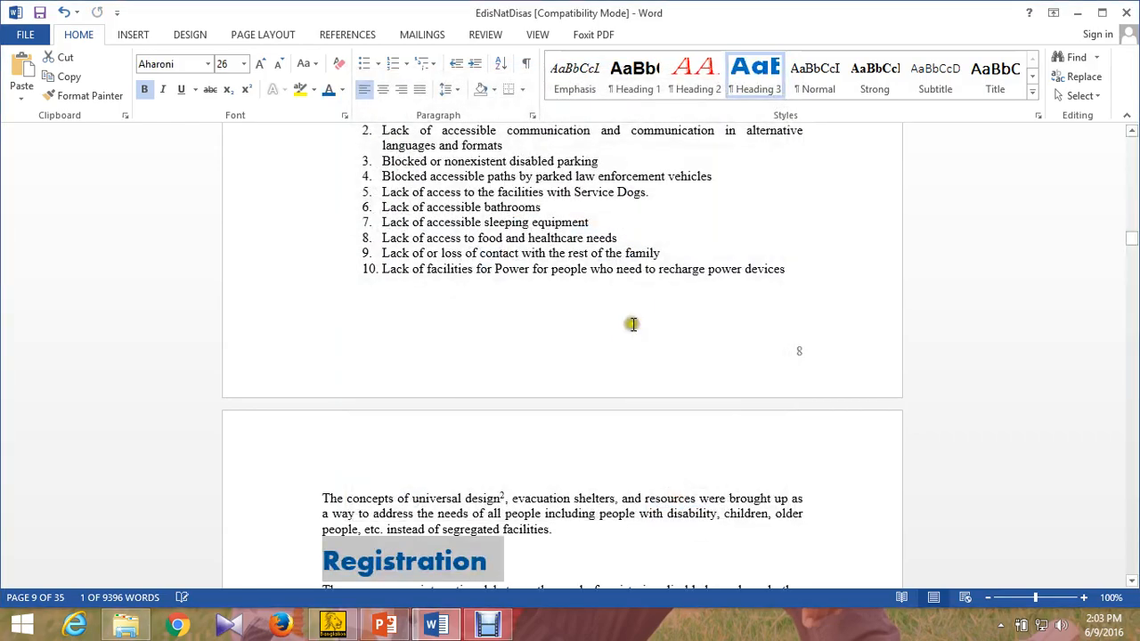
# - Center the Registration heading on page 9
pyautogui.scroll(-20, 632, 325)
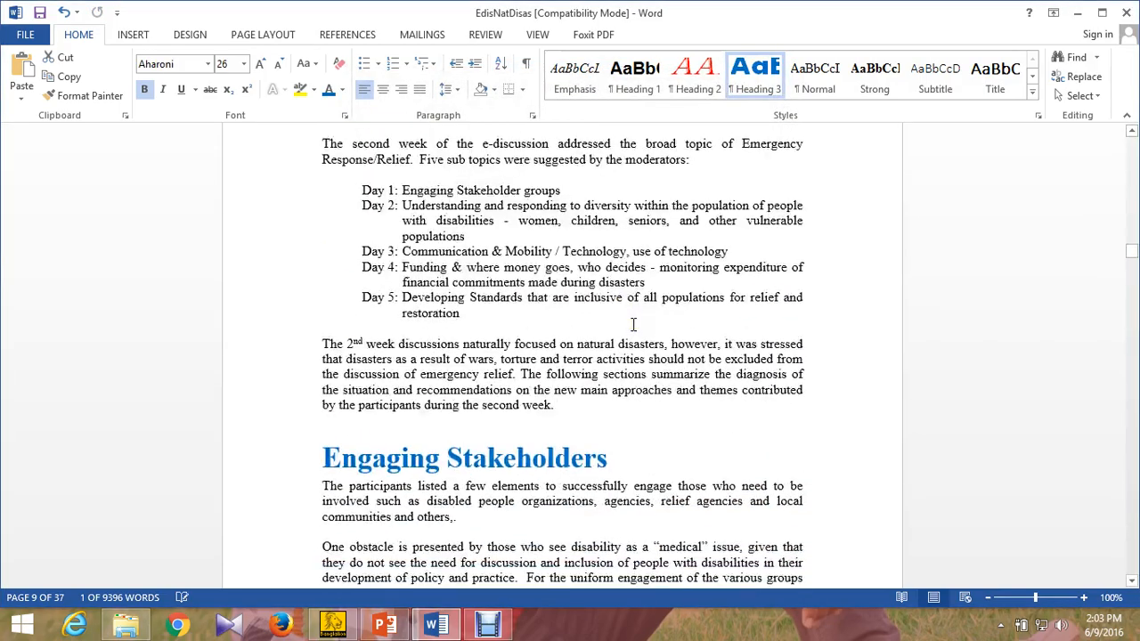
pyautogui.scroll(-20, 633, 324)
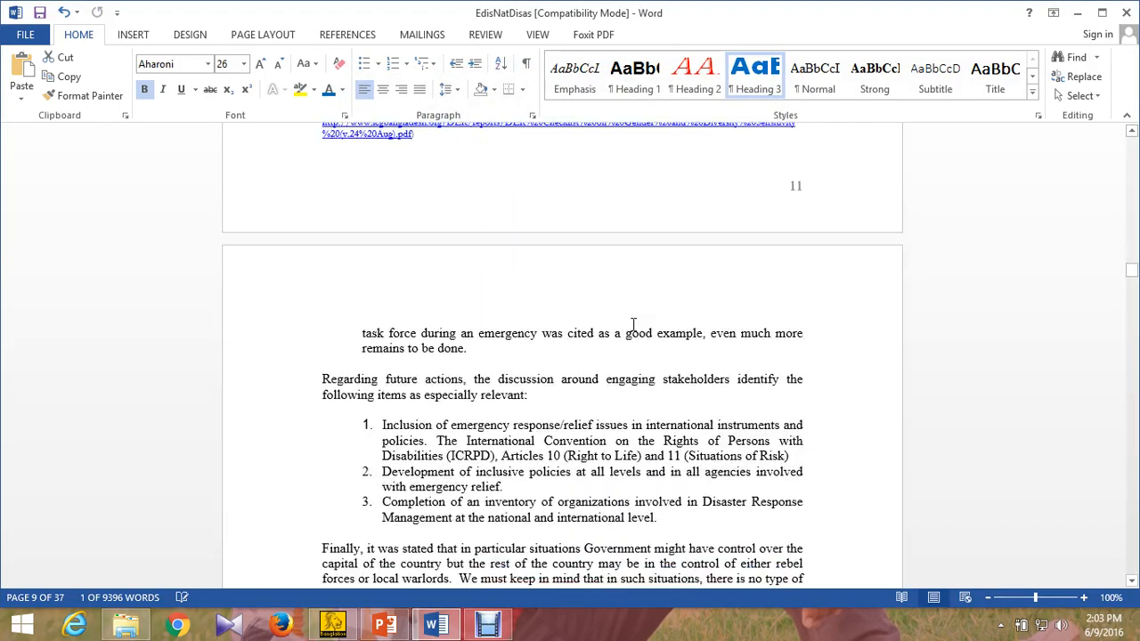
pyautogui.scroll(-20, 632, 325)
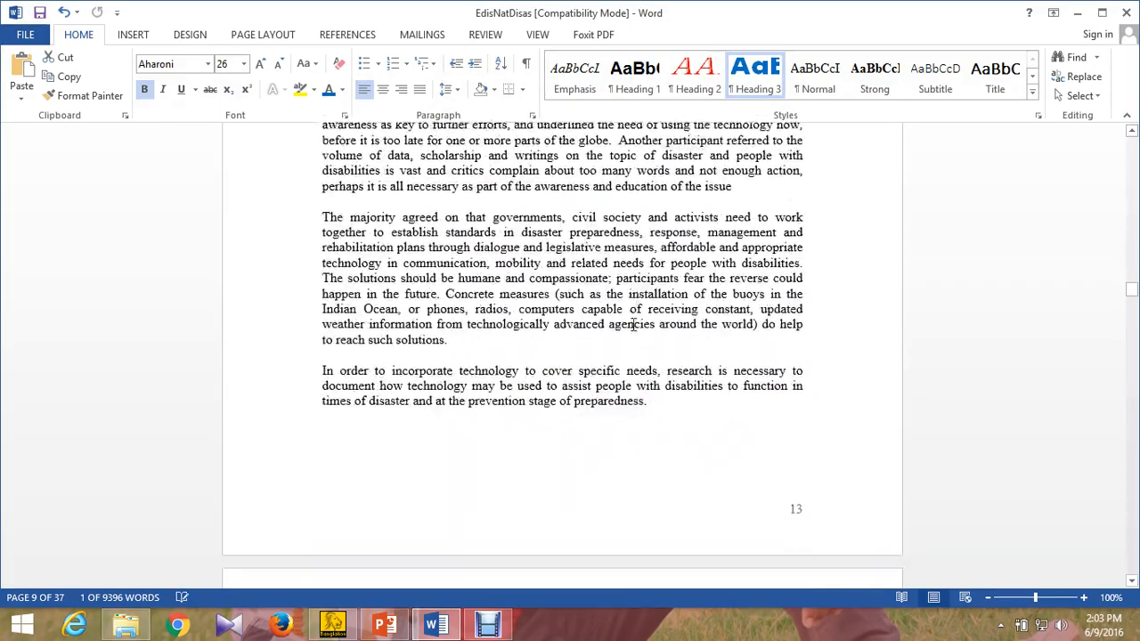
pyautogui.scroll(-15, 632, 324)
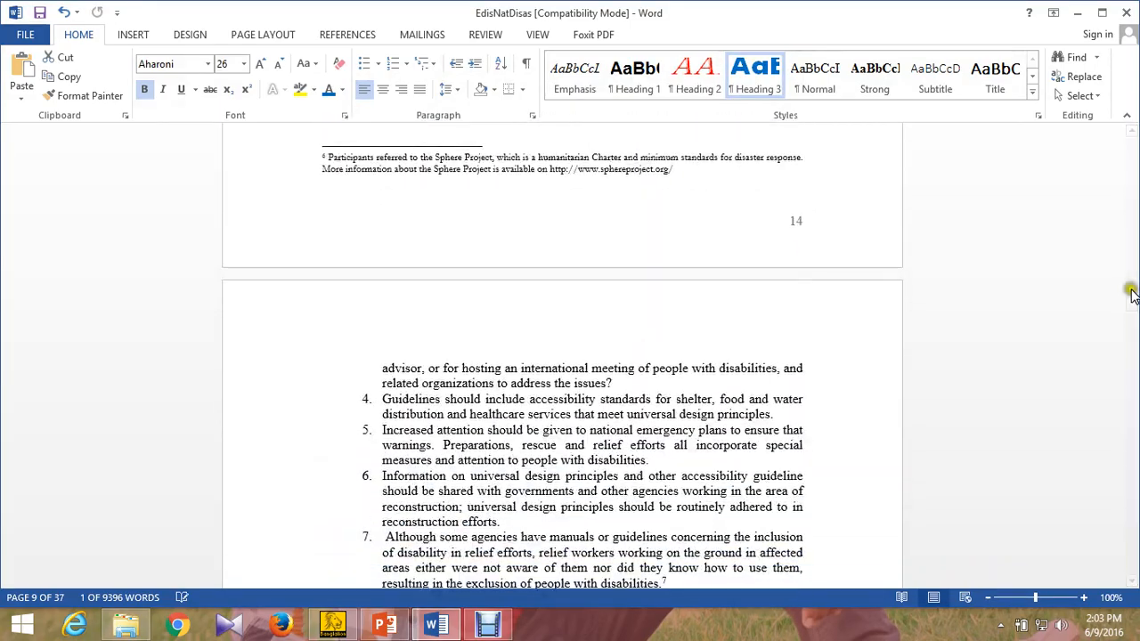
pyautogui.moveTo(1131, 294); pyautogui.dragTo(1130, 236)
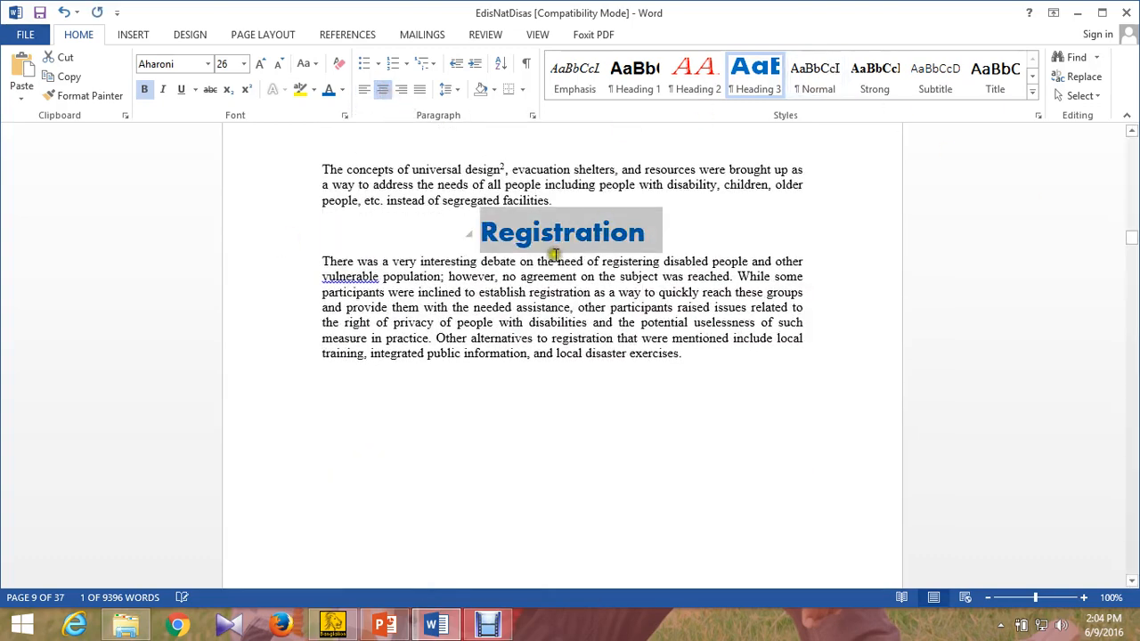
# - Apply the Heading 3 style to the line "The participants shared some good practices related to this subtopic:"
pyautogui.scroll(-15, 509, 363)
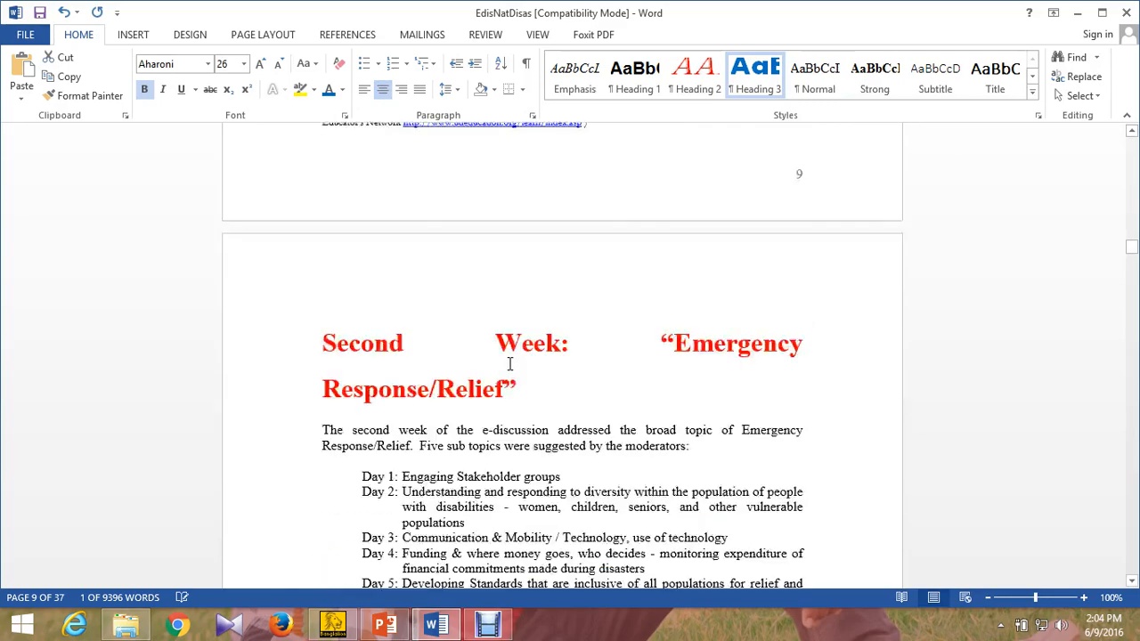
pyautogui.scroll(-1, 509, 364)
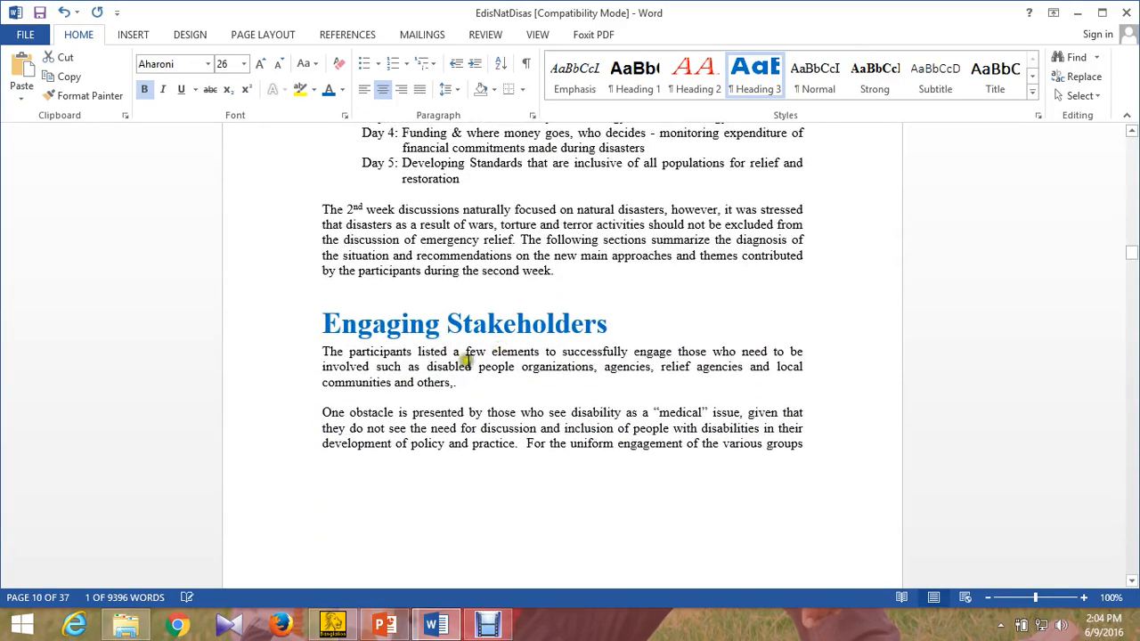
pyautogui.scroll(-15, 465, 358)
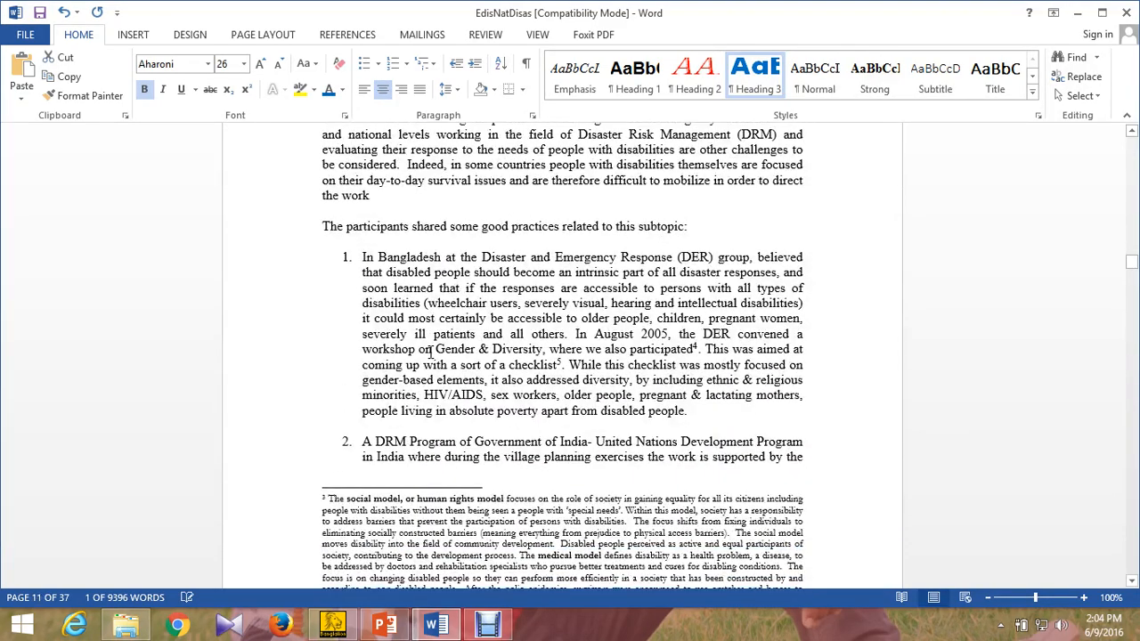
pyautogui.click(292, 230)
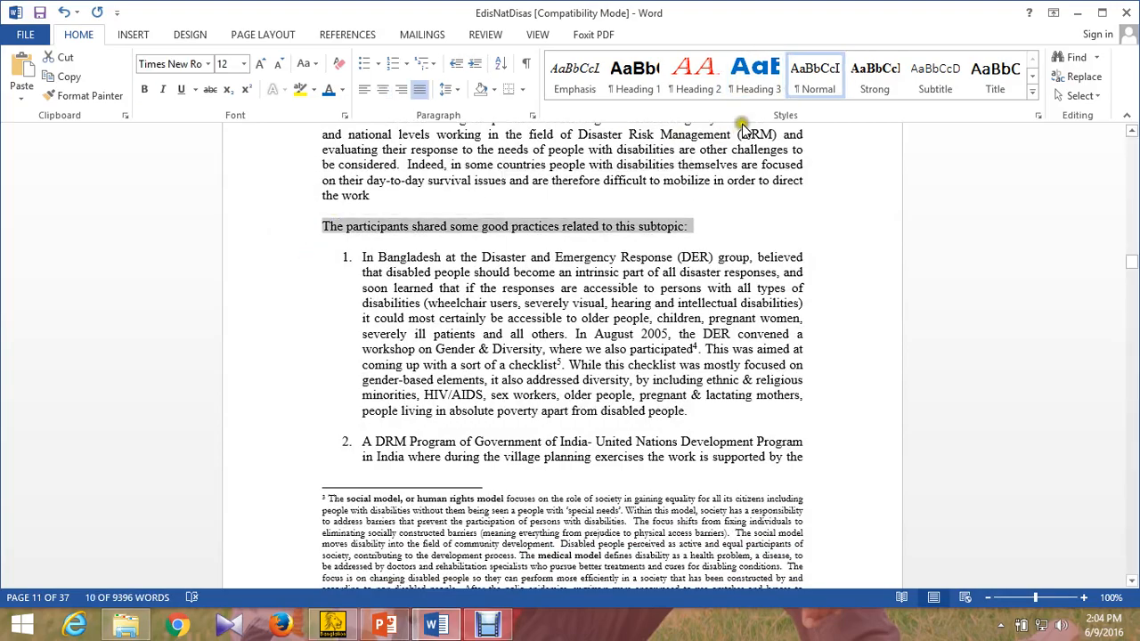
pyautogui.click(753, 72)
# - Examine the headings on pages 12 to 16, including the Communication & Mobility and Funding sections
pyautogui.scroll(-15, 498, 210)
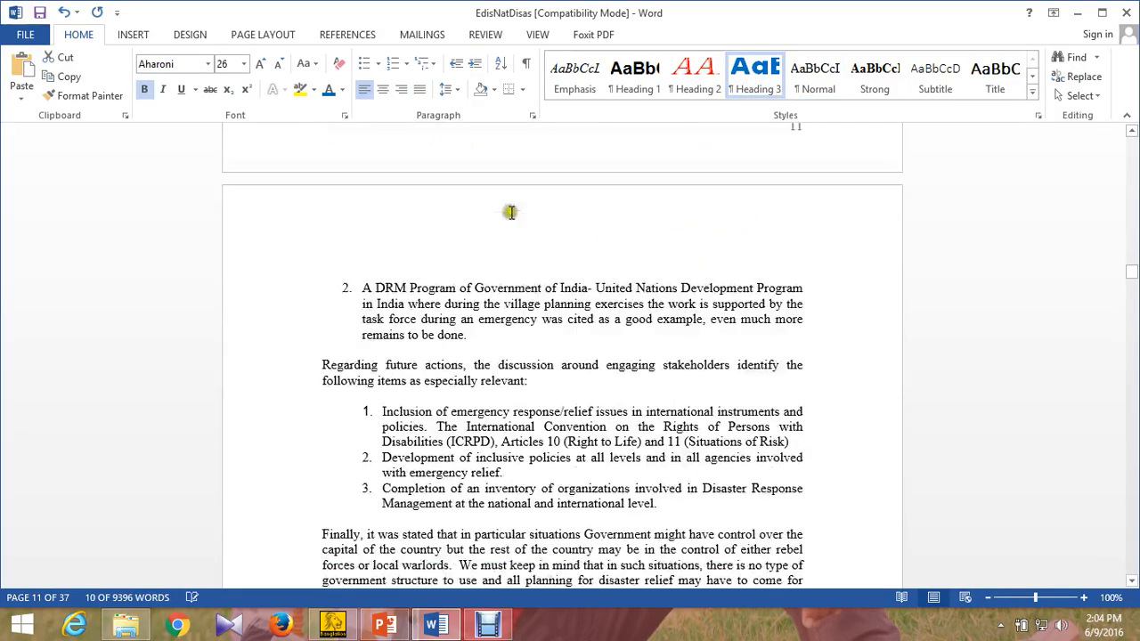
pyautogui.scroll(-15, 504, 217)
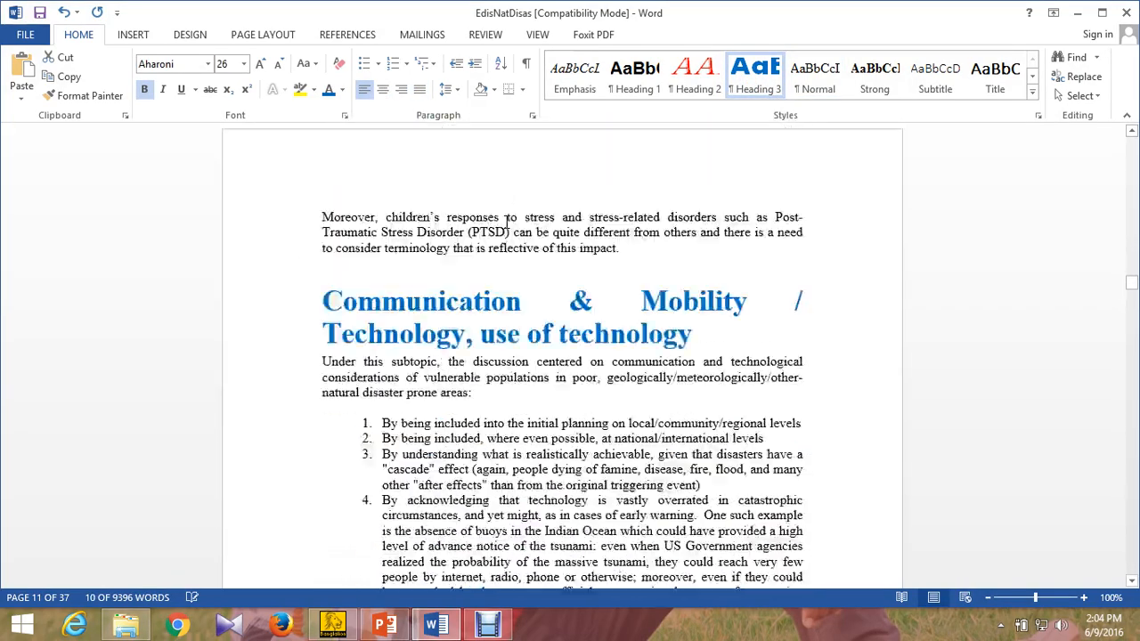
pyautogui.scroll(-20, 510, 233)
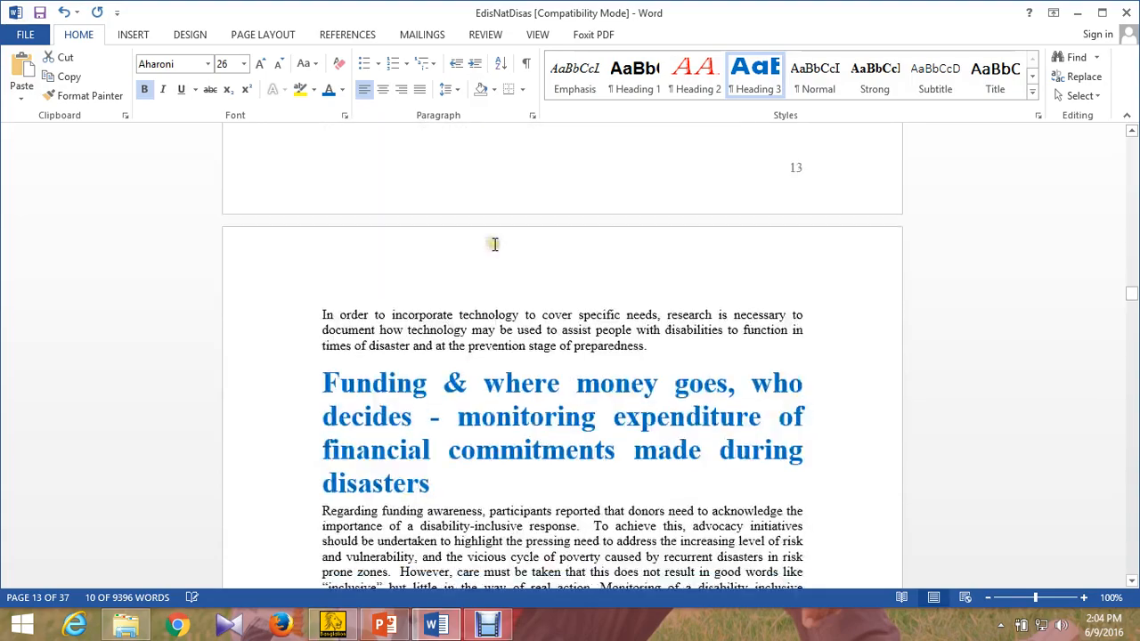
pyautogui.scroll(-20, 476, 259)
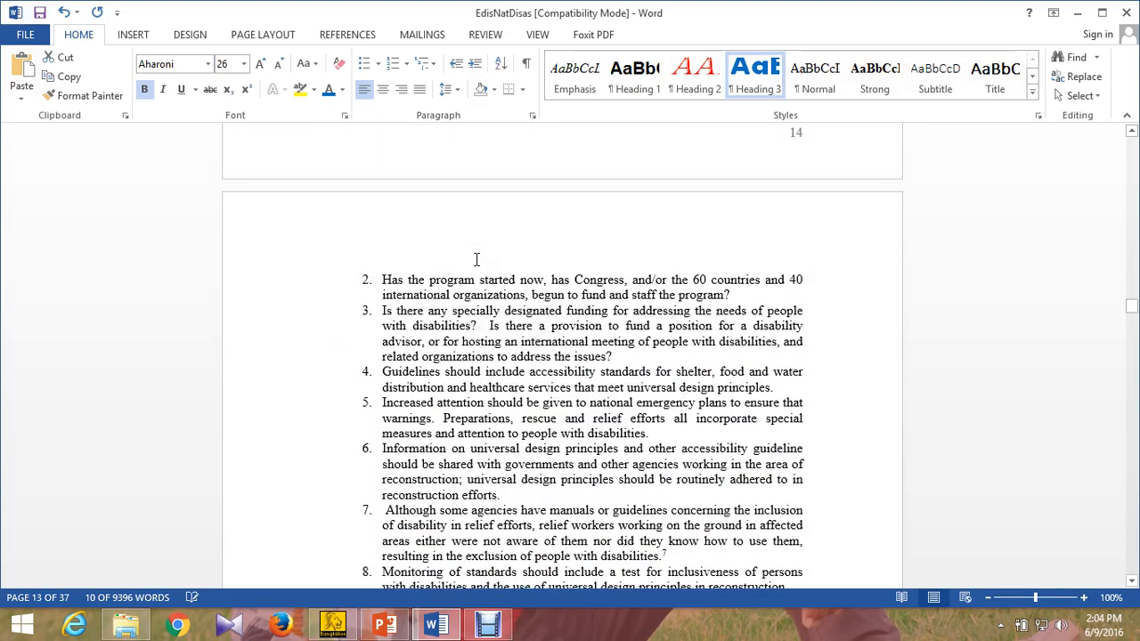
pyautogui.click(485, 257)
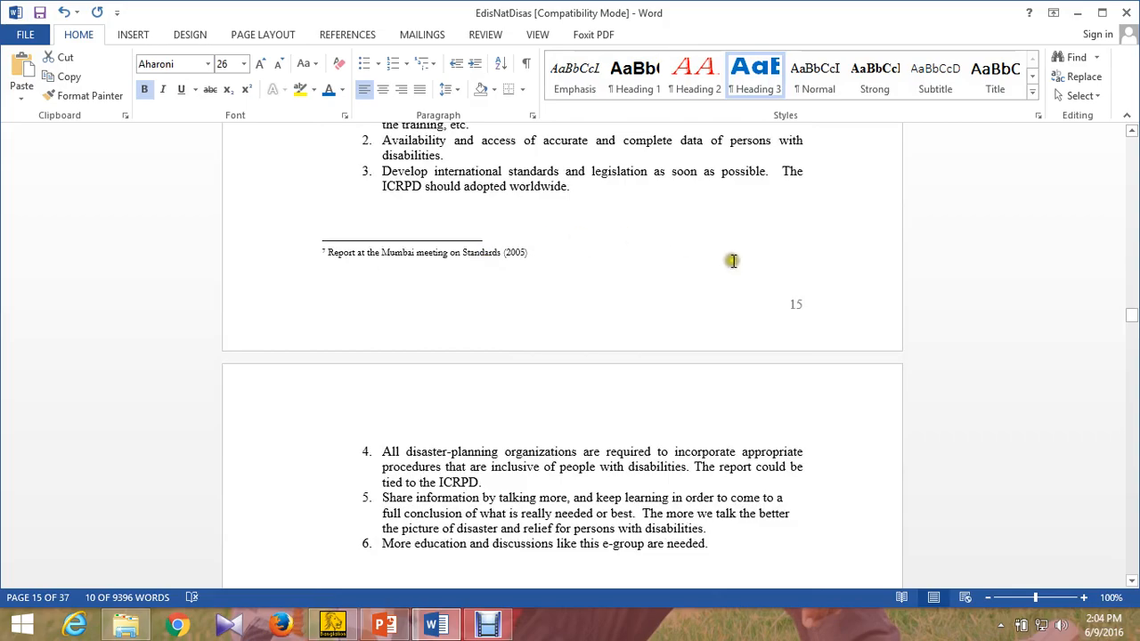
pyautogui.scroll(20, 552, 169)
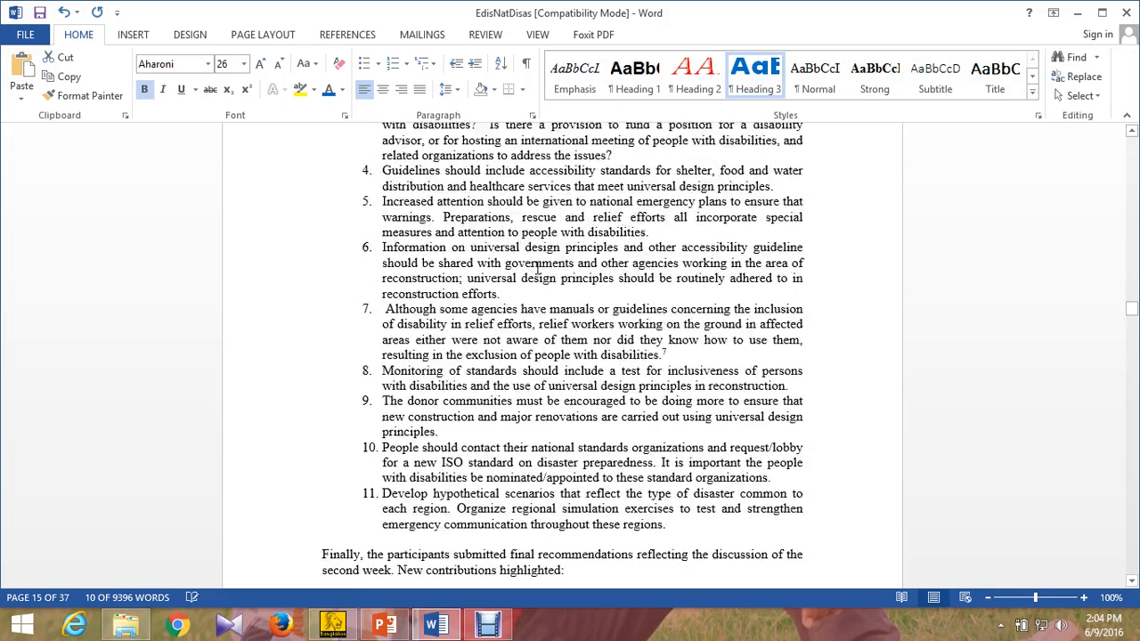
pyautogui.scroll(3, 579, 285)
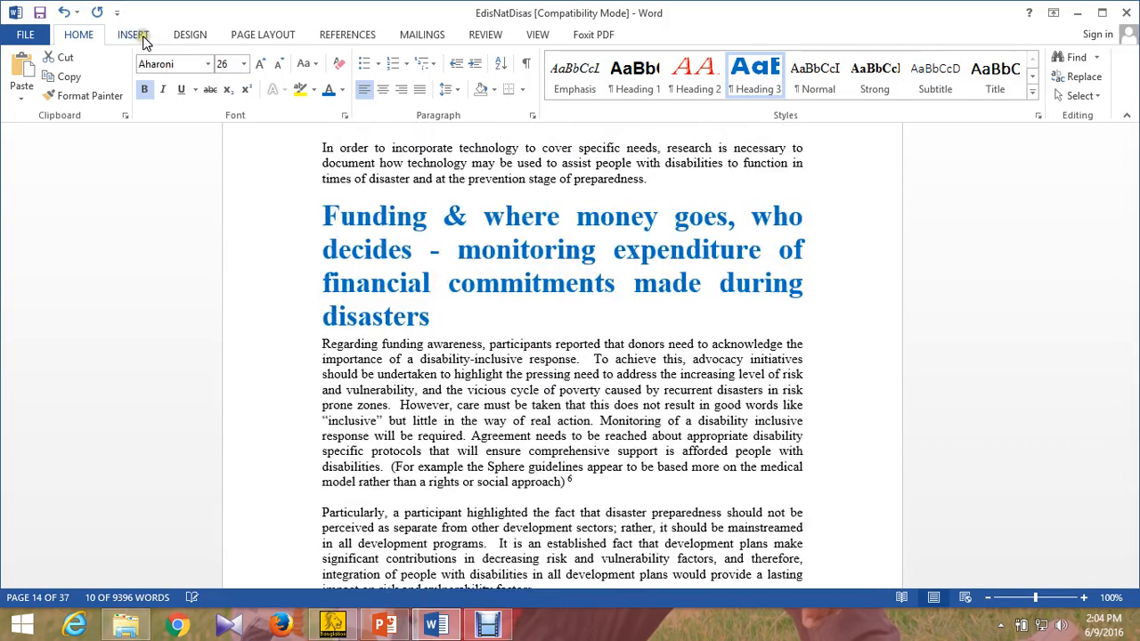
pyautogui.scroll(9, 609, 258)
pyautogui.scroll(8, 609, 259)
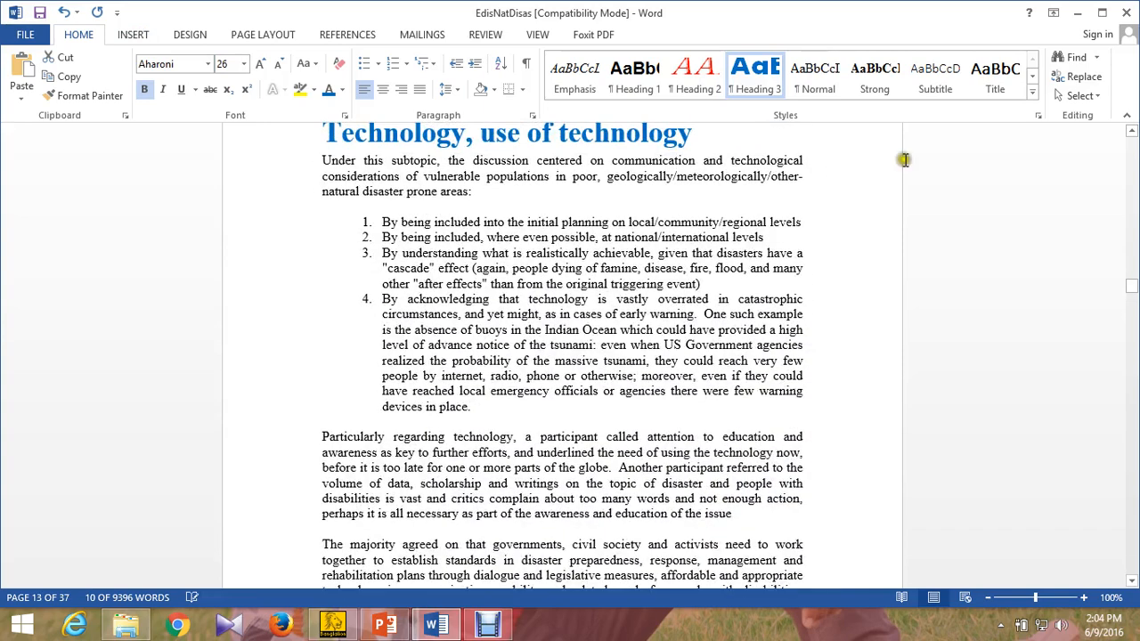
# - Show the full set of available styles and apply Normal to the selected good-practices line
pyautogui.click(1034, 94)
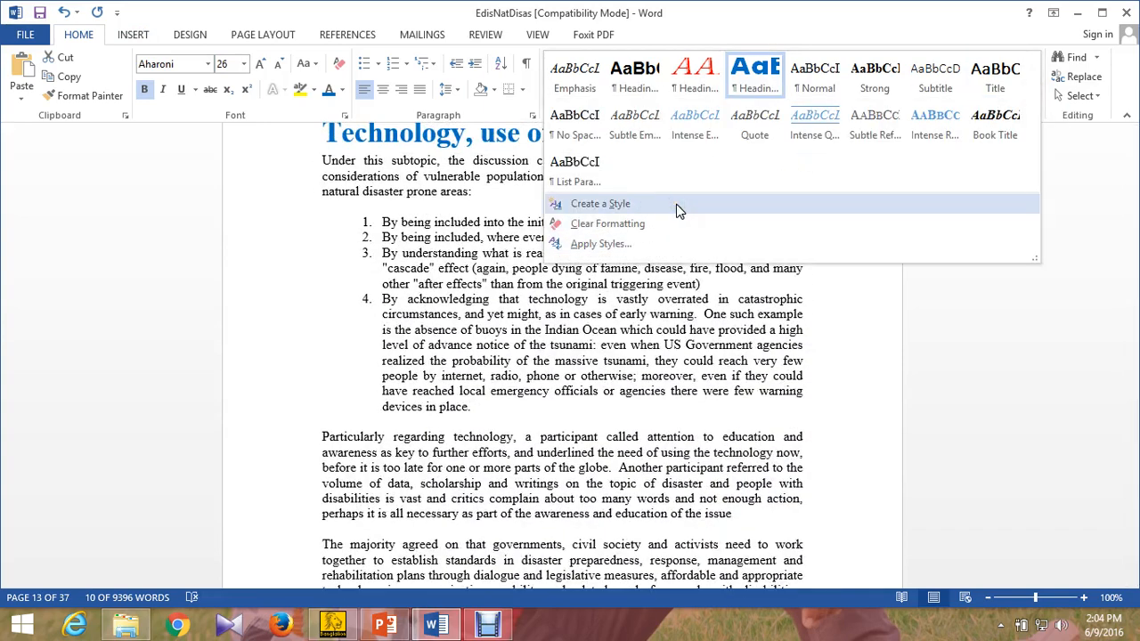
pyautogui.click(815, 76)
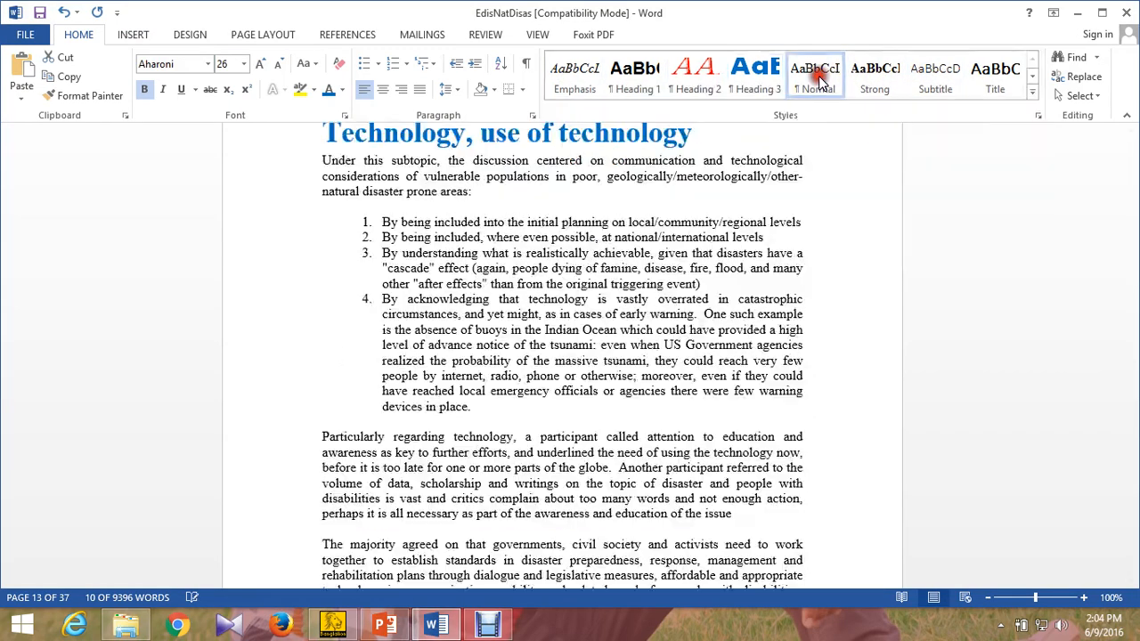
pyautogui.scroll(15, 535, 249)
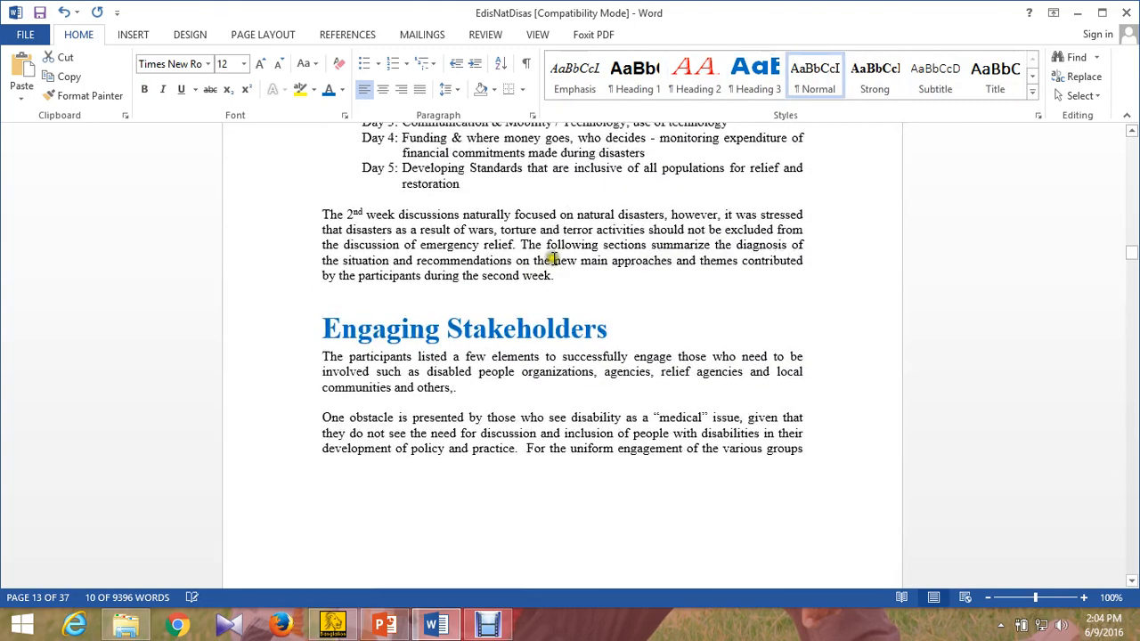
pyautogui.scroll(12, 559, 264)
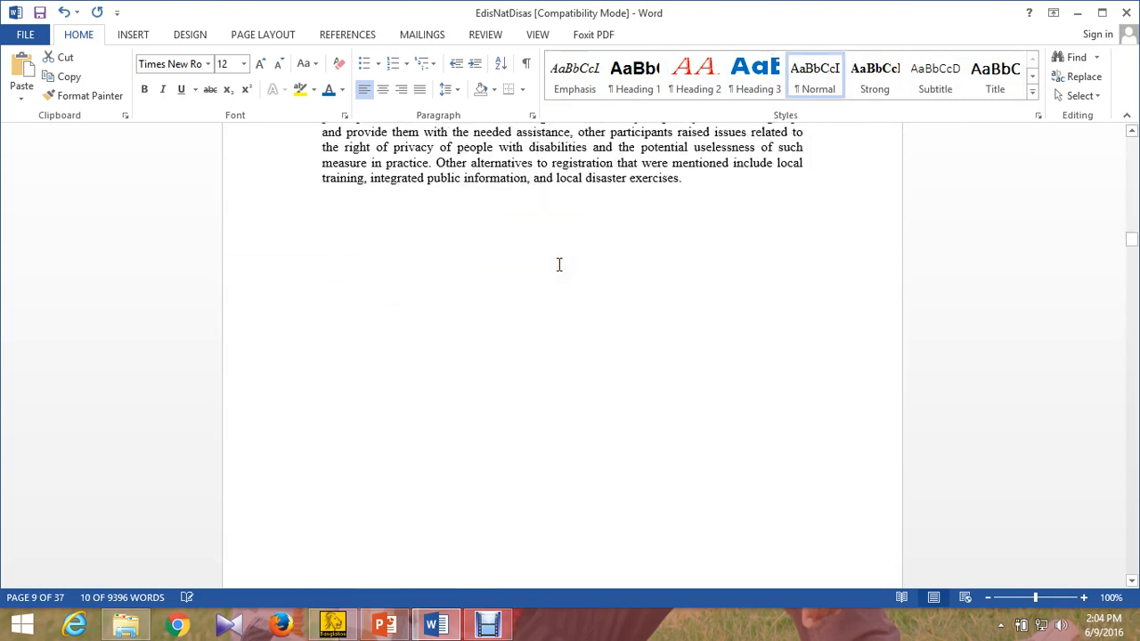
# - Look over the Insert, Design and Page Layout commands and bring up the References commands
pyautogui.click(133, 34)
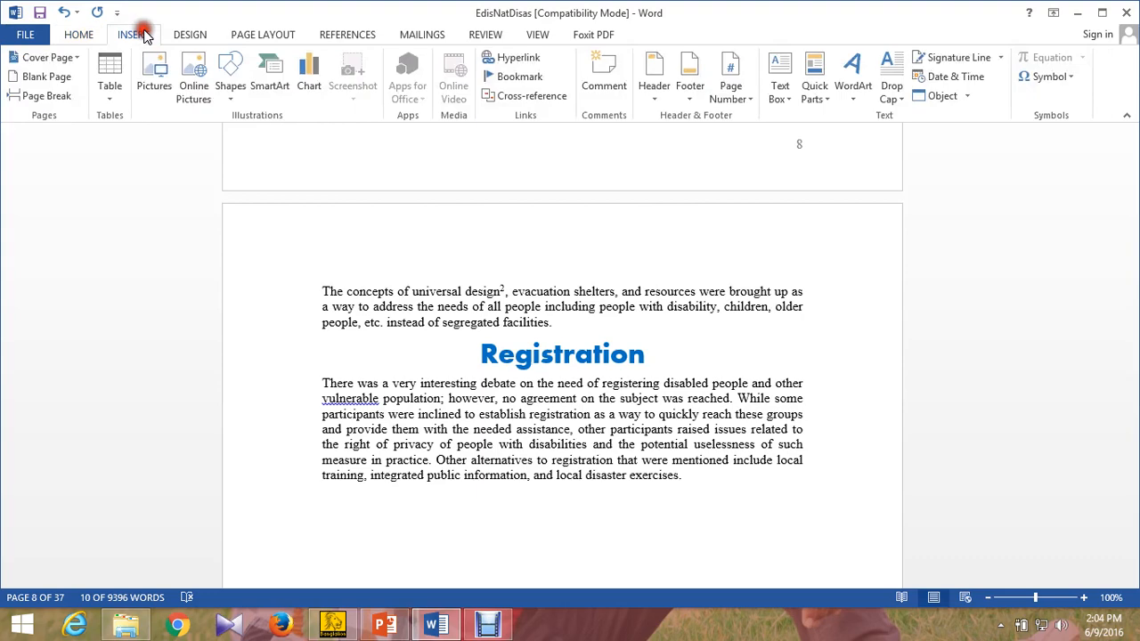
pyautogui.click(189, 35)
pyautogui.click(262, 35)
pyautogui.click(359, 37)
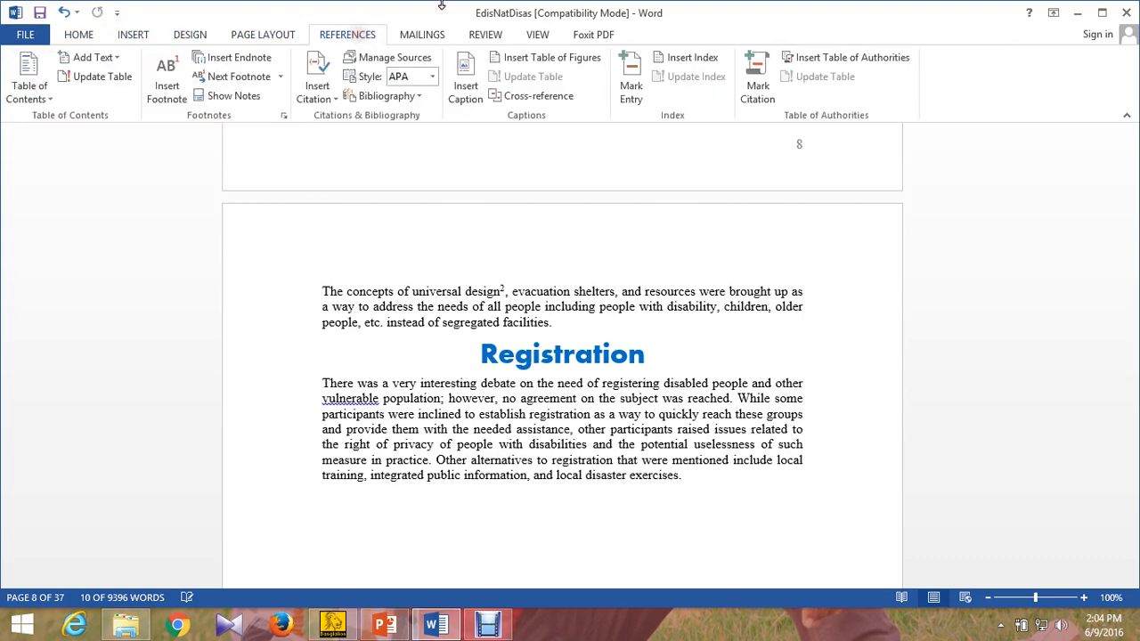
# - Look over the Mailings, Review, View, Foxit PDF, Design, Insert, Page Layout and References commands
pyautogui.click(423, 36)
pyautogui.click(501, 37)
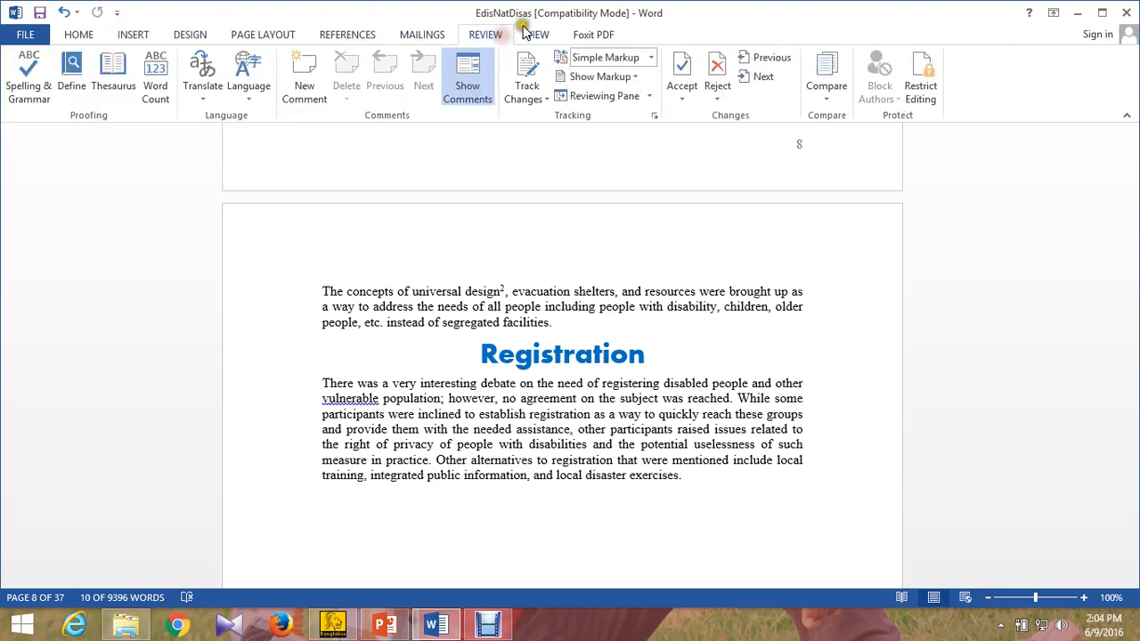
pyautogui.click(538, 39)
pyautogui.click(610, 39)
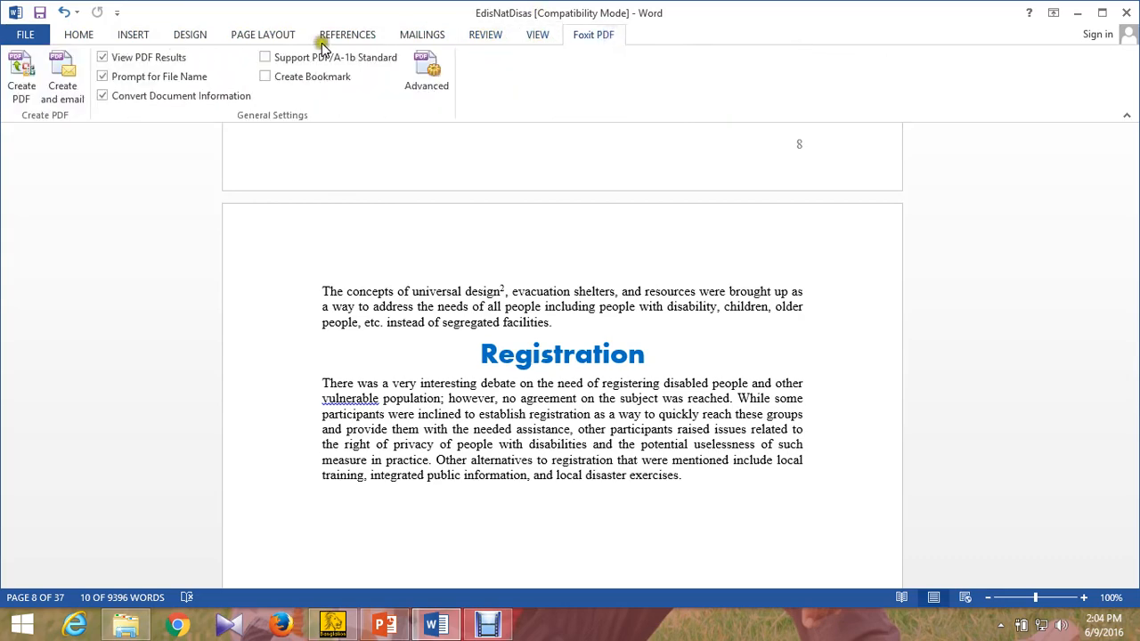
pyautogui.click(192, 32)
pyautogui.click(125, 36)
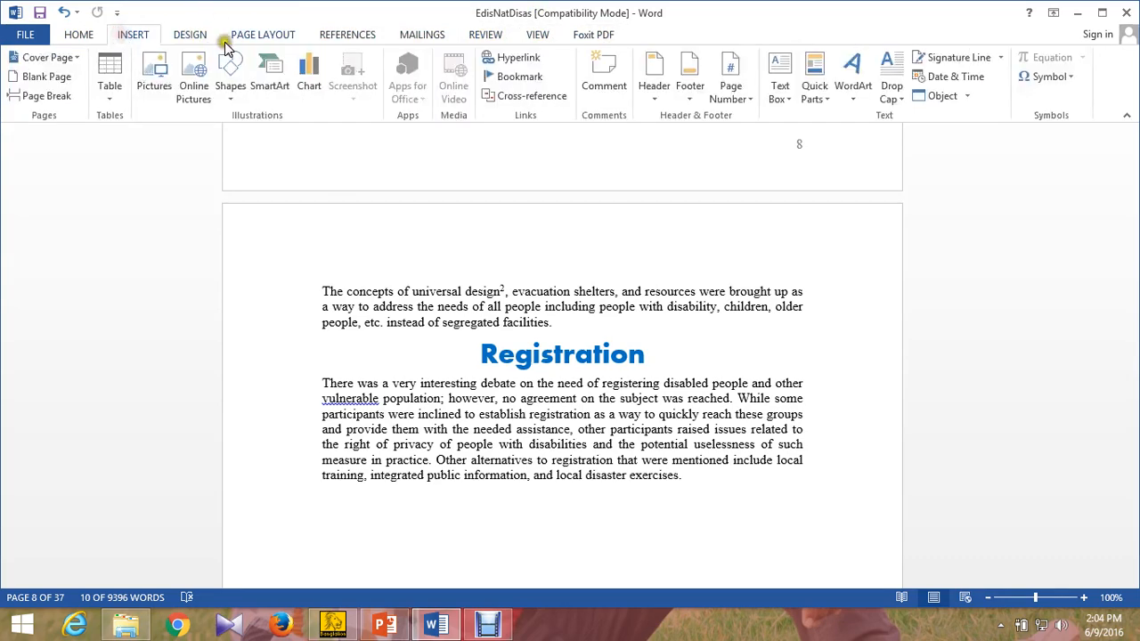
pyautogui.click(267, 38)
pyautogui.click(353, 41)
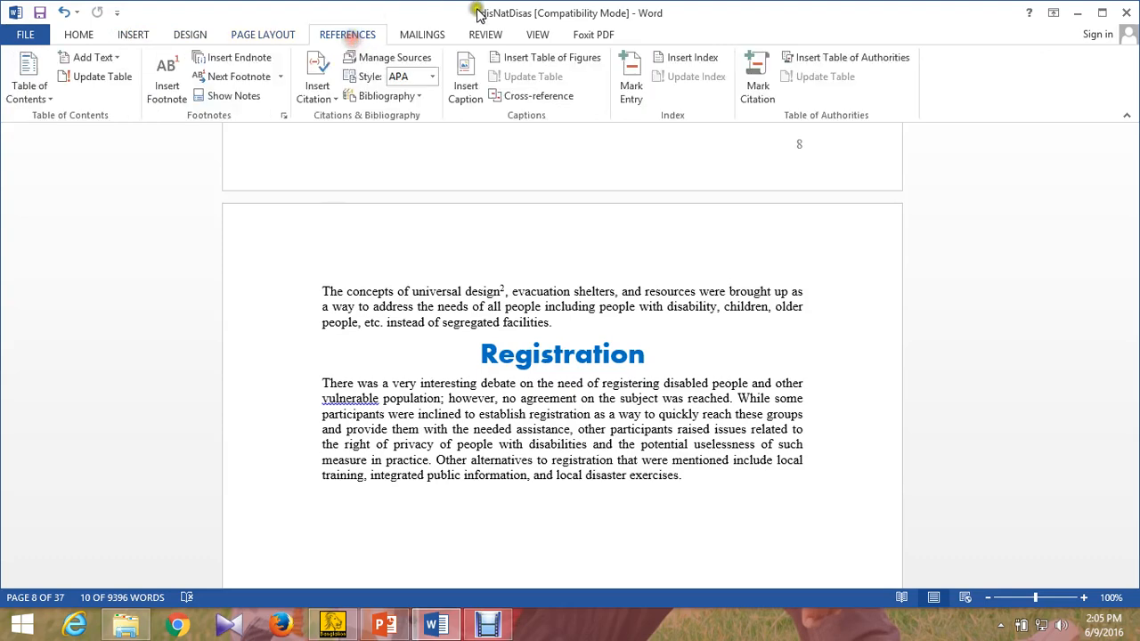
pyautogui.click(418, 37)
pyautogui.click(492, 35)
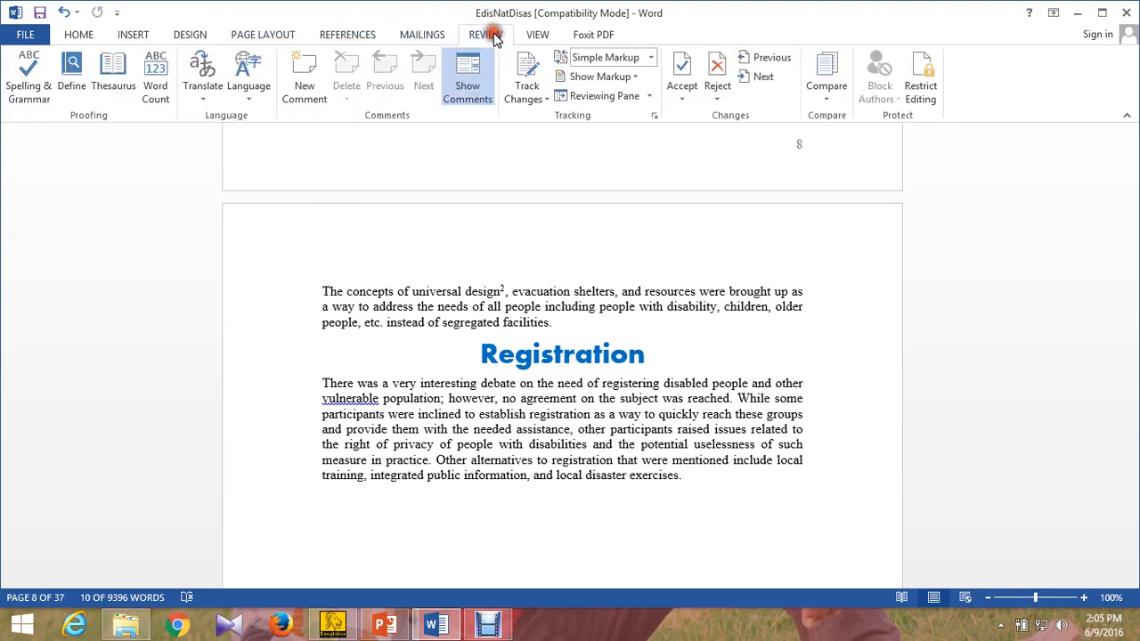
pyautogui.click(542, 37)
pyautogui.click(602, 37)
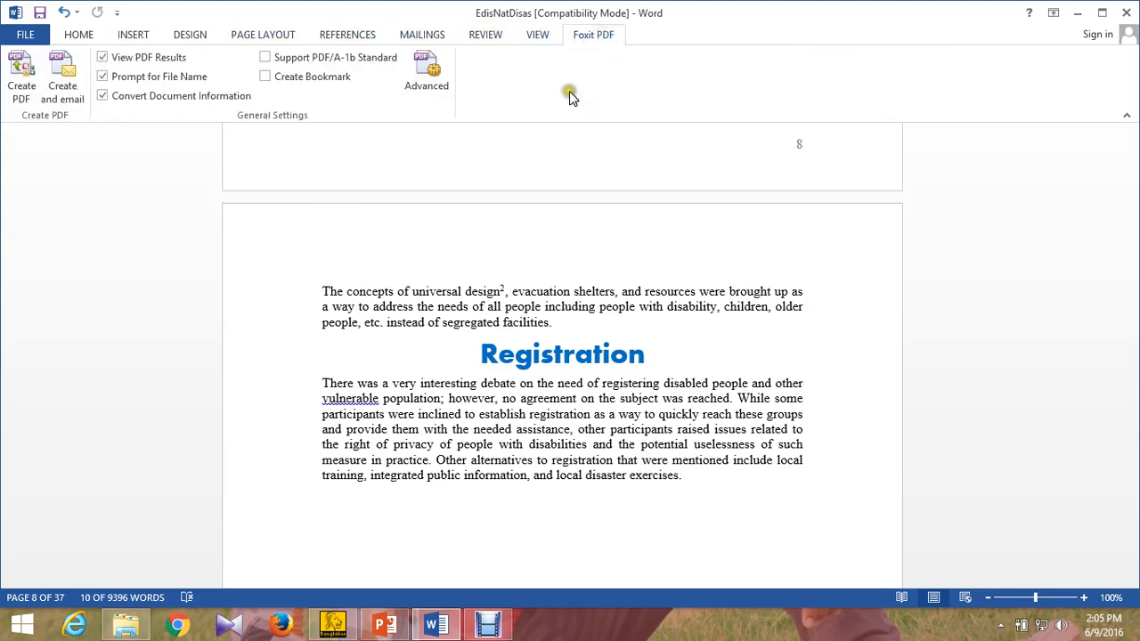
# - Close the EdisNatDisas document and the Downloads folder window to return to the desktop
pyautogui.click(1127, 12)
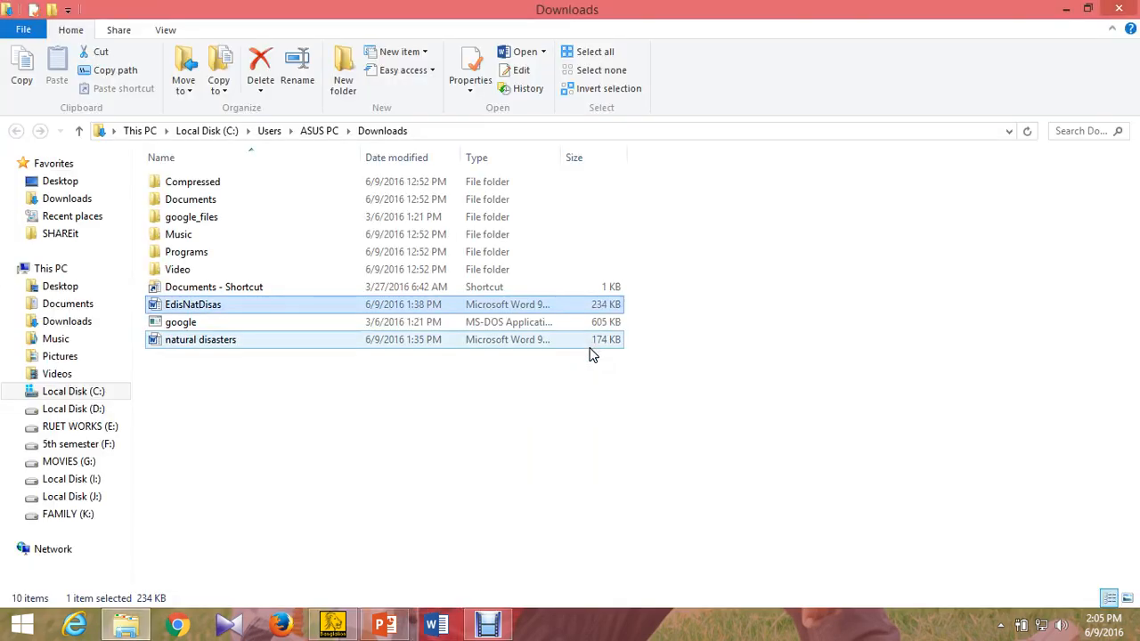
pyautogui.click(1122, 12)
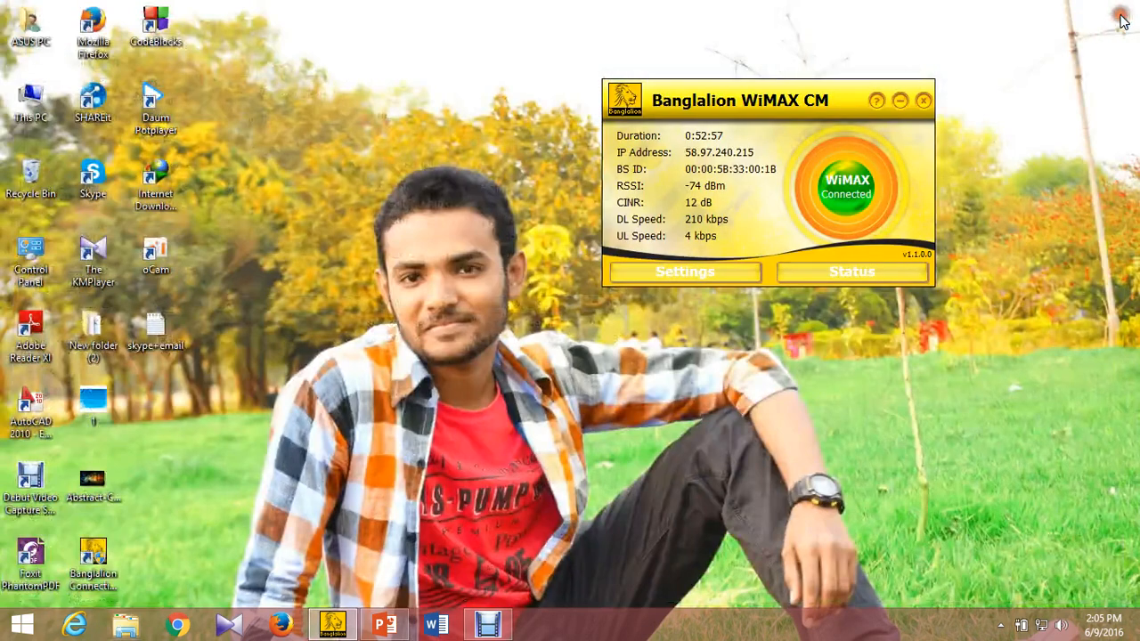